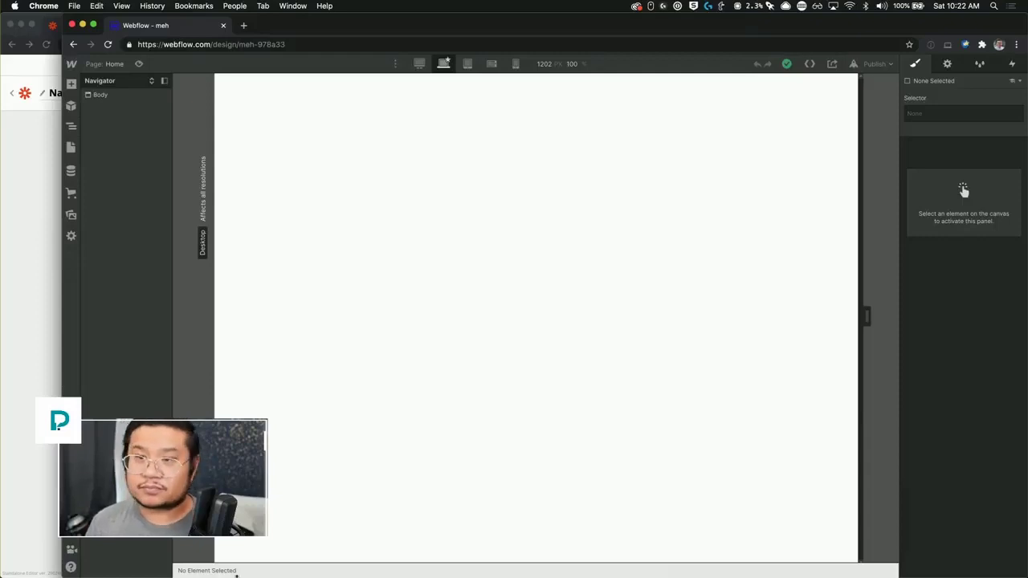
Step: Browse the Blog Posts, Categories and Tags collections, then open the Blog Posts collection settings
click(396, 252)
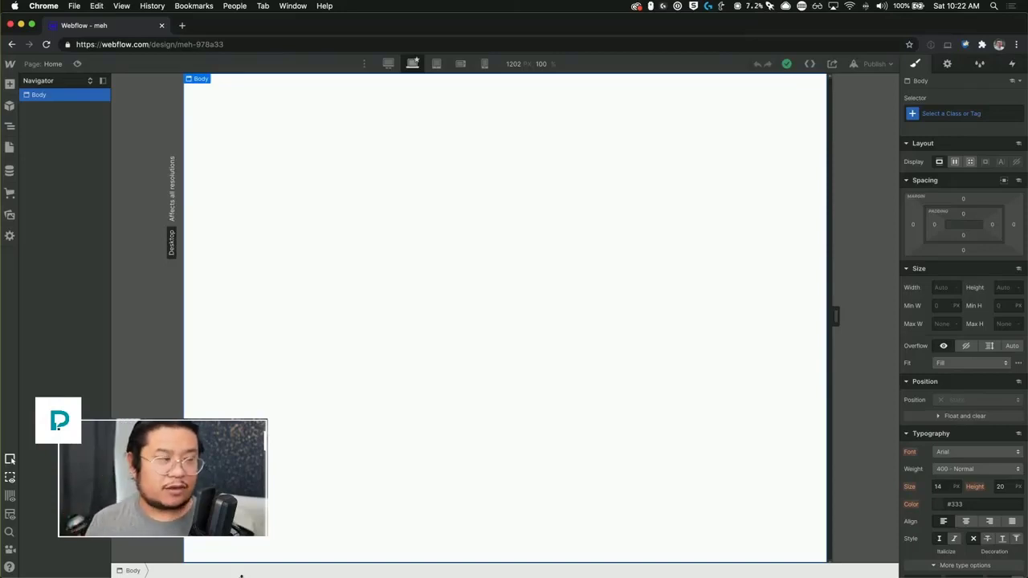
click(10, 170)
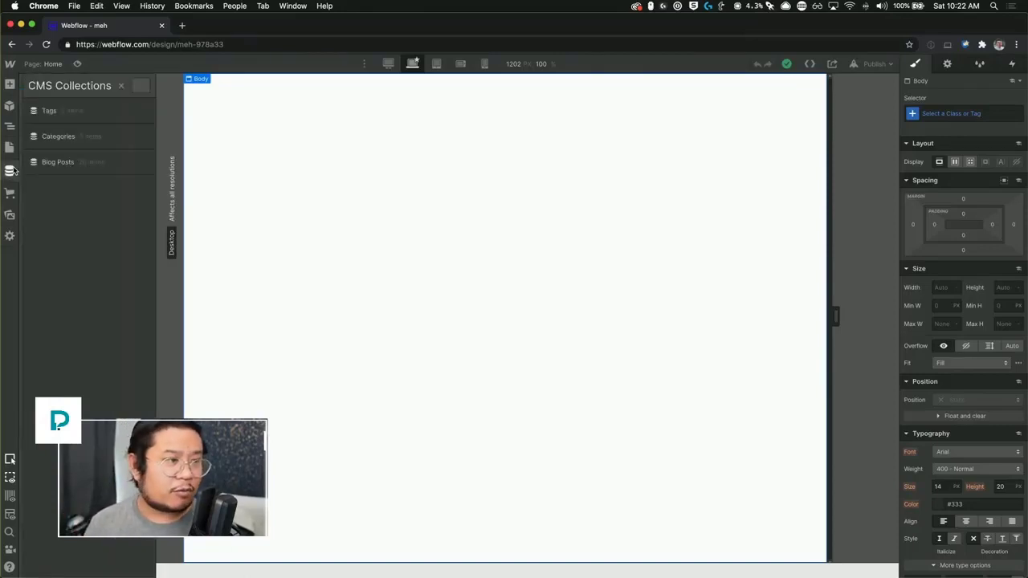
click(112, 161)
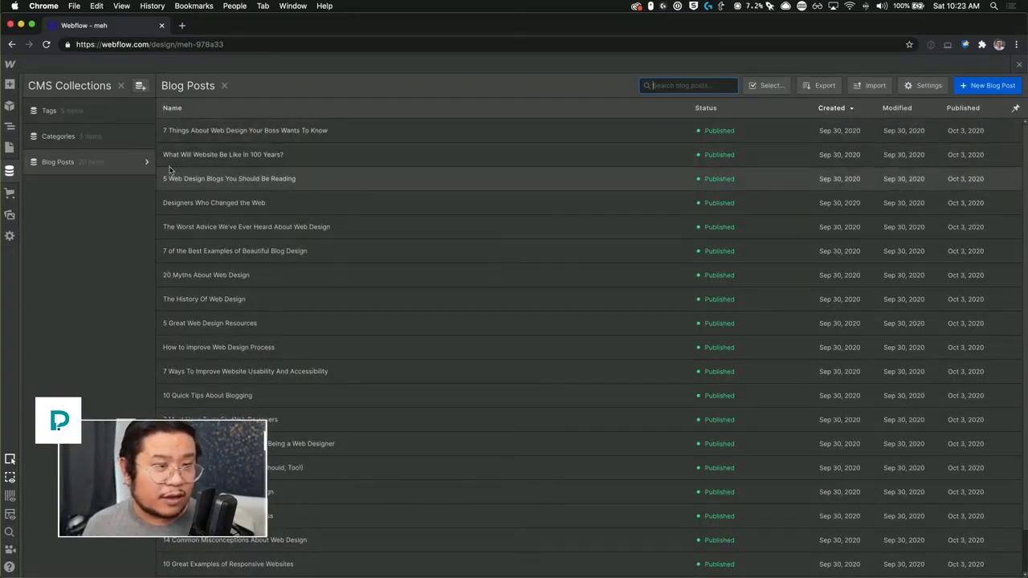
click(85, 143)
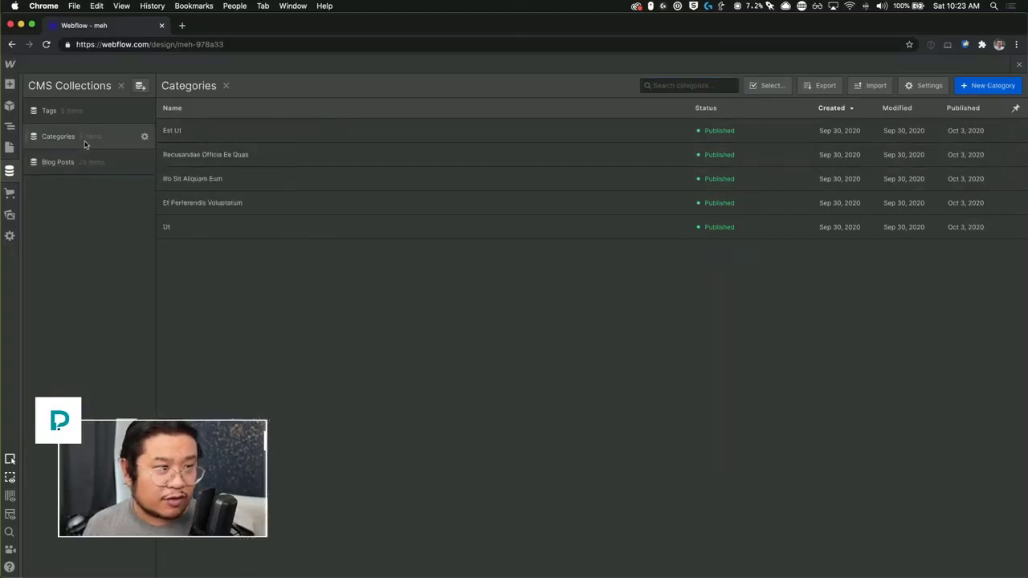
click(86, 116)
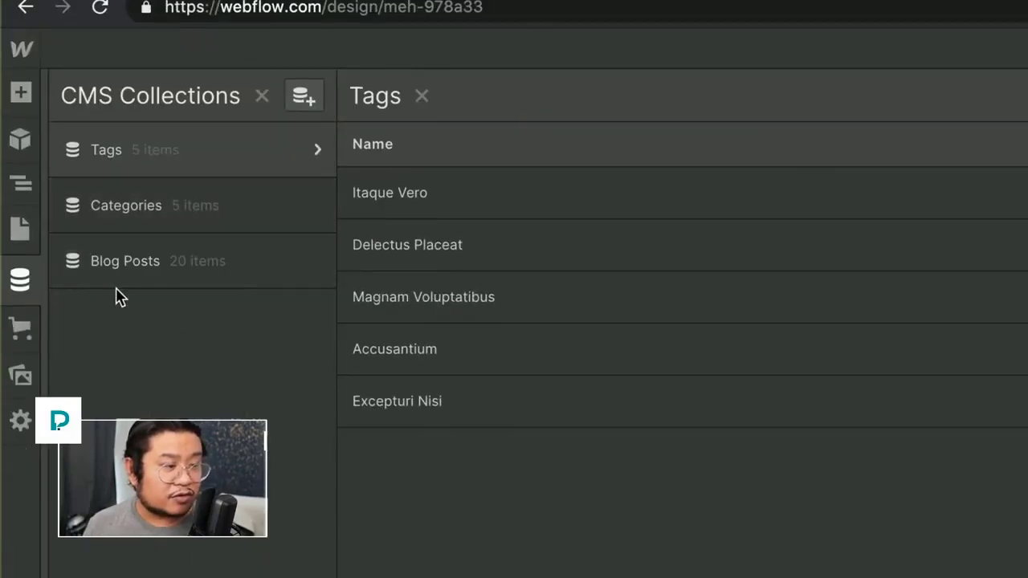
click(313, 261)
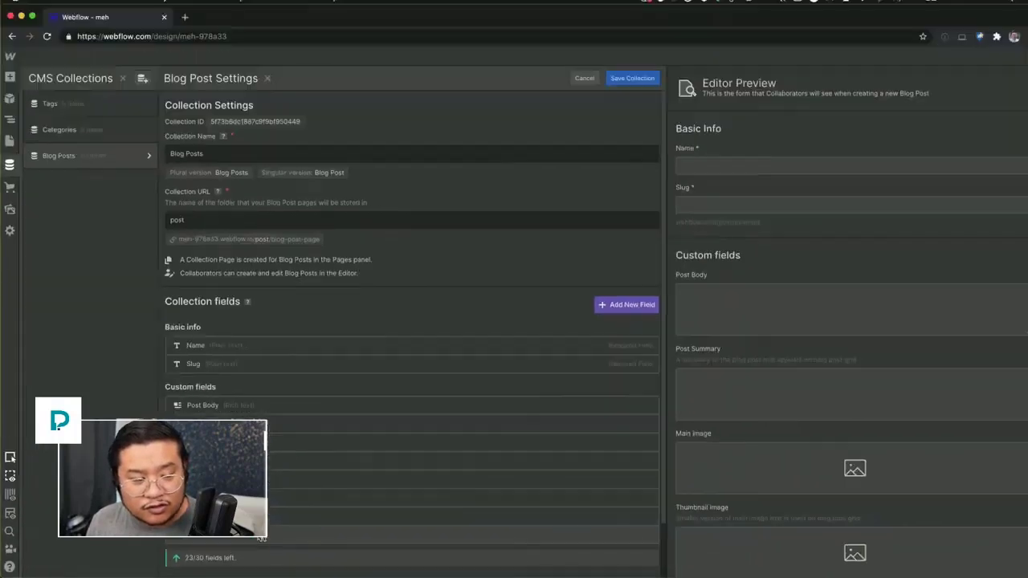
Step: Inspect the existing category field and close it without changes
click(217, 517)
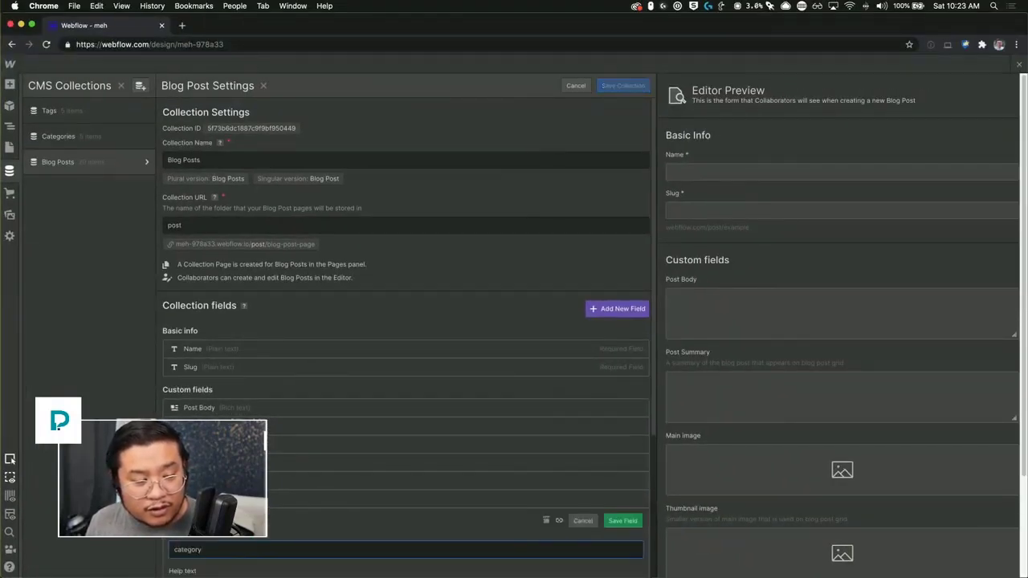
click(583, 521)
scroll(270, 500, down, 1)
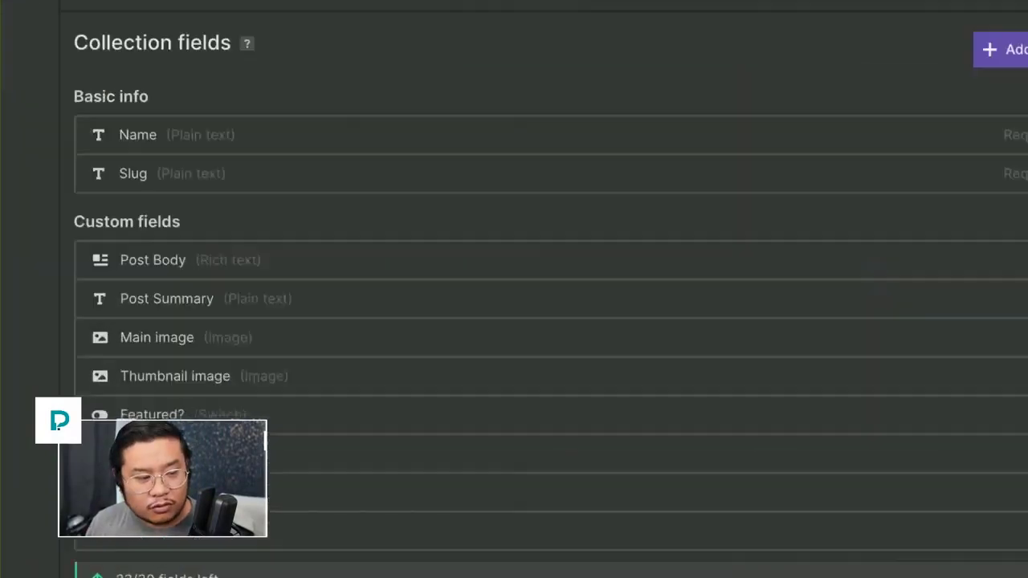
Step: Add a Multi-reference field labelled 'tags' referencing the Tags collection and save it
click(513, 380)
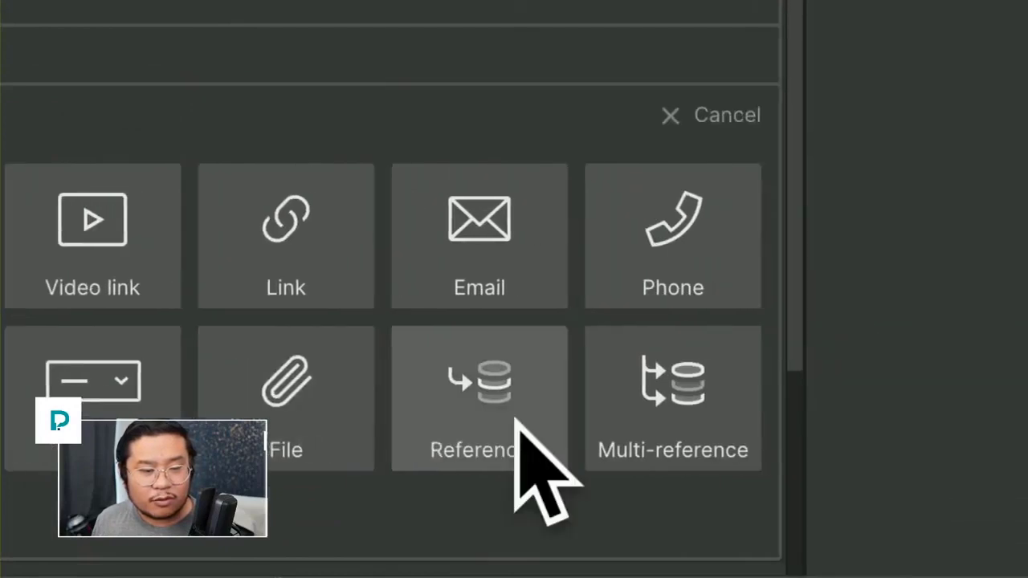
click(514, 405)
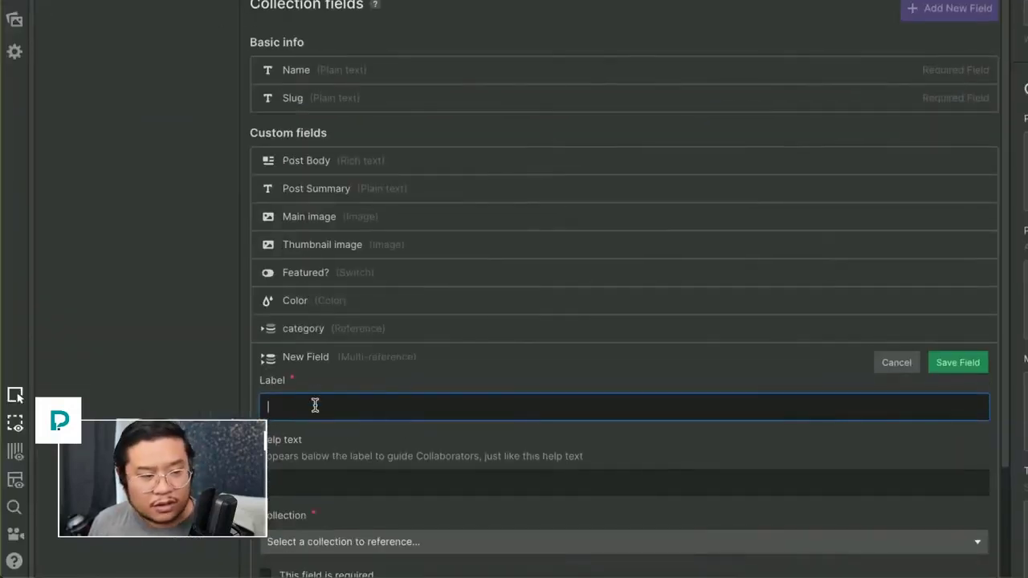
text(tags)
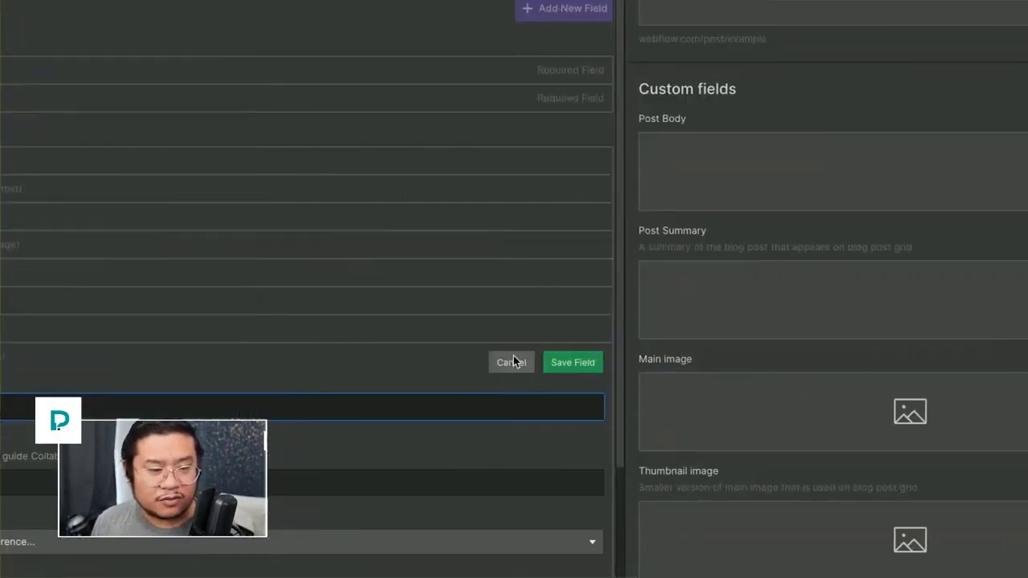
click(514, 356)
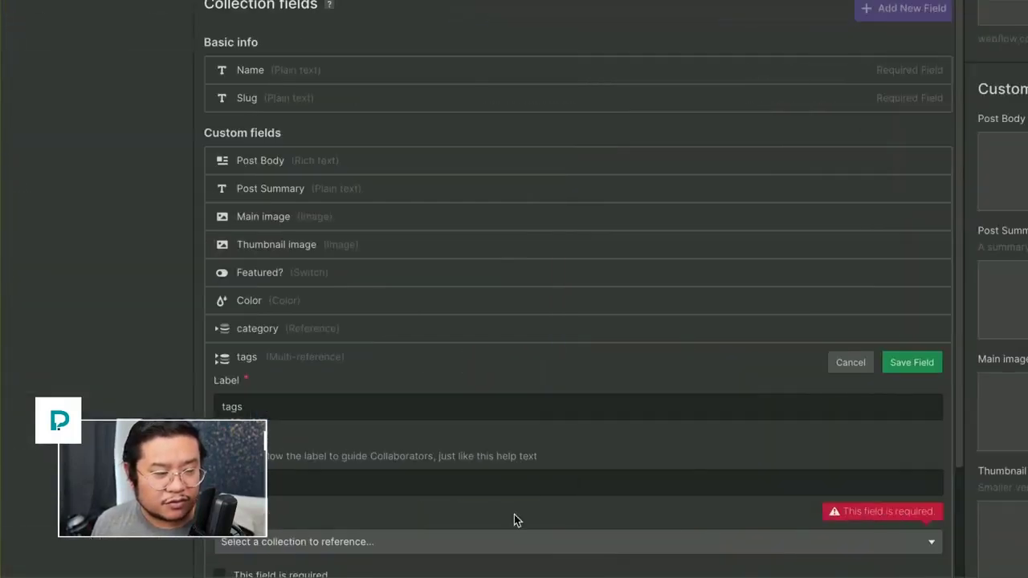
click(350, 543)
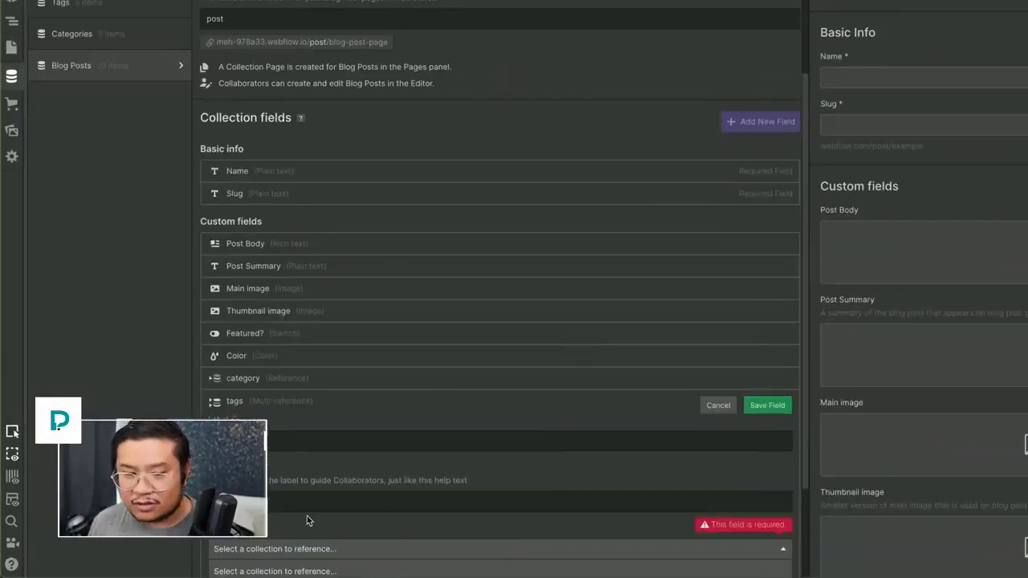
scroll(393, 562, down, 3)
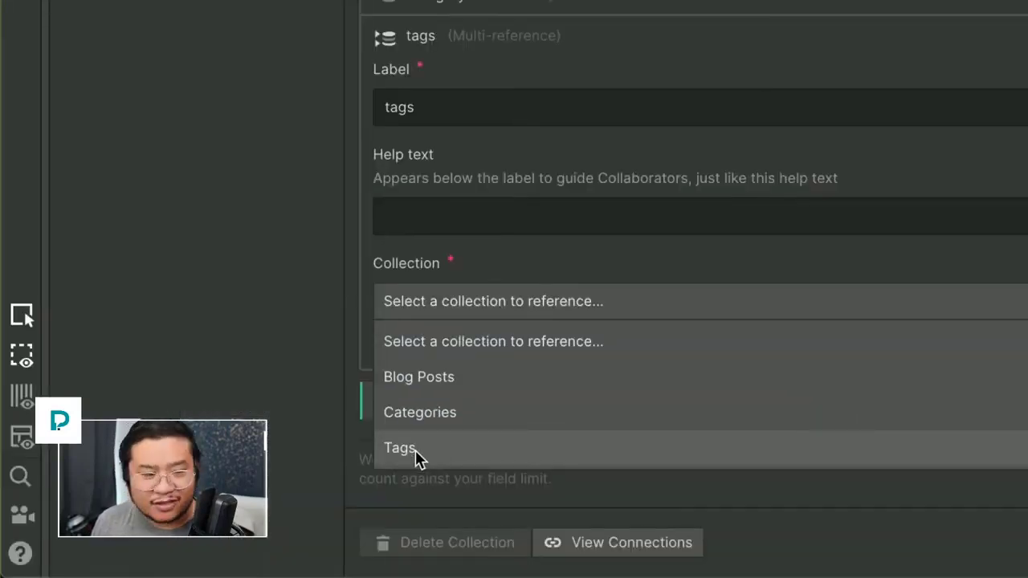
click(415, 450)
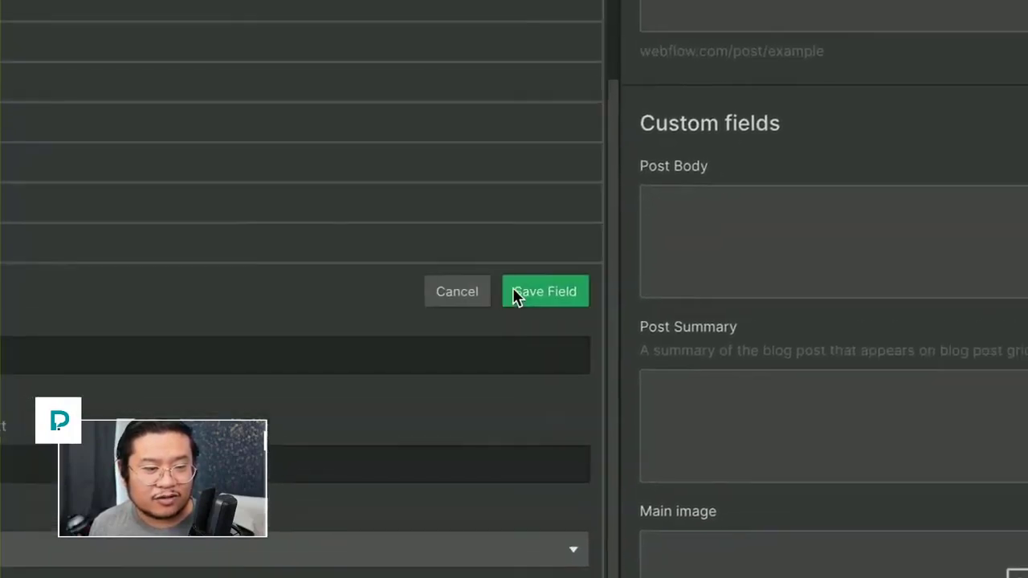
click(519, 294)
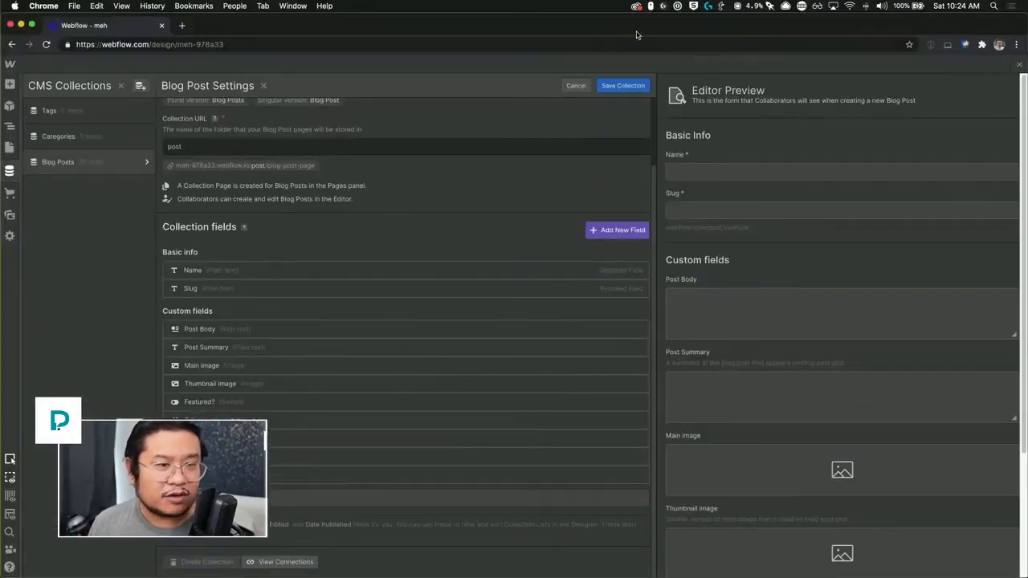
Step: Save the Blog Posts collection and set the first post's category to Est Ut
click(622, 85)
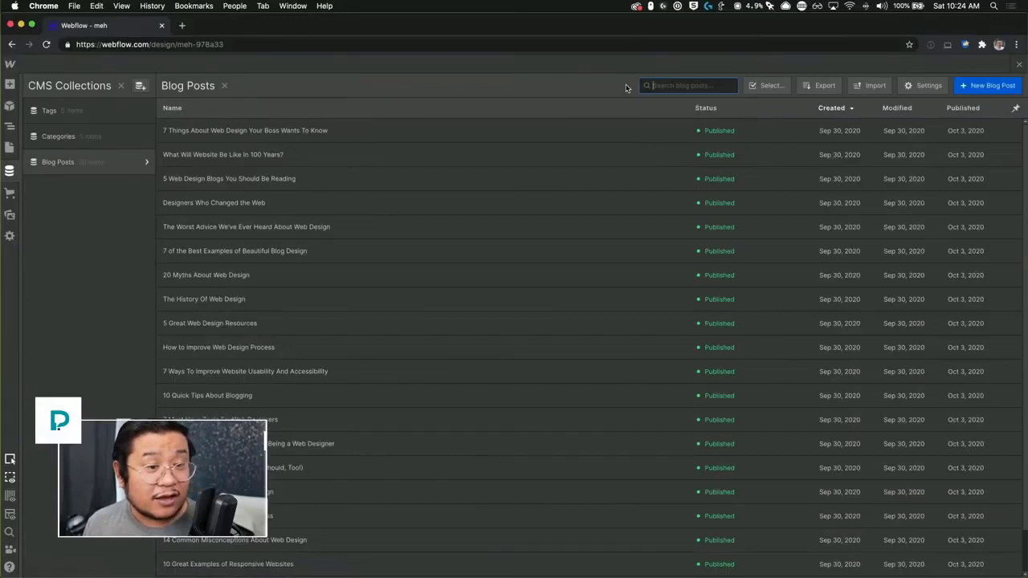
click(489, 134)
scroll(482, 321, down, 10)
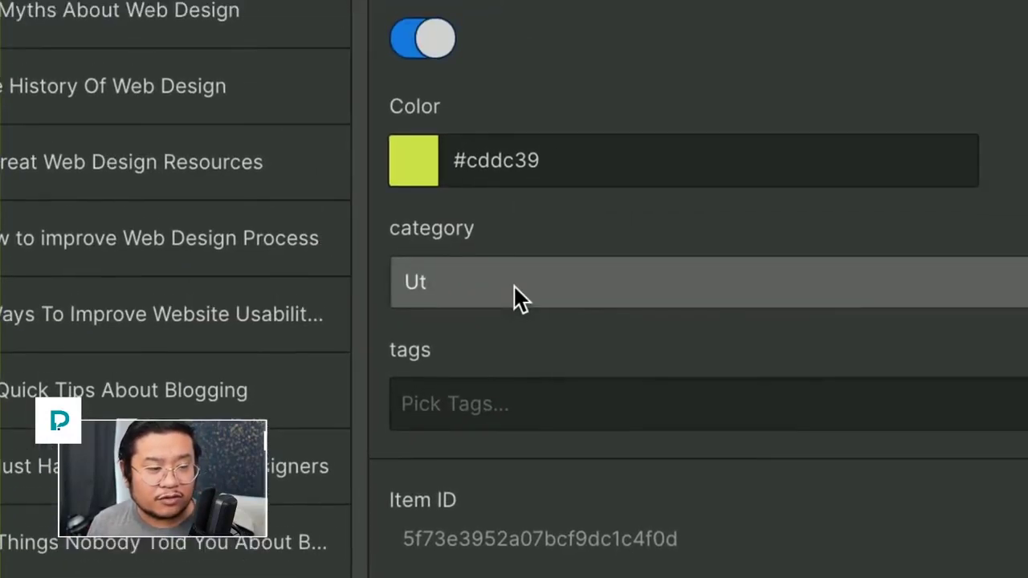
click(663, 157)
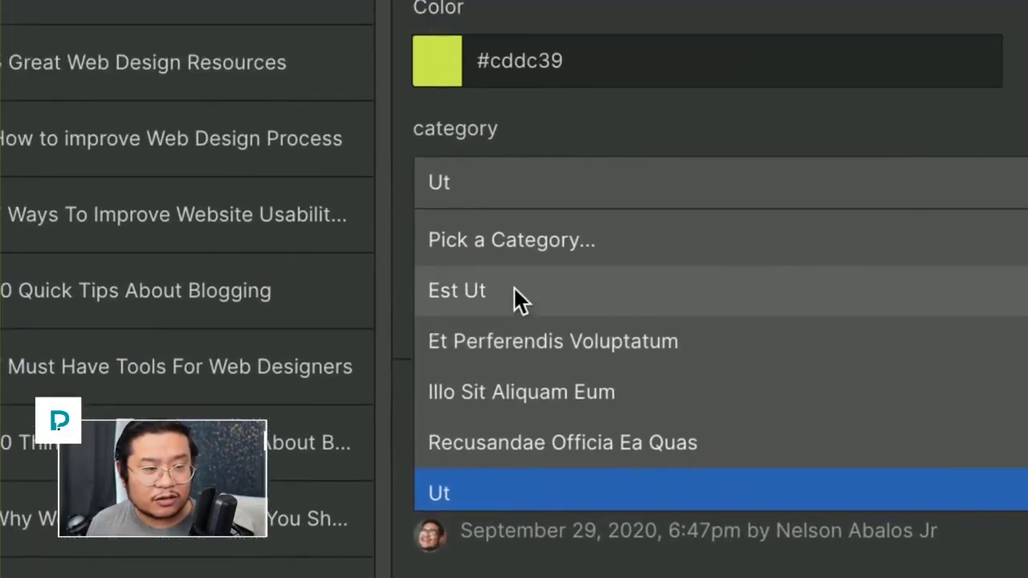
click(502, 274)
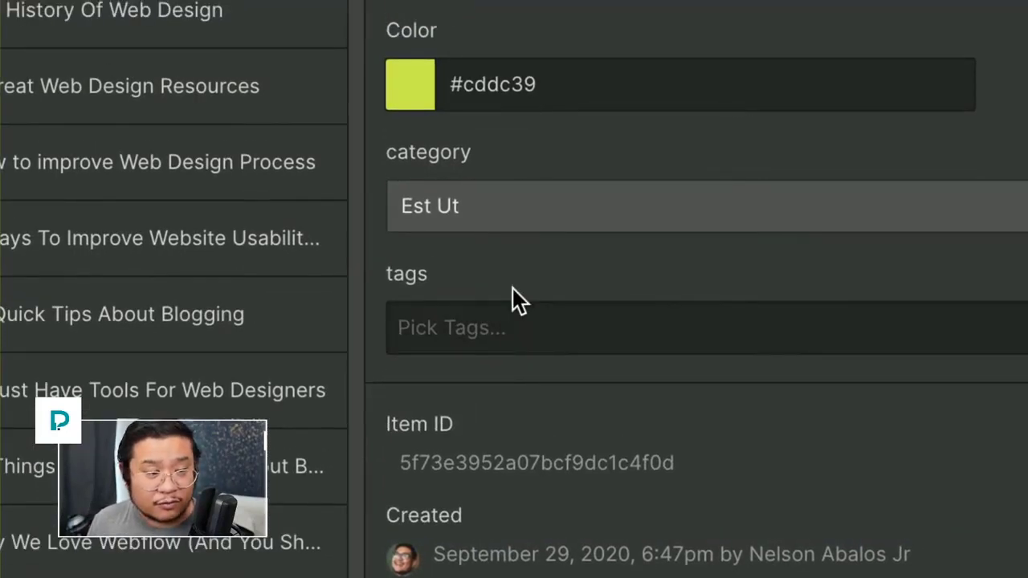
Step: Add Accusantium and other tags to the post, remove all of them, and save the post
click(512, 325)
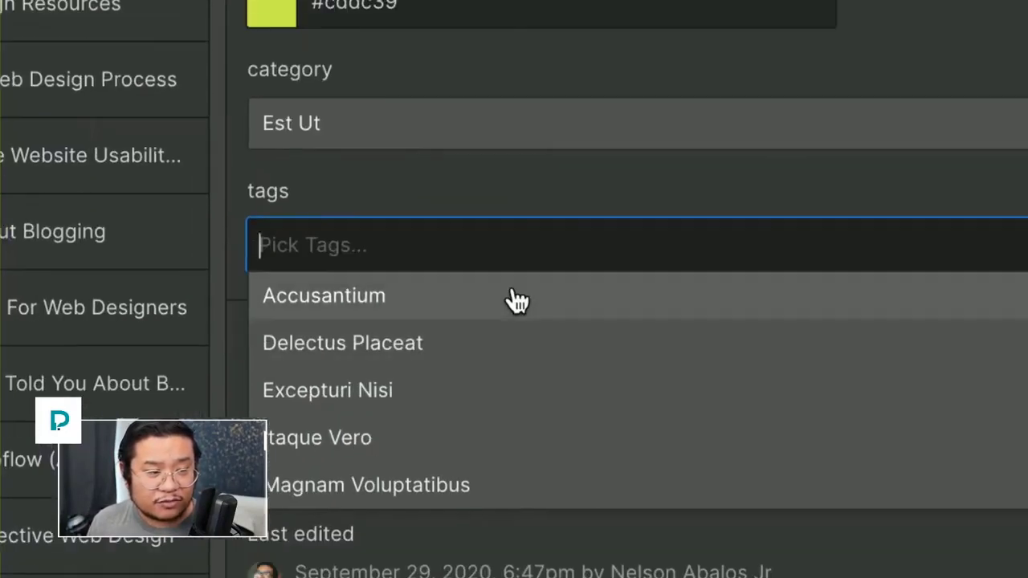
click(546, 343)
click(546, 343)
click(546, 343)
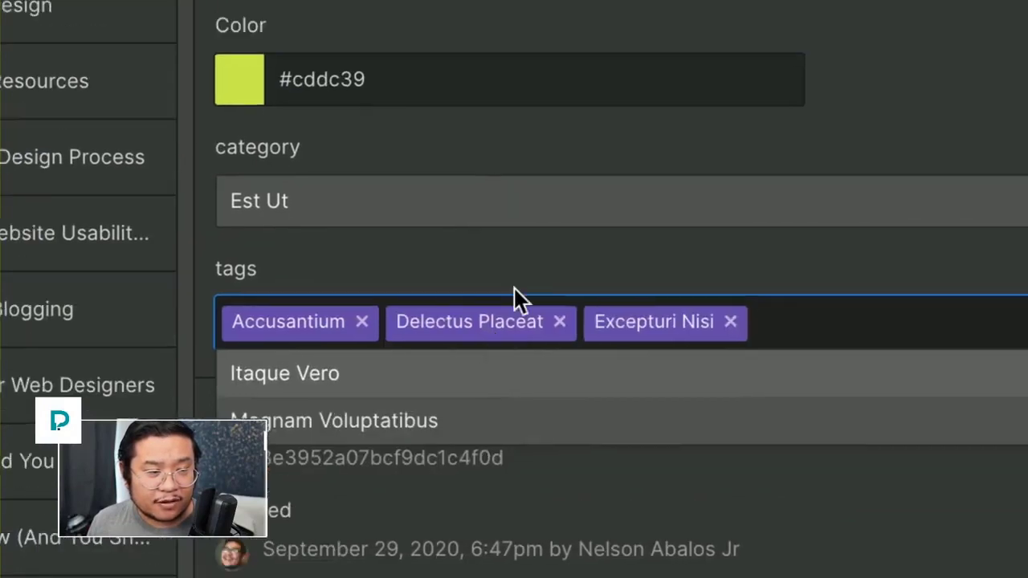
click(548, 189)
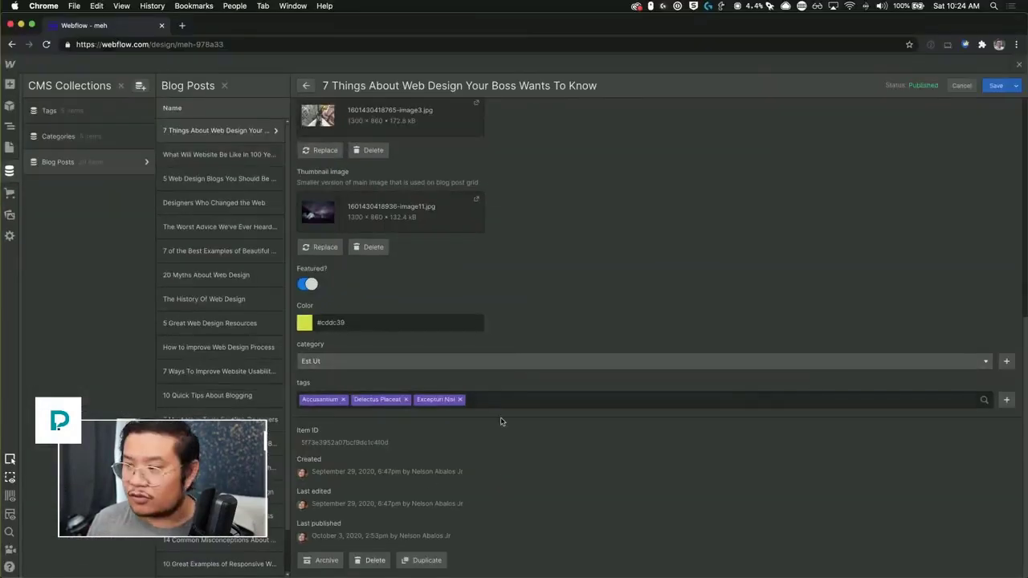
click(501, 399)
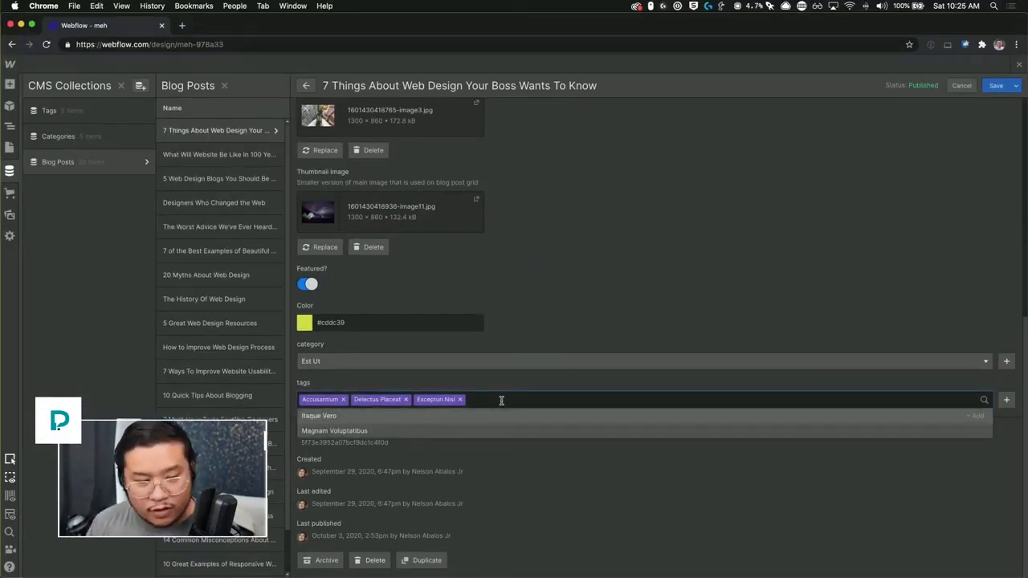
key(BackSpace)
key(BackSpace)
key(BackSpace)
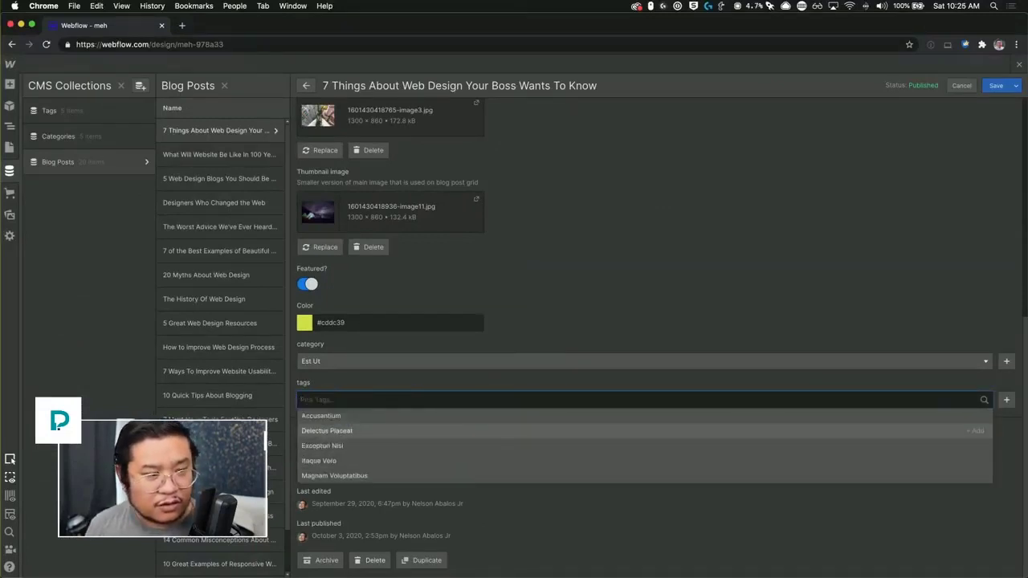
click(536, 313)
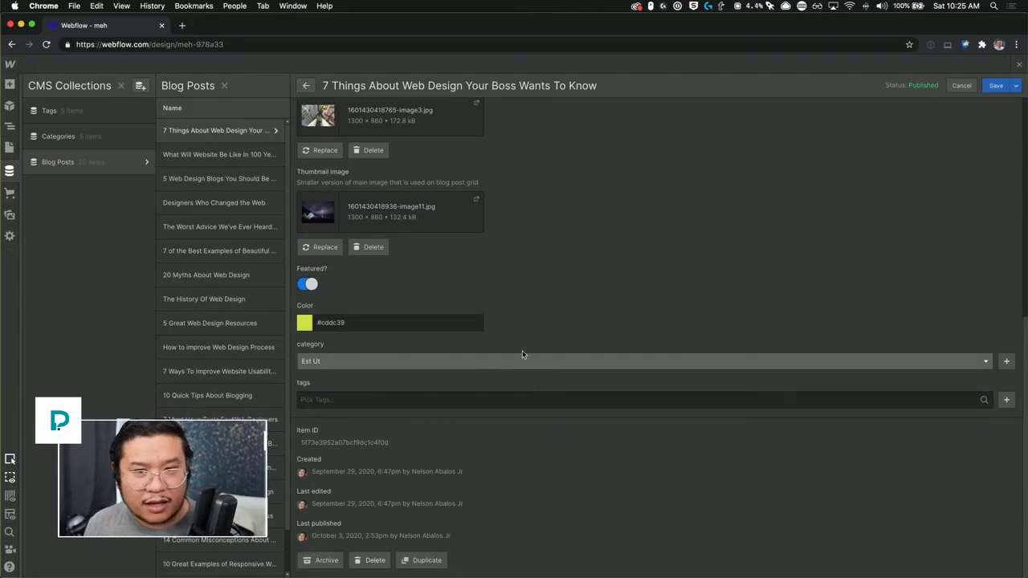
click(998, 86)
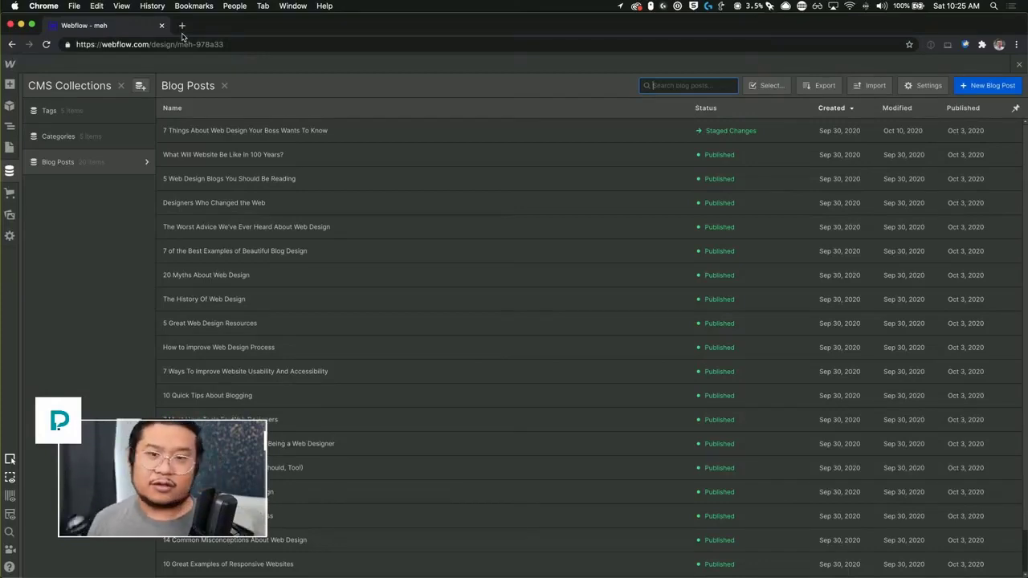
Step: Close the CMS collections and load the Pixel Geek Community site in a new browser tab
click(1020, 65)
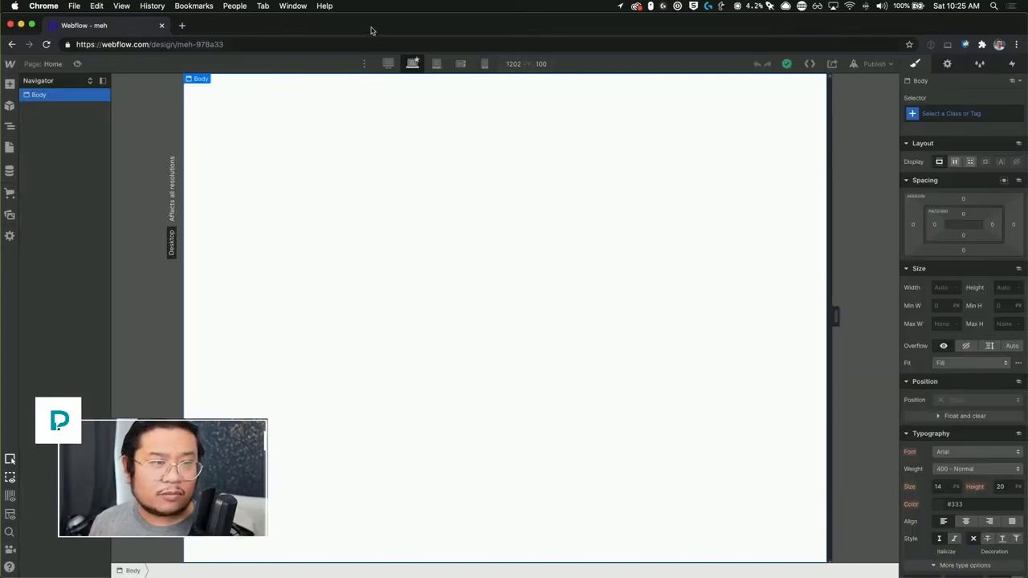
drag(373, 32, 380, 116)
click(251, 31)
key(super+t)
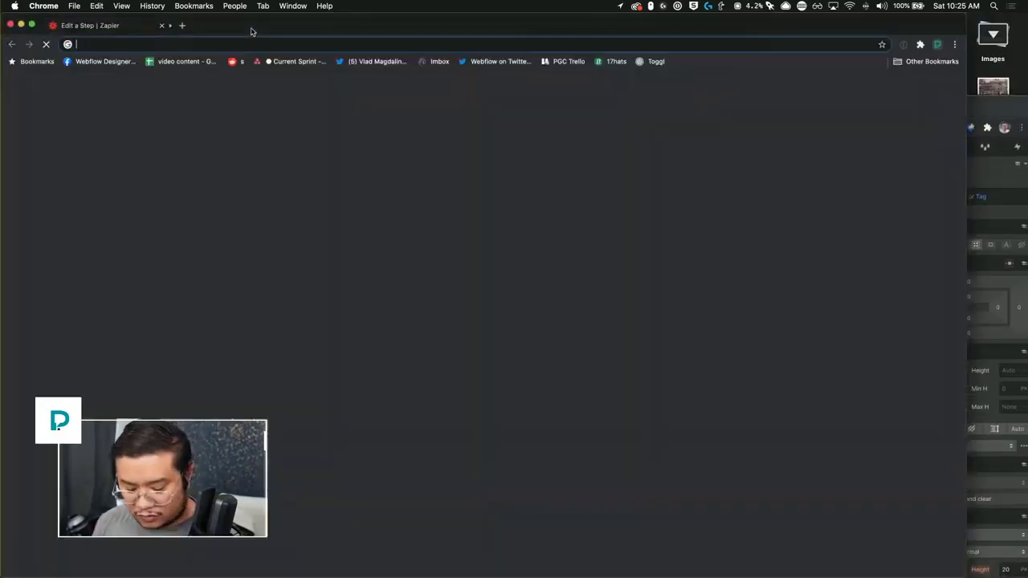
text(pixel)
key(Return)
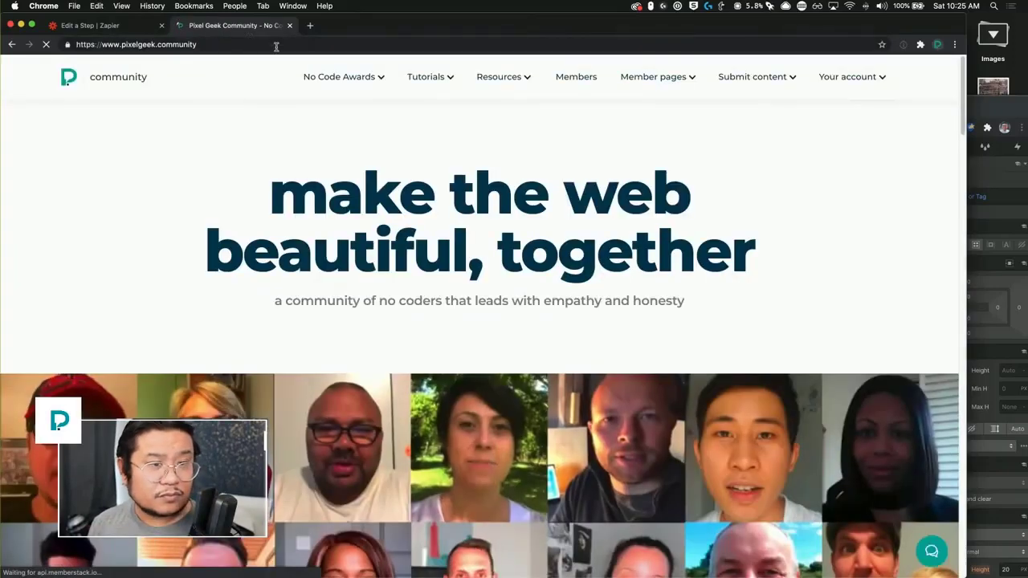
Step: Go to the Submit content page and look through its category options
click(773, 83)
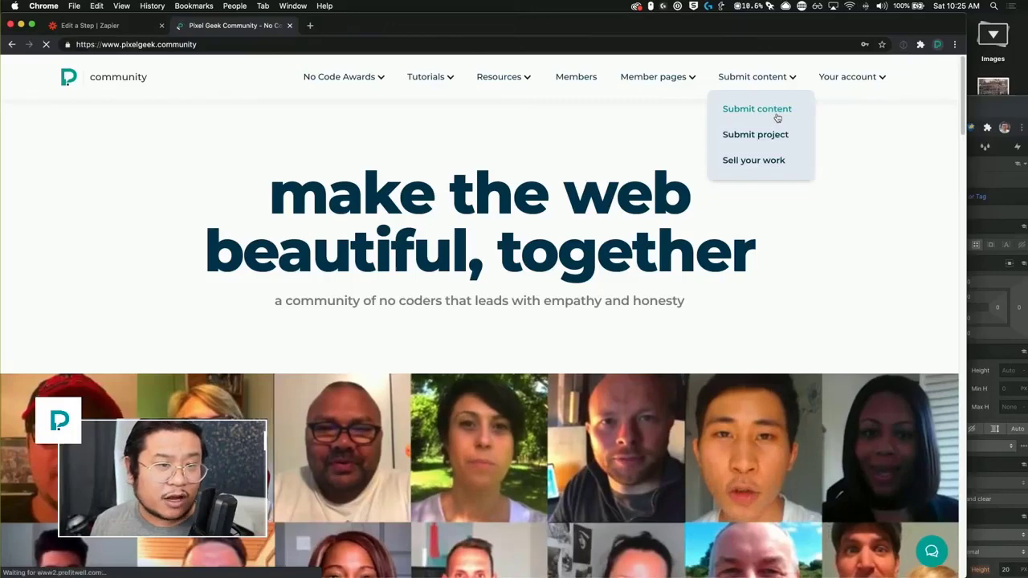
click(773, 117)
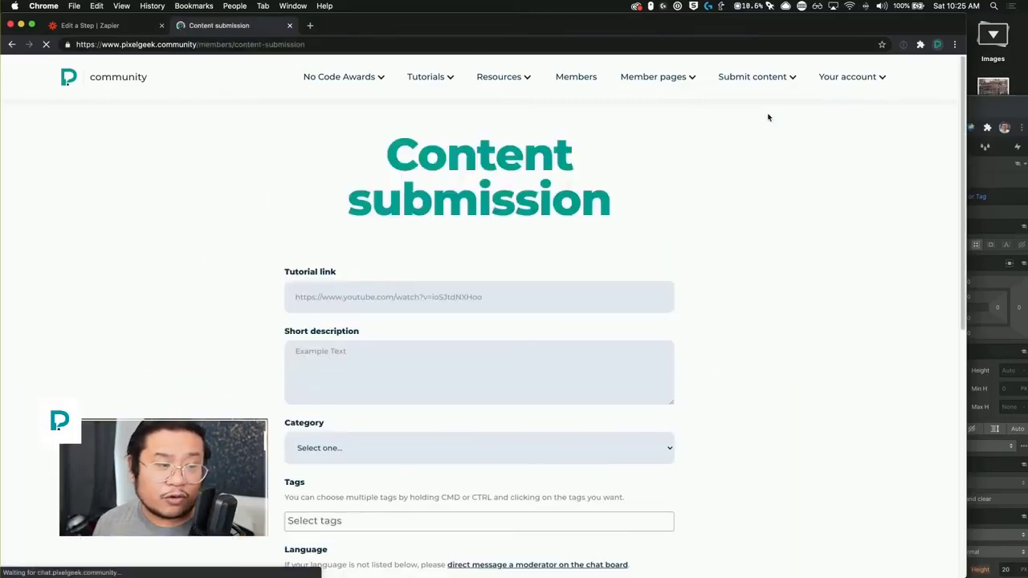
scroll(767, 243, down, 1)
scroll(766, 246, down, 6)
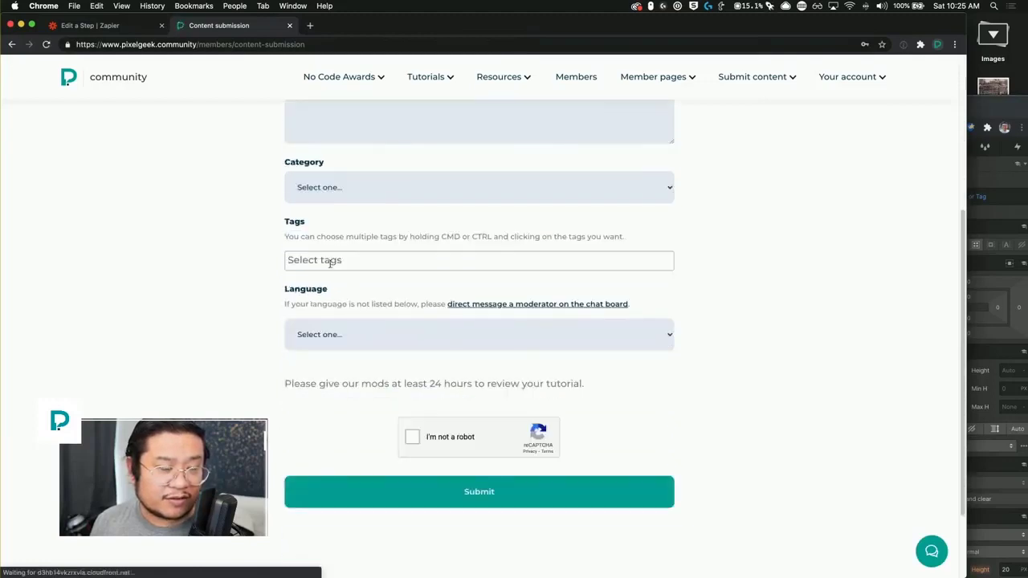
scroll(296, 231, up, 5)
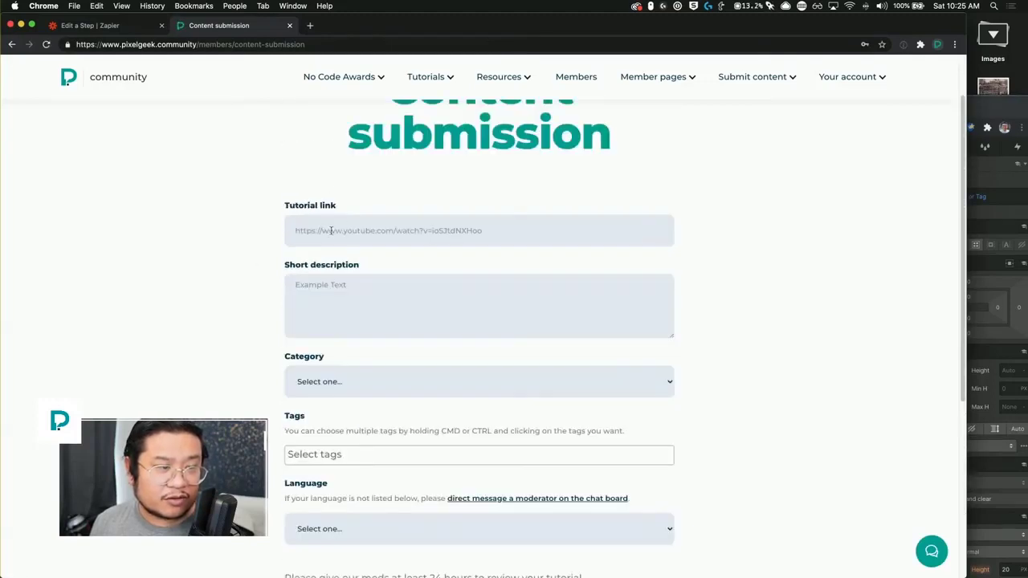
scroll(347, 333, down, 4)
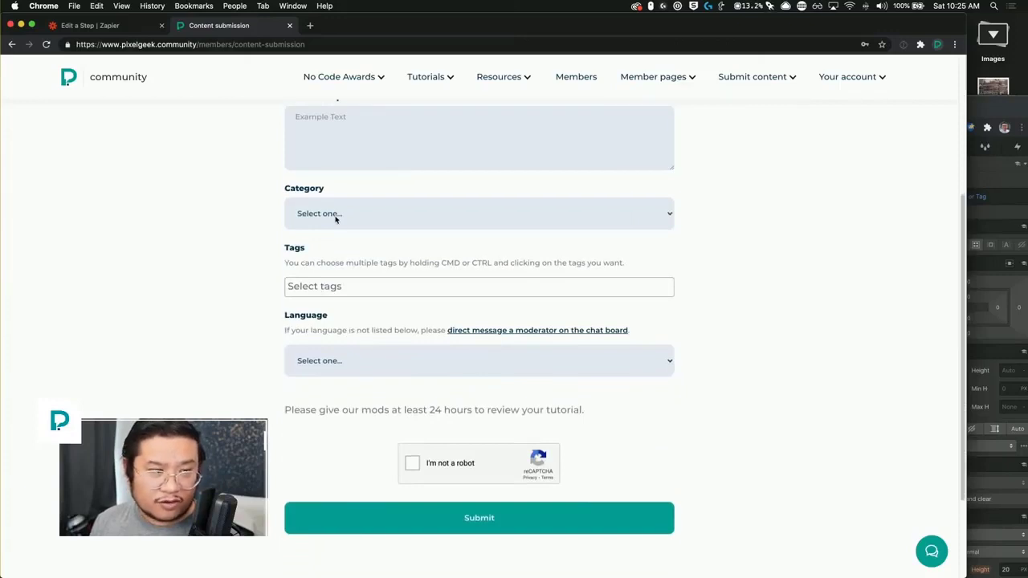
click(335, 219)
click(257, 259)
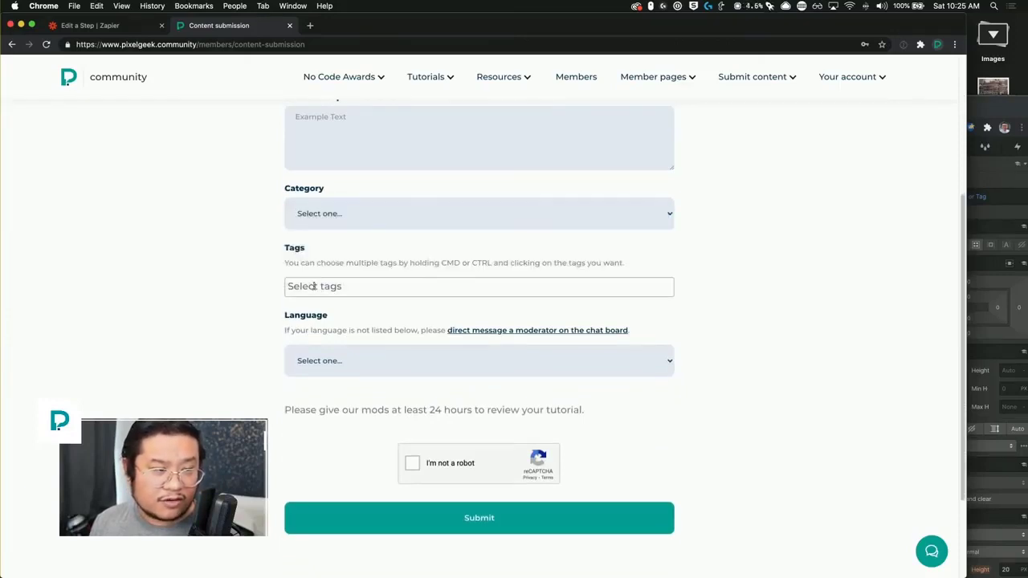
Step: Tag the submission with Webflow Mods, Layout and Responsive Design, then return to Zapier
click(340, 285)
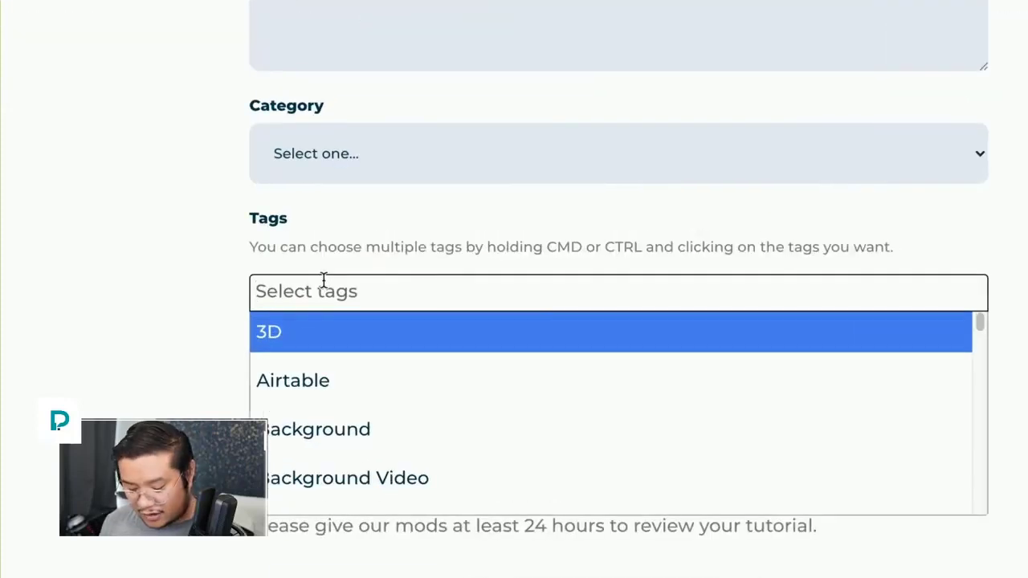
text(webflow)
key(Return)
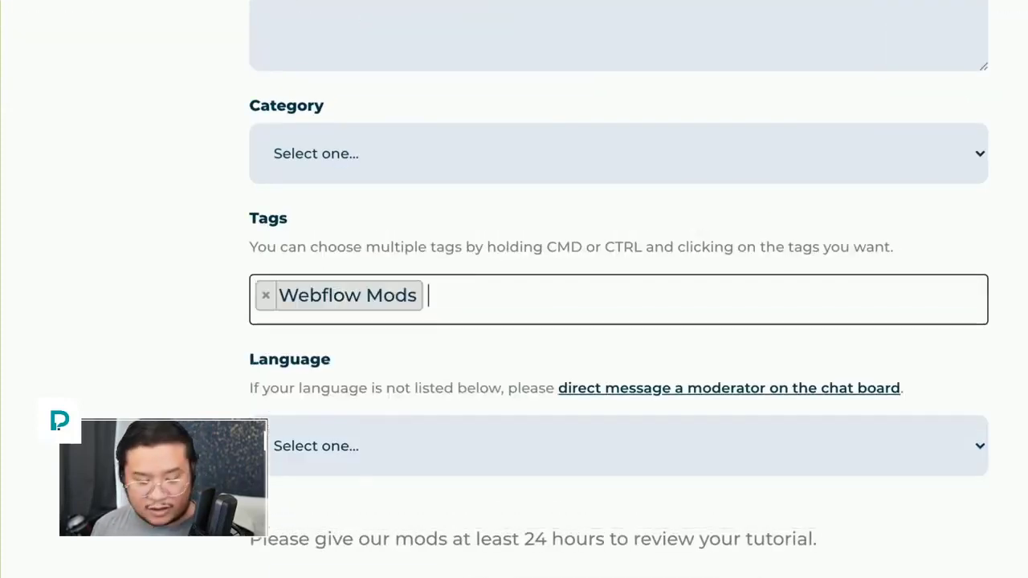
text(layout)
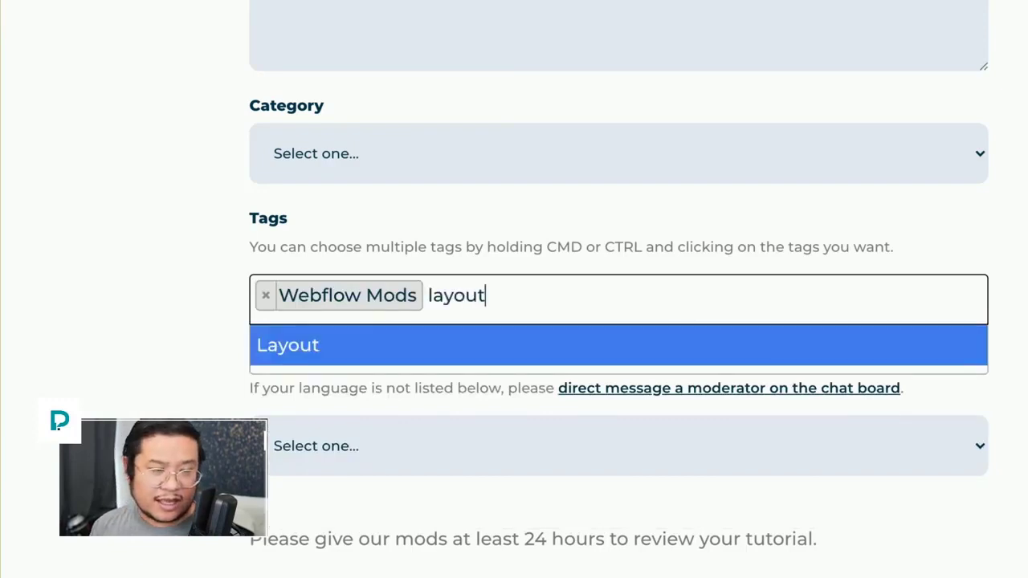
key(Return)
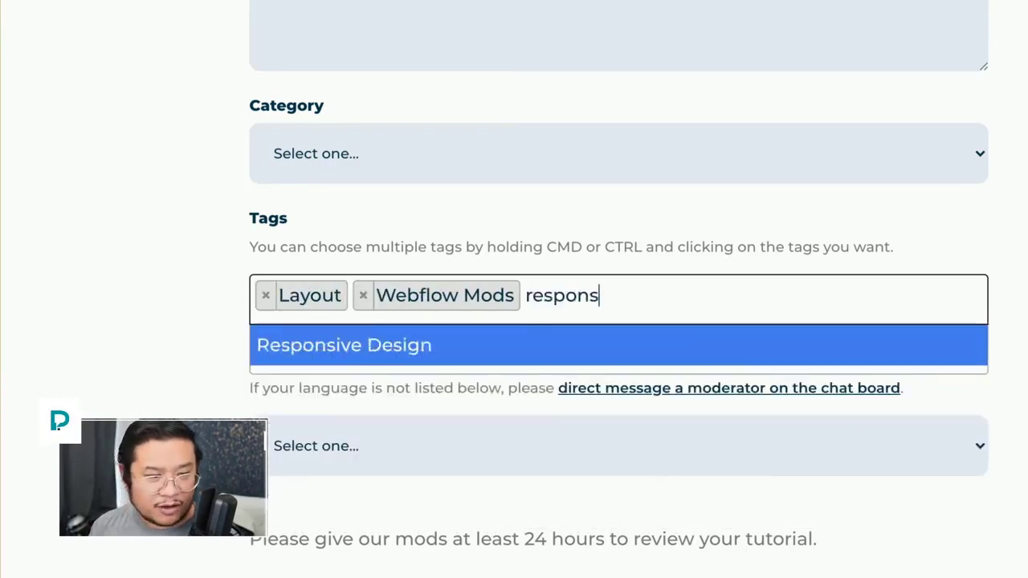
key(Return)
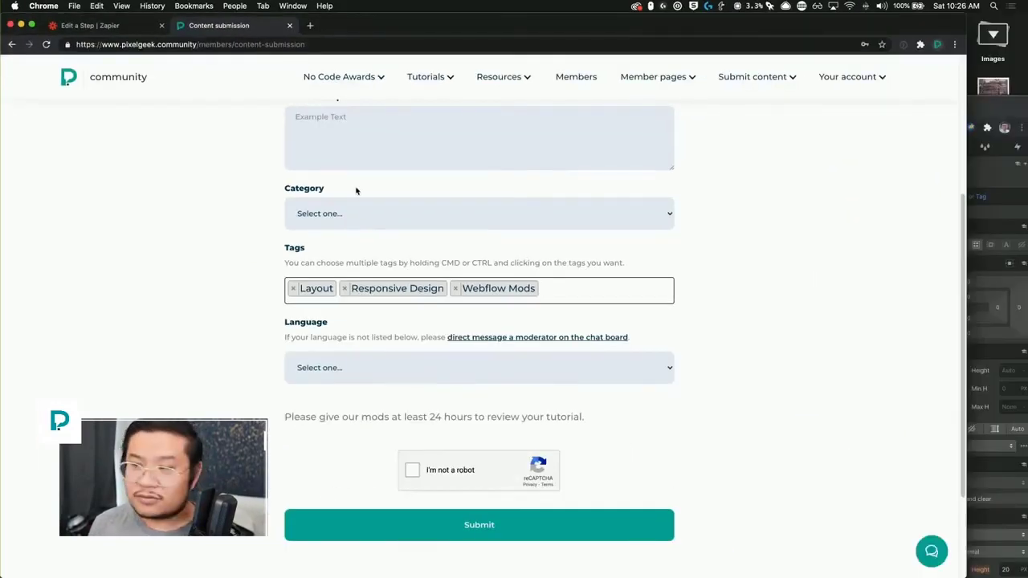
click(117, 26)
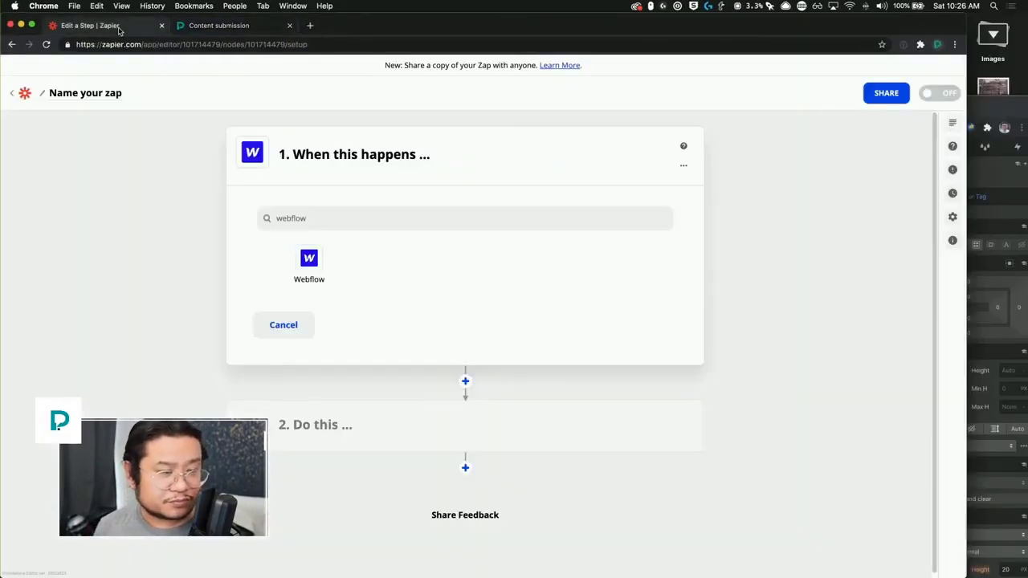
Step: Maximise the Designer and add a Section holding a Container pushed down by a top margin
drag(995, 105, 954, 80)
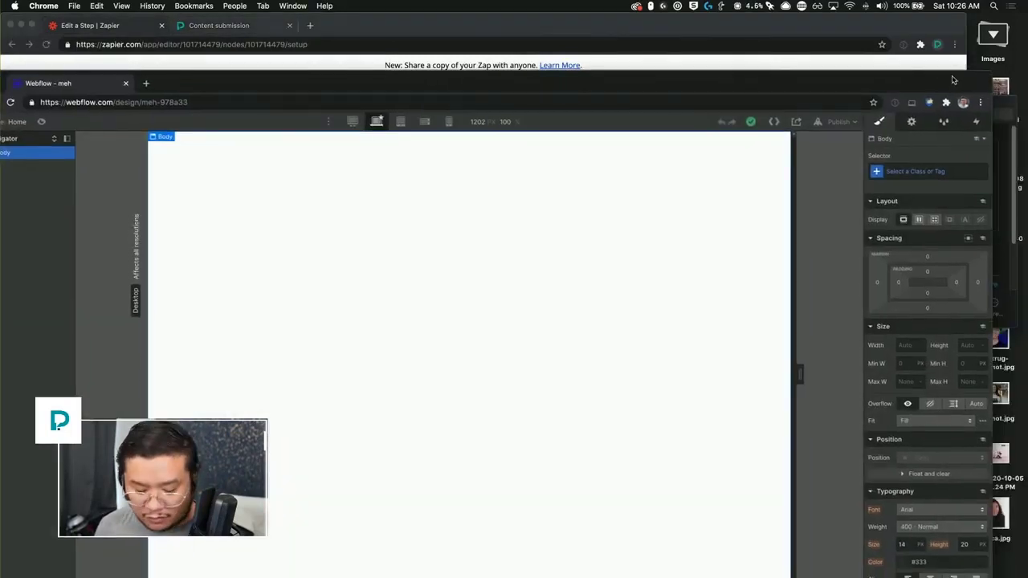
key(ctrl+alt+Return)
key(a)
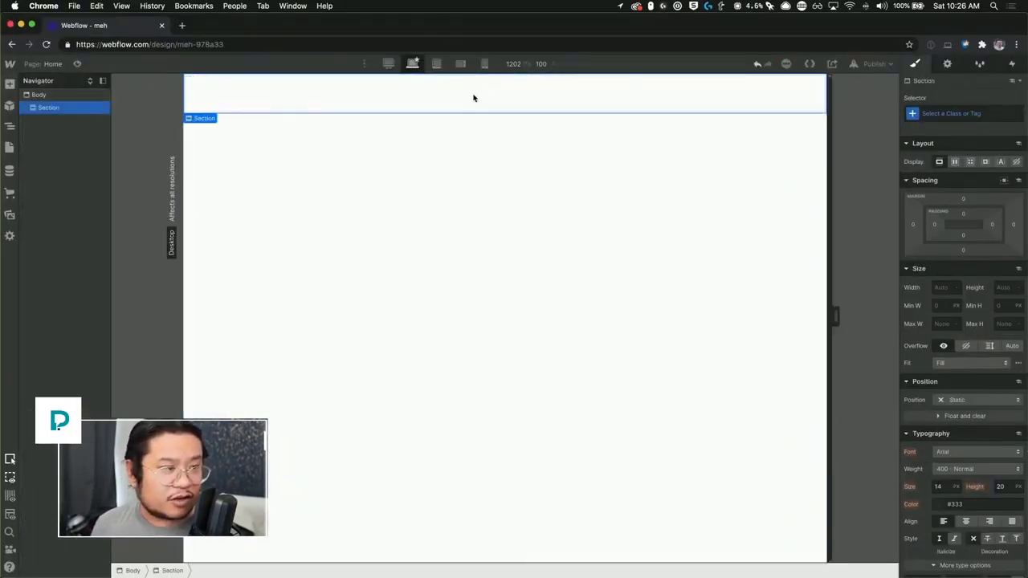
key(a)
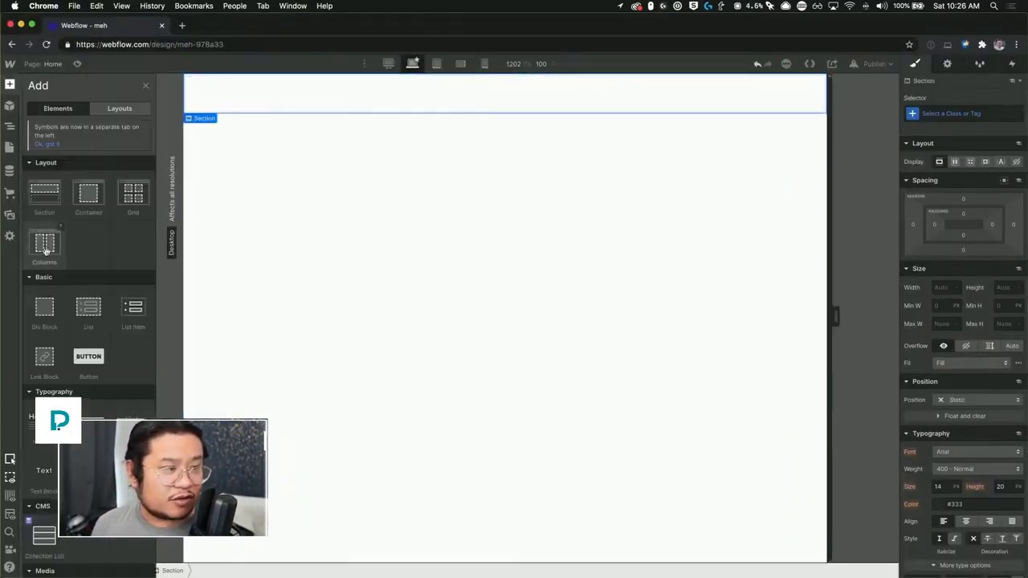
drag(582, 81, 566, 123)
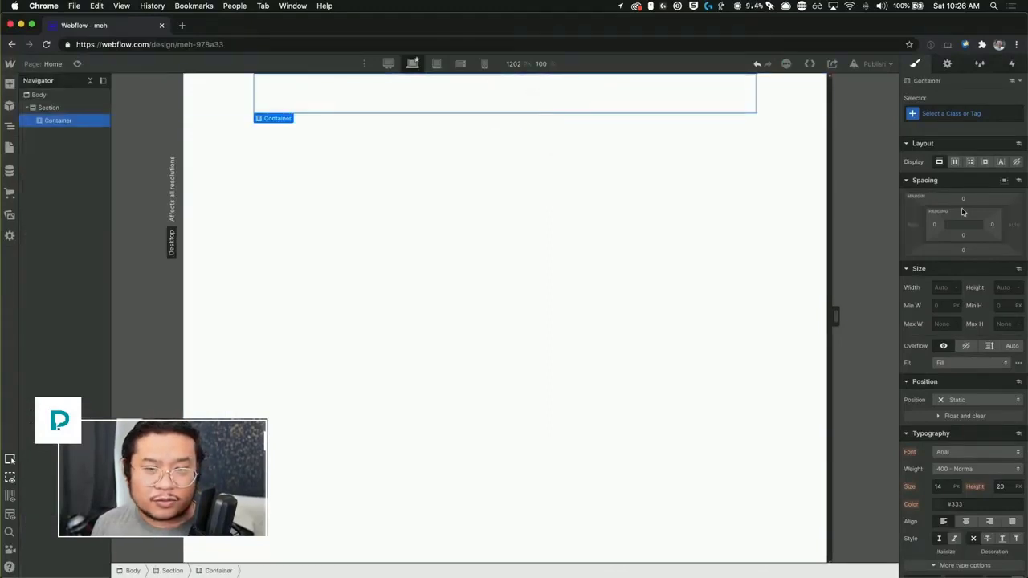
drag(963, 199, 939, 104)
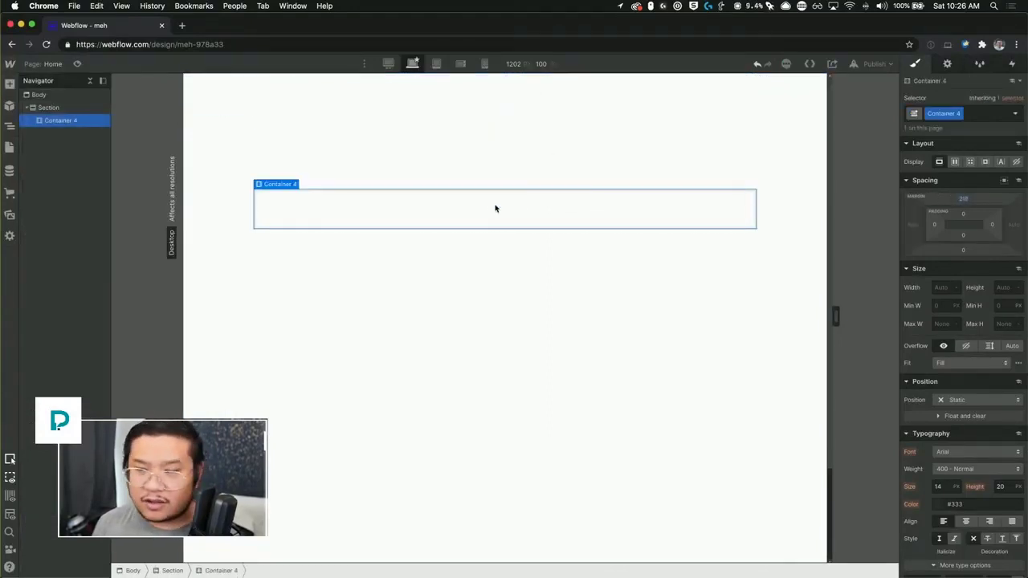
Step: Insert a Form Block into the container through the quick search
key(super+e)
text(form)
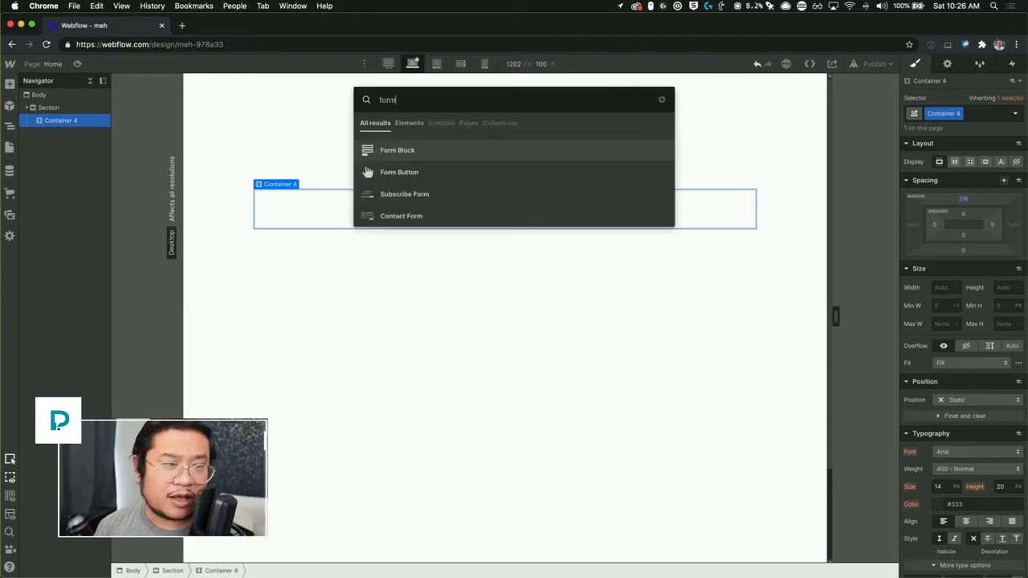
key(Return)
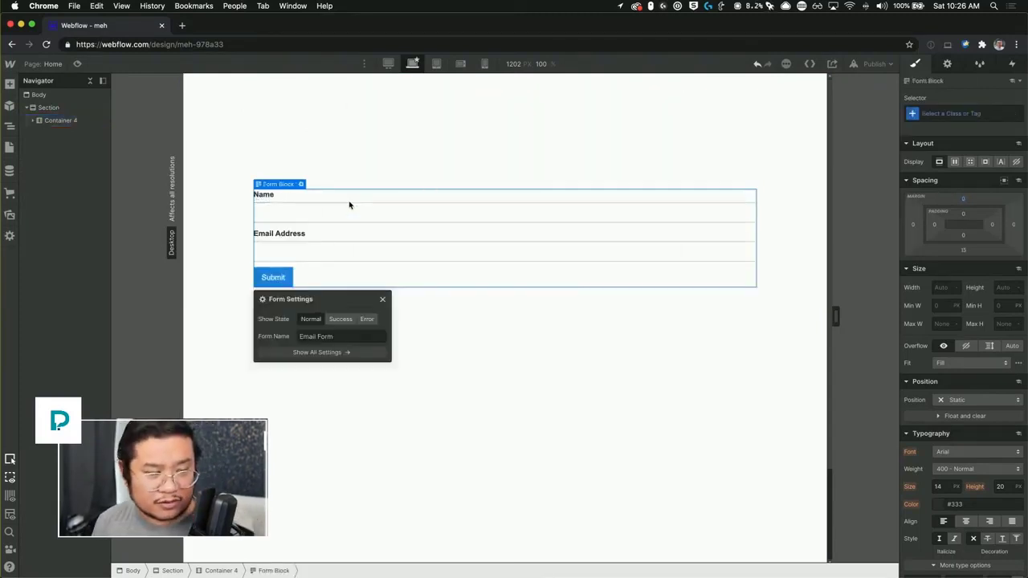
Step: Delete the form's Email Address label and field, then select the Name field
click(301, 236)
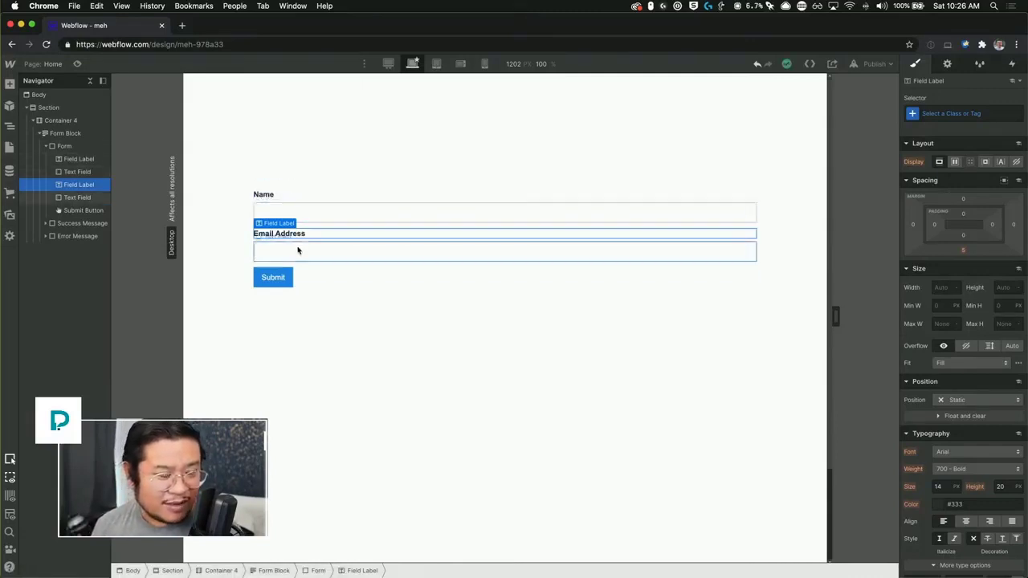
key(Delete)
key(Delete)
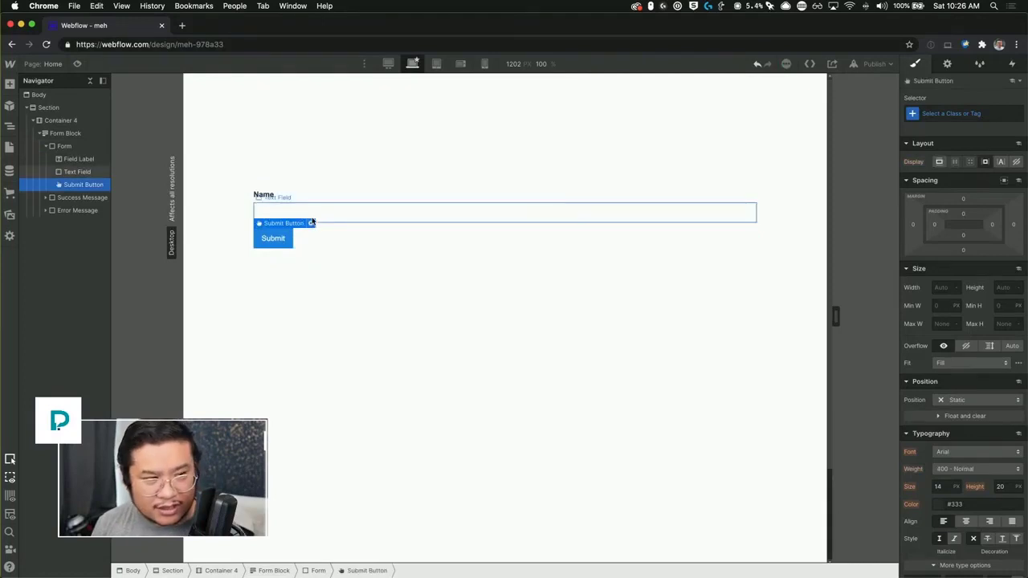
click(353, 217)
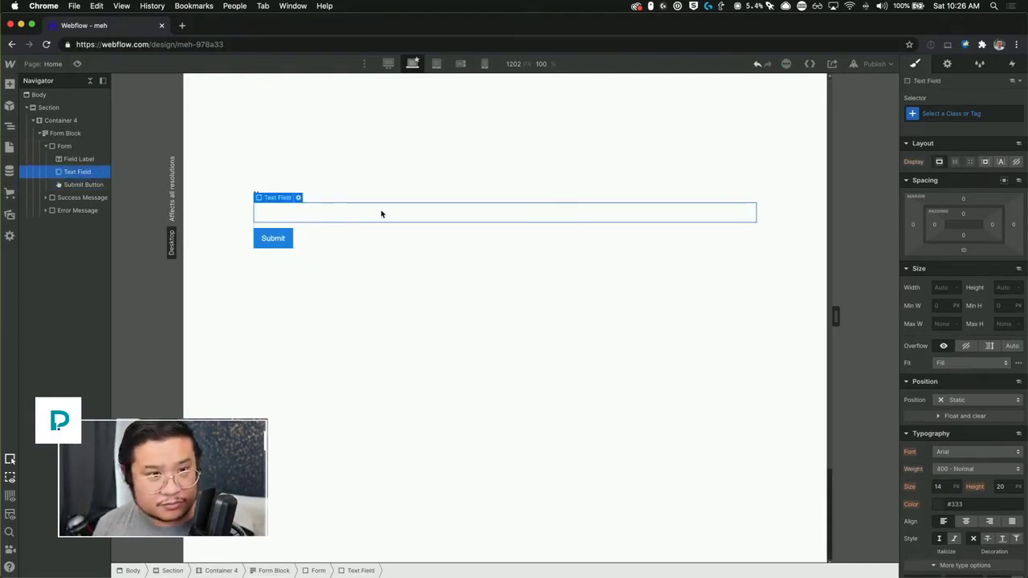
key(super+e)
text(sele)
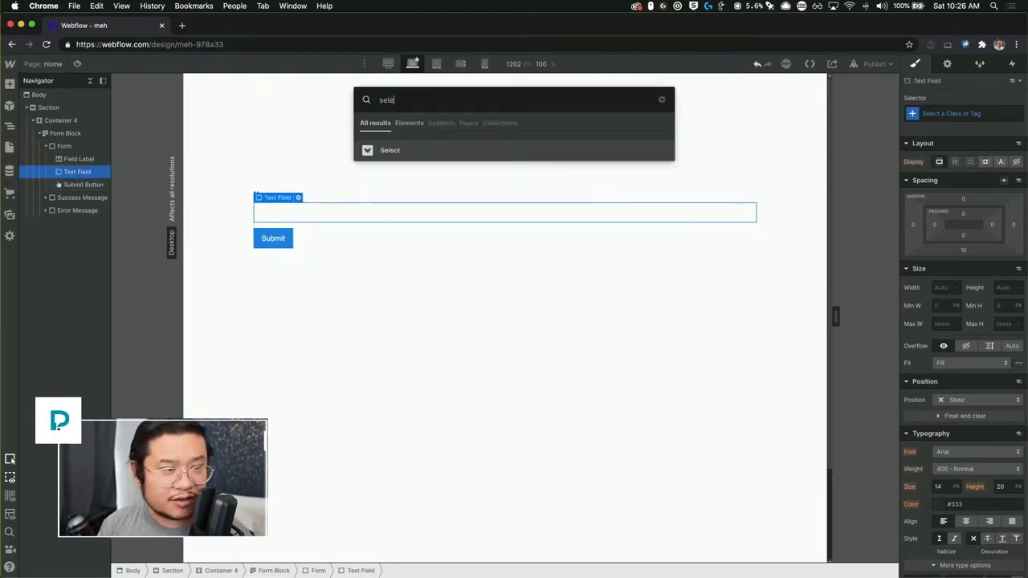
key(Return)
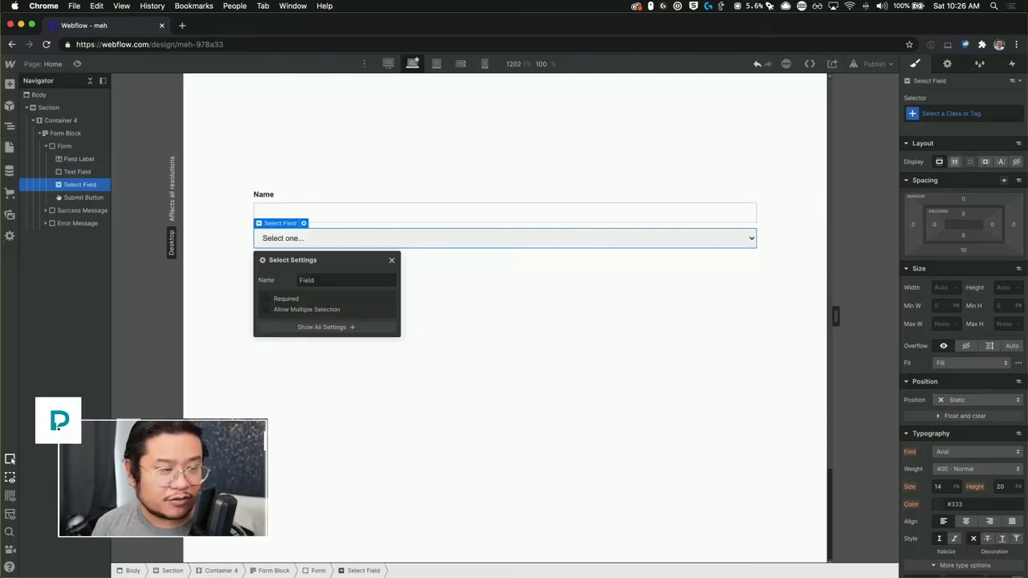
double_click(344, 278)
text(tags)
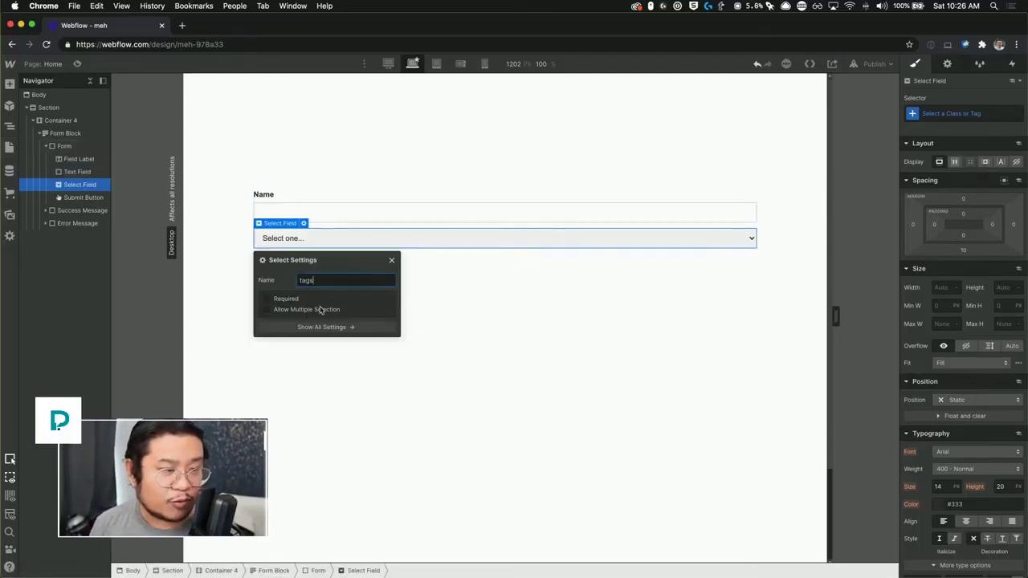
click(319, 309)
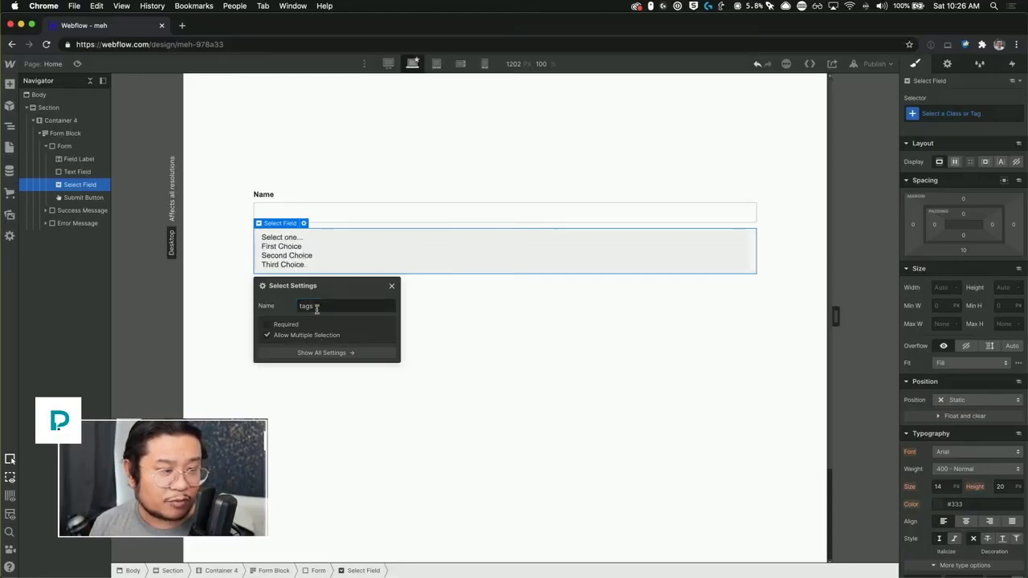
click(392, 286)
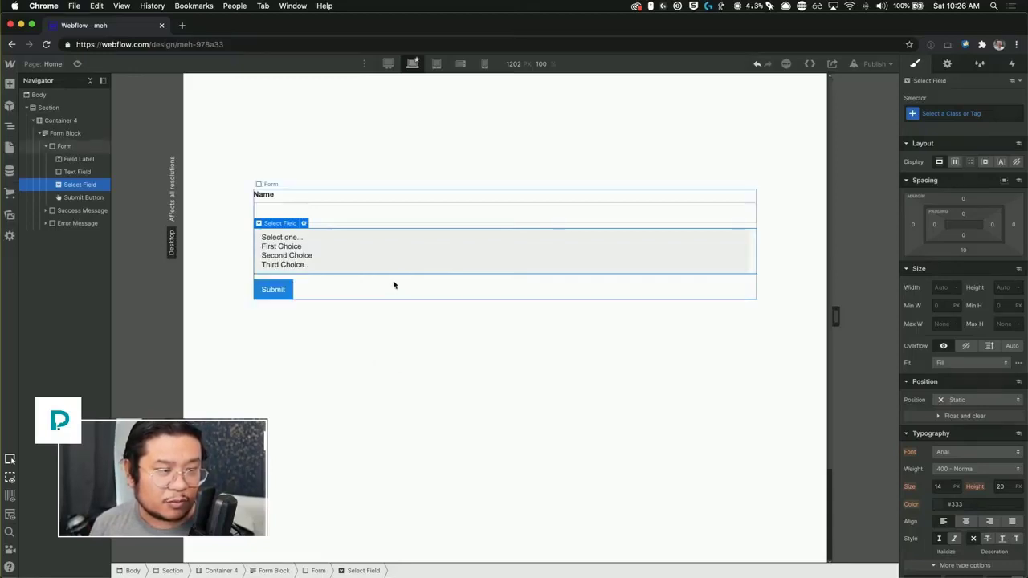
click(948, 64)
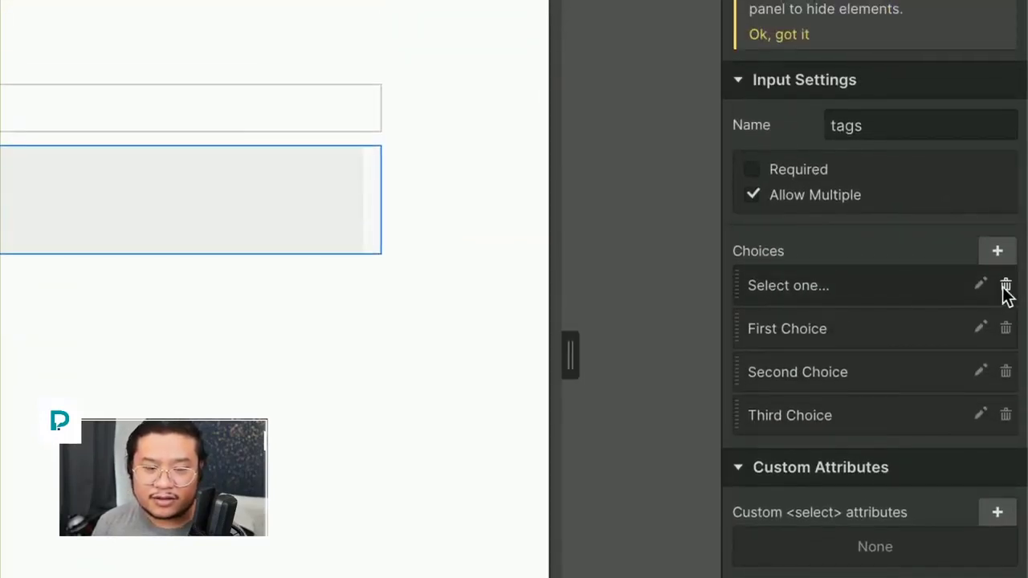
click(1005, 286)
click(1005, 286)
click(1005, 286)
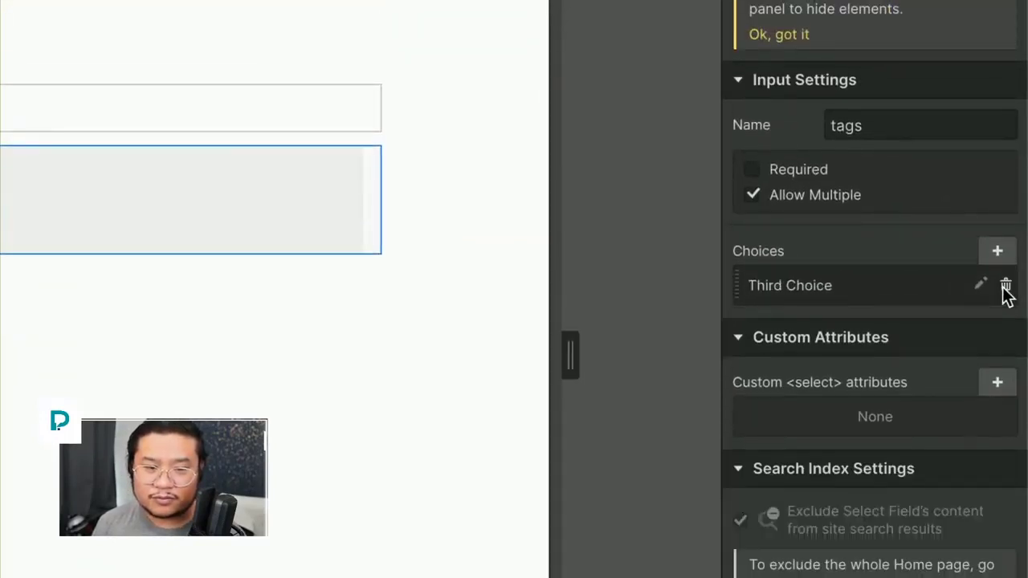
click(1005, 286)
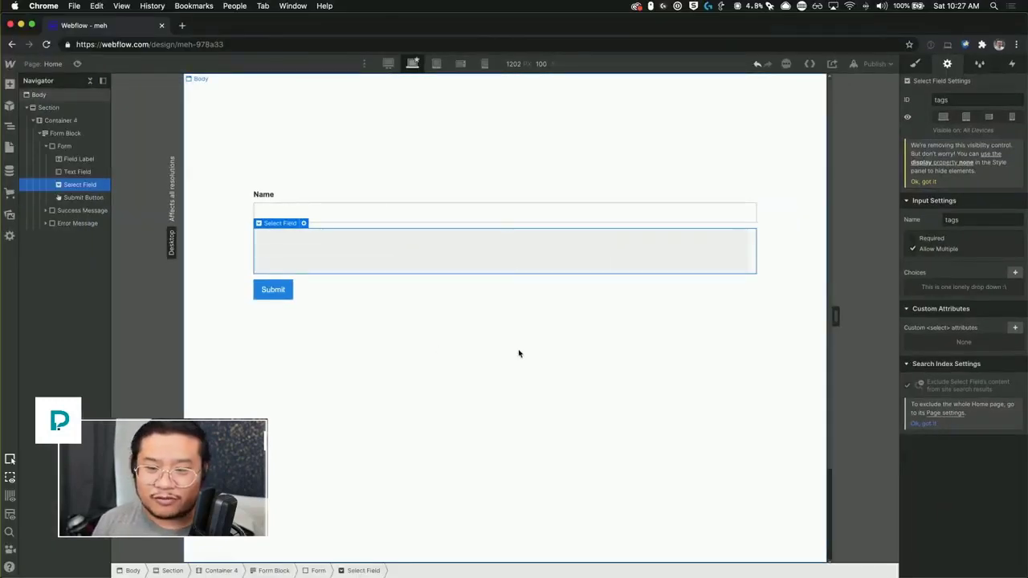
Step: Change the form's Form Name from Email Form to meh-form
click(403, 334)
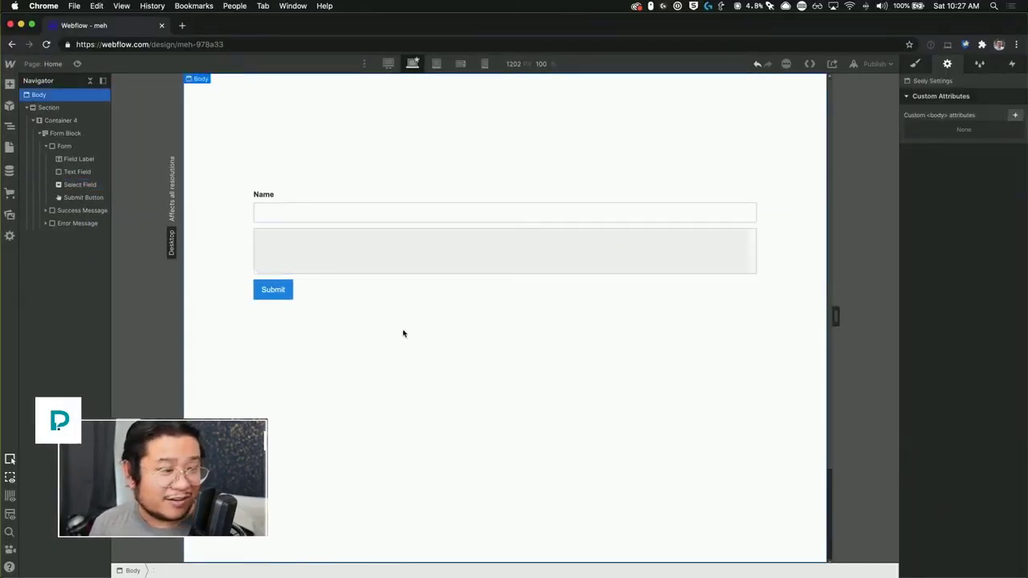
click(305, 259)
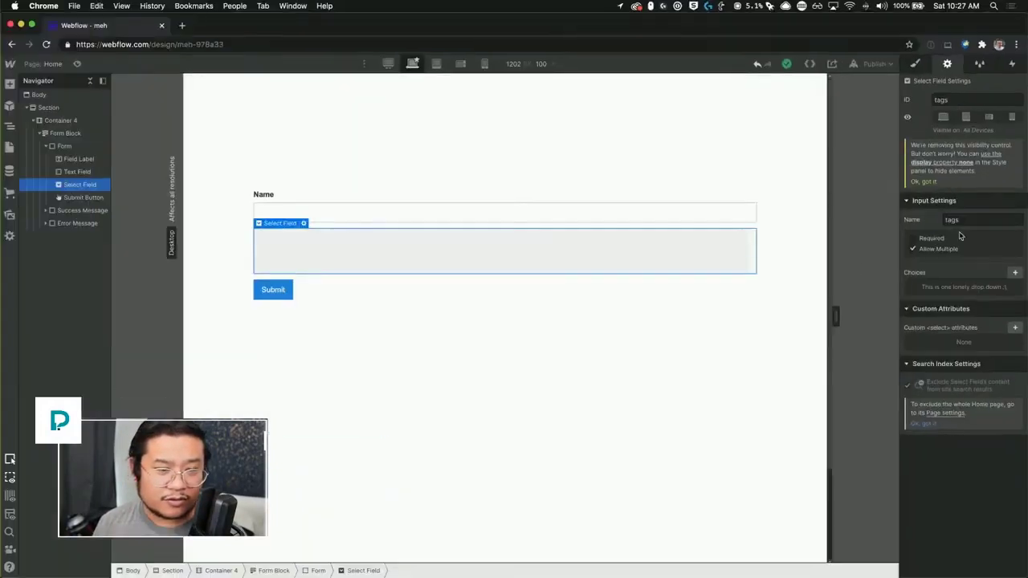
click(721, 228)
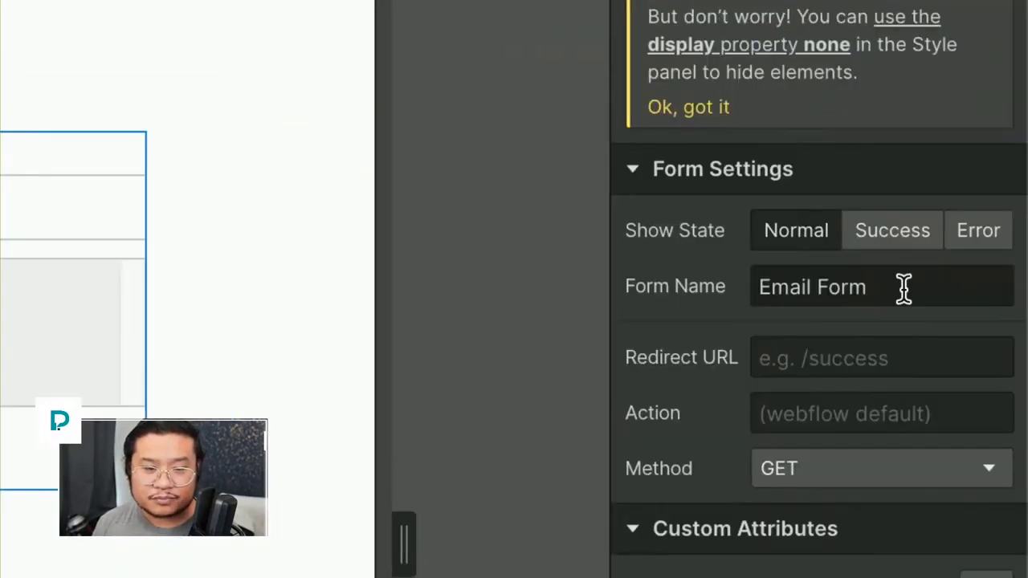
drag(904, 288, 663, 294)
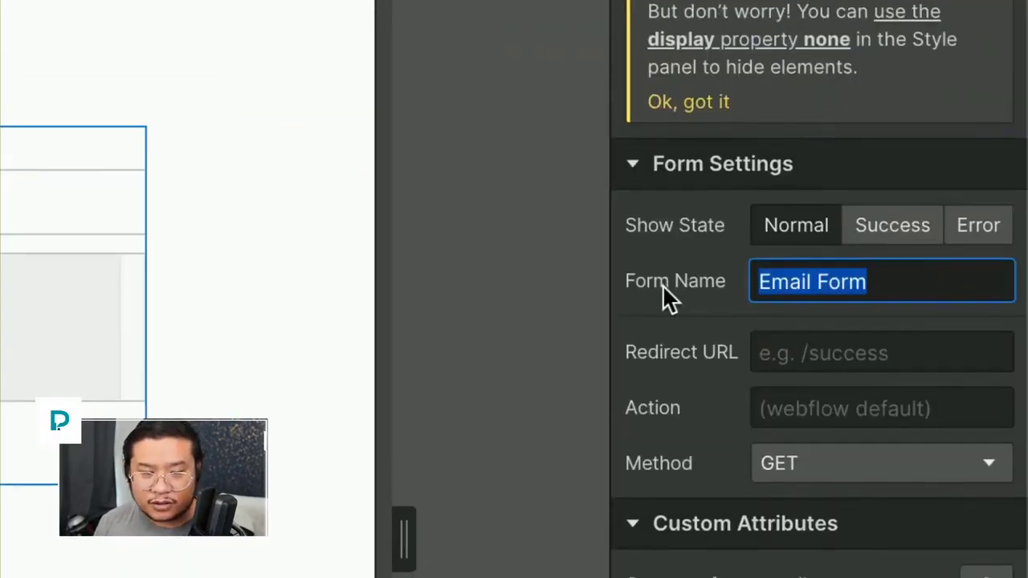
text(meh-form)
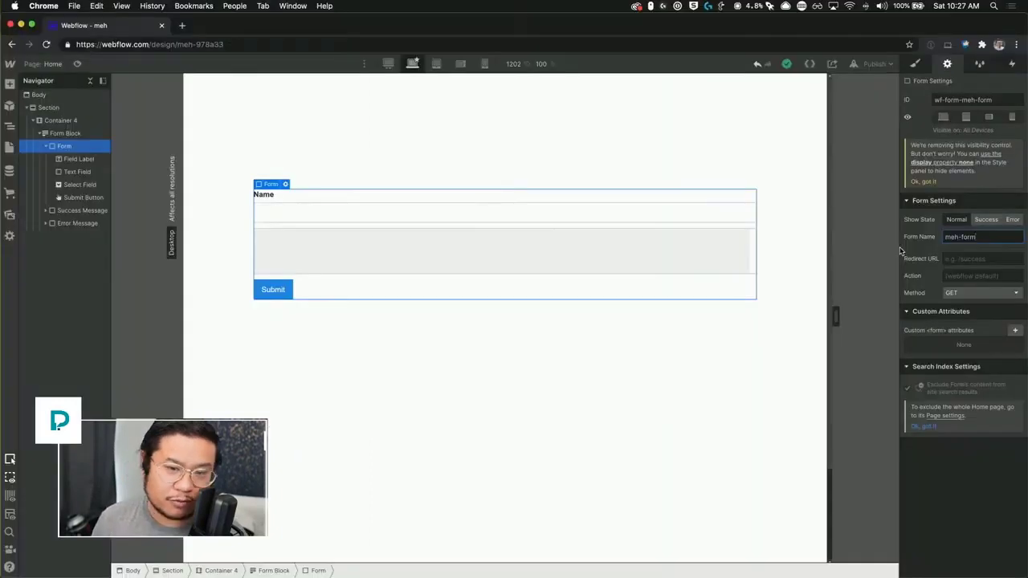
click(540, 344)
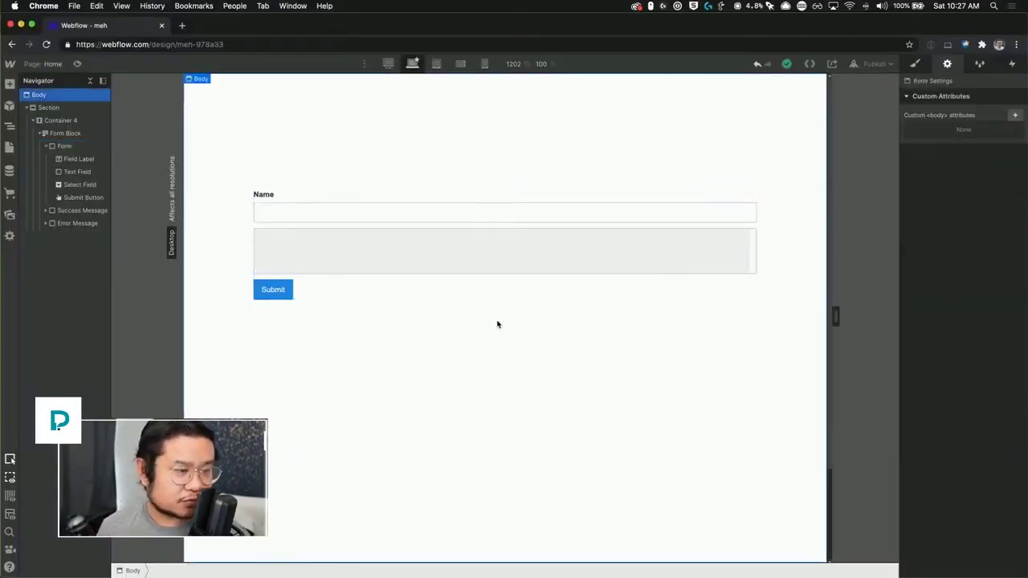
click(418, 253)
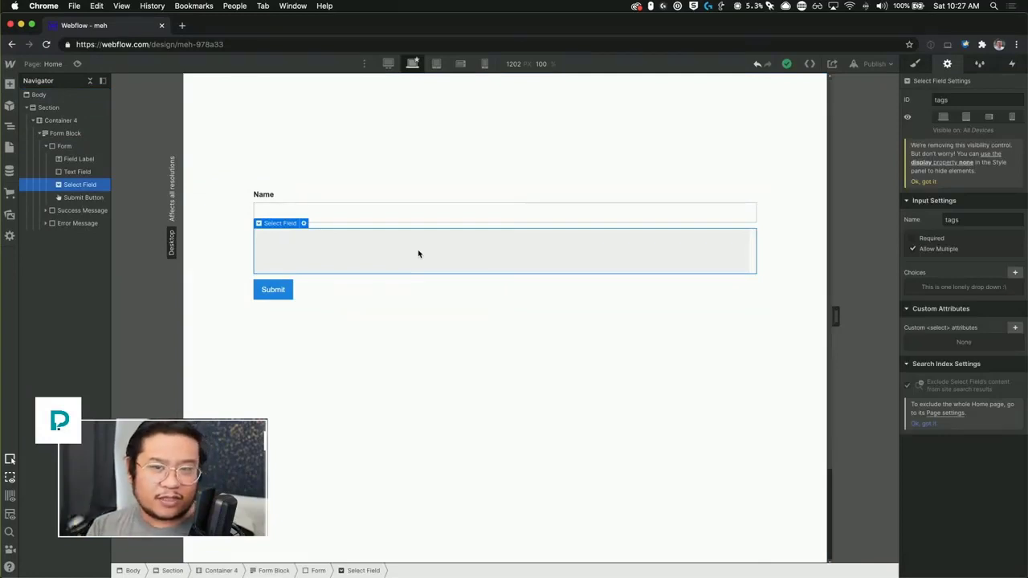
click(10, 170)
click(85, 115)
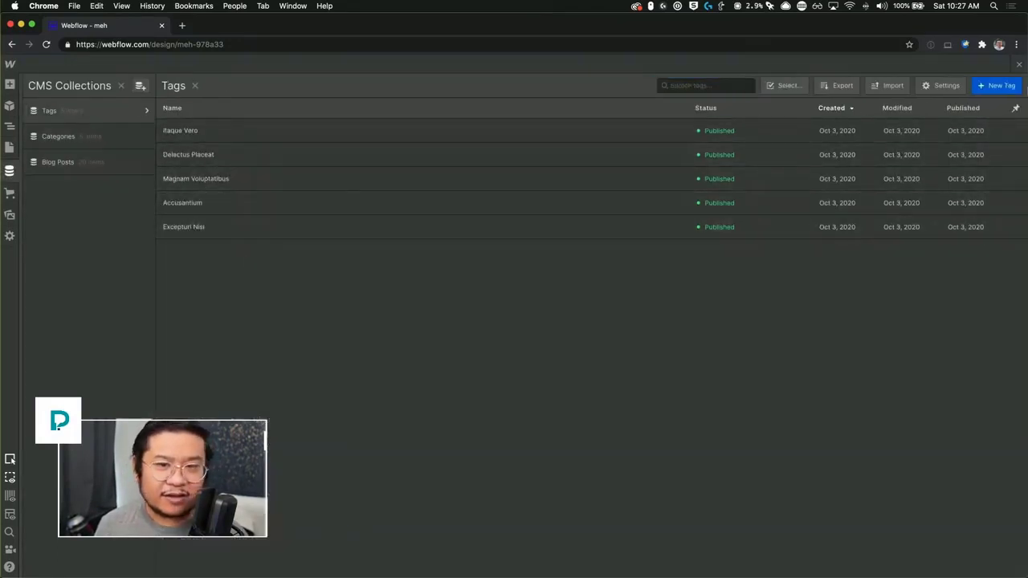
click(1019, 65)
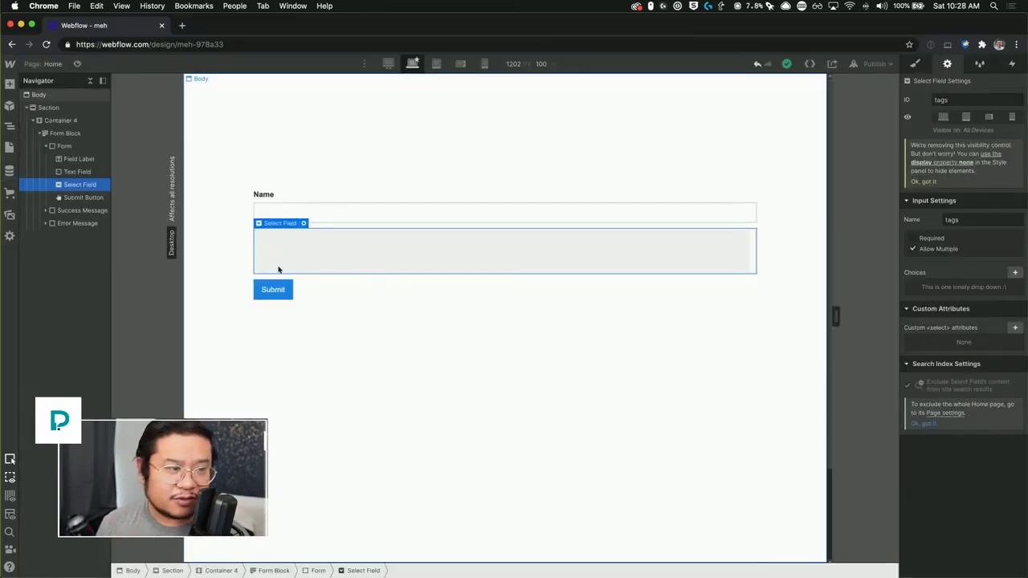
click(77, 65)
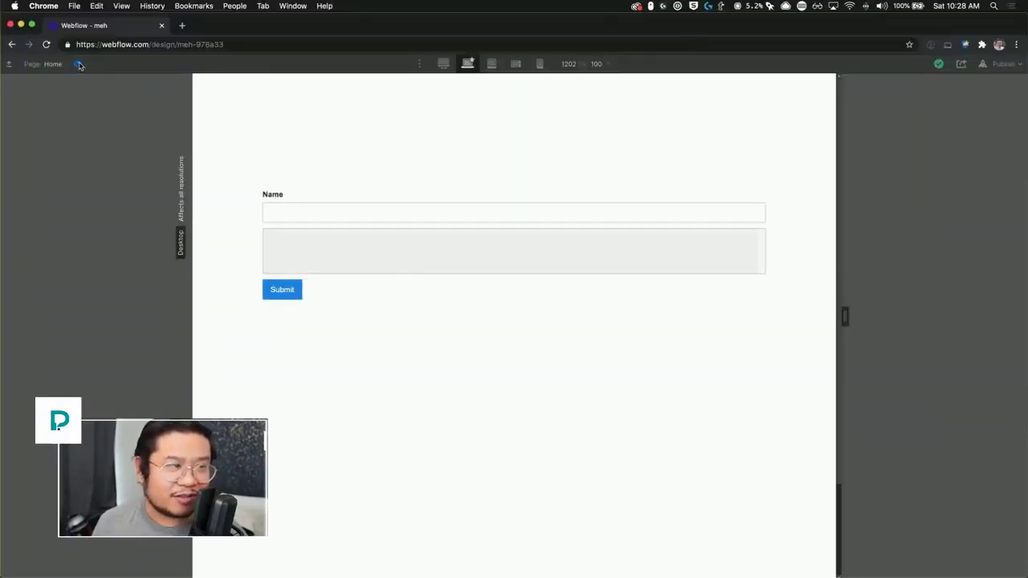
click(78, 64)
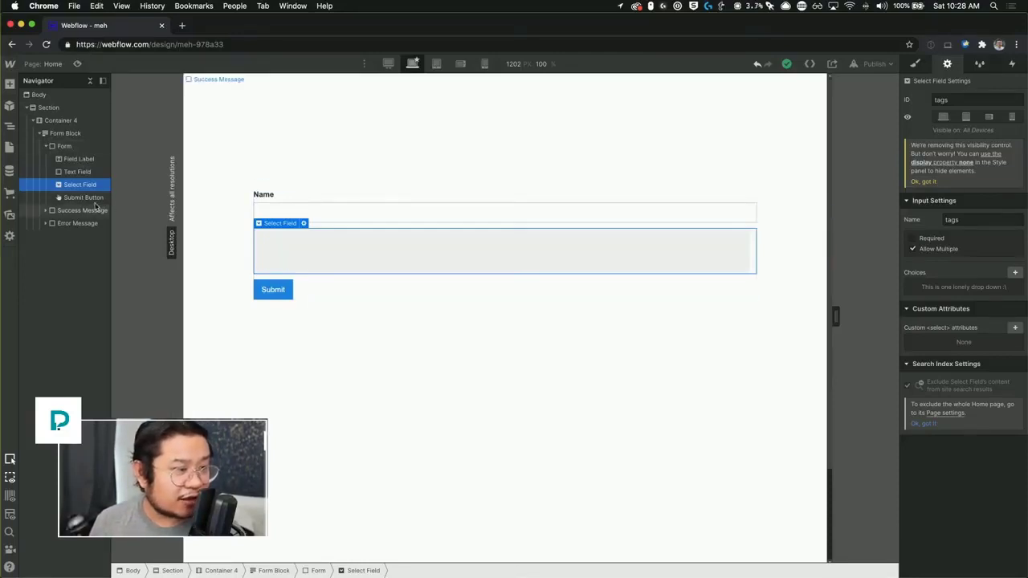
Step: Place a Collection List in the form below the field and set its source to Tags
key(a)
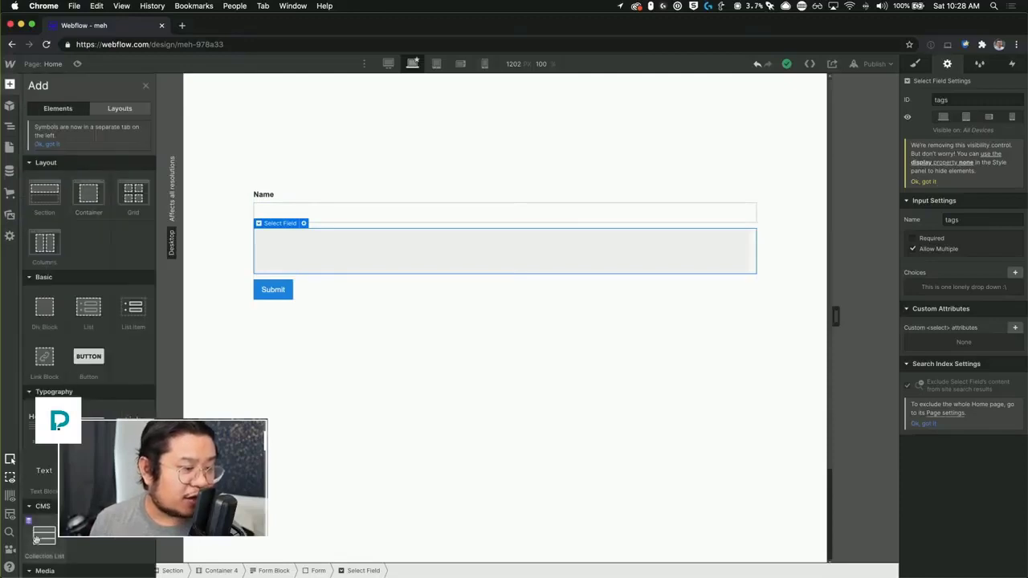
drag(37, 537, 84, 201)
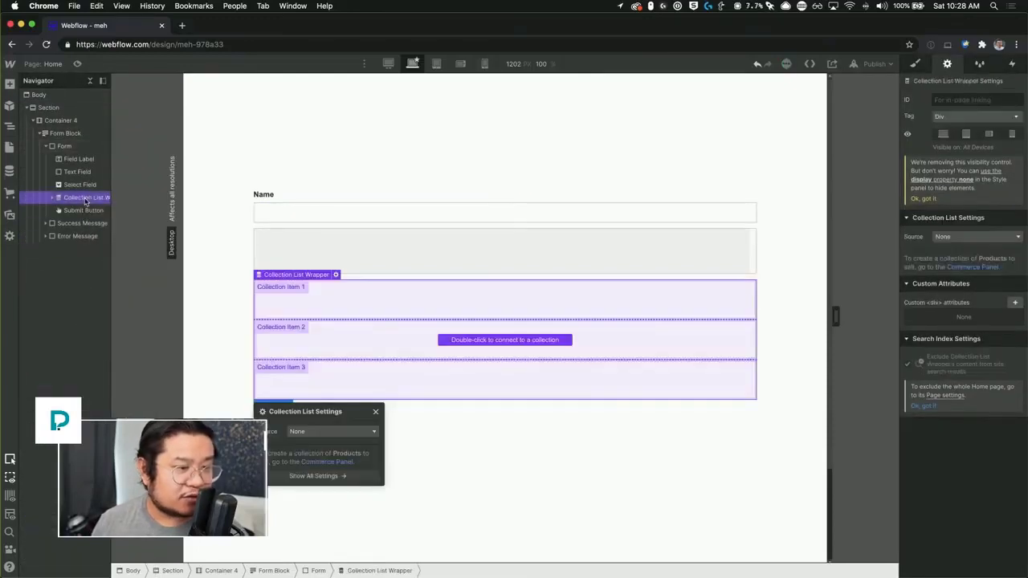
drag(366, 420, 732, 141)
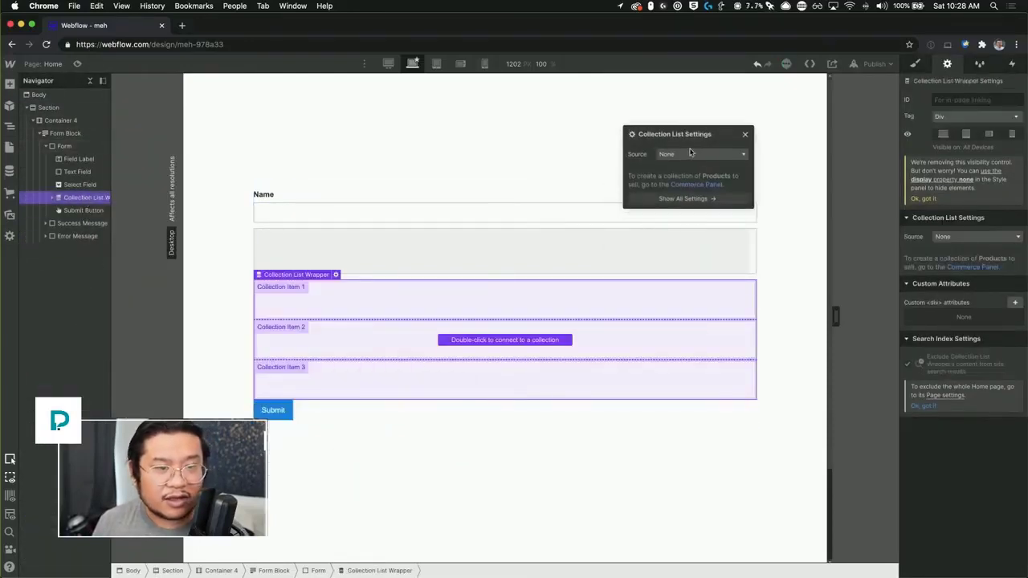
click(695, 154)
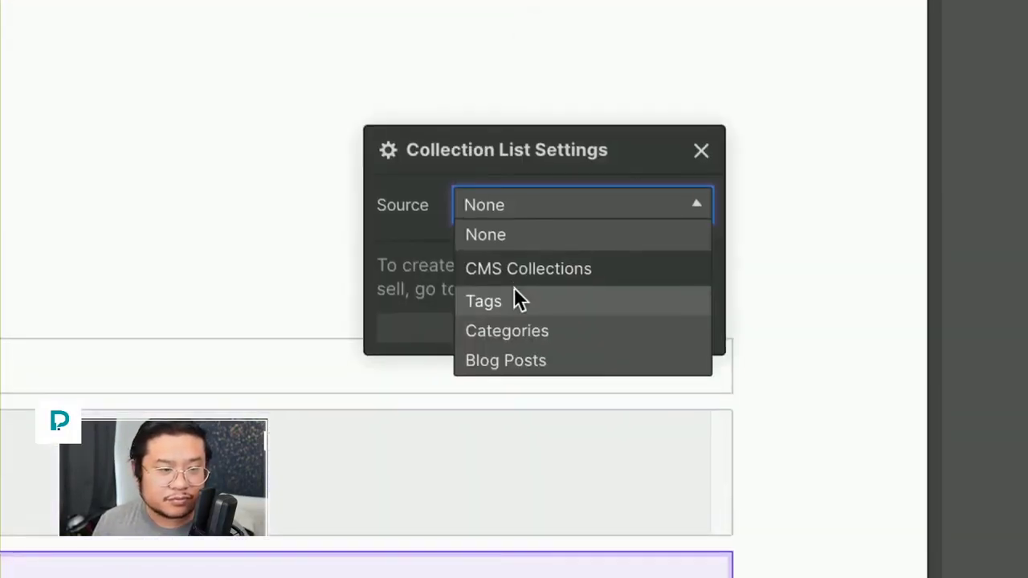
click(518, 300)
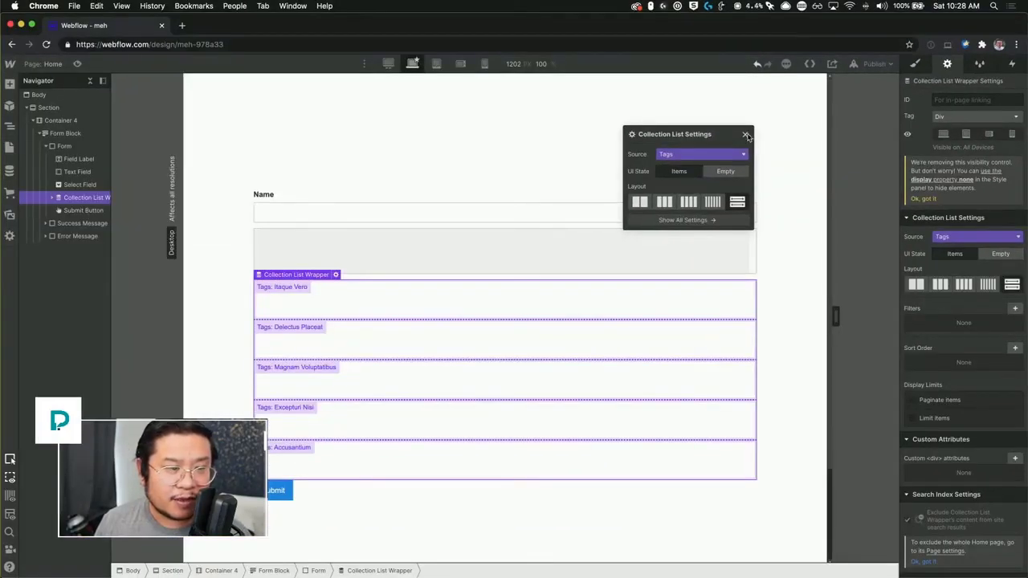
click(746, 134)
Step: Add a Text Block to the collection item bound to each tag's Name field
click(351, 303)
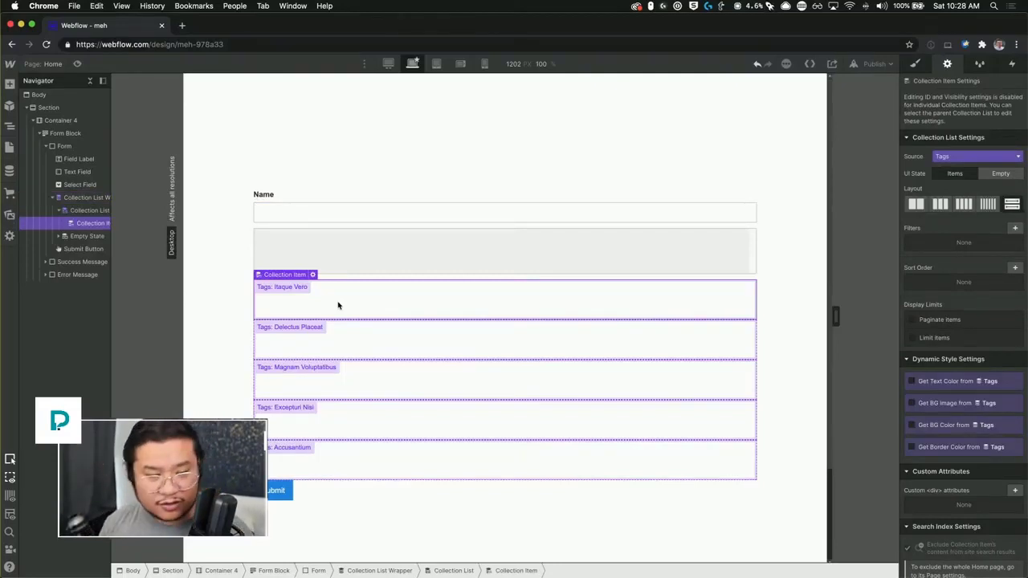
key(super+e)
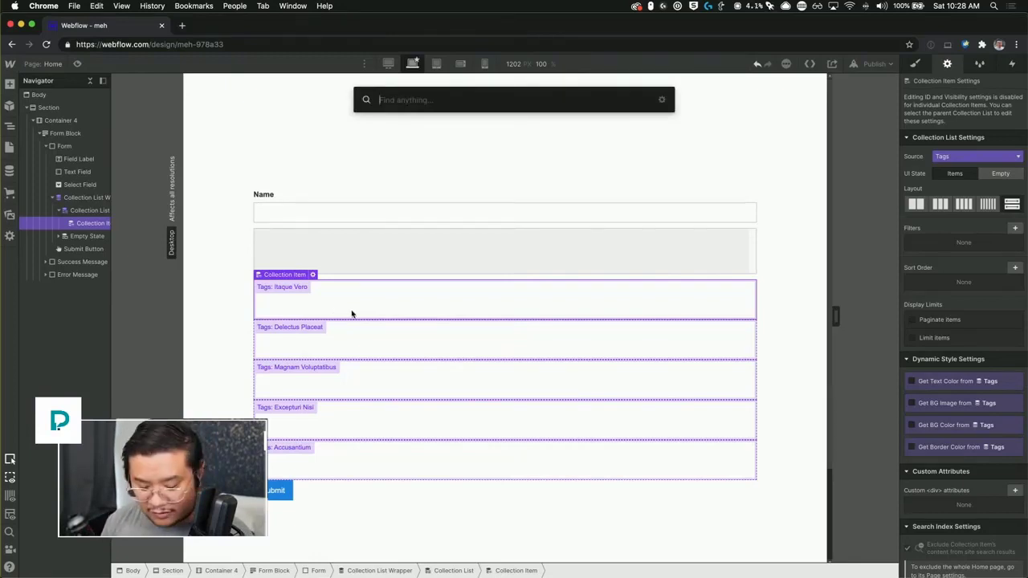
text(text)
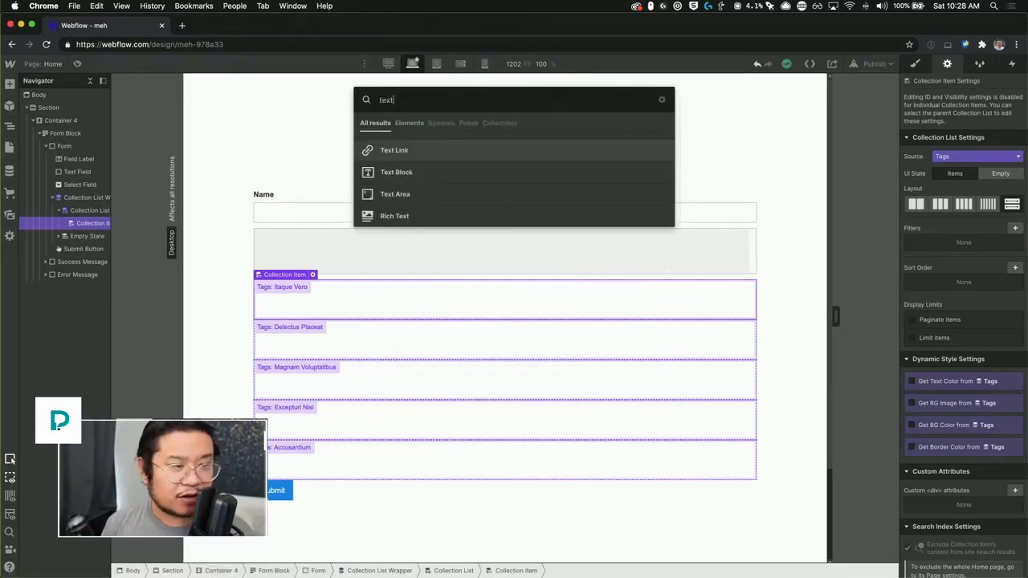
key(Down)
key(Return)
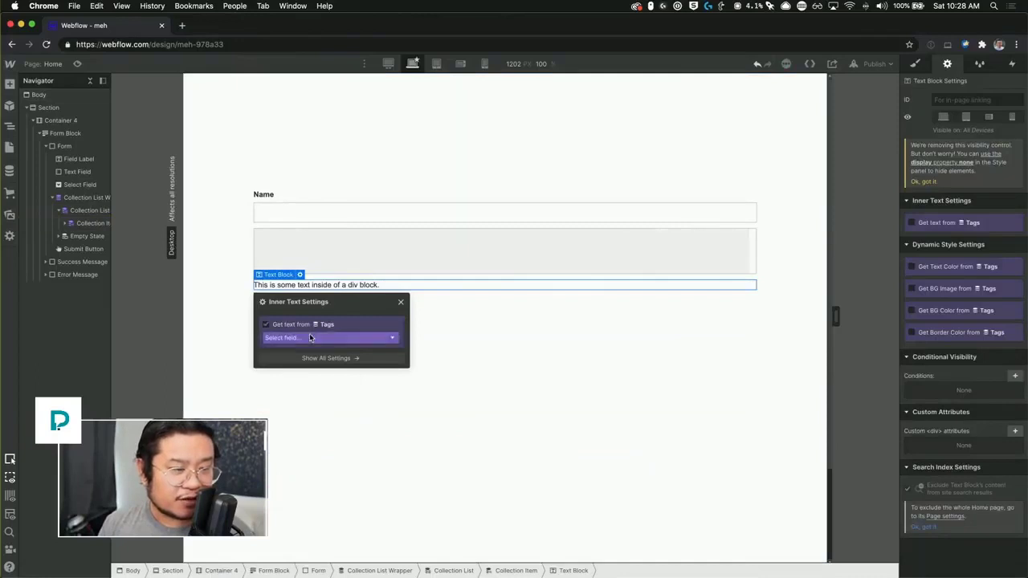
click(310, 338)
click(314, 347)
click(400, 302)
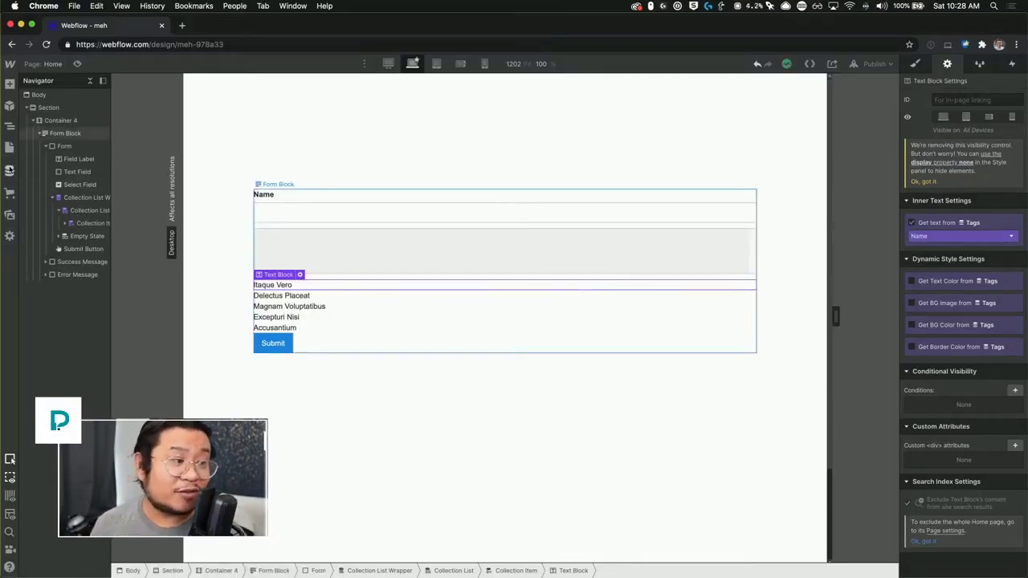
click(10, 173)
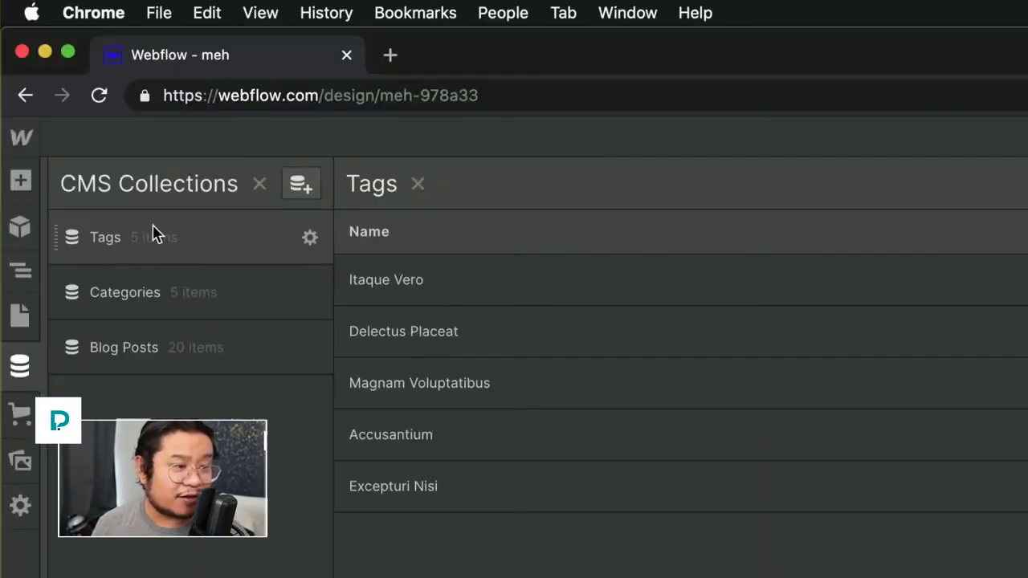
Step: Select the Itaque Vero tag's Item ID, then close the CMS editor
click(426, 280)
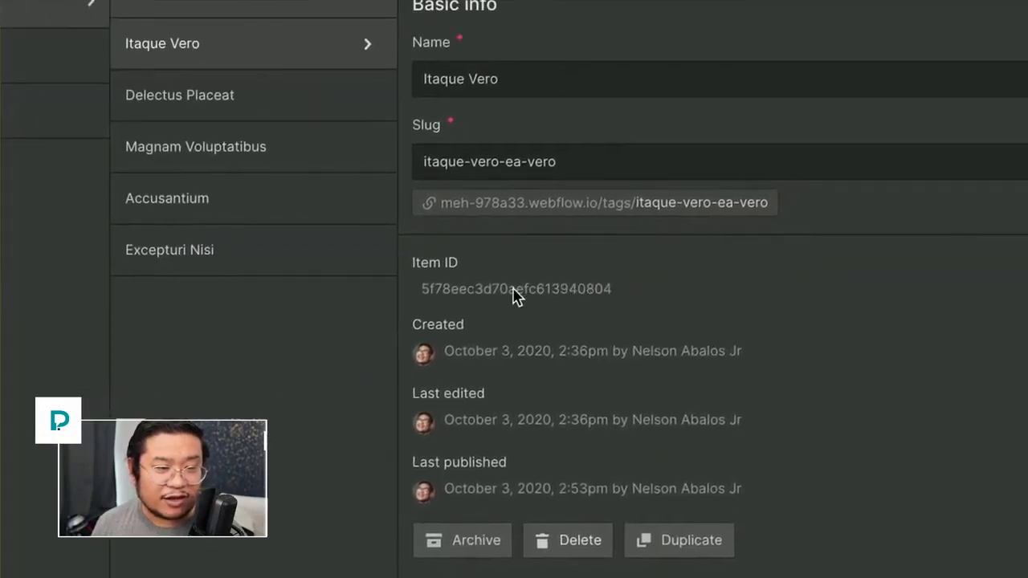
double_click(515, 295)
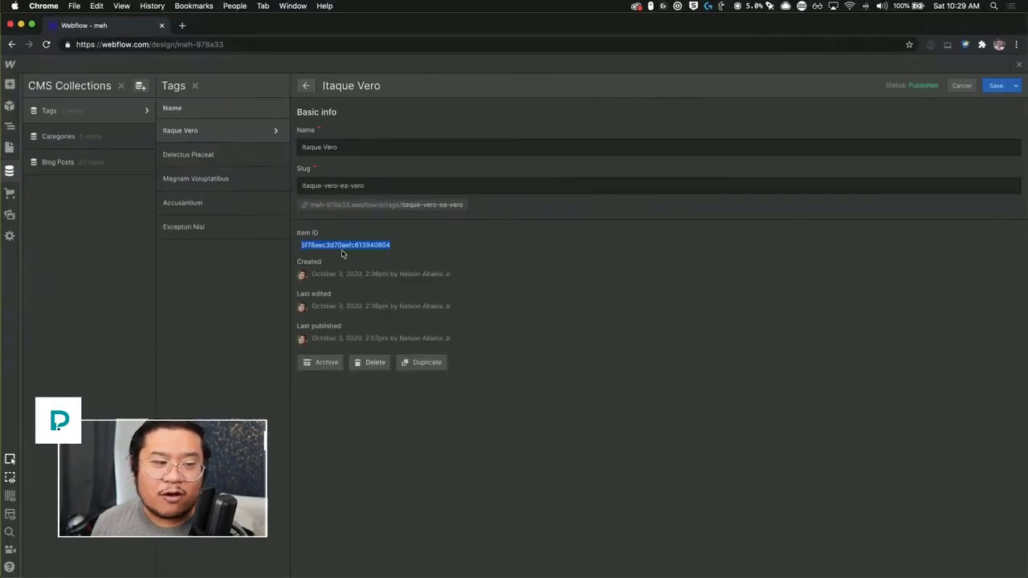
click(1019, 66)
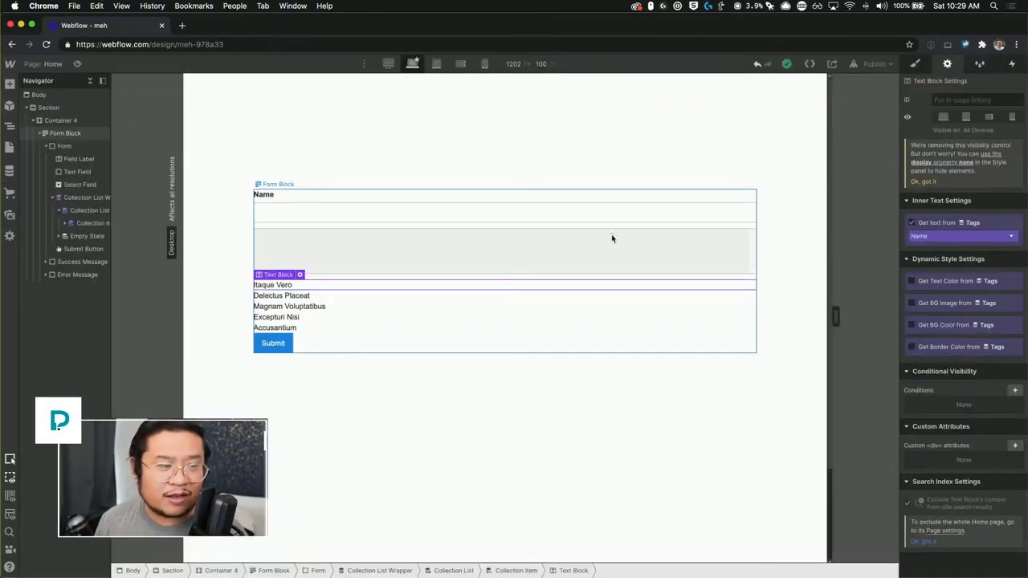
Step: Paste a duplicate tag-name text block, check its Tags field binding, and reopen the CMS collections
key(super+v)
click(290, 305)
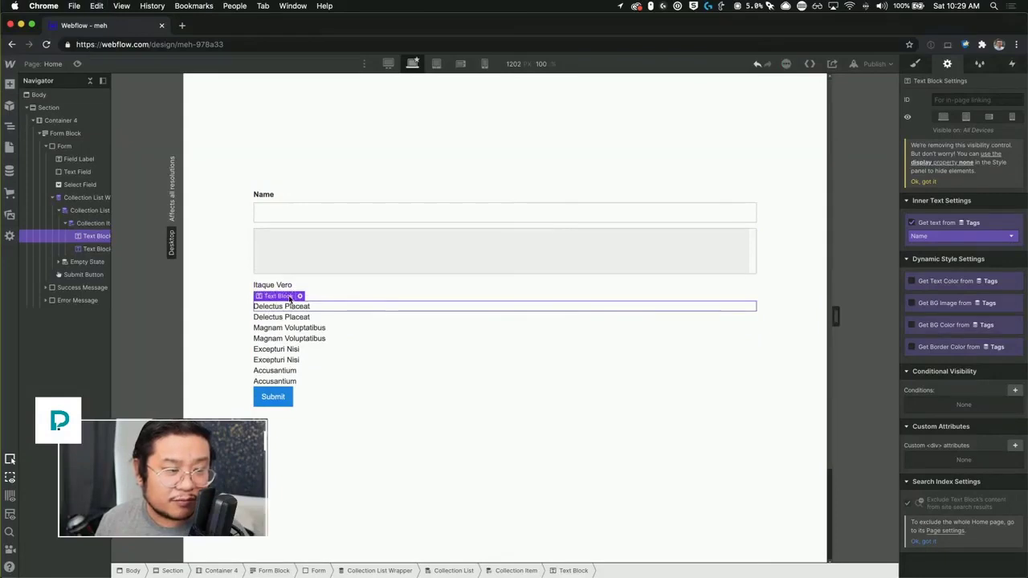
mouse_move(287, 296)
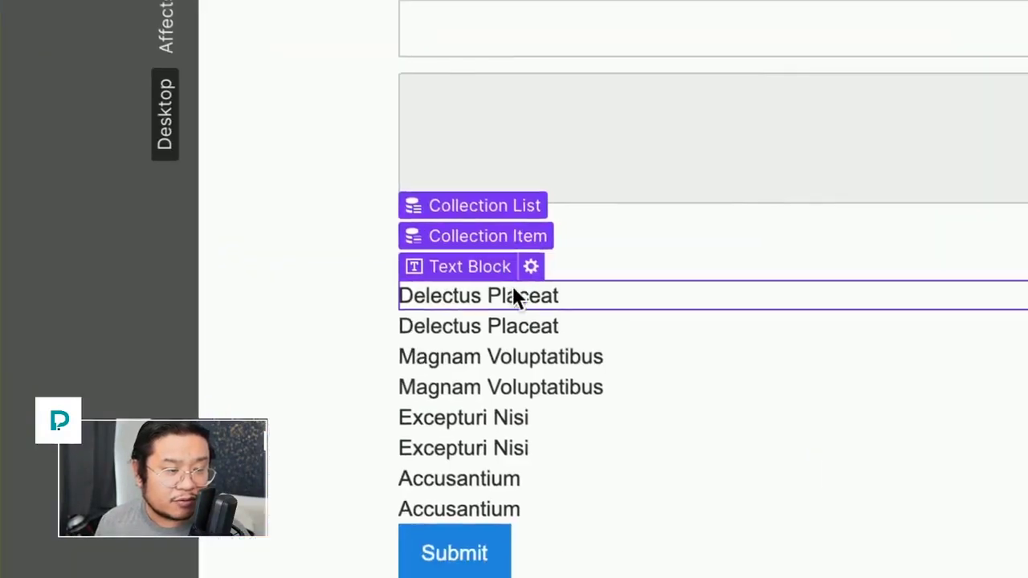
click(300, 359)
click(322, 328)
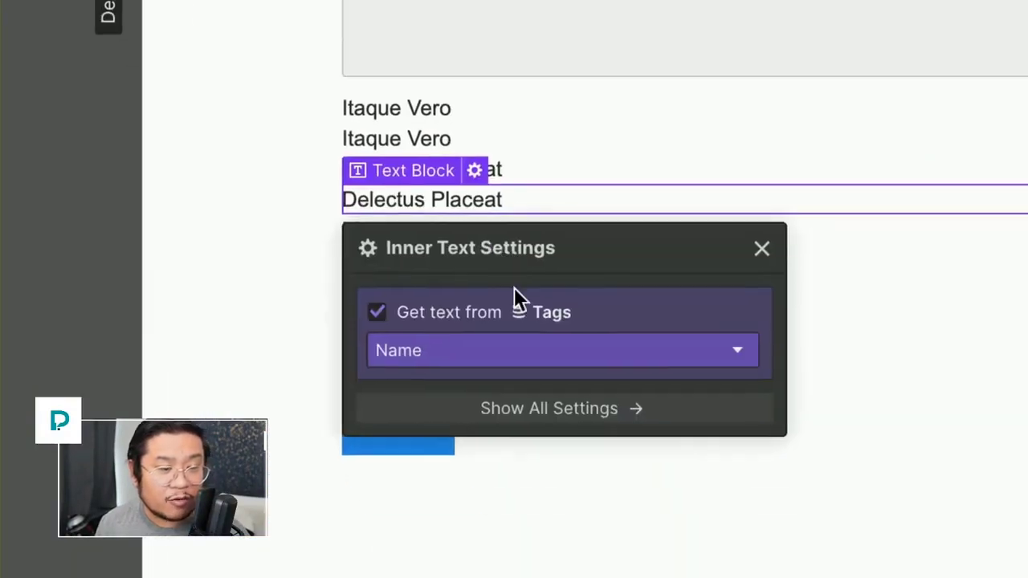
click(573, 472)
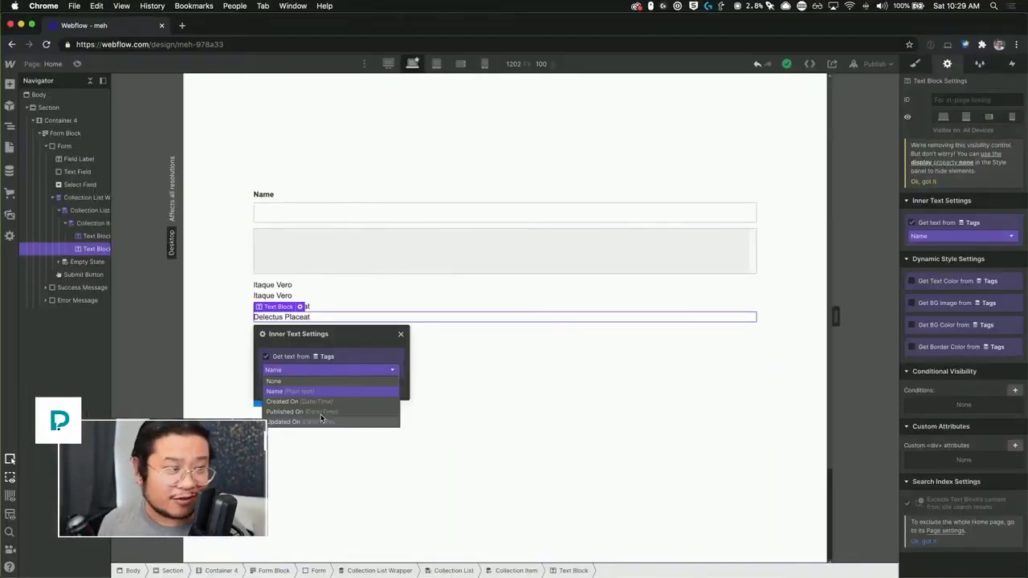
click(343, 284)
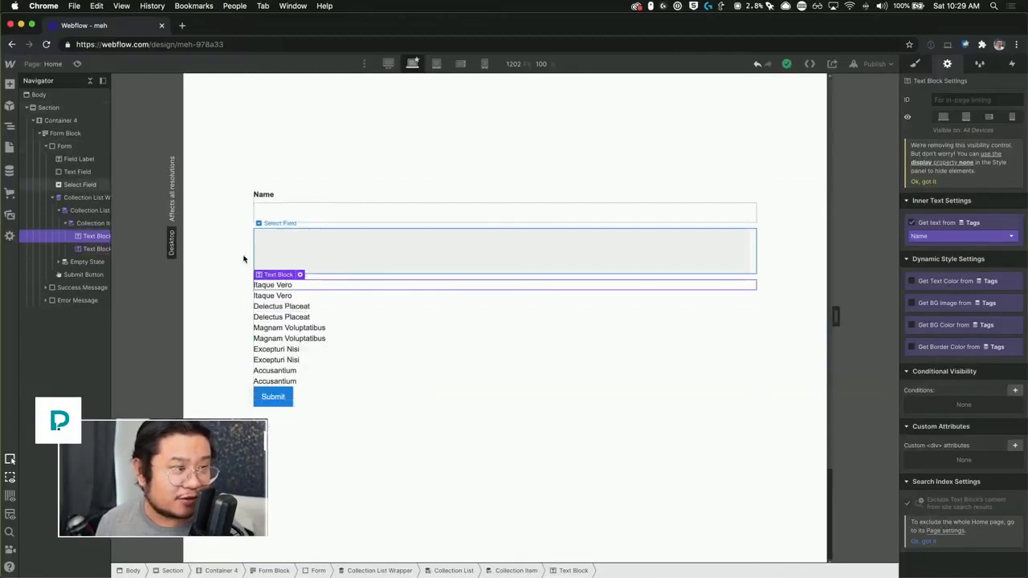
click(10, 170)
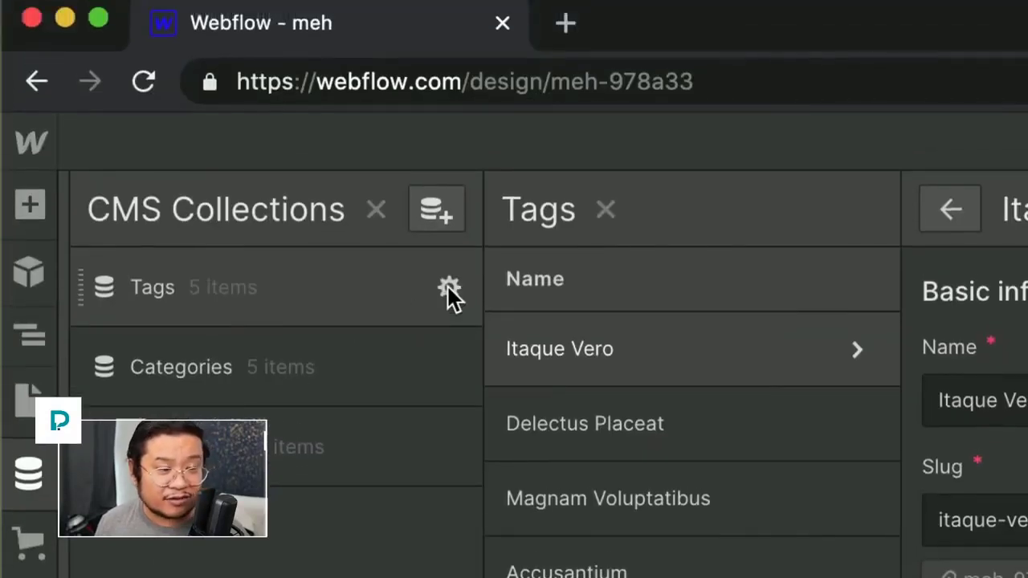
Step: Add a Plain text custom field labelled 'item id' to the Tags collection and save the collection
click(449, 287)
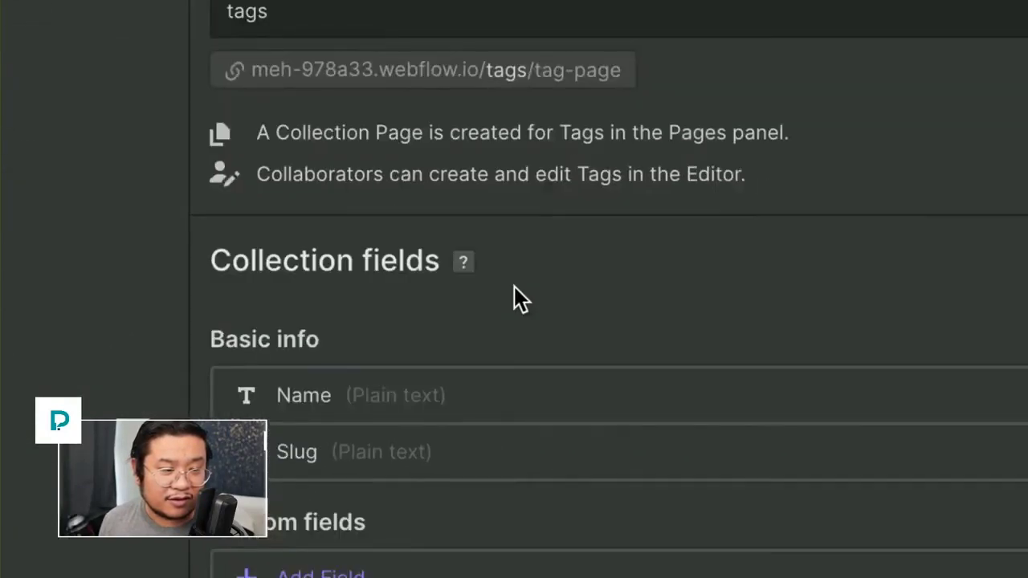
click(514, 290)
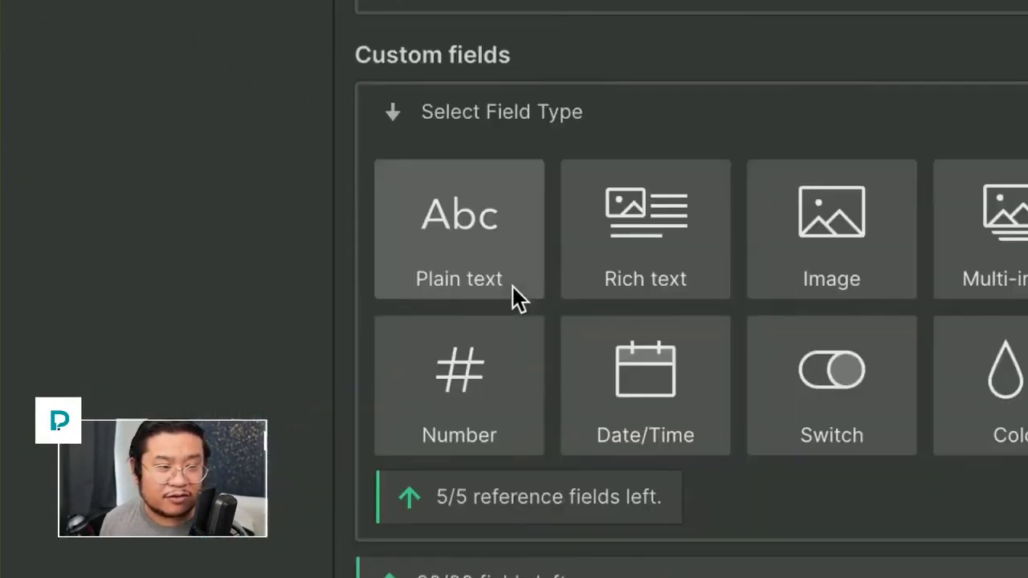
click(512, 287)
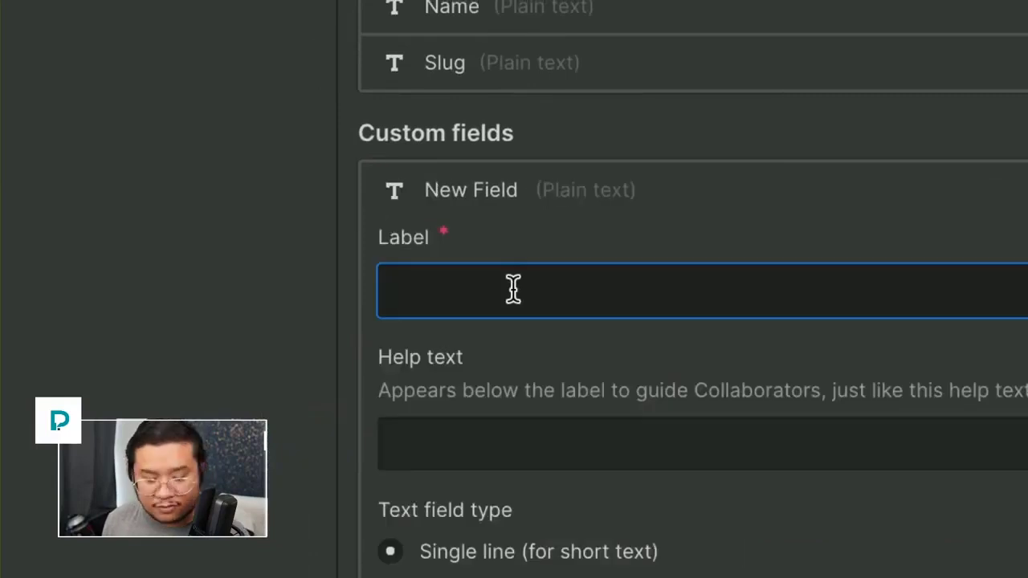
text(item di)
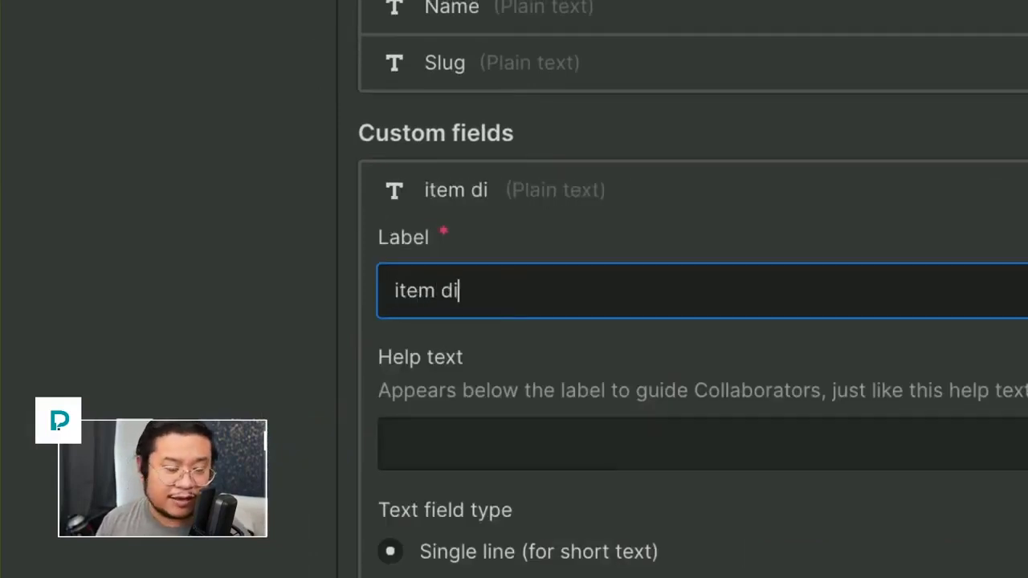
key(BackSpace)
key(BackSpace)
text(id)
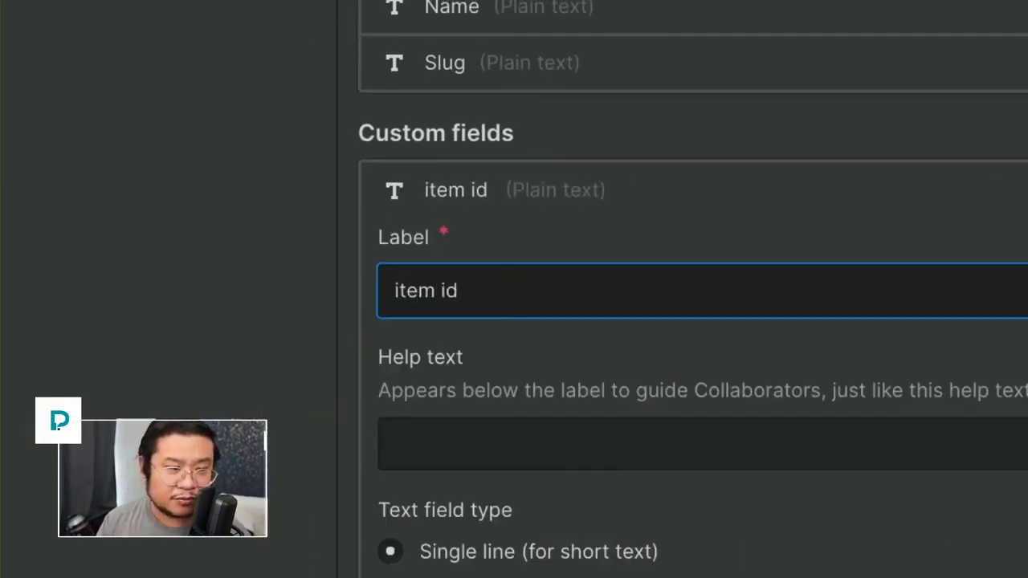
key(Return)
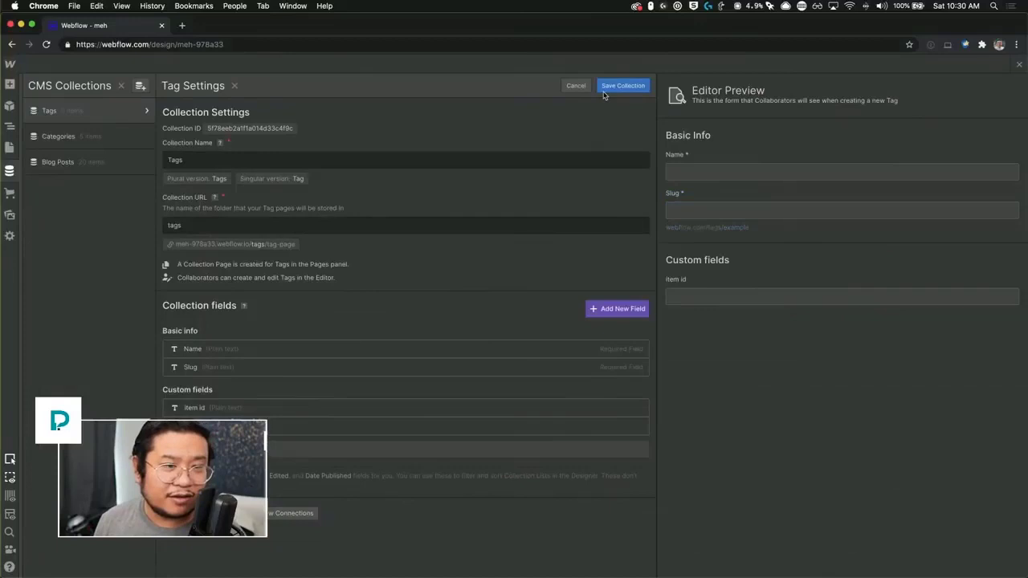
click(604, 94)
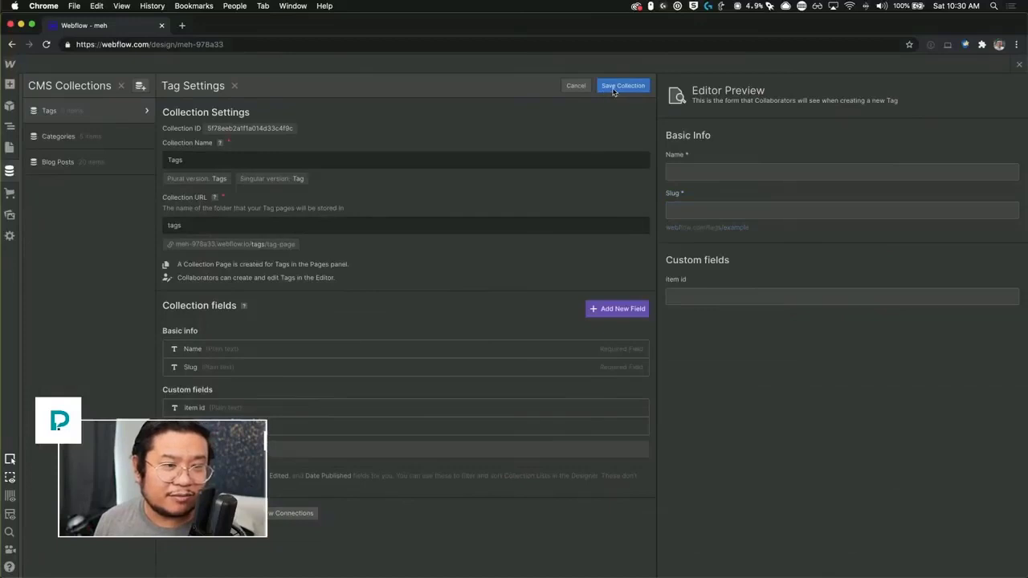
Step: Copy Itaque Vero's Item ID from a Google search address into its item id field and save
click(324, 134)
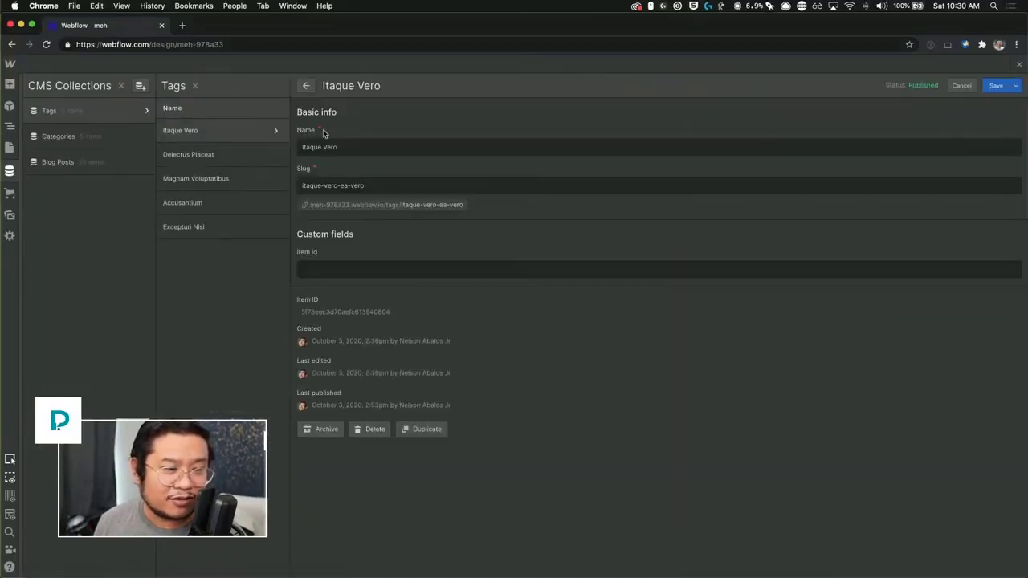
click(387, 271)
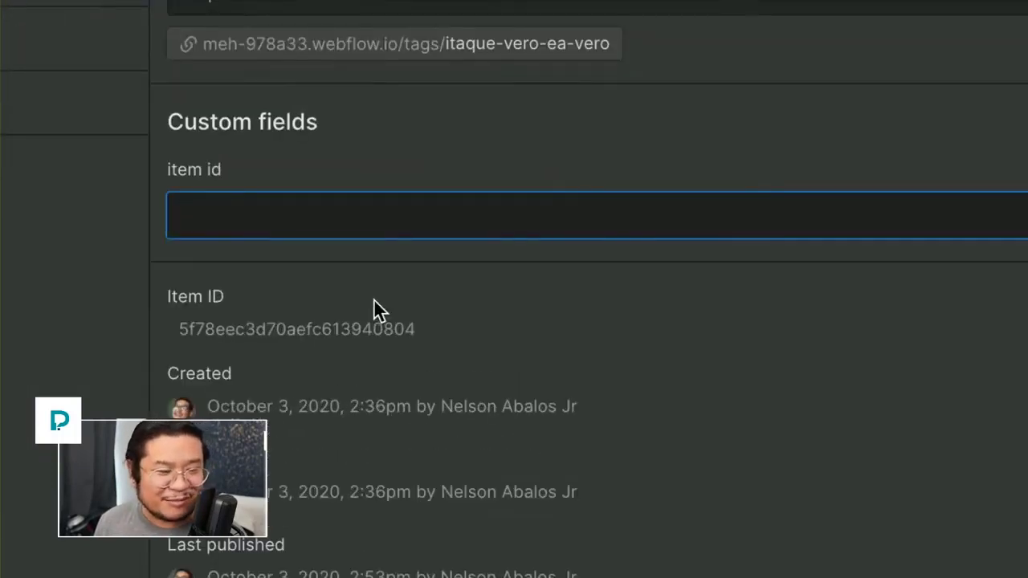
click(363, 328)
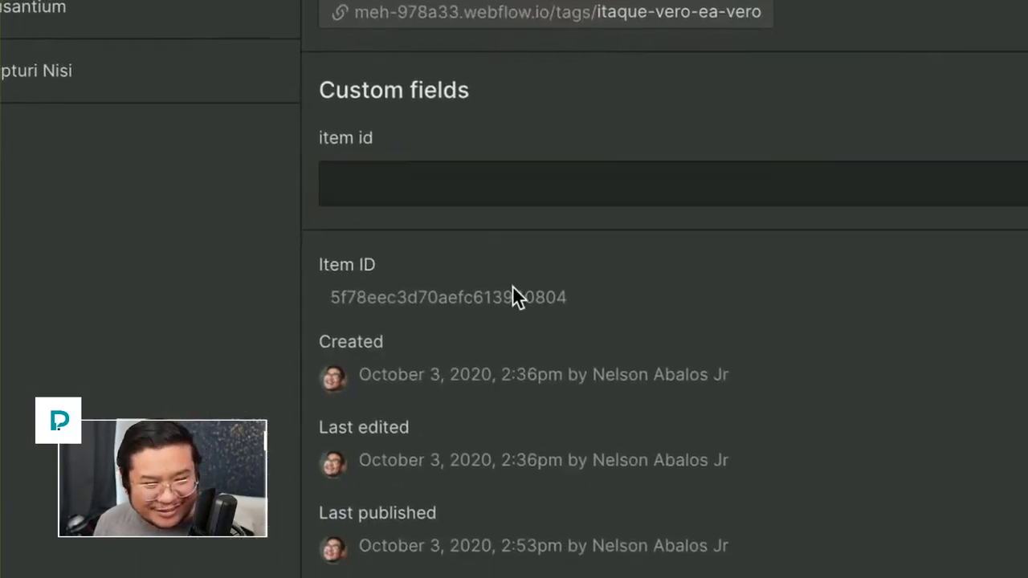
double_click(362, 328)
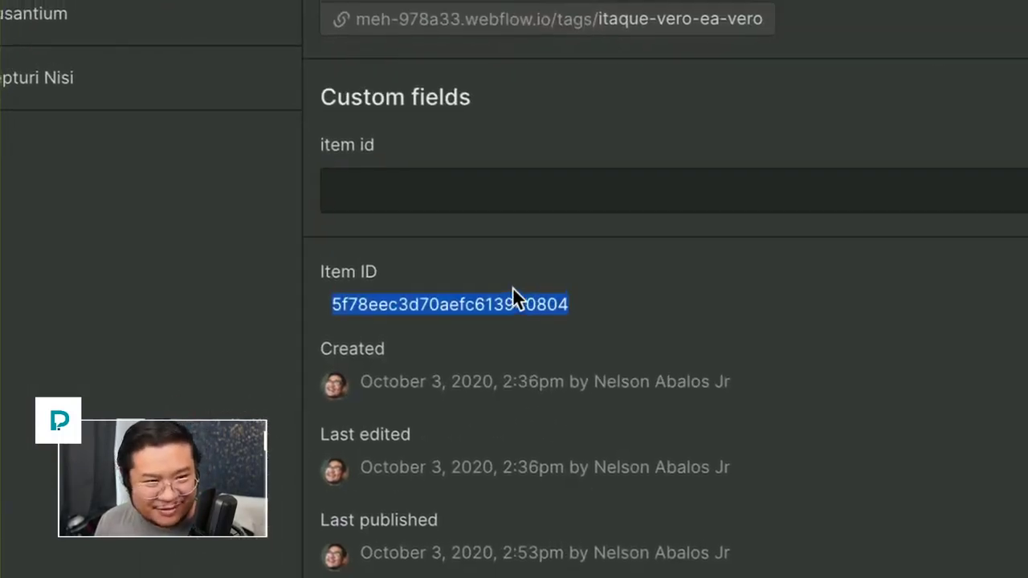
click(470, 199)
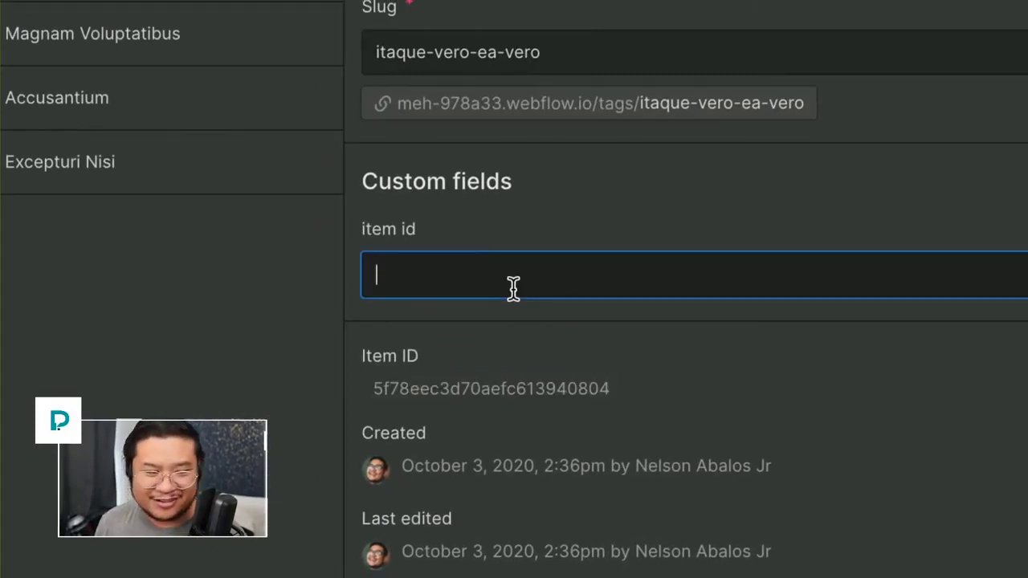
right_click(482, 389)
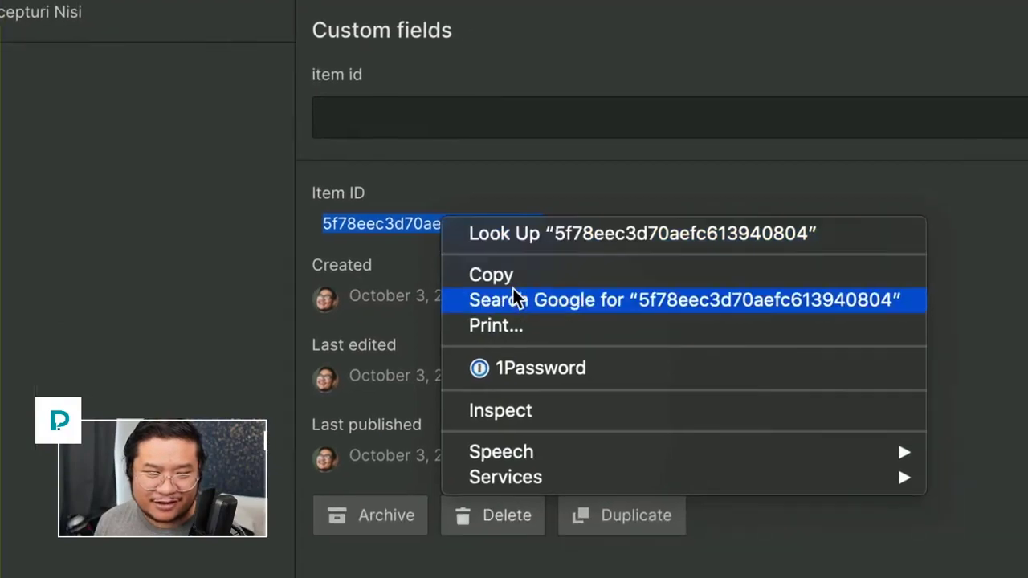
click(515, 300)
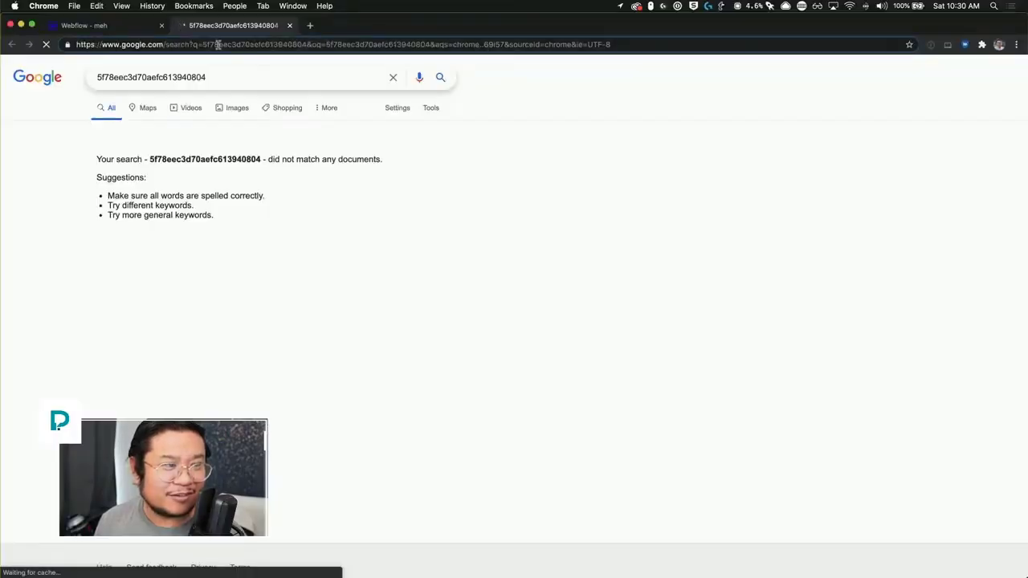
double_click(211, 44)
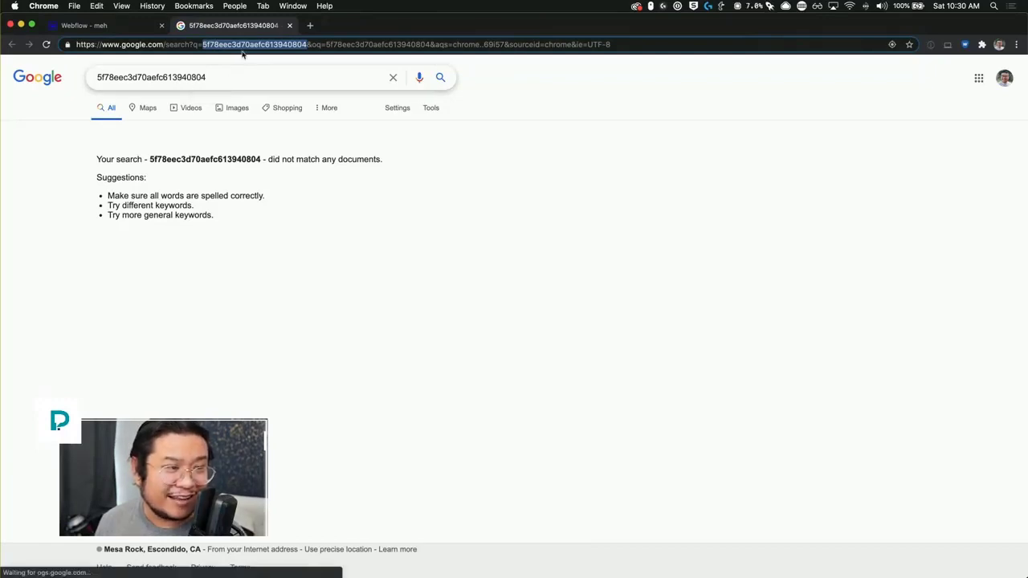
key(super+w)
click(356, 265)
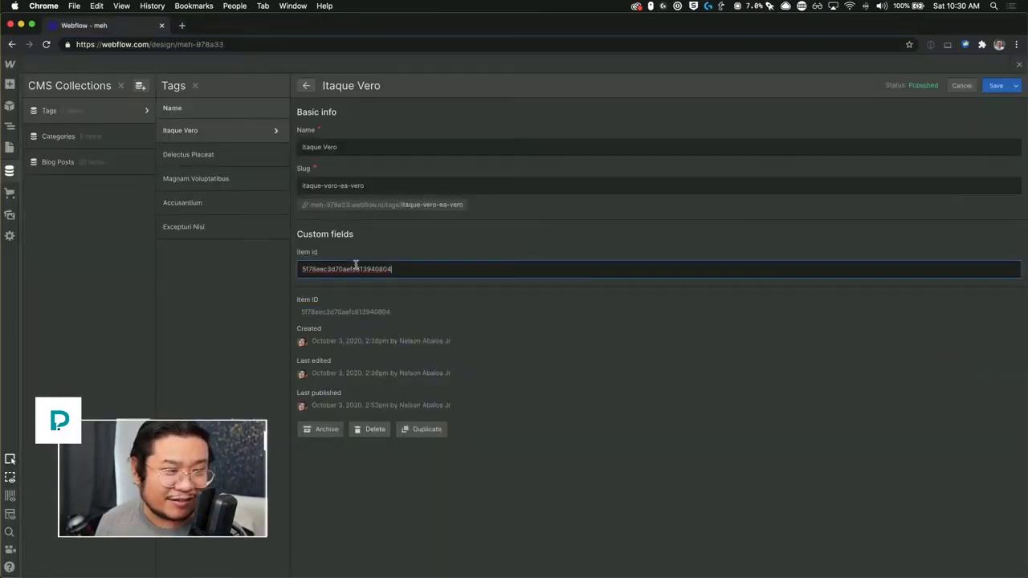
click(212, 152)
click(606, 348)
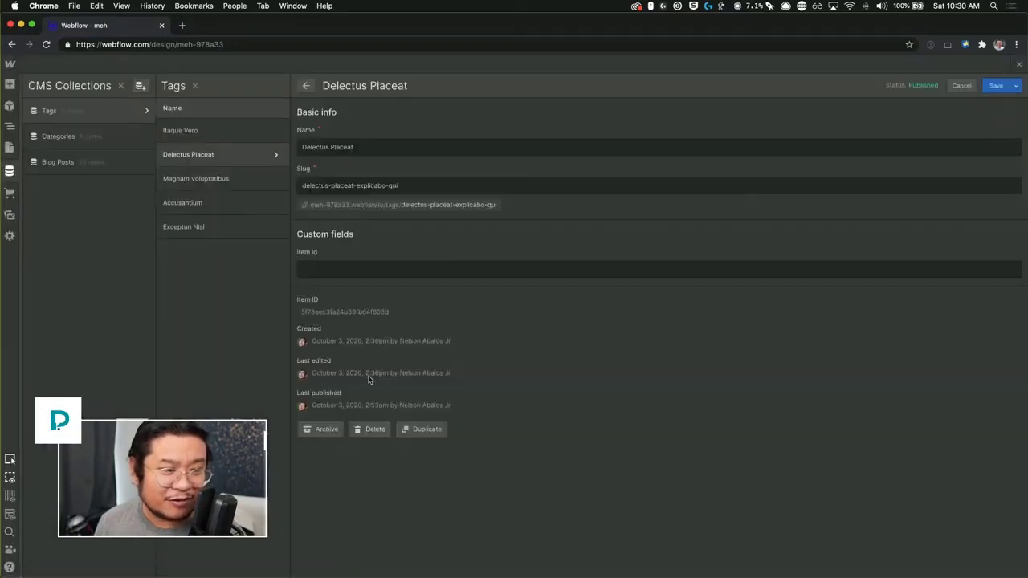
Step: Paste Delectus Placeat's own Item ID into its item id field and save the changes
right_click(351, 312)
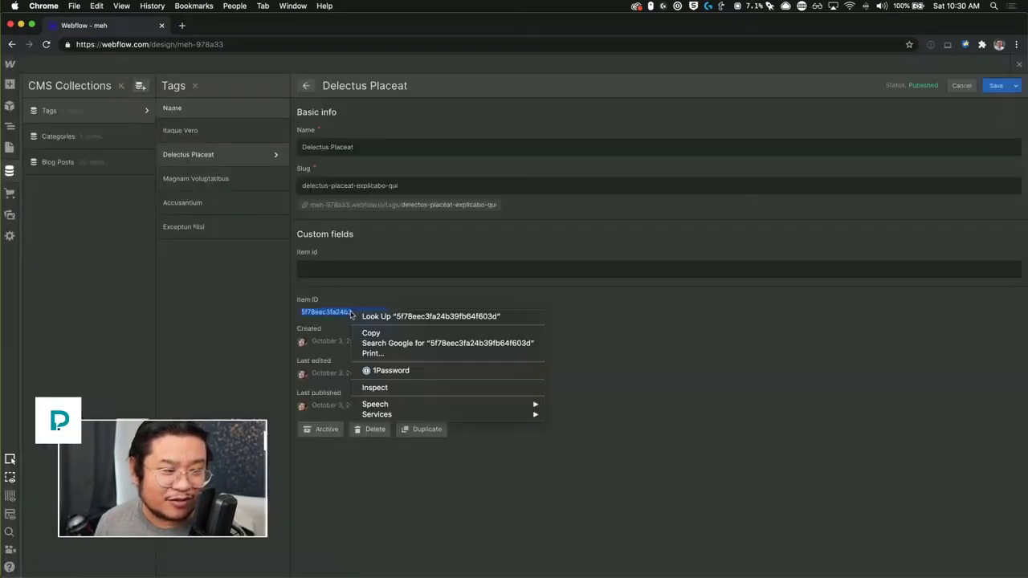
click(431, 344)
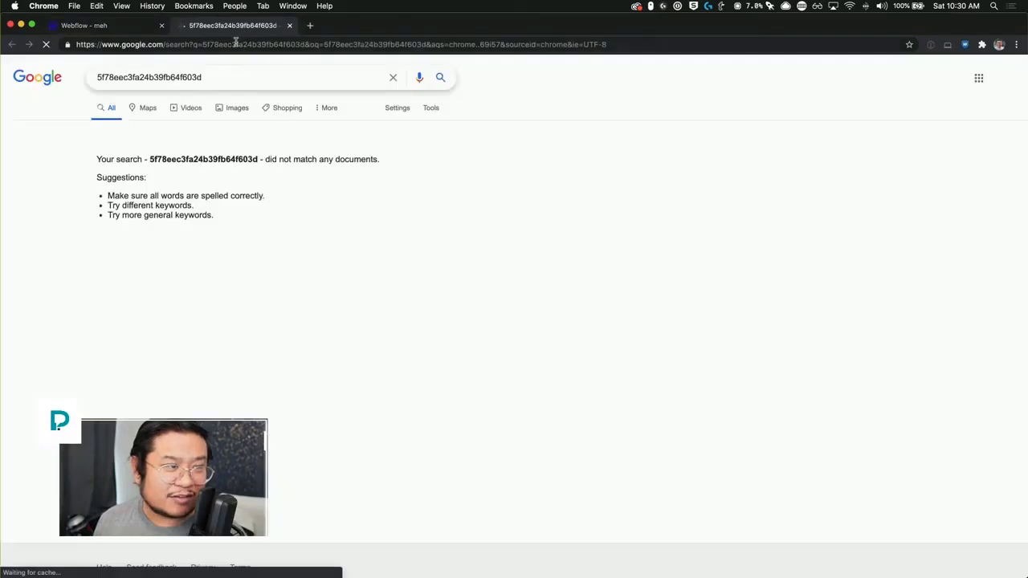
click(235, 43)
double_click(235, 43)
key(super+c)
key(super+w)
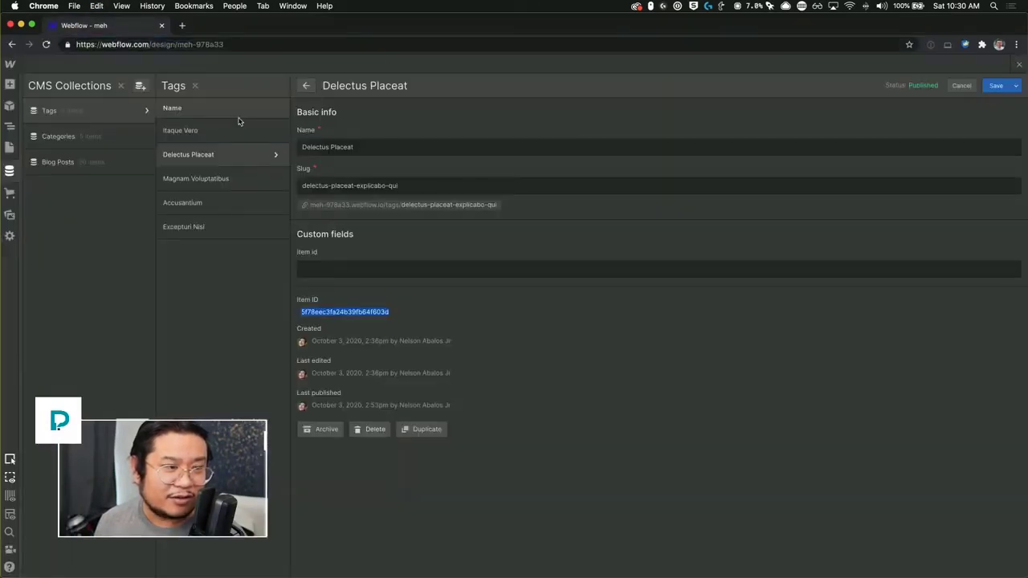
click(356, 269)
key(super+v)
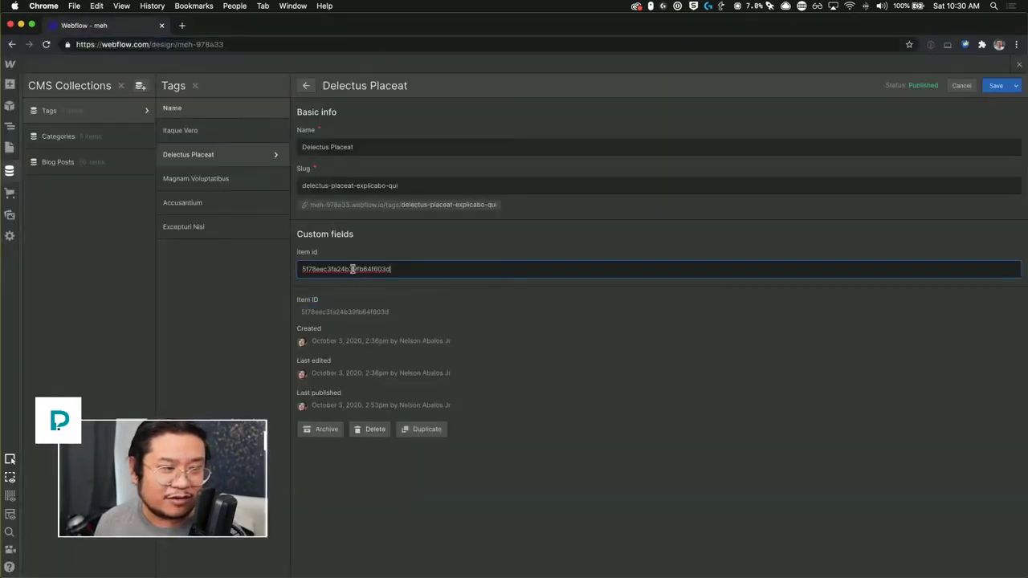
click(217, 177)
click(613, 352)
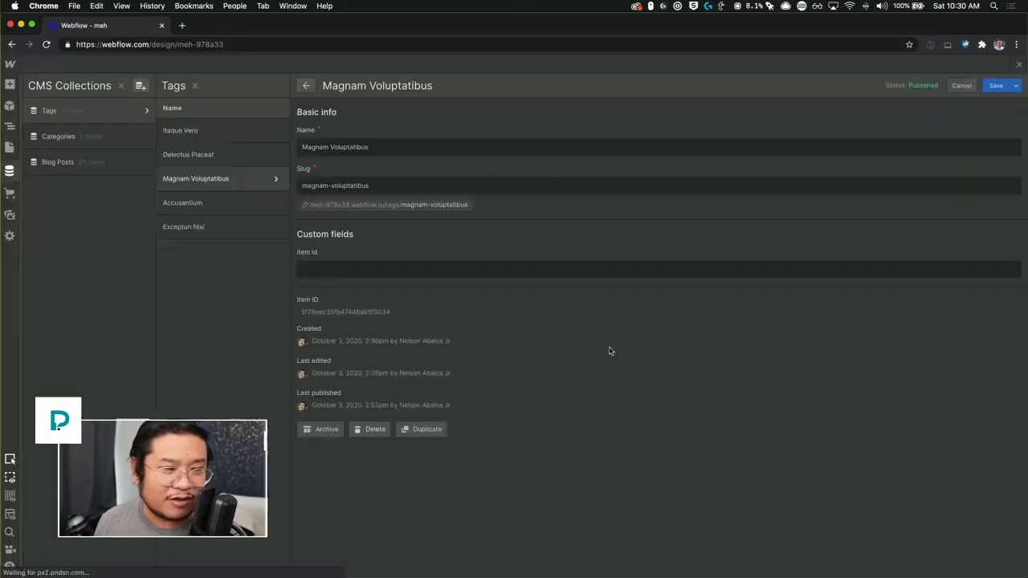
Step: Fill Magnam Voluptatibus's item id with its own Item ID and save the changes
double_click(347, 313)
key(super+c)
right_click(347, 315)
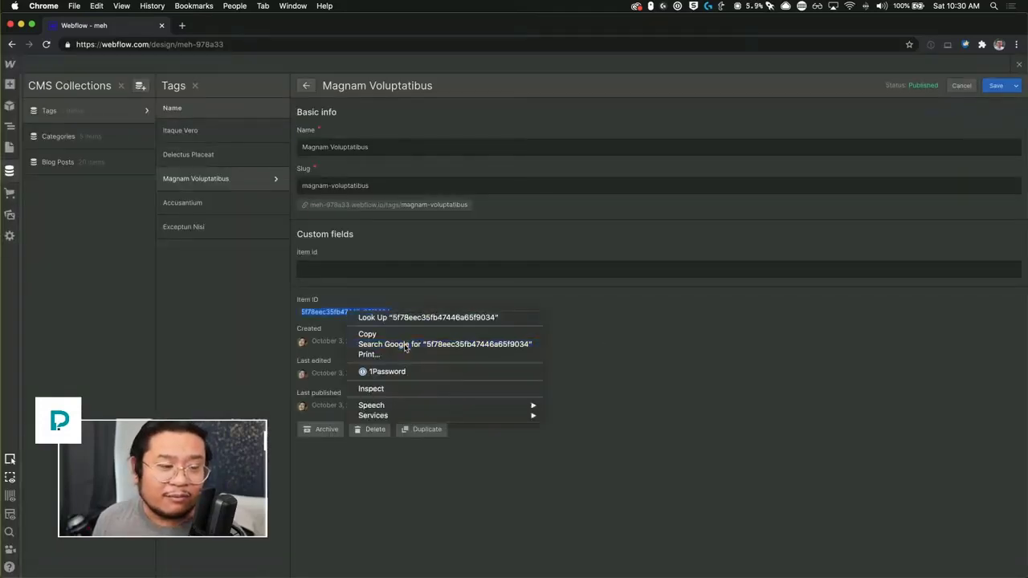
click(405, 344)
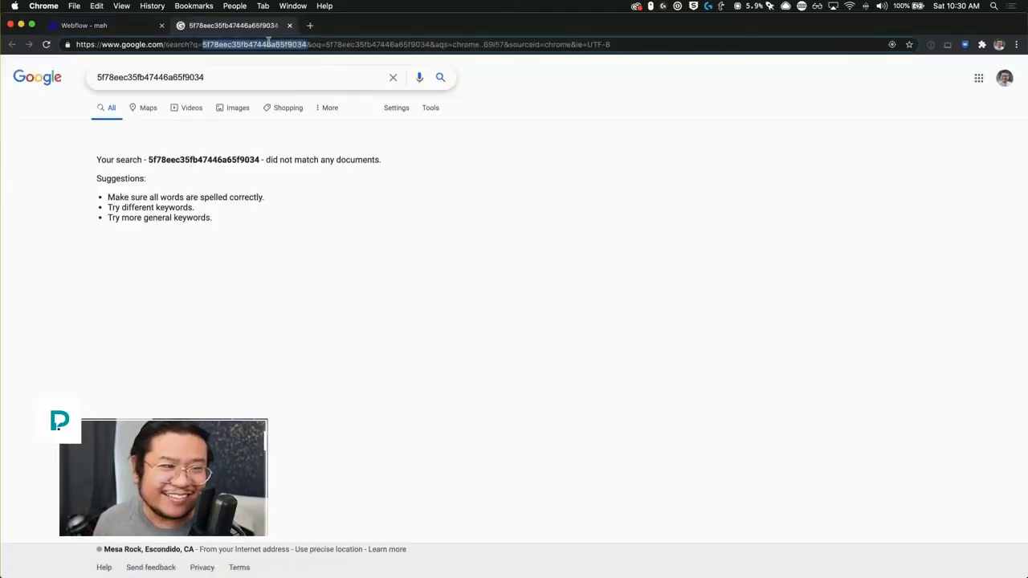
key(super+w)
click(316, 270)
key(super+v)
click(225, 214)
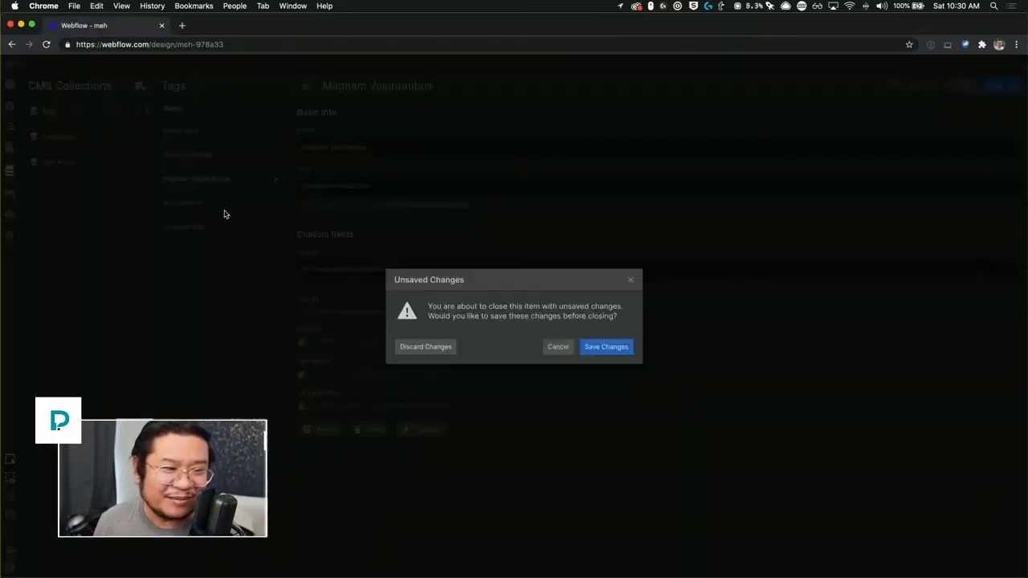
click(595, 351)
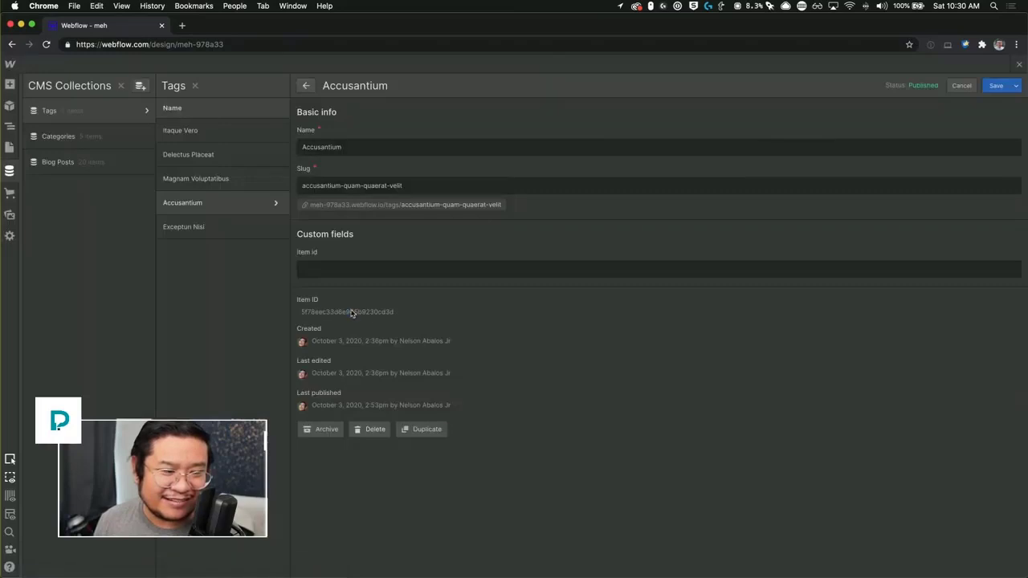
Step: Fill Accusantium's item id with its Item ID, dismissing an accidental print preview, and save
double_click(352, 312)
right_click(352, 313)
click(398, 351)
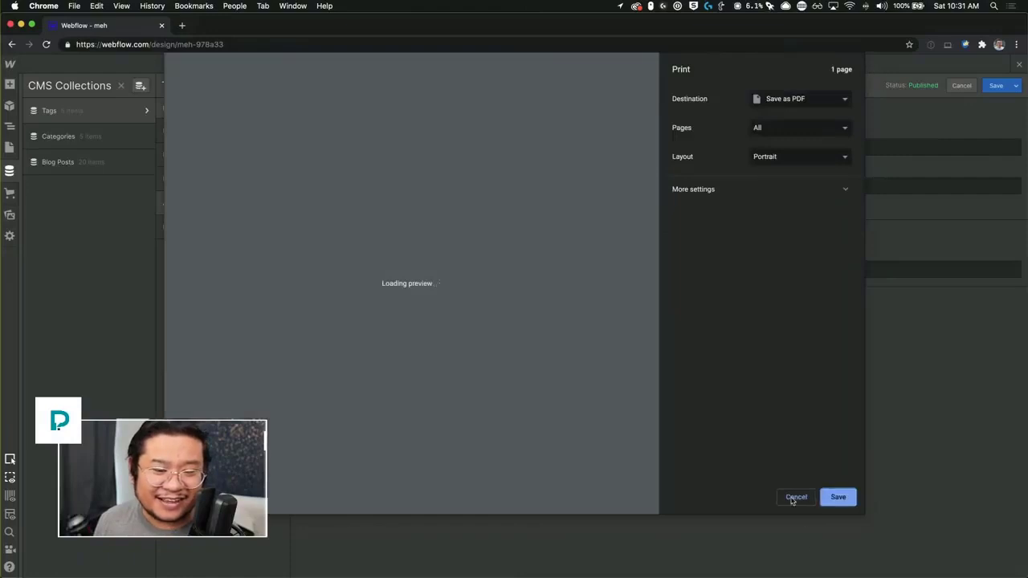
click(793, 498)
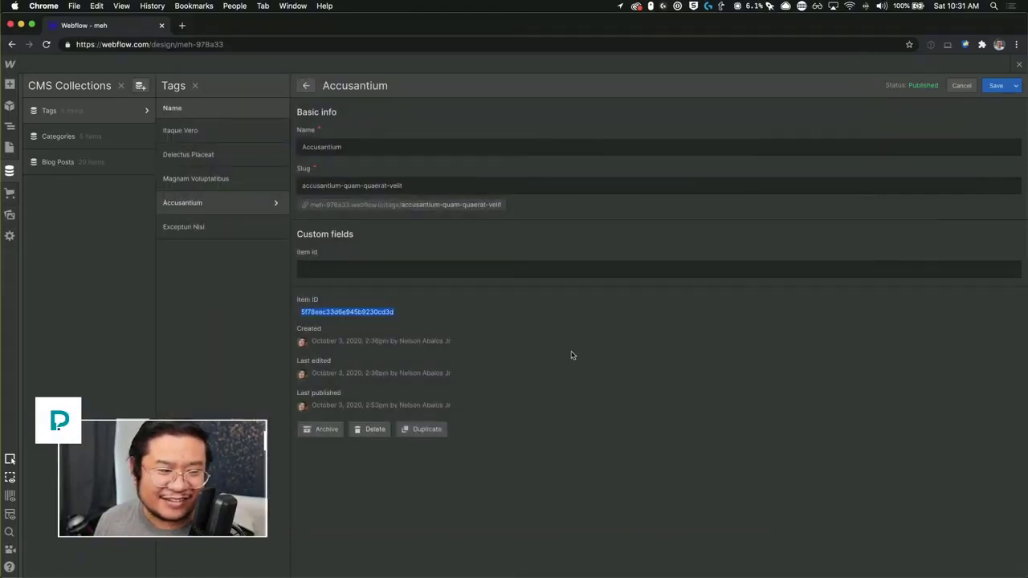
right_click(361, 319)
click(394, 344)
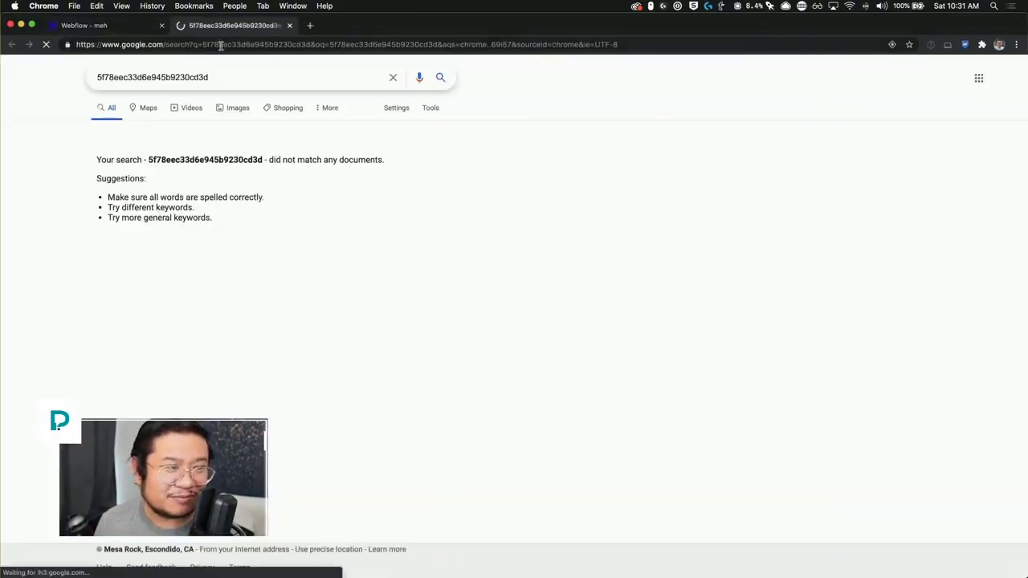
double_click(220, 45)
key(super+c)
key(super+w)
click(326, 261)
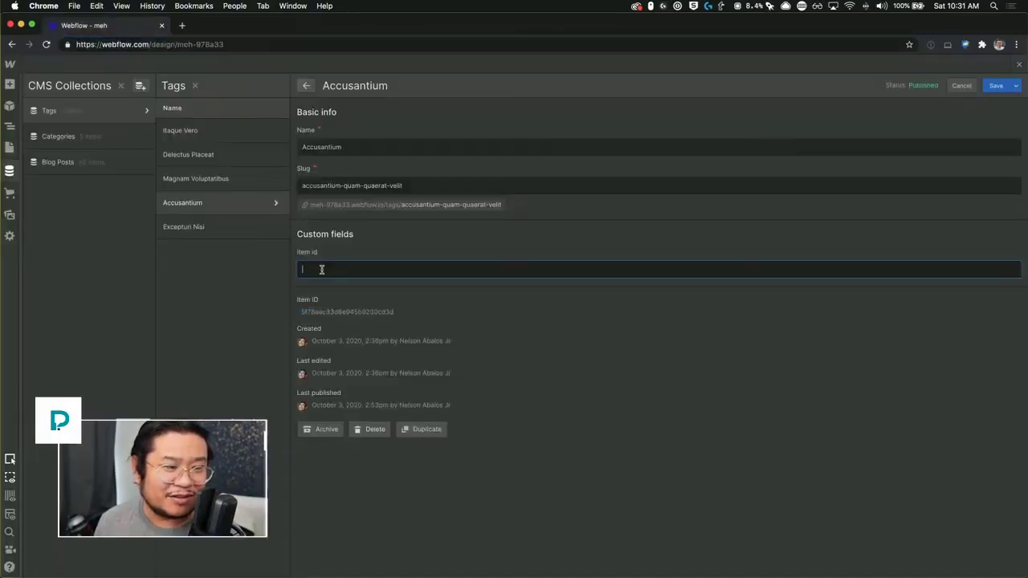
key(super+v)
click(241, 228)
click(598, 347)
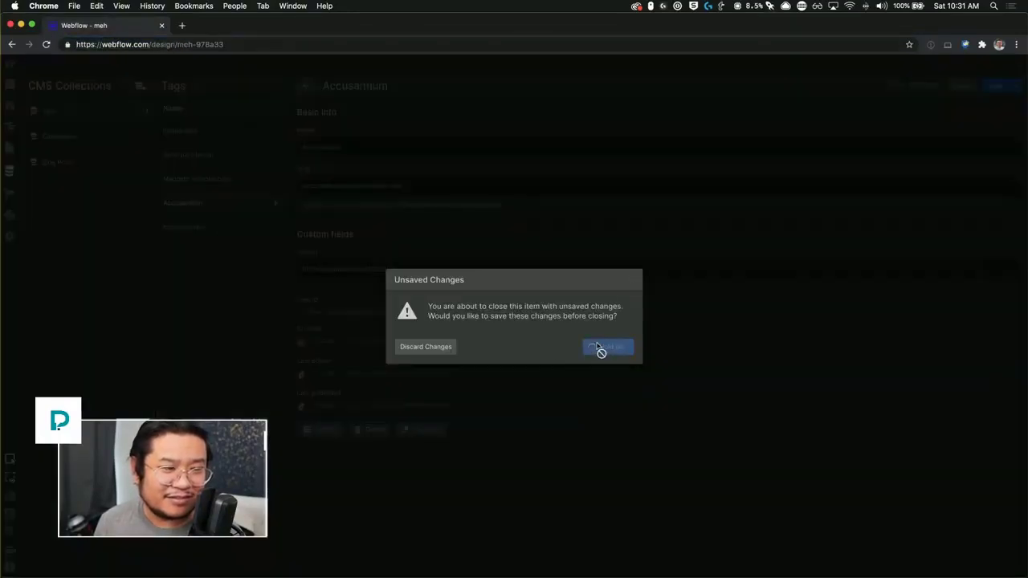
Step: Copy Excepturi Nisi's Item ID into its item id field and save the tag
right_click(361, 313)
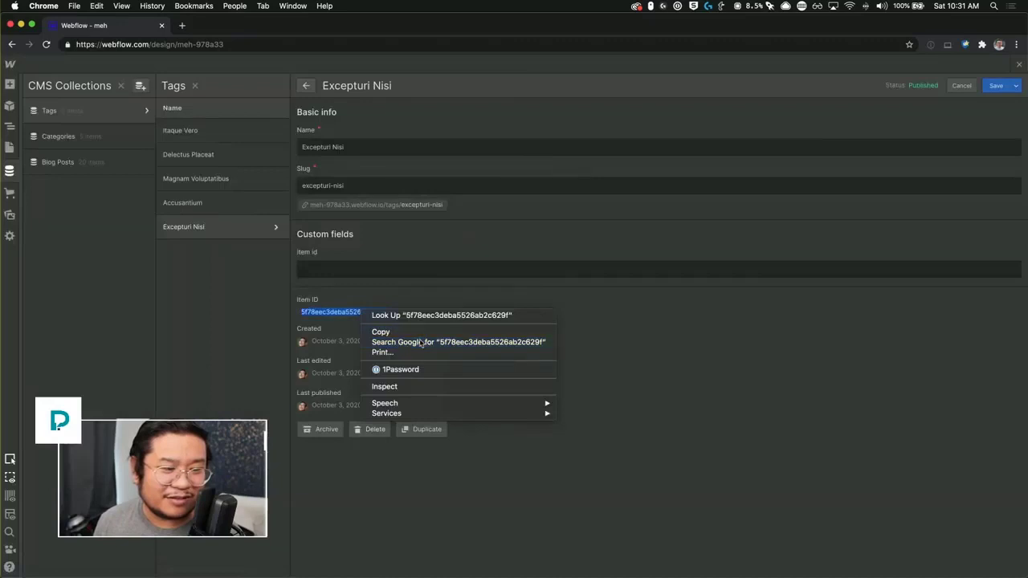
click(418, 342)
double_click(243, 45)
key(super+c)
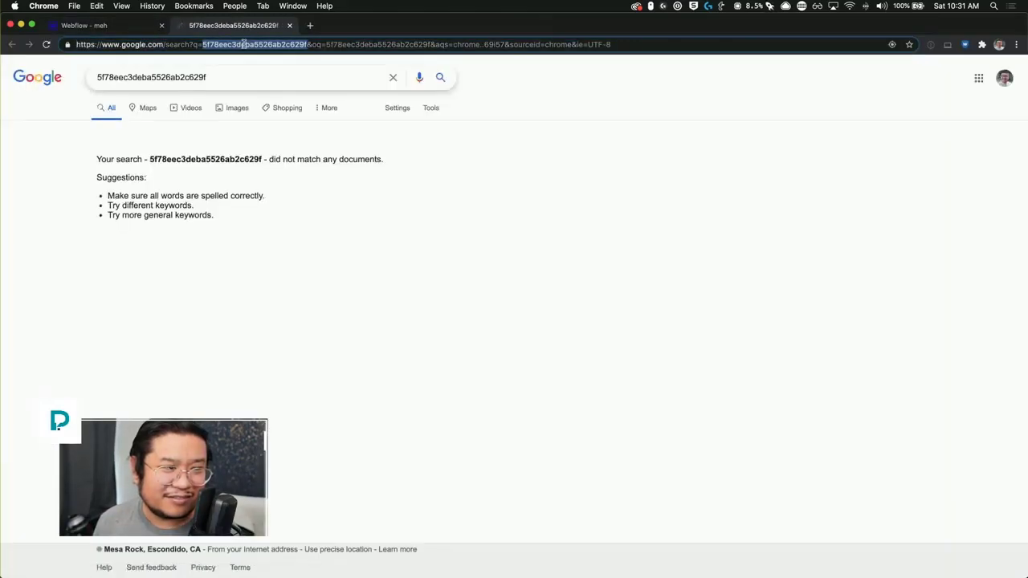
key(super+w)
click(360, 268)
key(super+v)
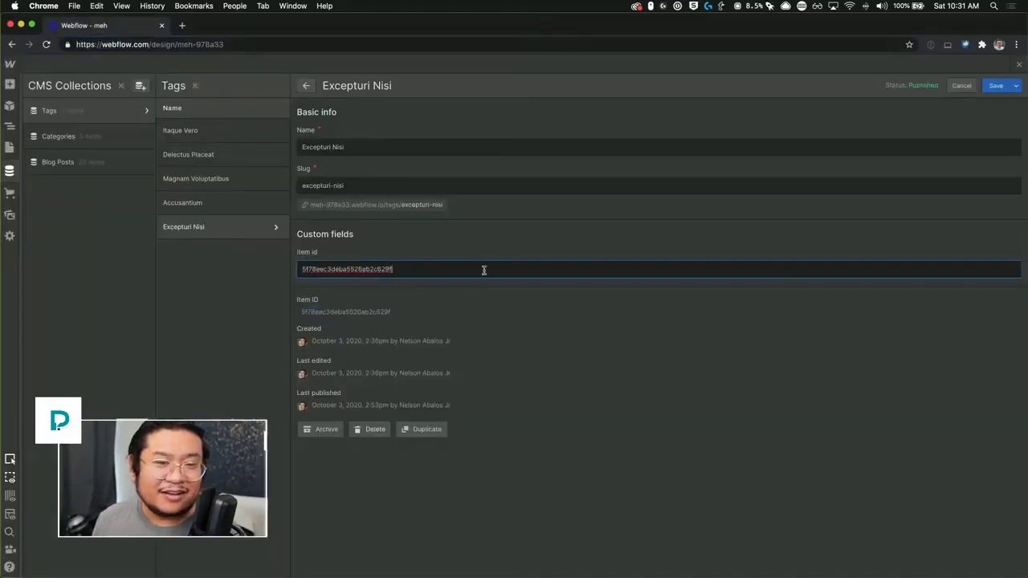
click(989, 90)
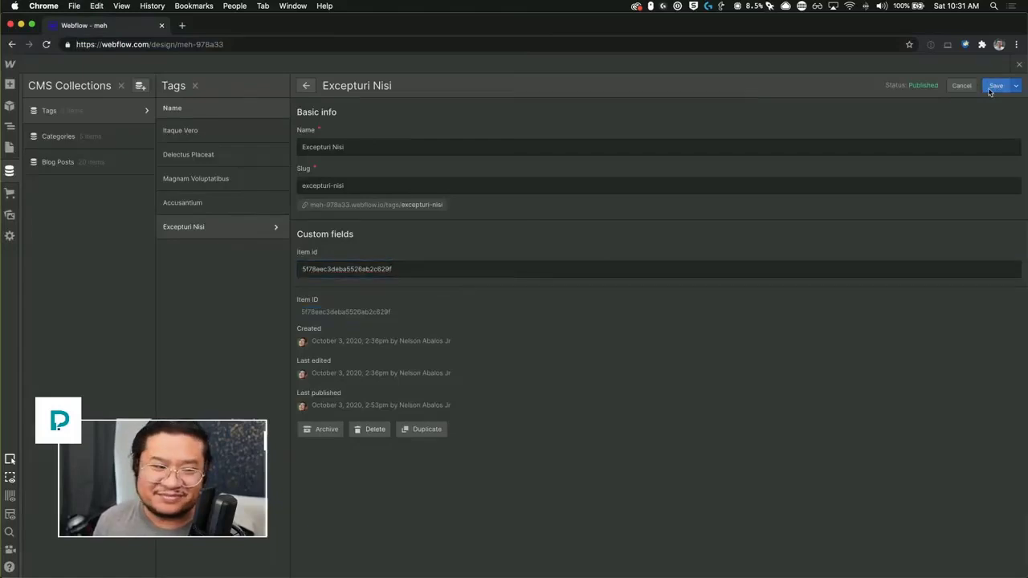
Step: Open Itaque Vero, Delectus Placeat and Magnam Voluptatibus to confirm their item id values are filled
click(190, 136)
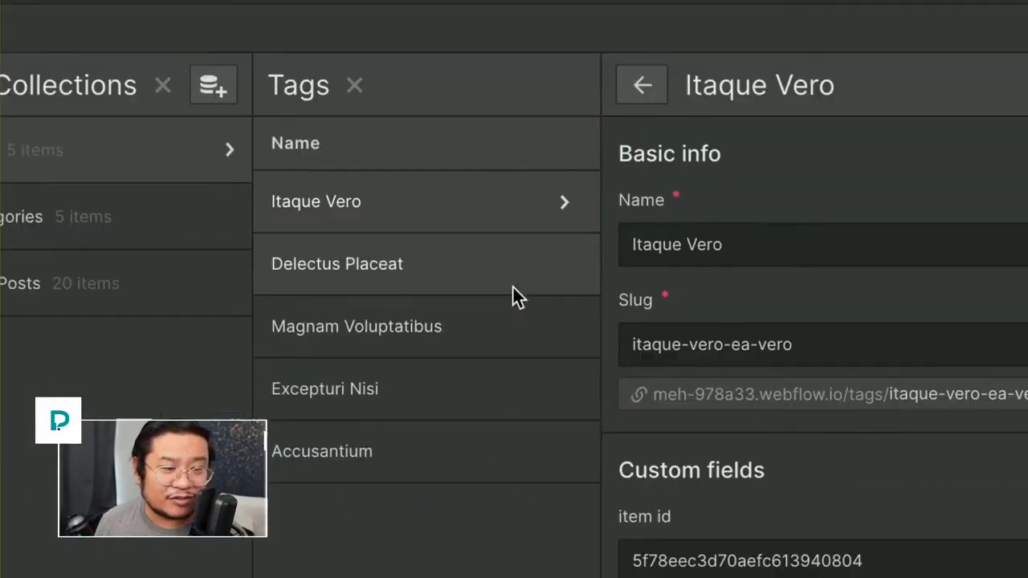
click(514, 294)
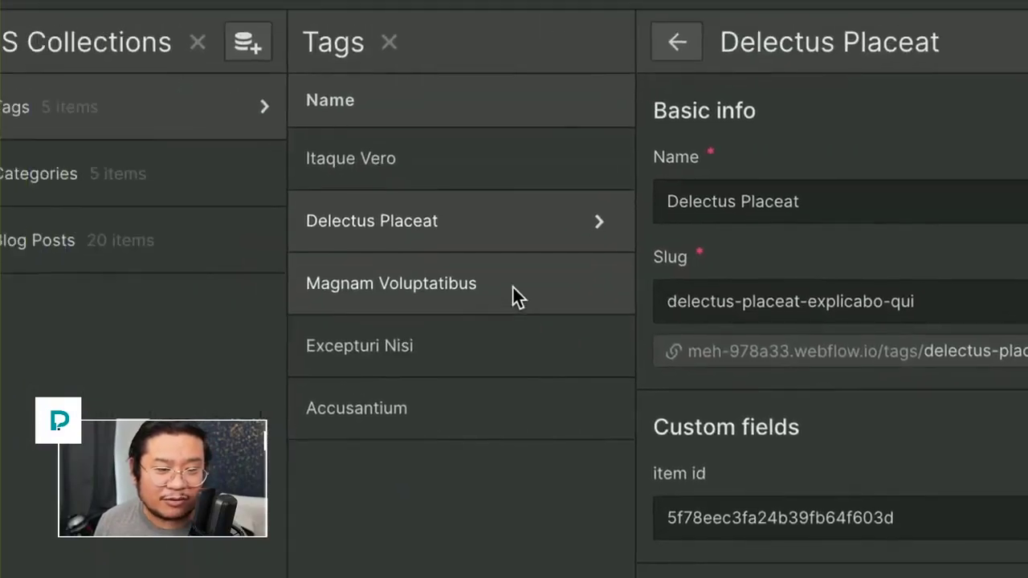
click(325, 117)
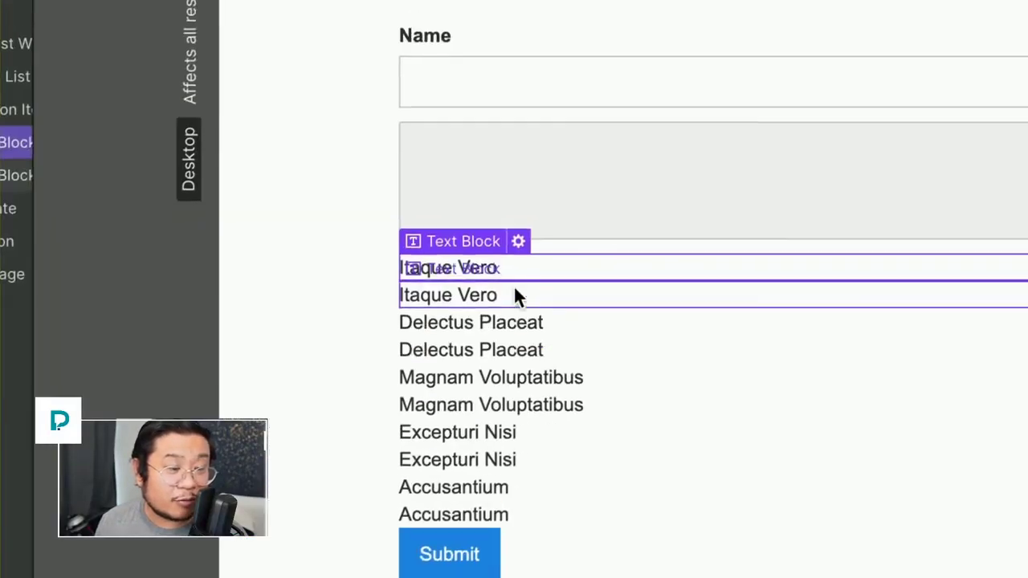
Step: Bind the second Itaque Vero text block's text to the Tags item id field instead of Name
click(292, 294)
click(532, 267)
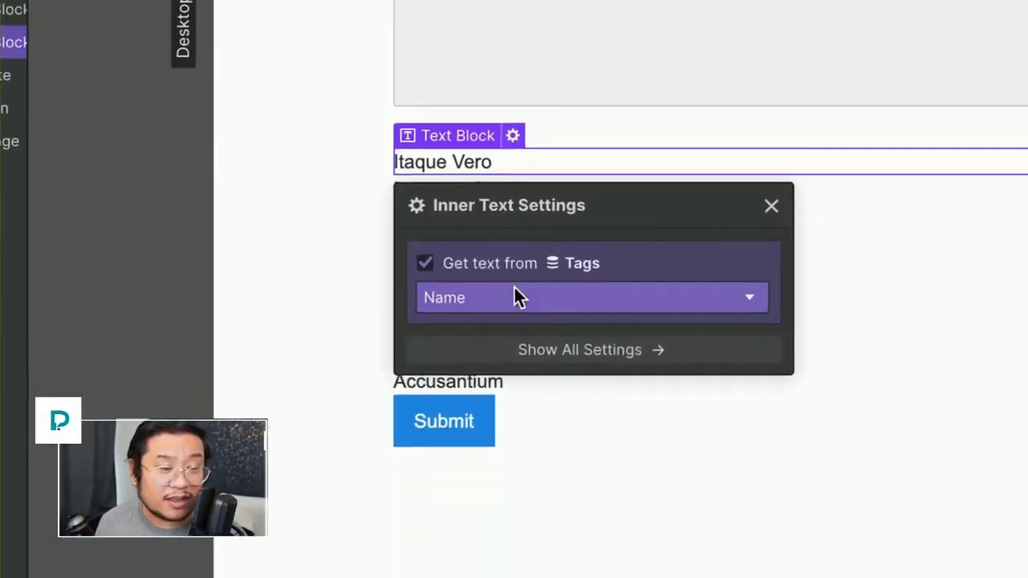
click(514, 296)
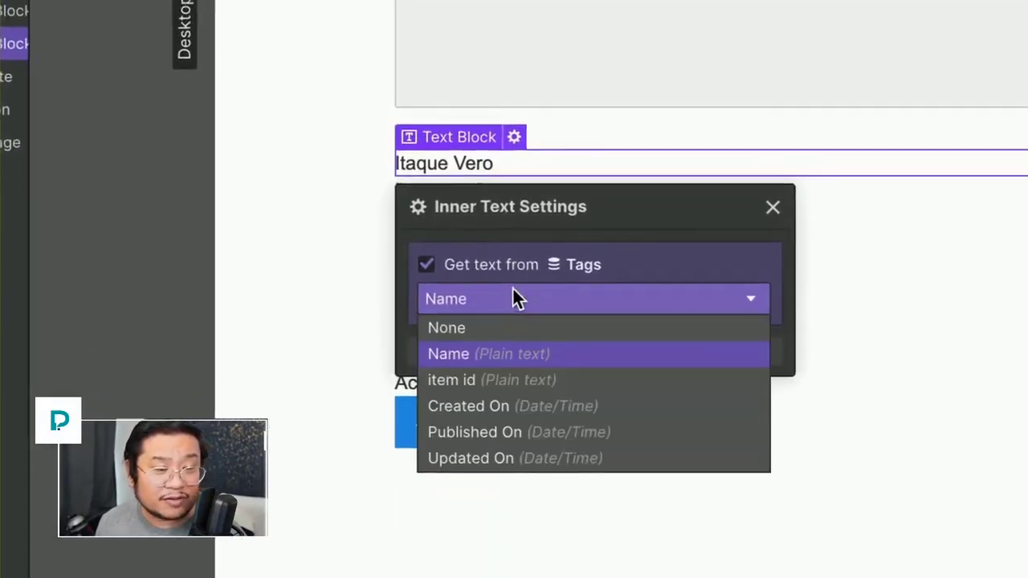
click(513, 288)
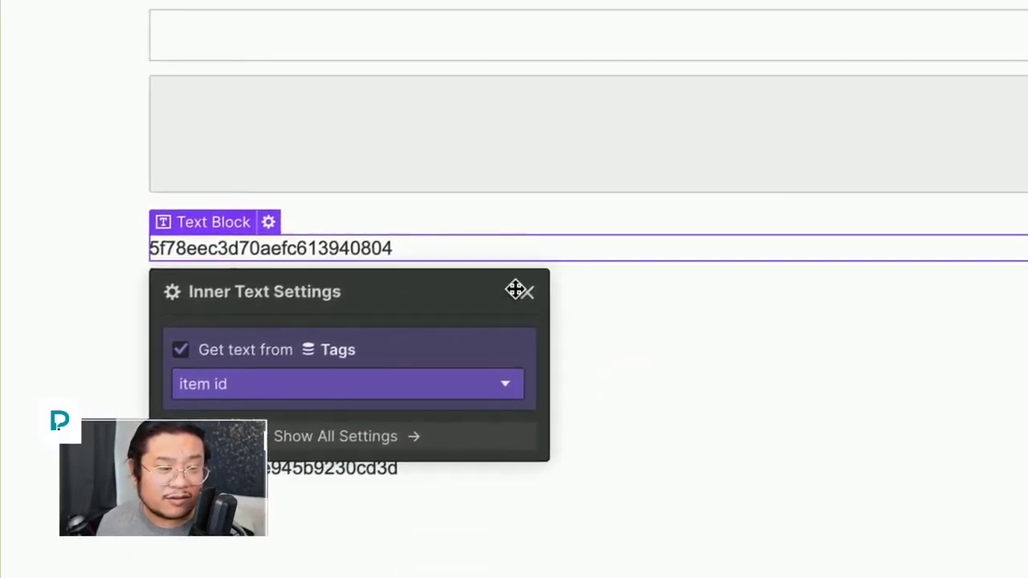
click(515, 289)
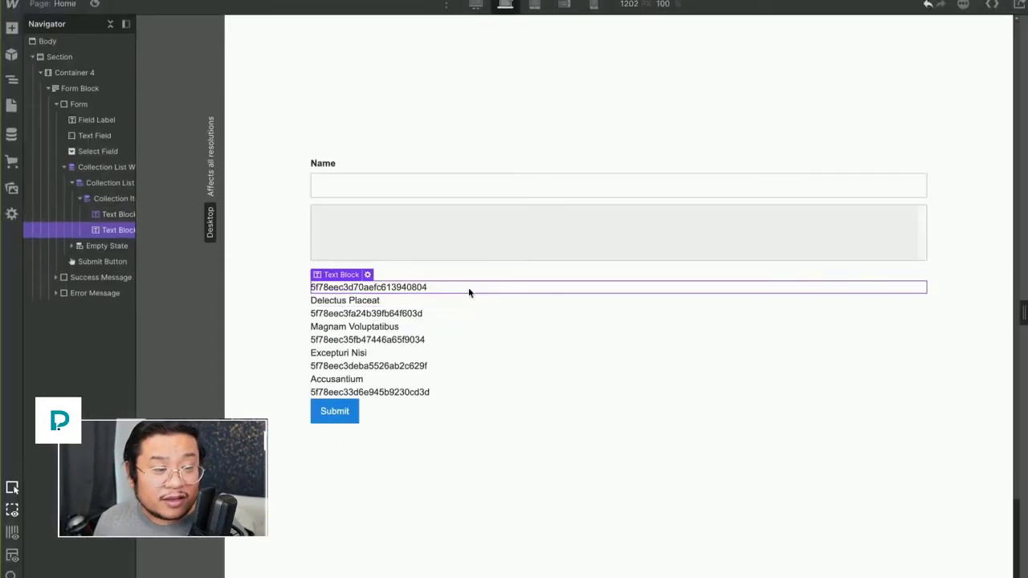
Step: Check the name and item id text blocks, then begin assigning a class to the name block
click(486, 233)
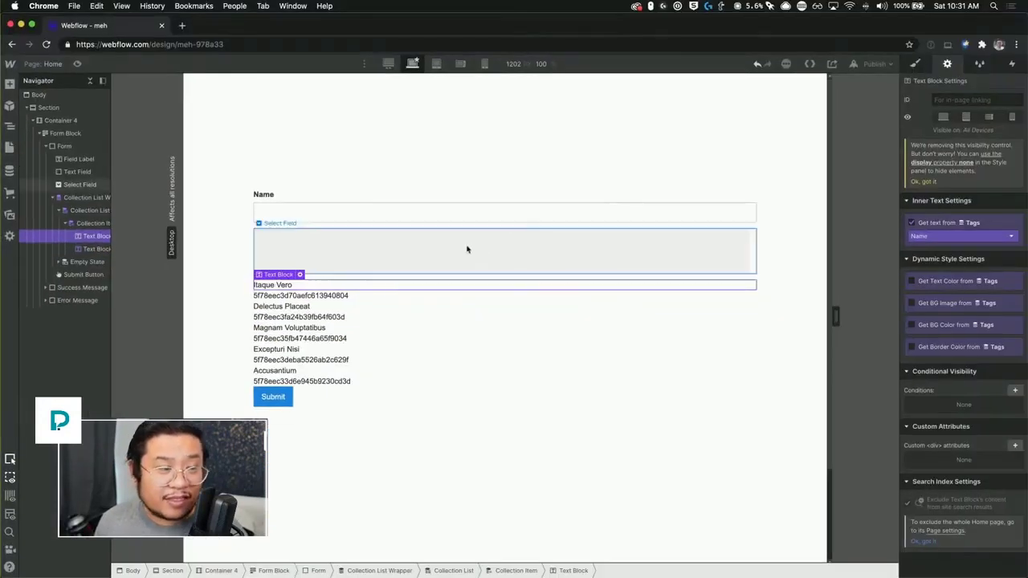
click(500, 256)
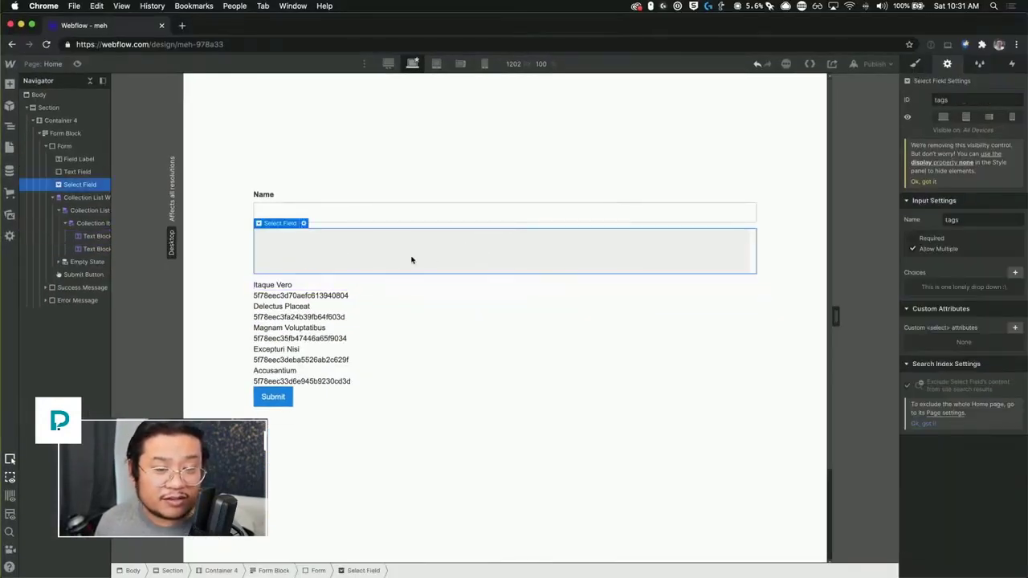
click(281, 290)
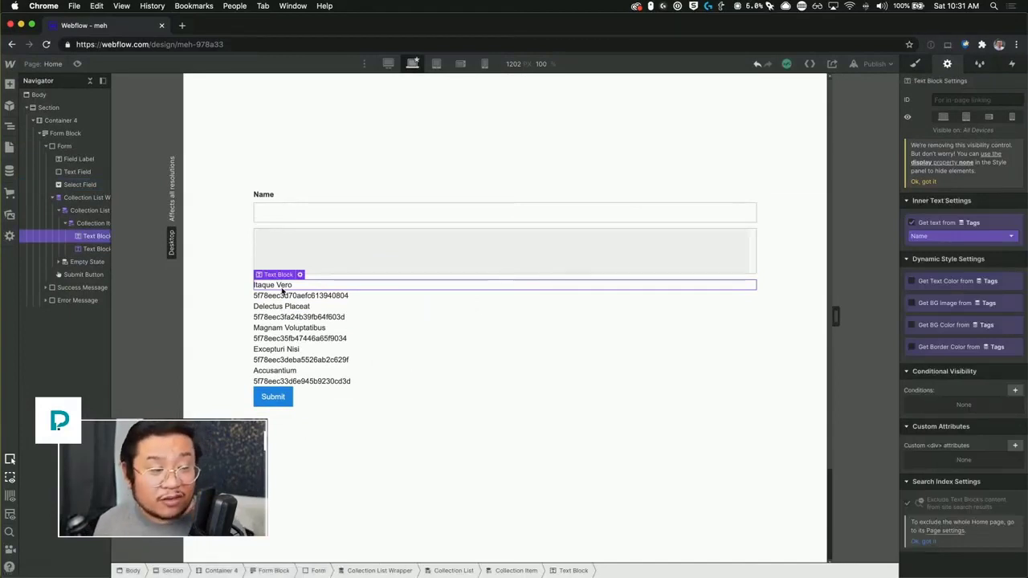
click(298, 296)
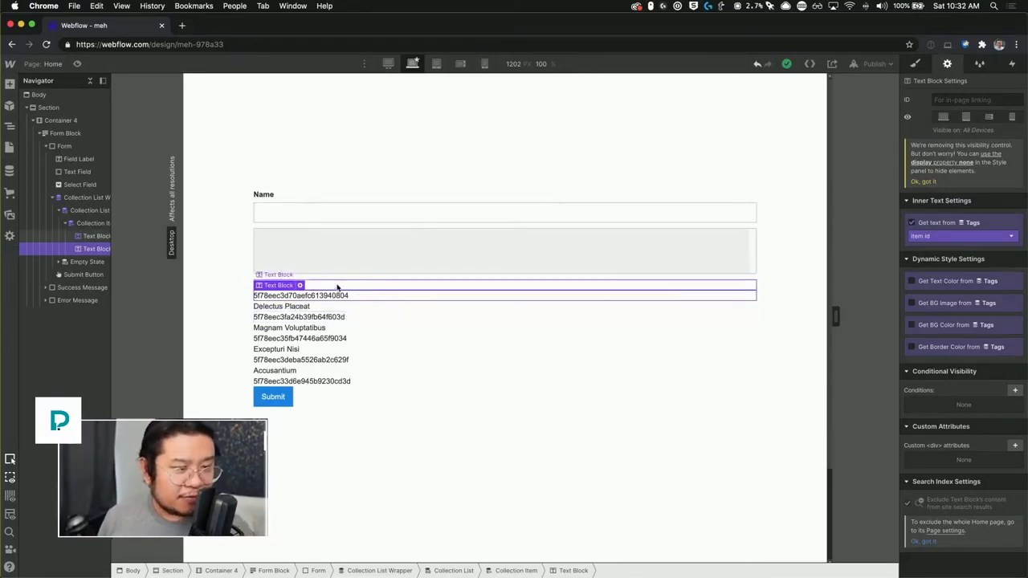
click(337, 286)
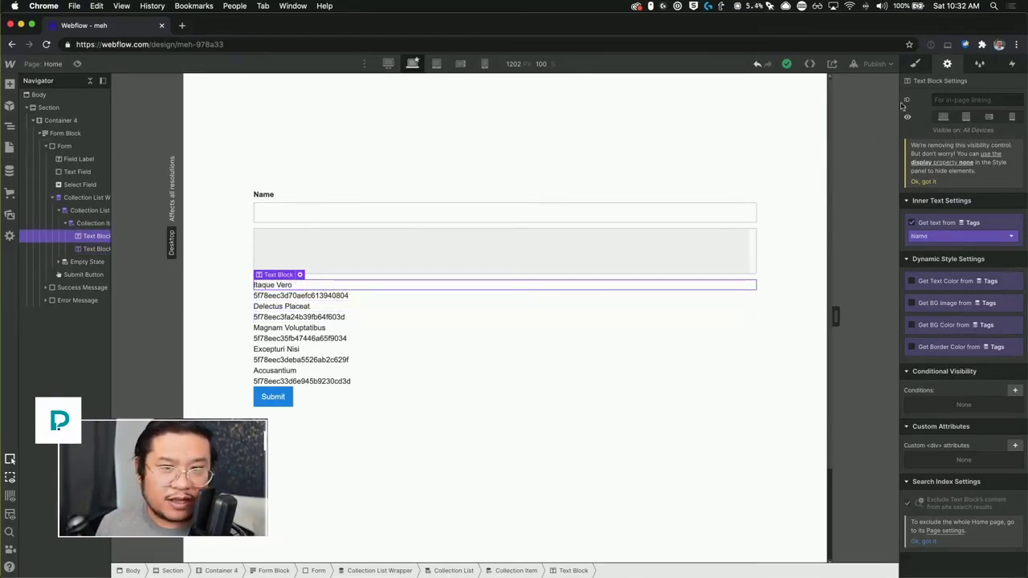
click(917, 64)
click(954, 115)
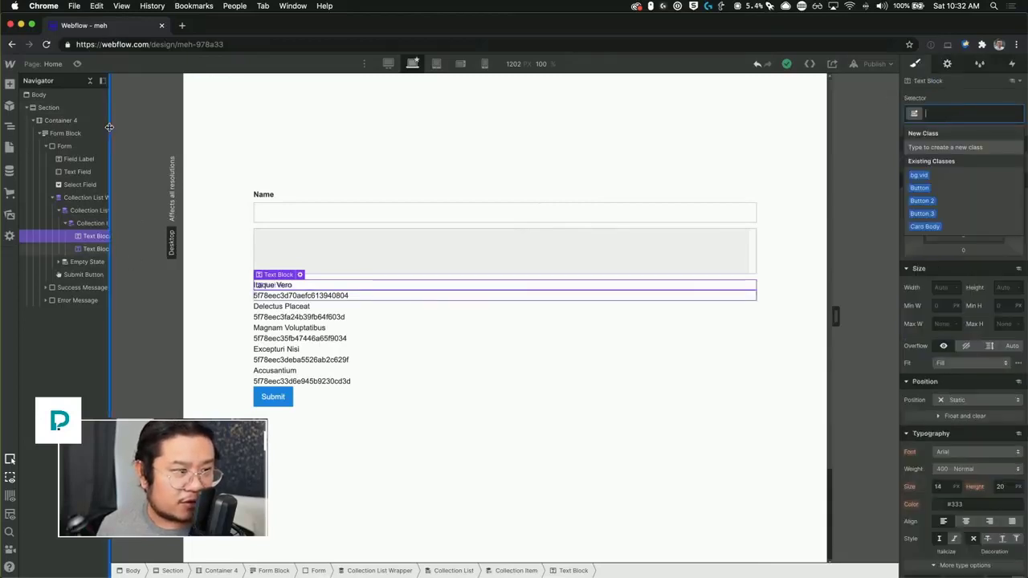
Step: Give the name text block class tag-name and the item id text block class tag-id
drag(110, 126, 152, 131)
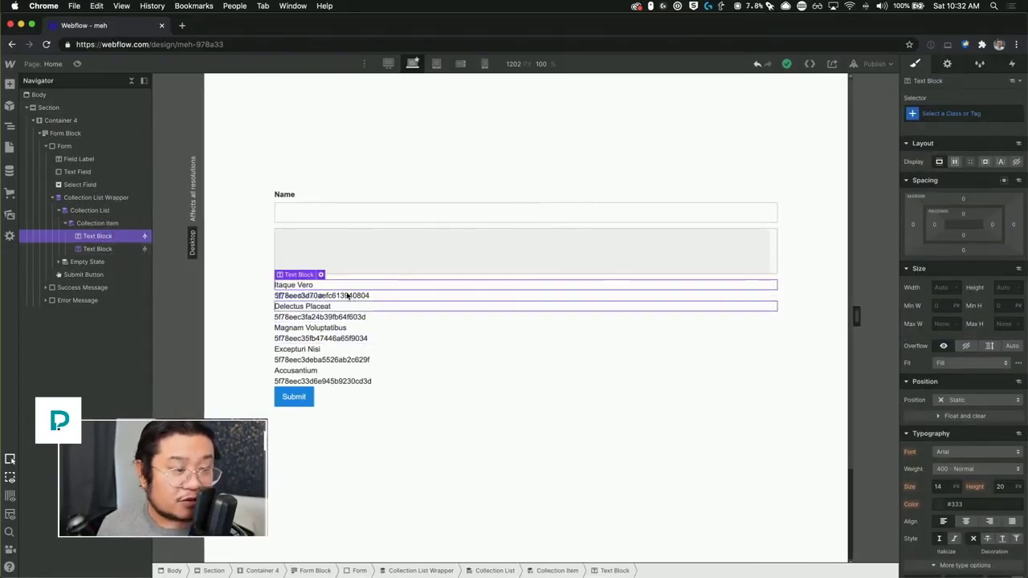
click(955, 113)
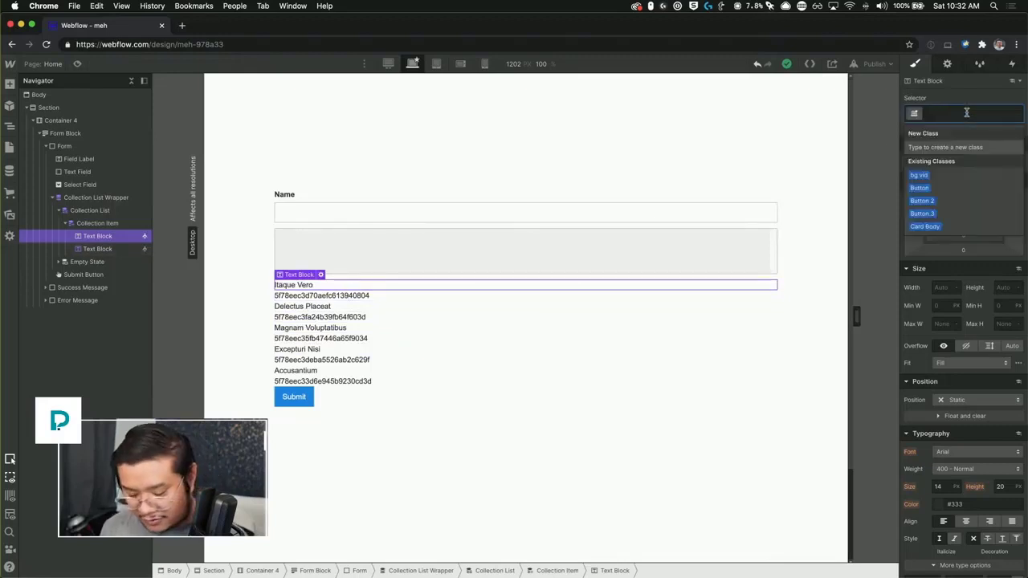
text(tag-name)
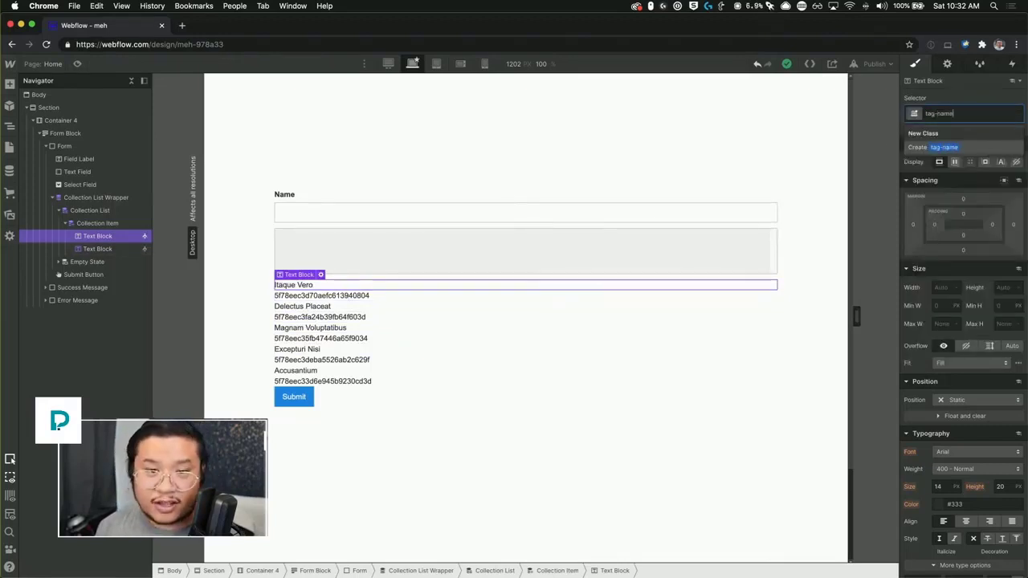
key(Return)
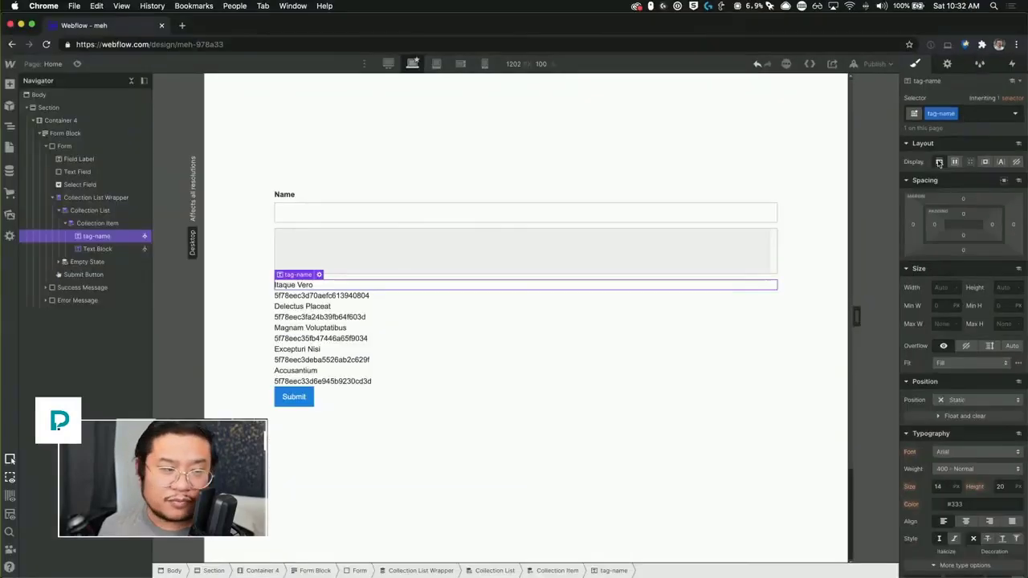
click(366, 295)
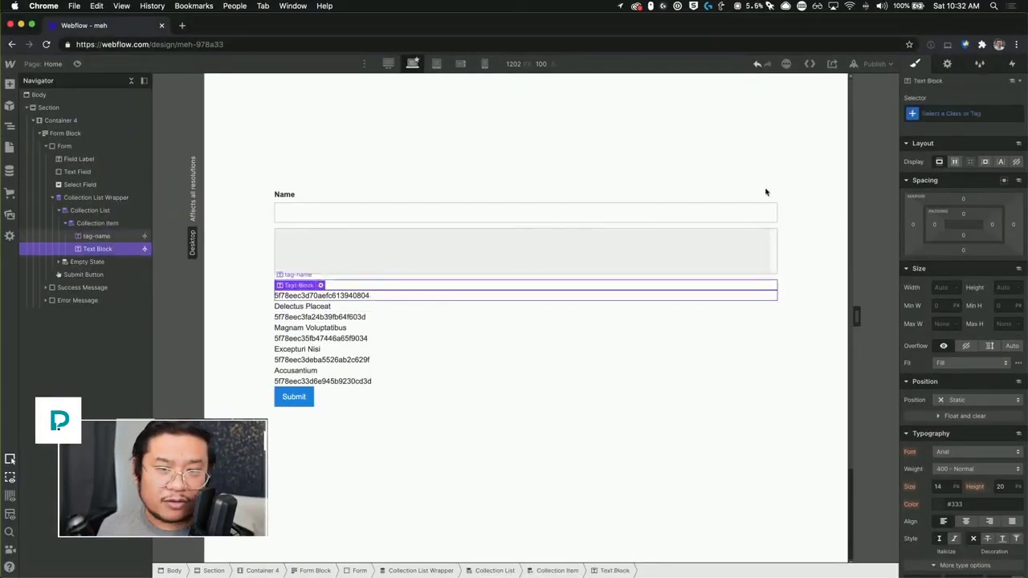
click(975, 113)
text(tag-id)
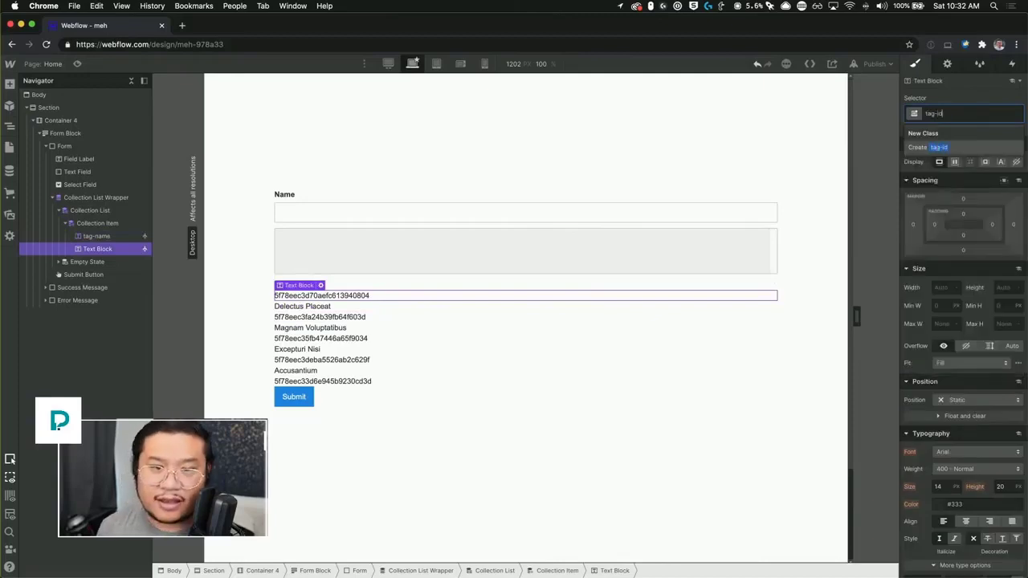
key(Return)
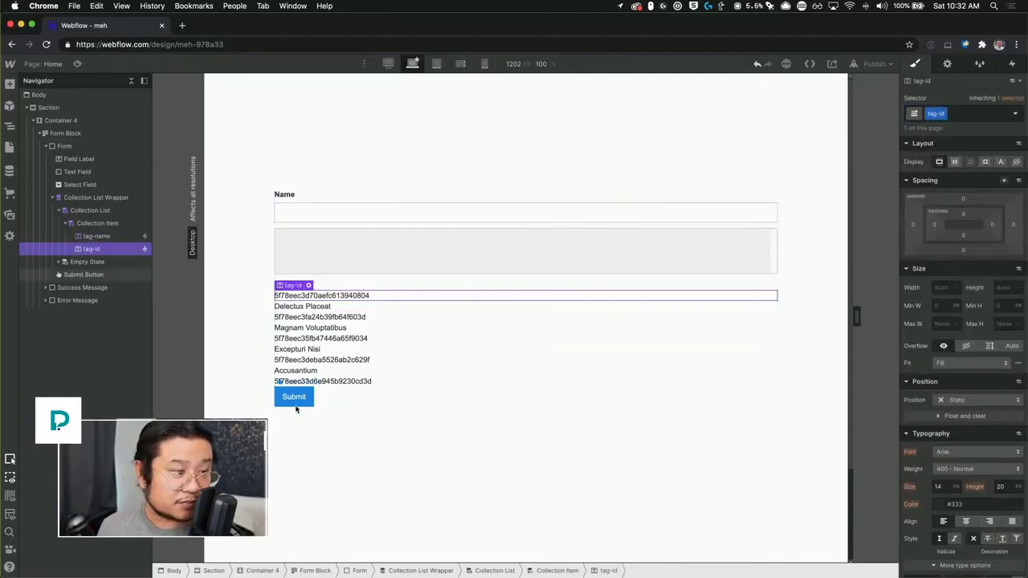
Step: Give the collection item the class tag-item, then bring up the Pages list
click(86, 227)
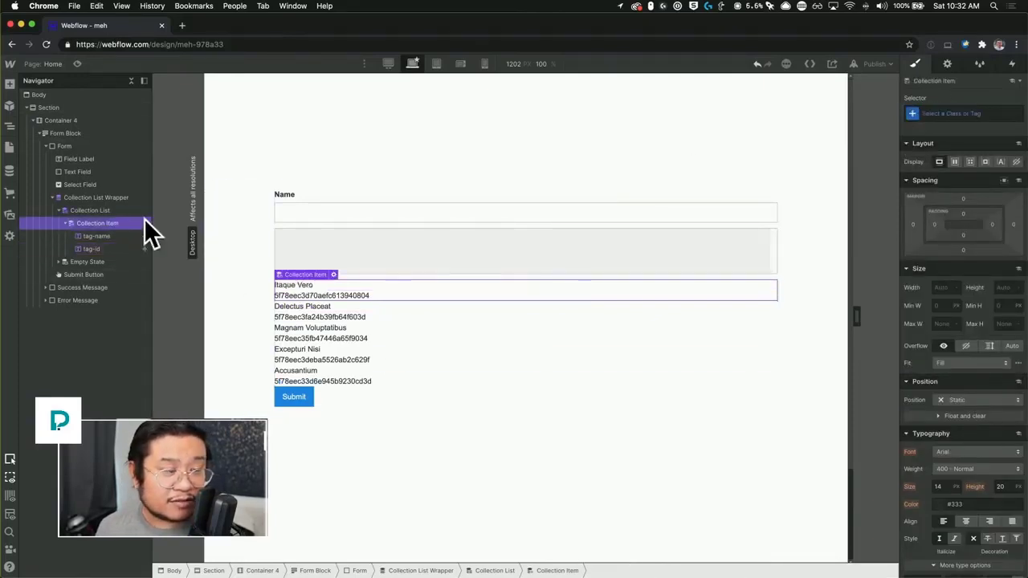
click(958, 113)
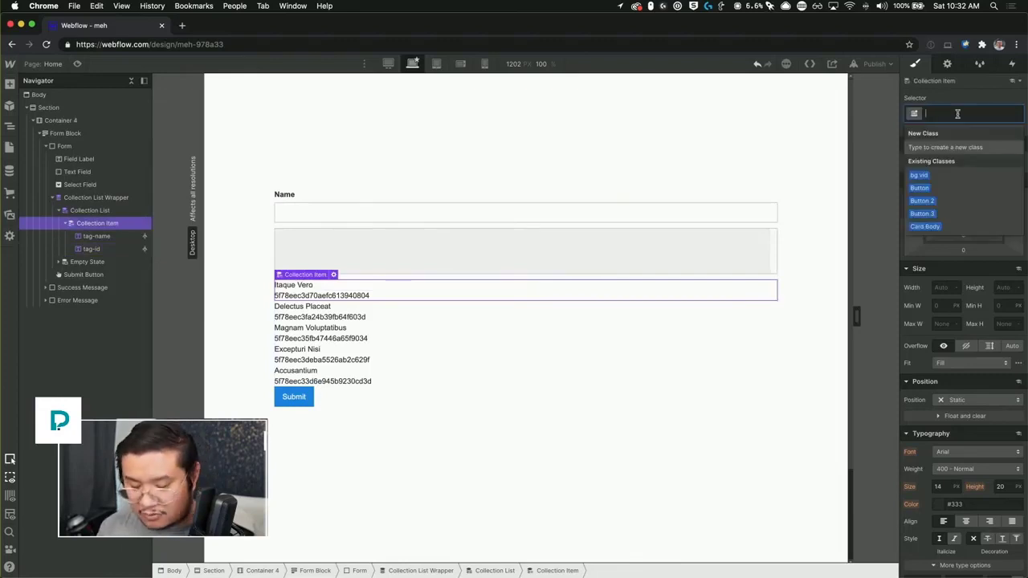
text(tag)
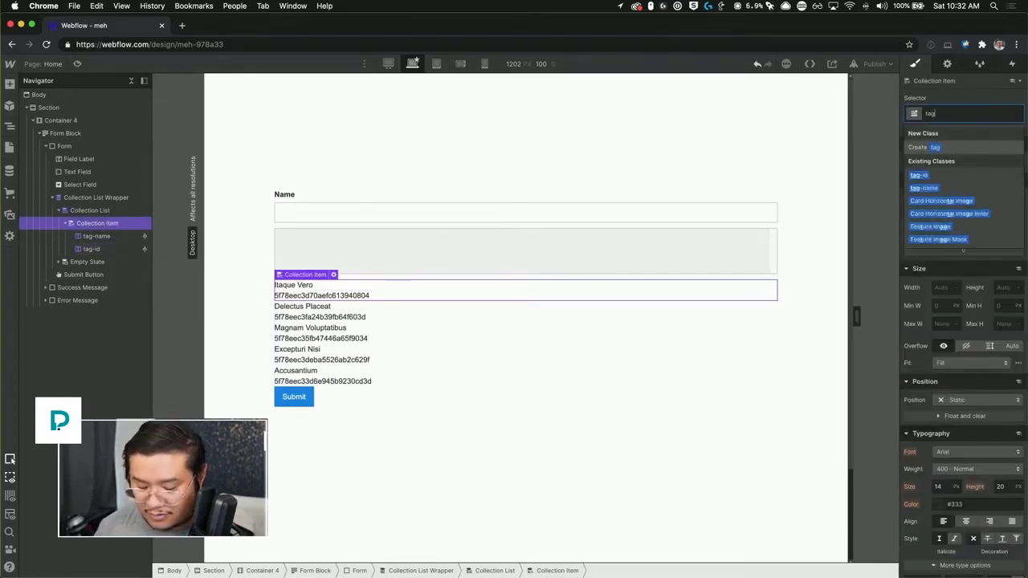
text(-item)
key(Return)
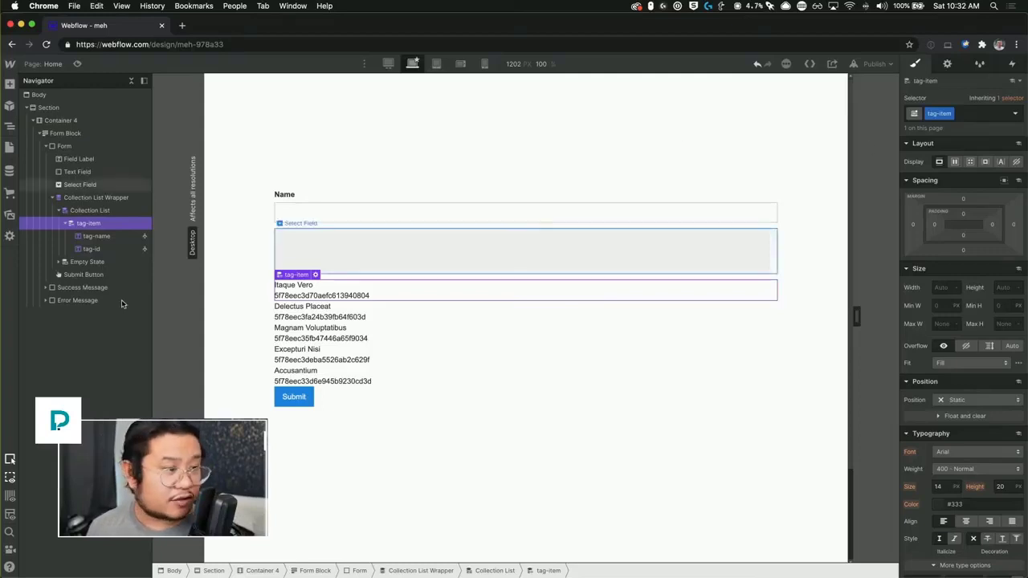
click(39, 65)
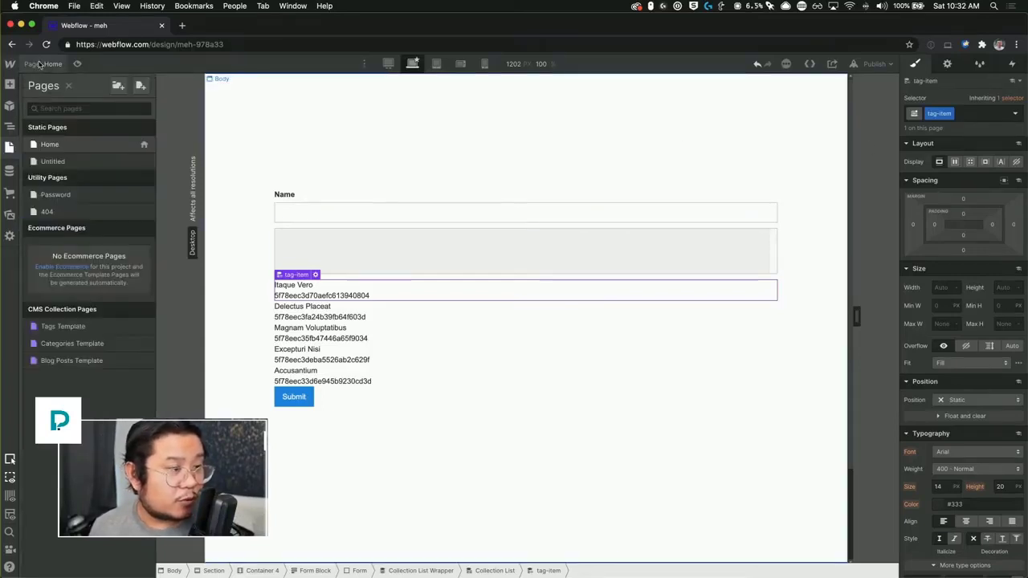
Step: Inspect the tag-name, multi-select field and tag-id elements on the canvas
click(39, 64)
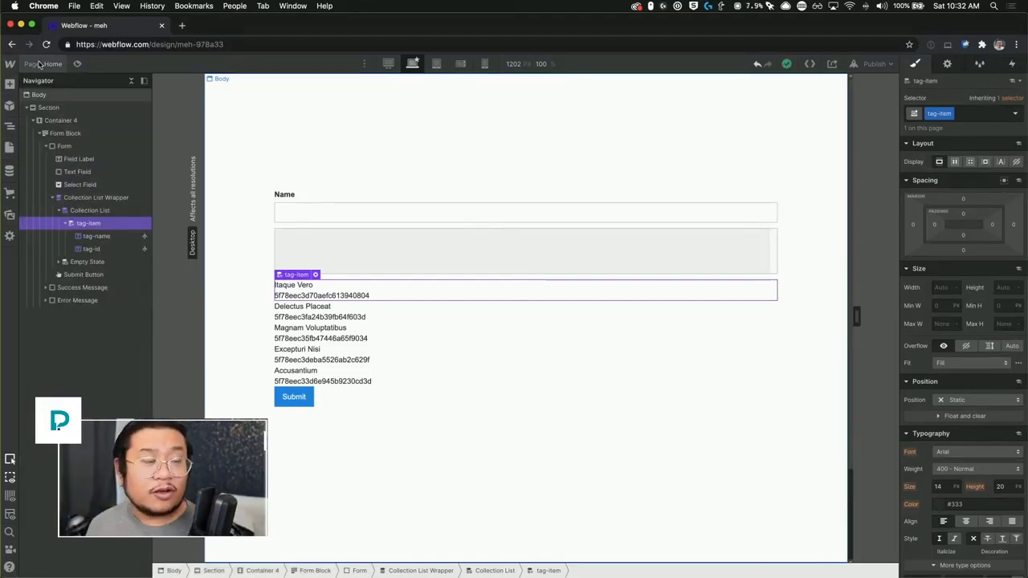
click(304, 291)
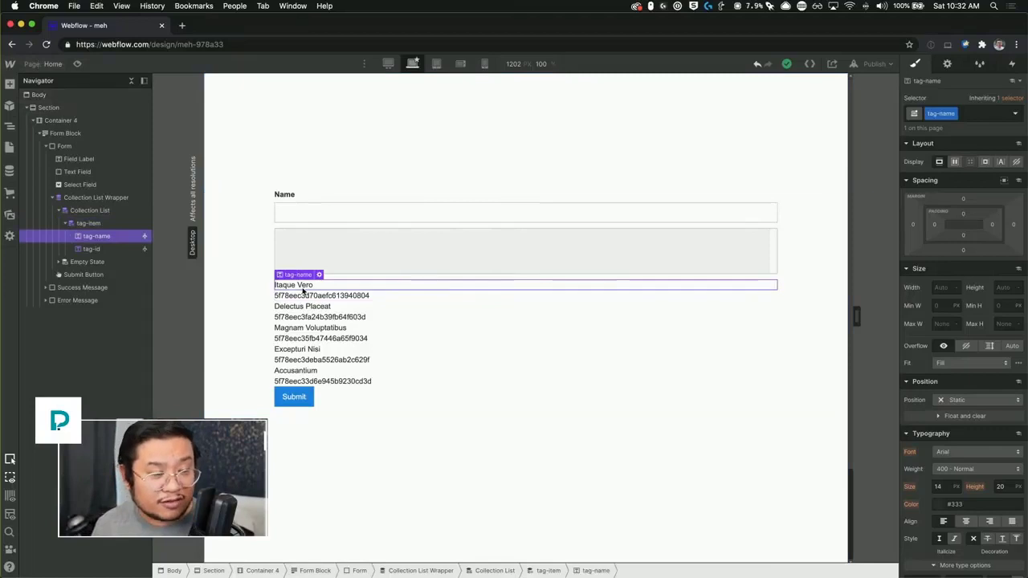
click(322, 252)
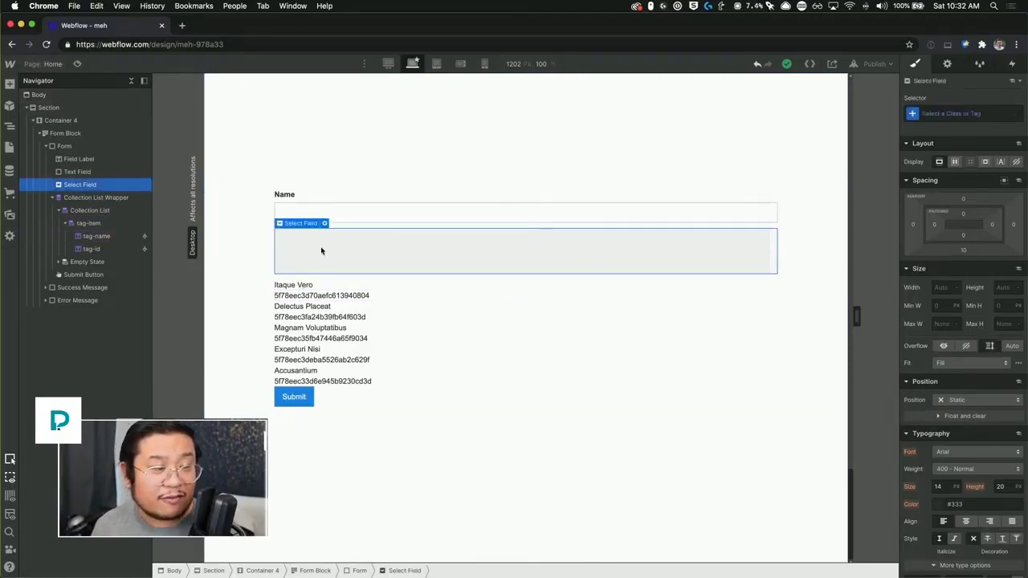
click(345, 297)
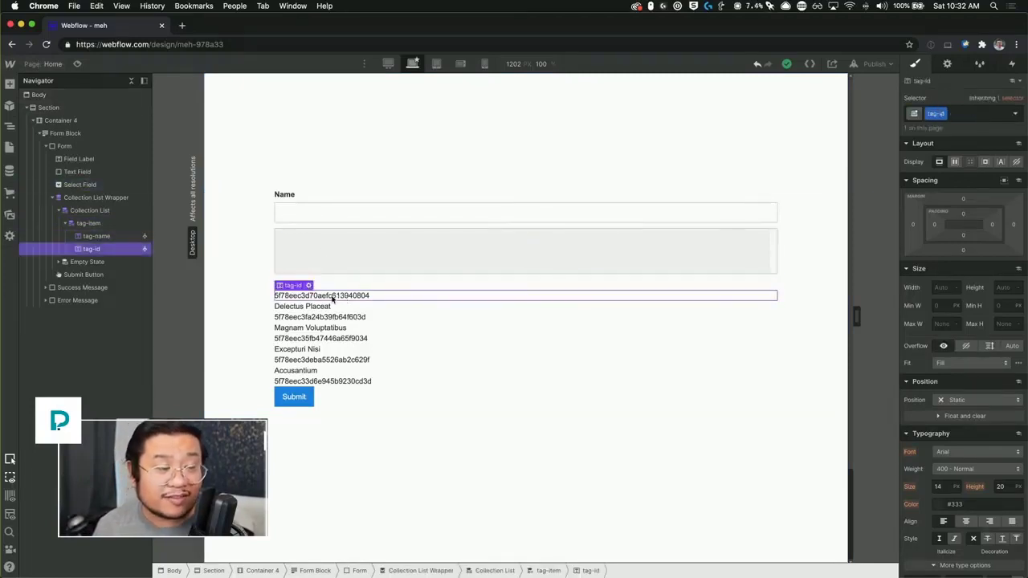
click(304, 239)
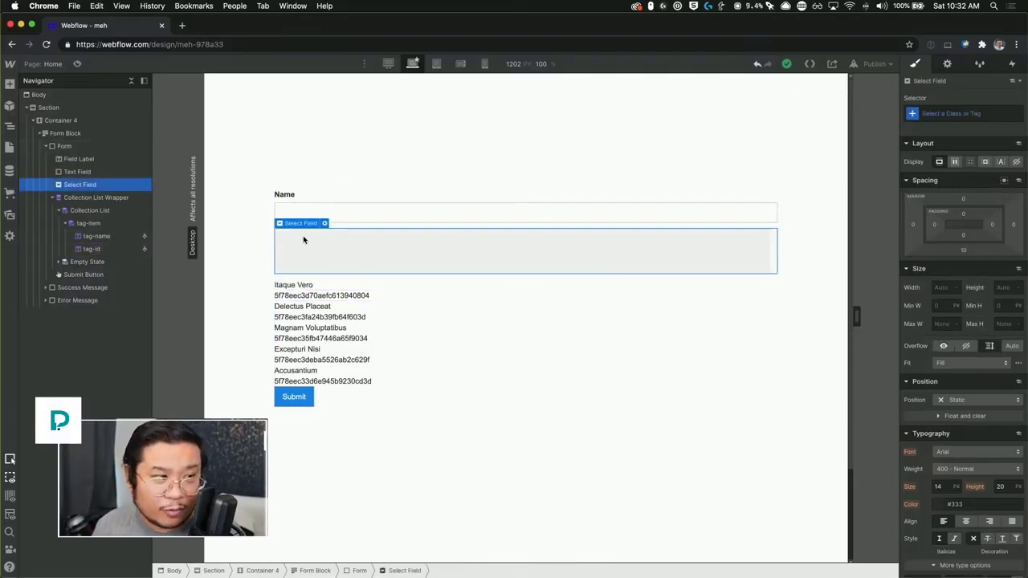
Step: Open the Untitled page's settings down to its before-body custom code
click(34, 64)
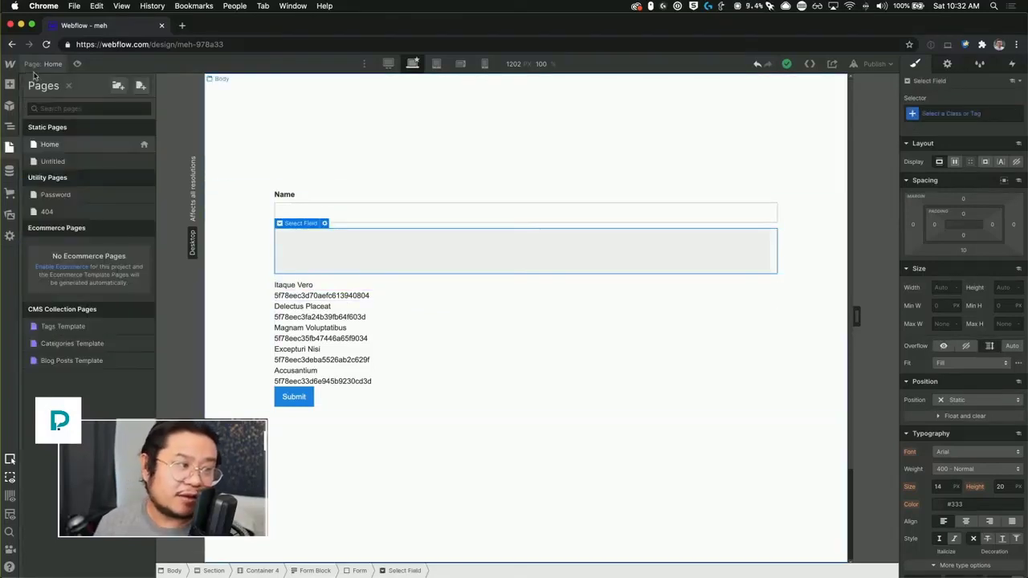
click(145, 162)
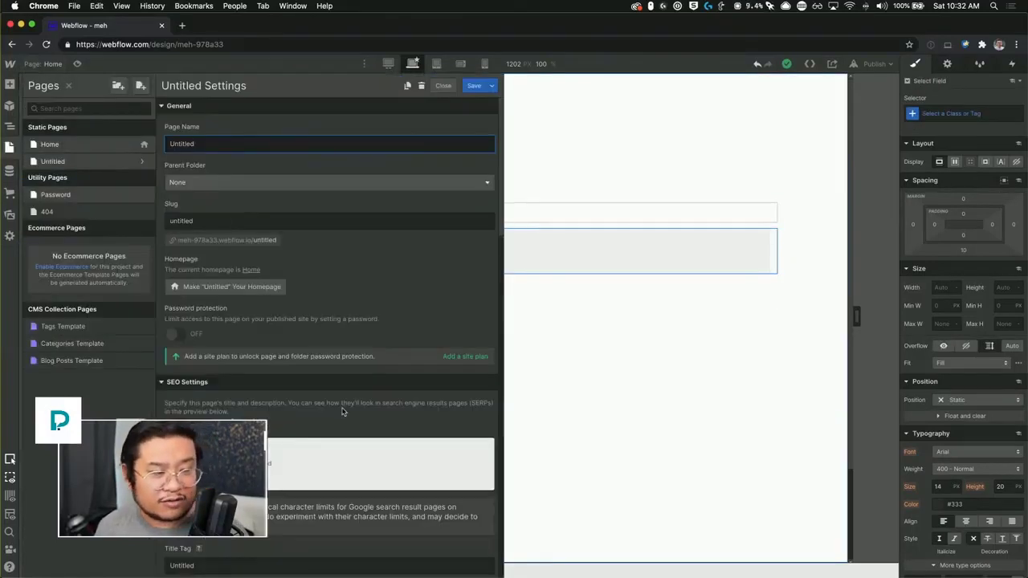
scroll(342, 410, down, 15)
scroll(343, 411, down, 2)
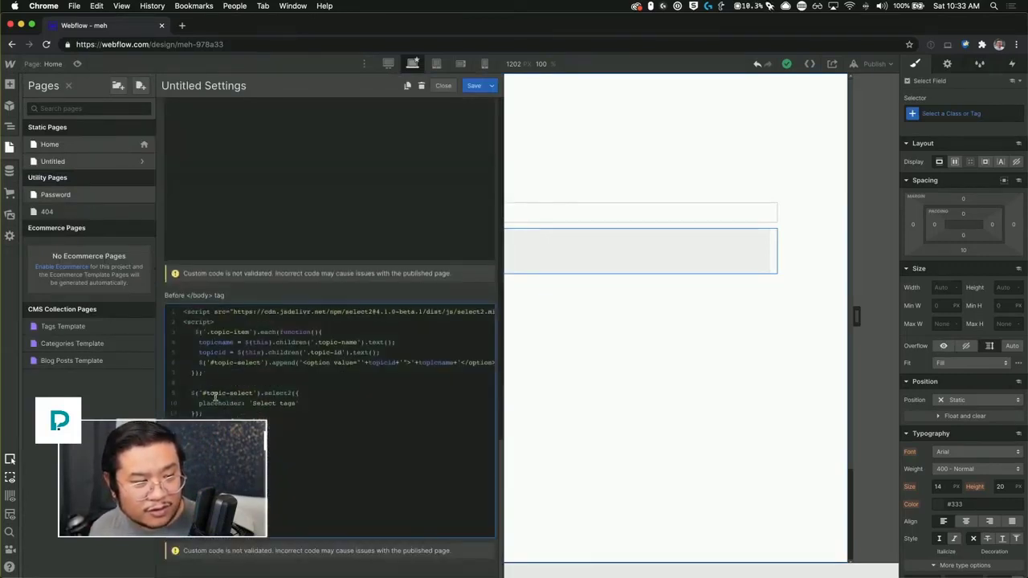
Step: Replace Home's before-body script with Untitled's loop code (lines 3–7), retarget .topic-item to .tag-item, and save
drag(211, 374, 145, 339)
key(super+c)
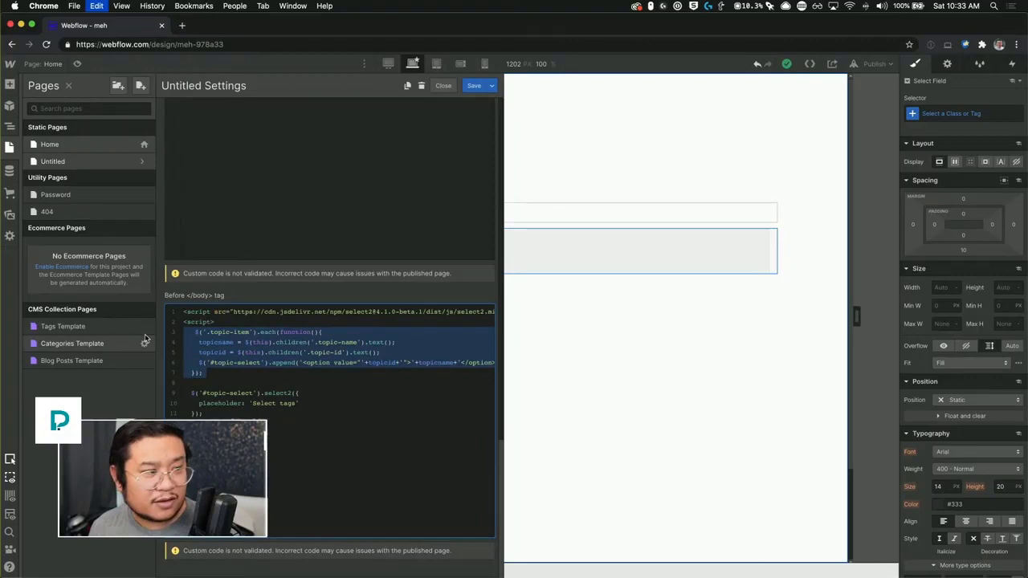
click(145, 147)
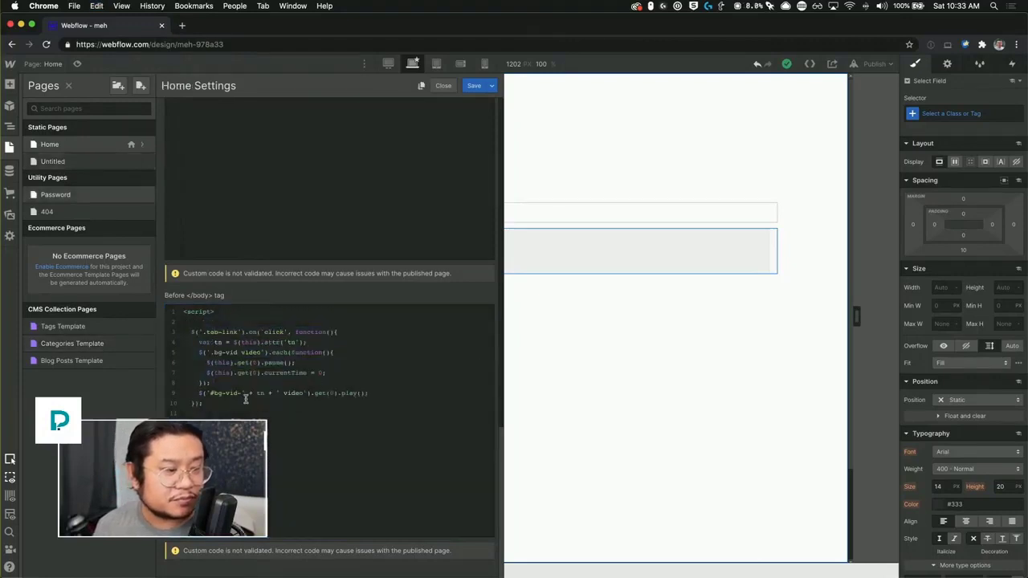
drag(246, 400, 81, 333)
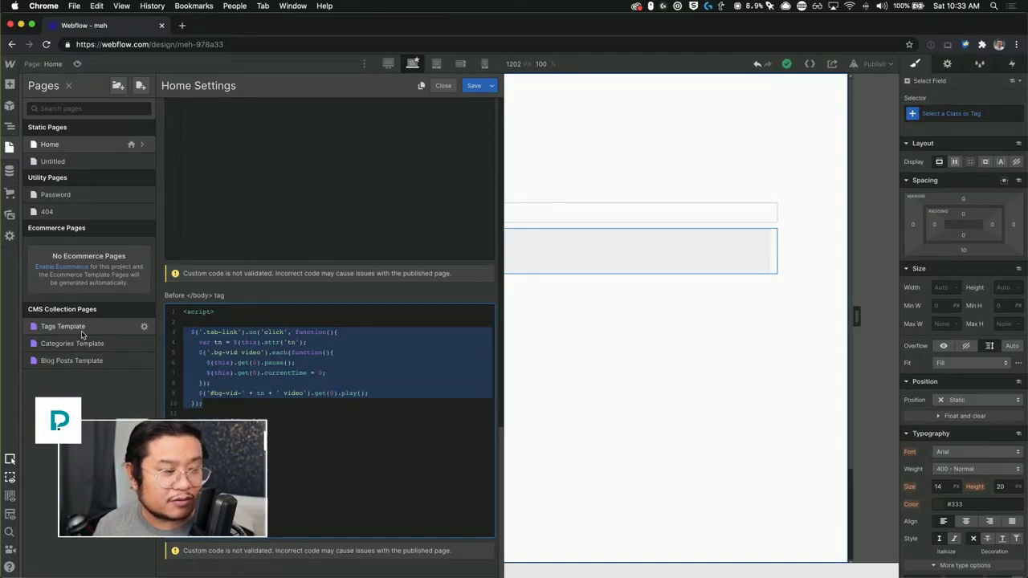
key(super+v)
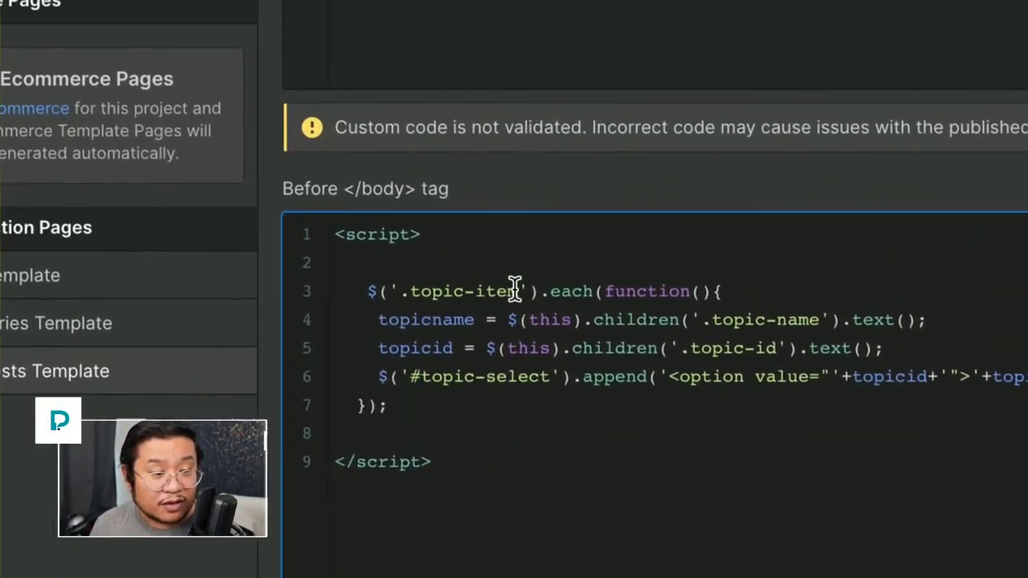
double_click(465, 291)
text(tag)
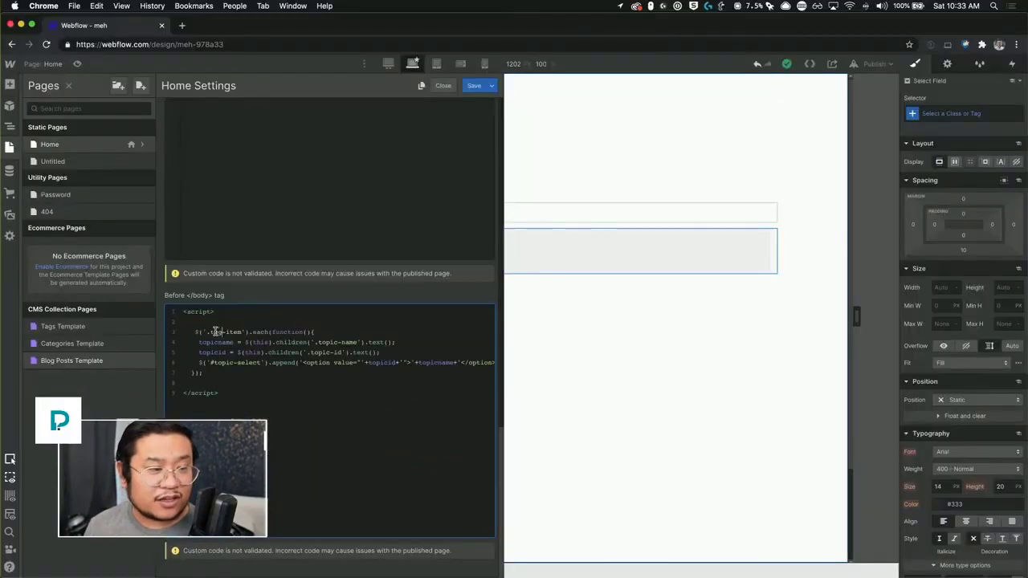
click(474, 85)
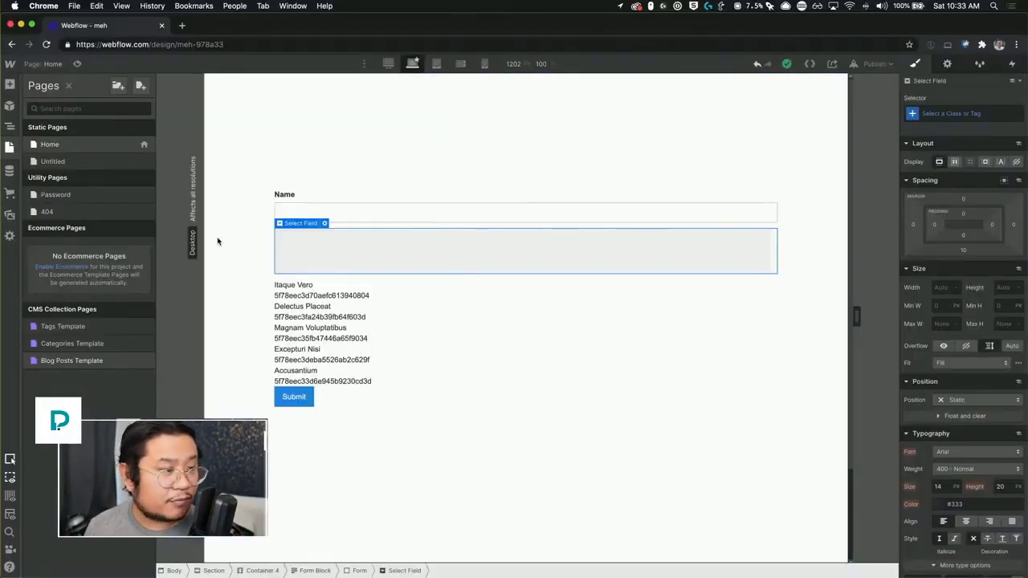
Step: Check the tag-item, tag-name and tag-id elements in the Navigator
key(z)
click(300, 288)
click(89, 226)
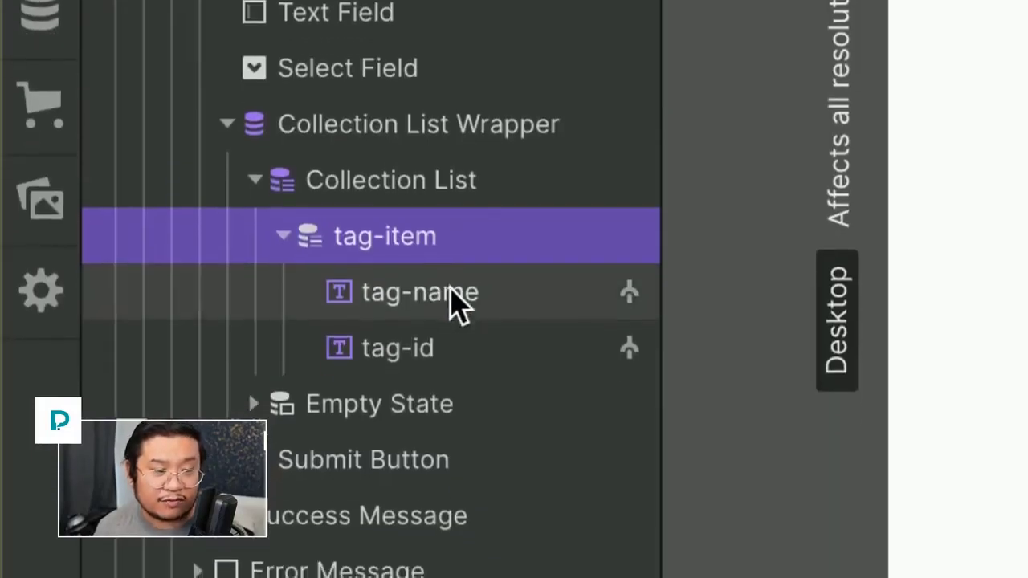
click(452, 341)
click(450, 302)
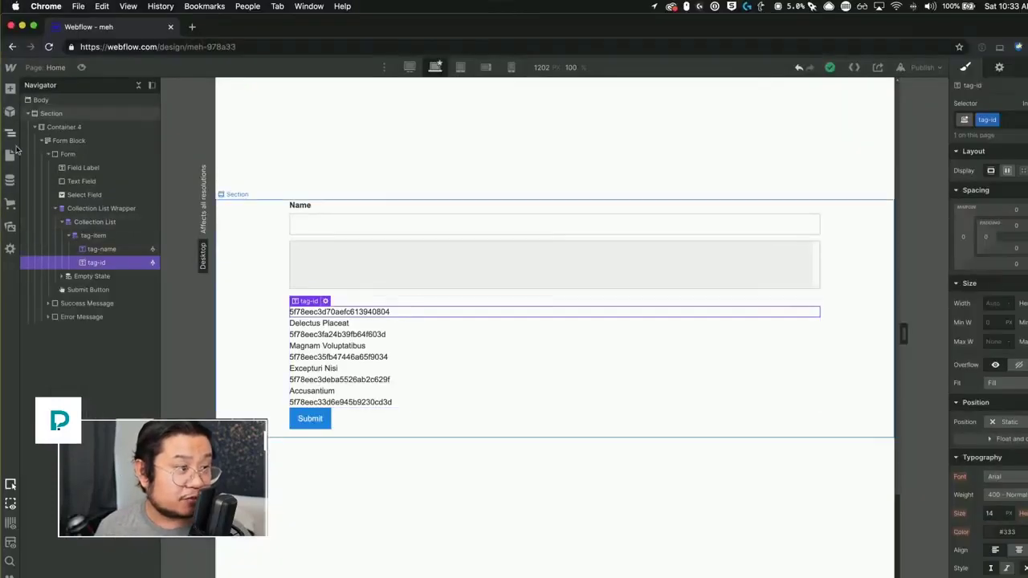
Step: Open the Home page's settings and scroll to its custom code
click(13, 151)
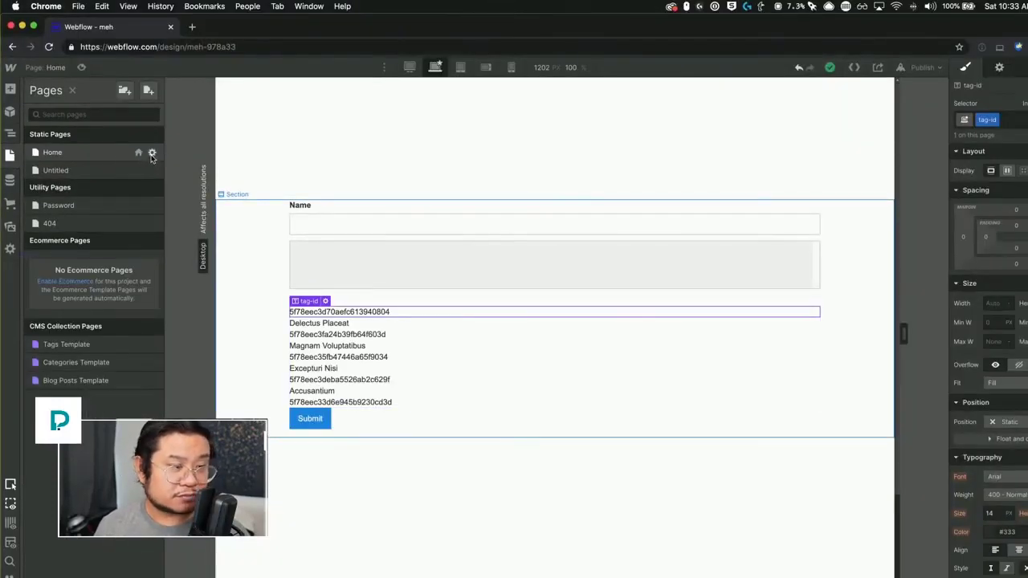
click(152, 152)
scroll(294, 433, down, 15)
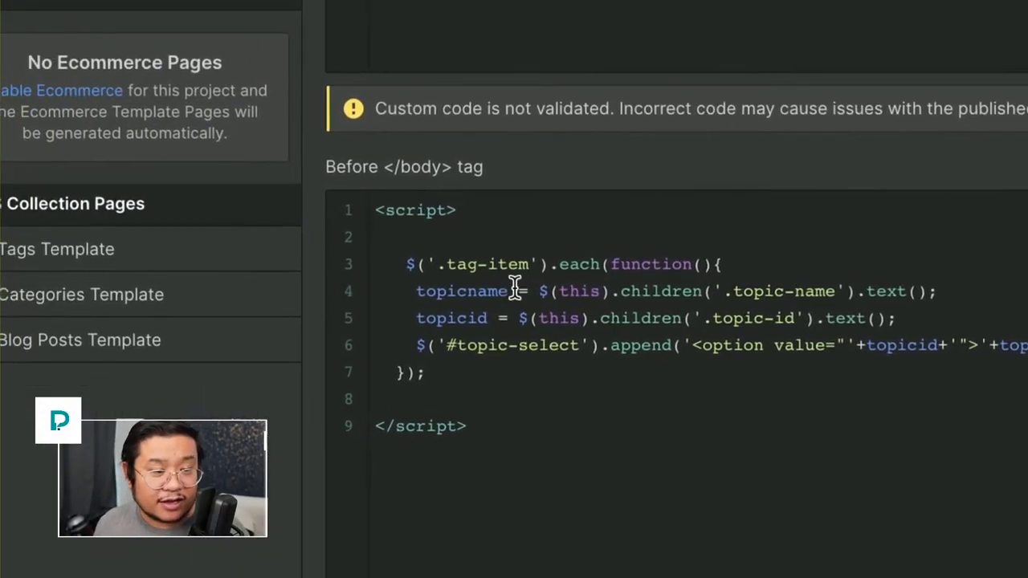
Step: On line 4, rename topicname to tagname and change .topic-name to .tag-name
click(265, 299)
text(tagname)
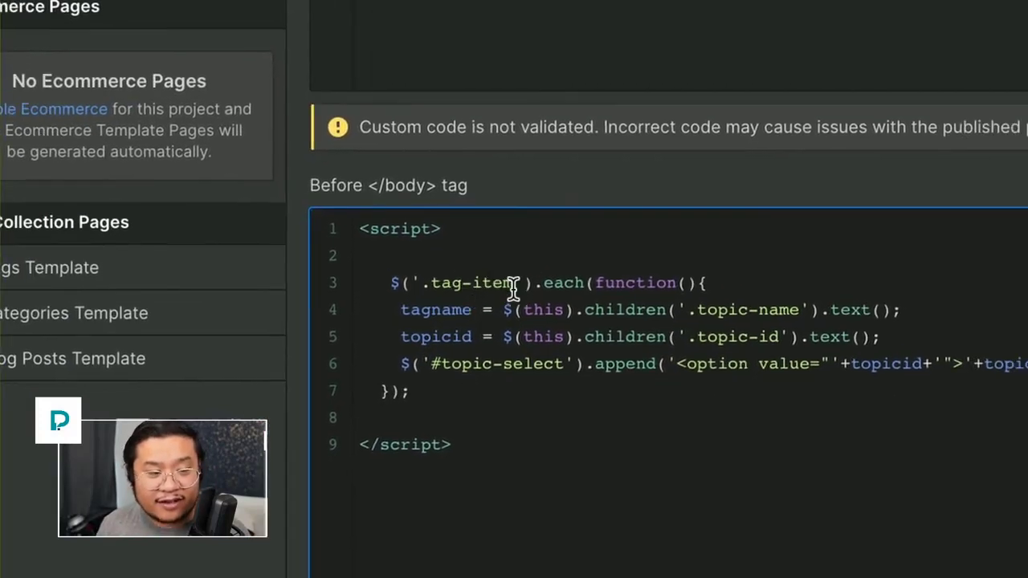
double_click(513, 294)
triple_click(513, 295)
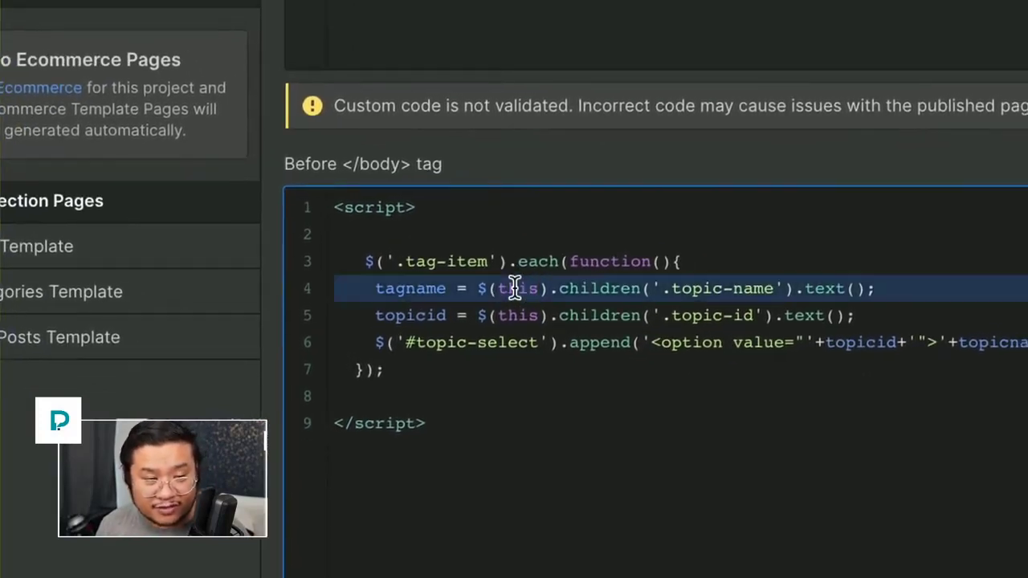
click(513, 288)
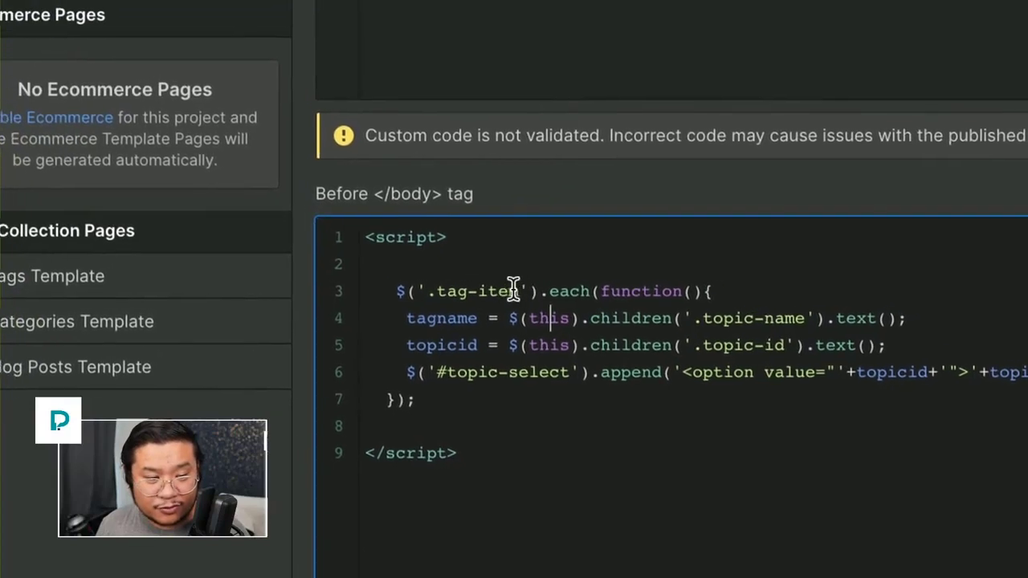
double_click(443, 259)
drag(514, 287, 471, 290)
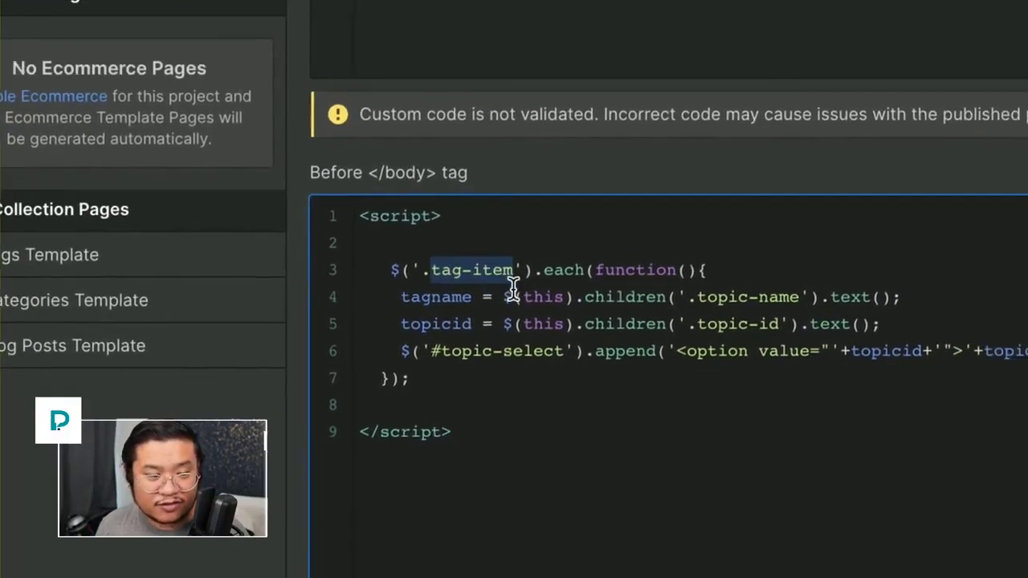
click(513, 290)
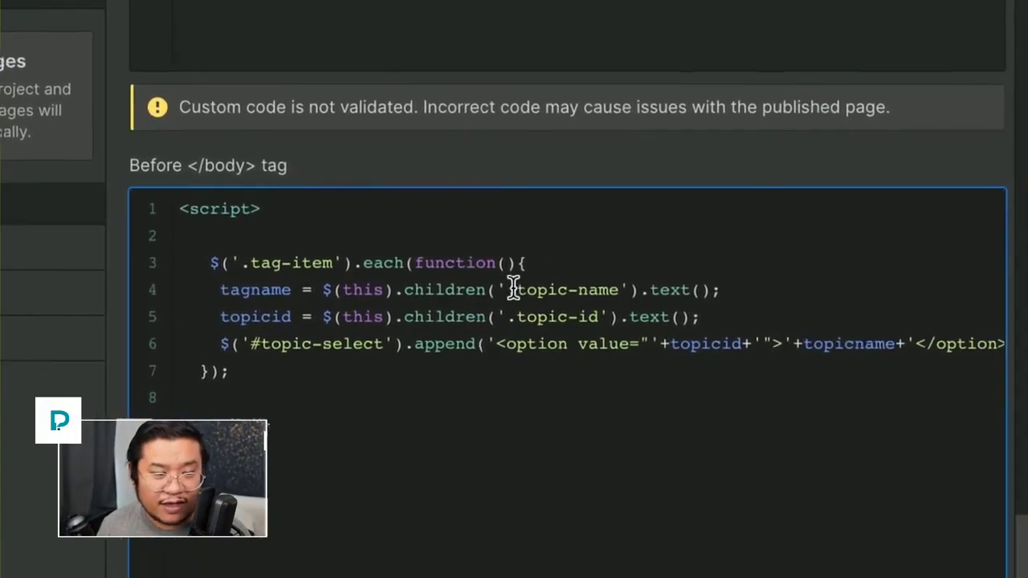
double_click(540, 290)
text(tag)
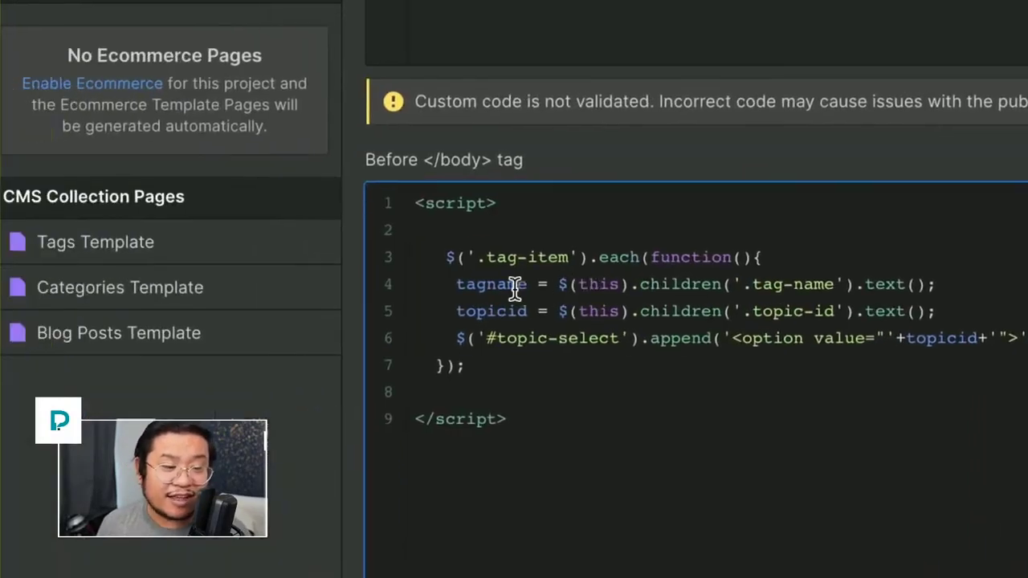
Step: On line 5, change .topic-id to .tag-id and topicid to tagid, then close settings
double_click(514, 286)
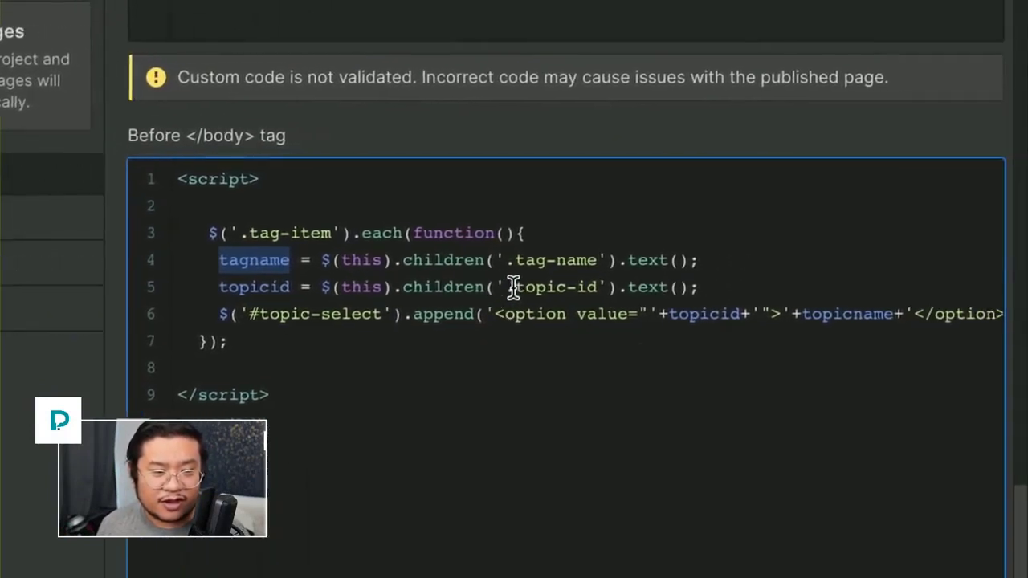
click(615, 292)
double_click(515, 287)
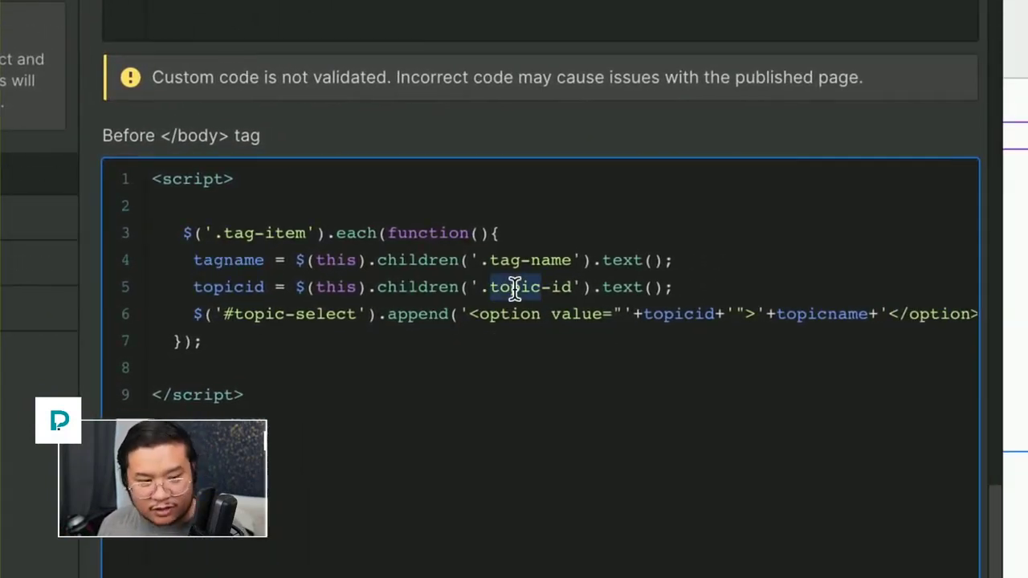
text(tag)
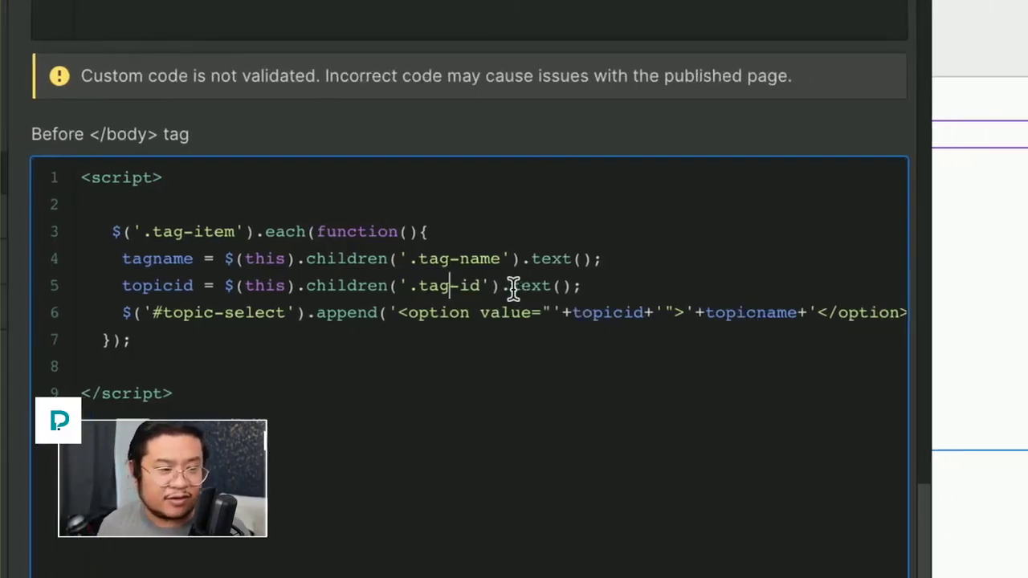
double_click(438, 281)
text(tagi)
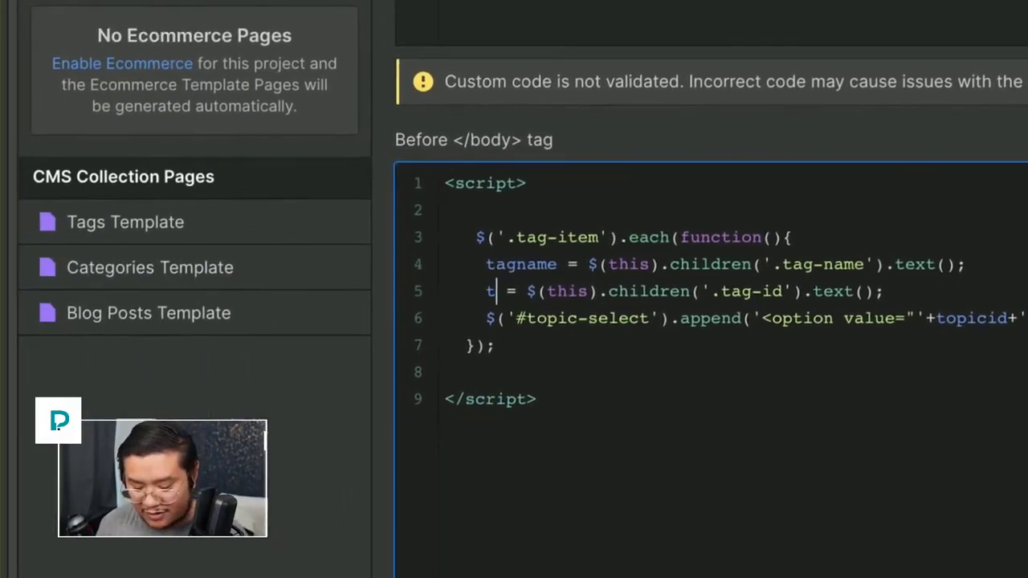
text(d)
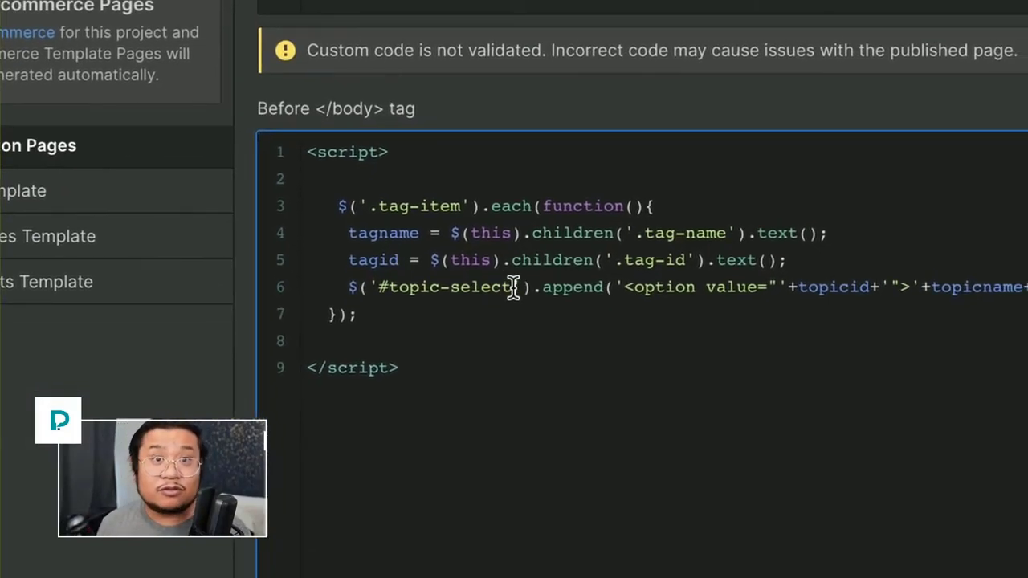
drag(514, 288, 390, 281)
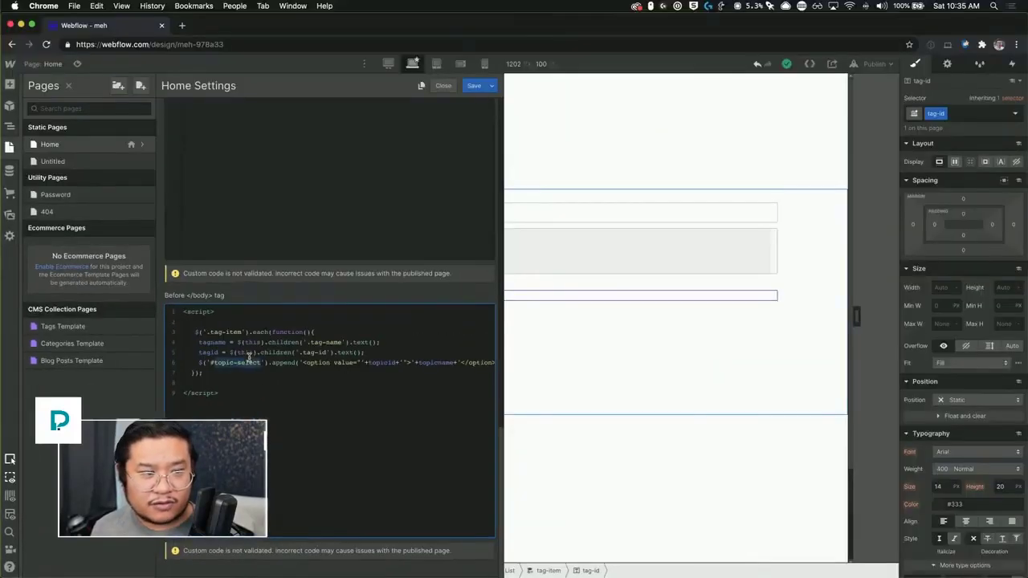
click(466, 86)
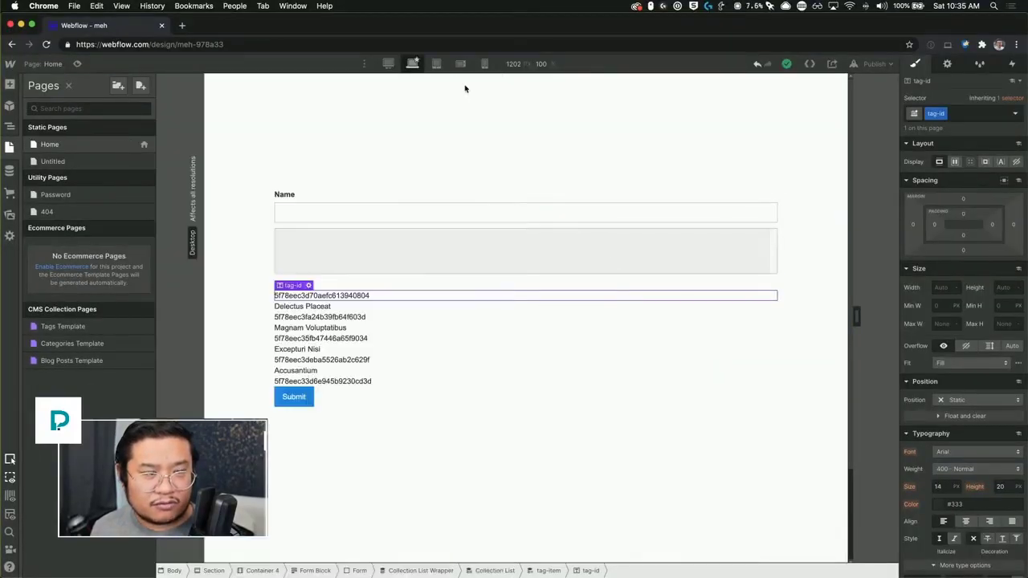
Step: Check that the Select Field's ID is 'tags', then reopen the Home page's Before </body> code
click(538, 255)
click(947, 63)
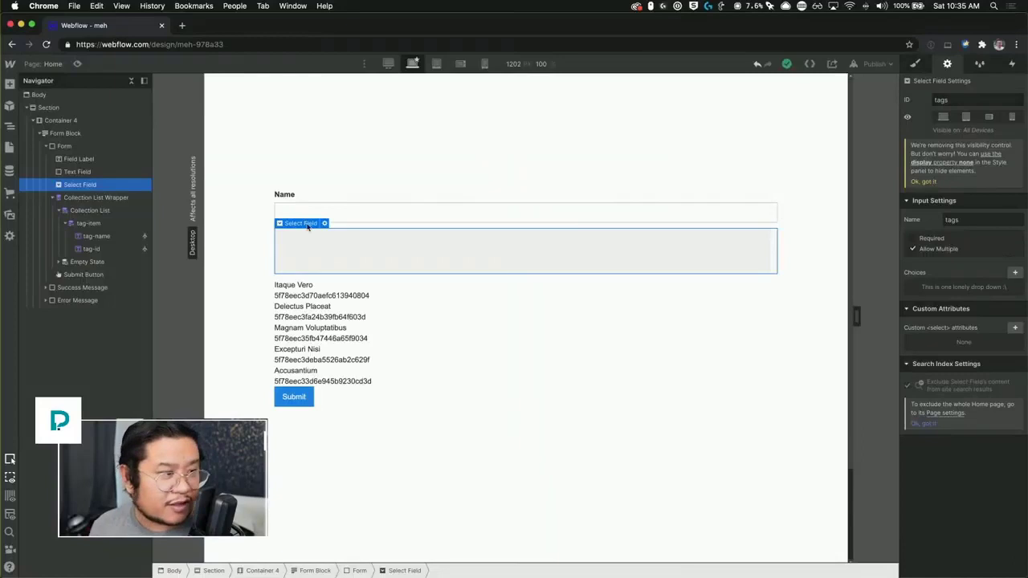
click(10, 147)
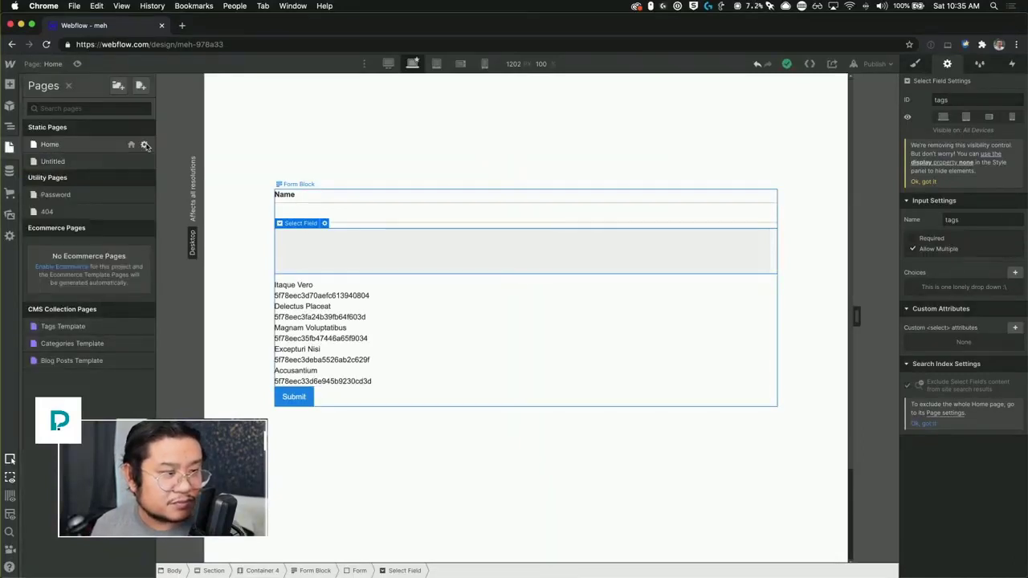
click(144, 145)
scroll(363, 415, down, 5)
scroll(363, 415, down, 5)
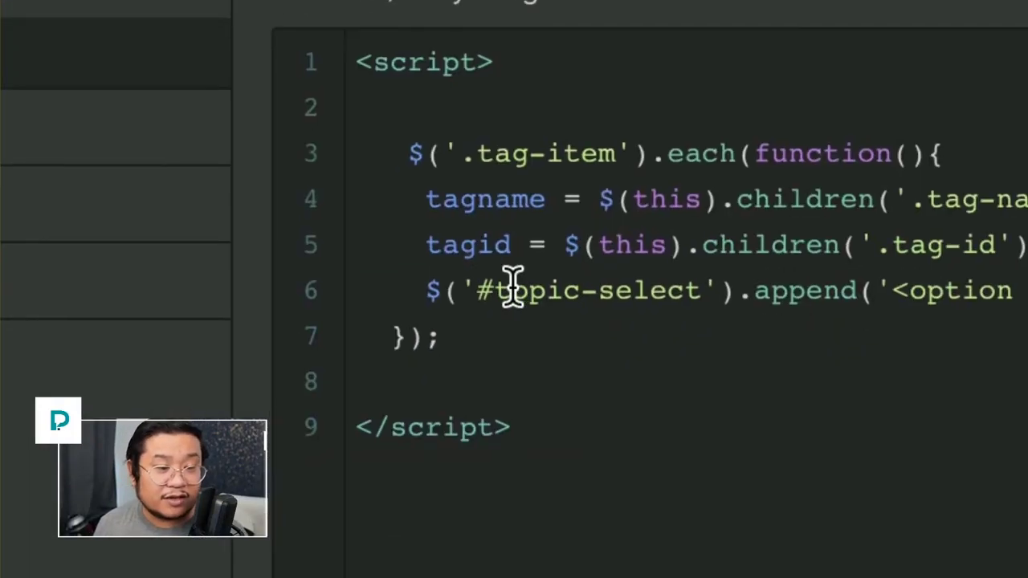
Step: Change '#topic-select' to '#tags' in line 6 and replace topicid with tagid
drag(196, 364, 355, 365)
drag(515, 291, 562, 291)
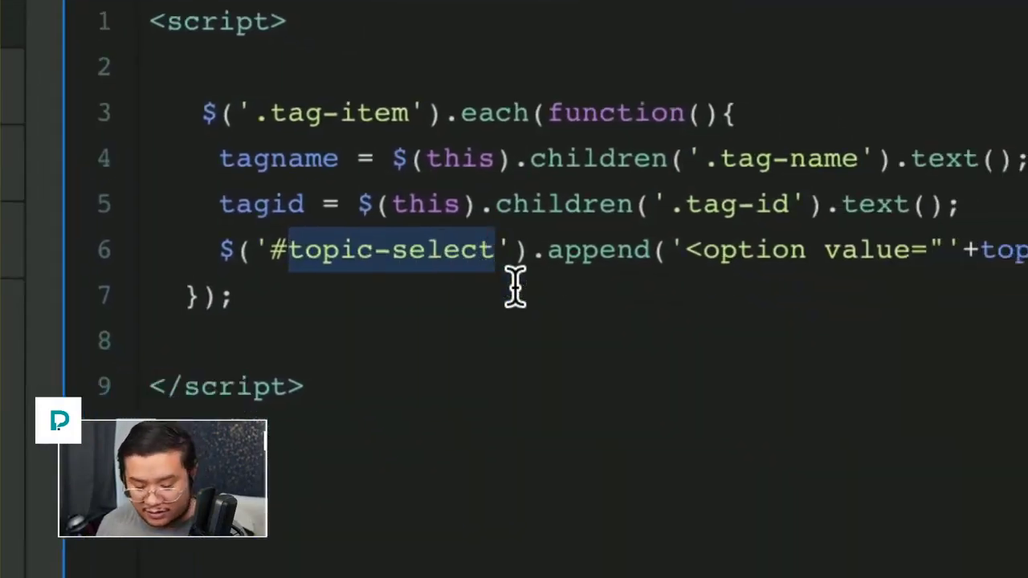
text(tags)
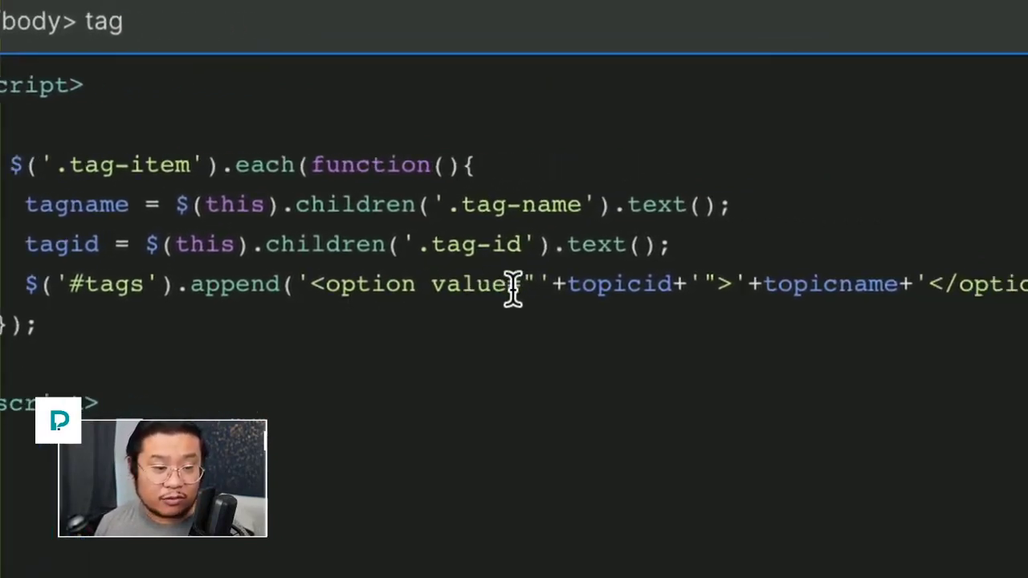
double_click(619, 283)
text(tag)
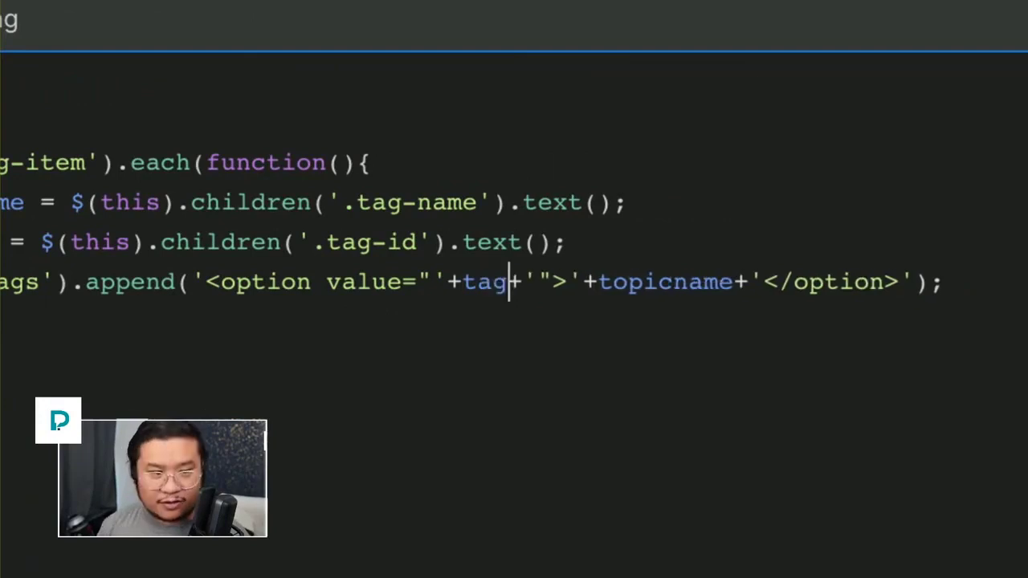
text(id)
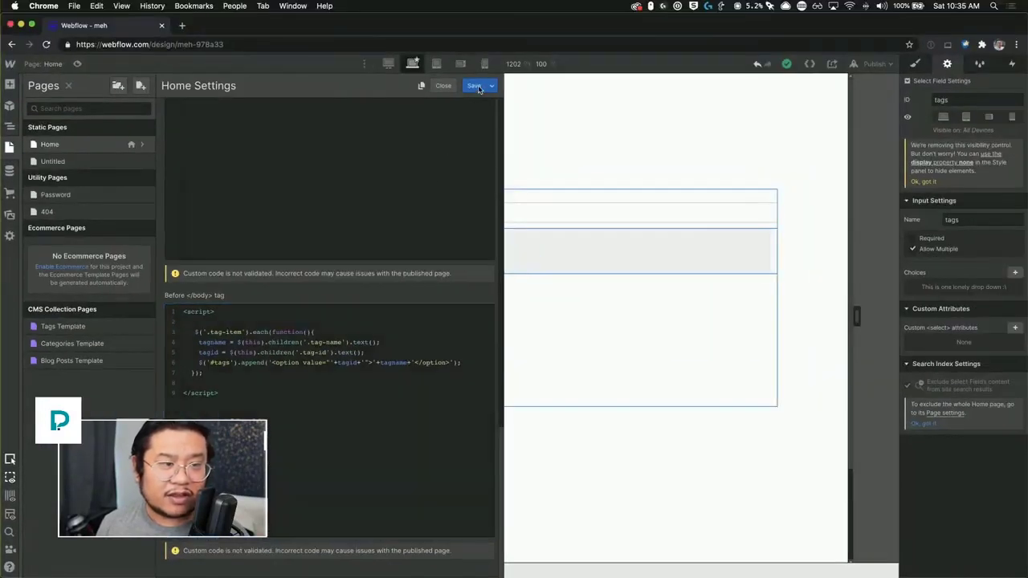
Step: Save the script, publish to the selected webflow.io domain, and open the live site
click(480, 86)
click(873, 63)
click(836, 197)
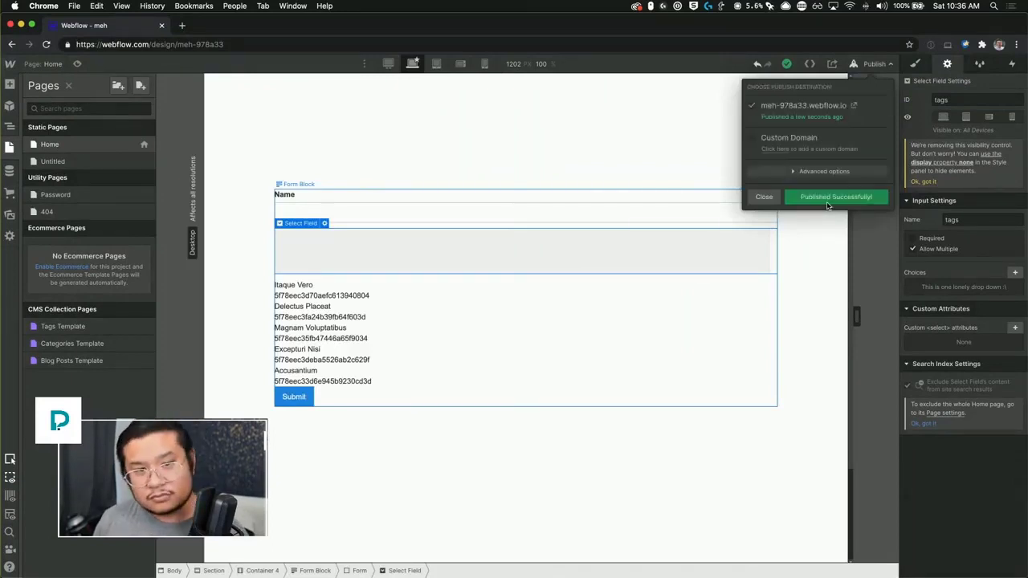
click(854, 106)
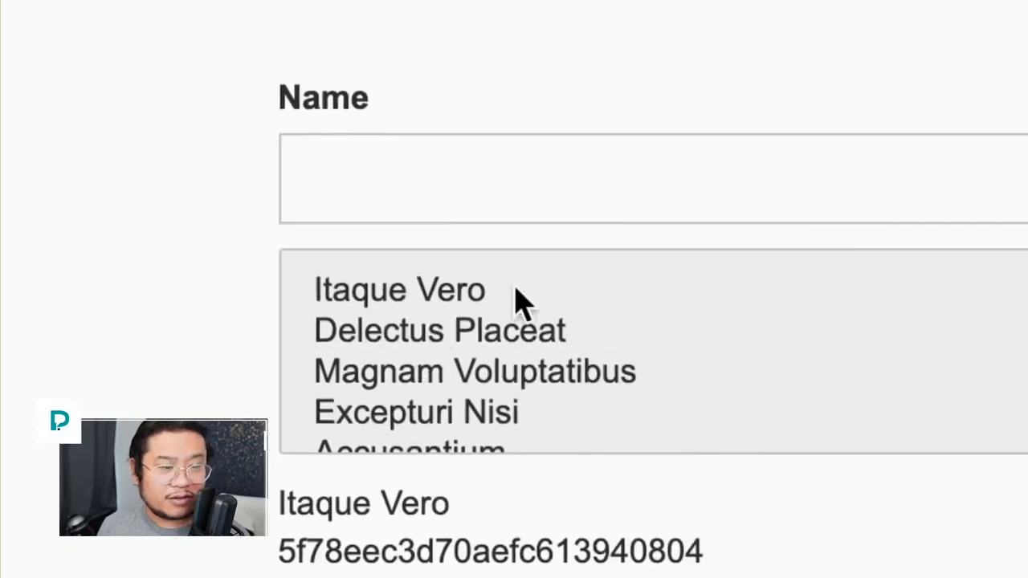
Step: Pick Itaque Vero, Delectus Placeat, Magnam Voluptatibus and Excepturi Nisi, then view the page source
click(405, 183)
click(444, 221)
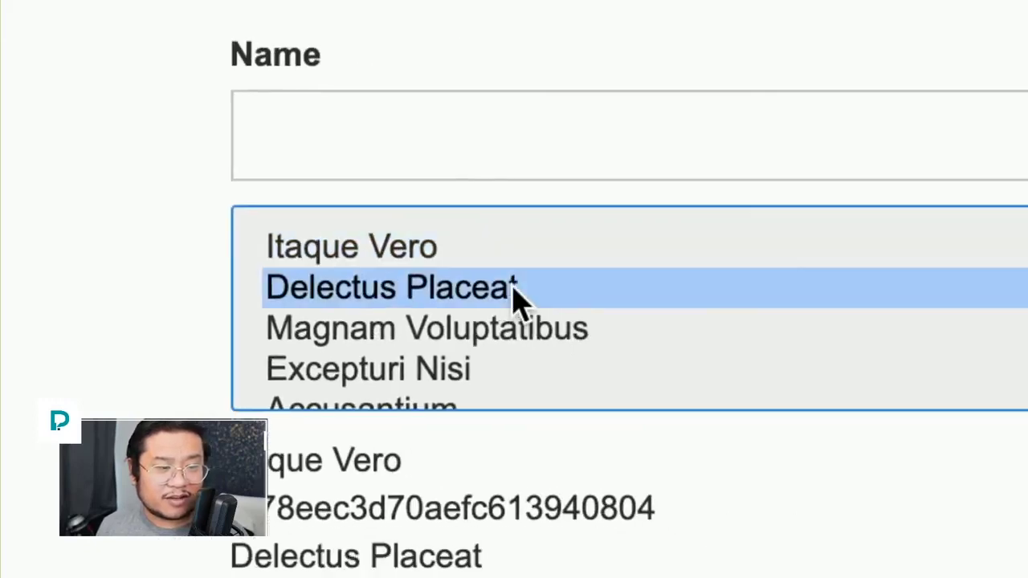
click(519, 328)
click(519, 368)
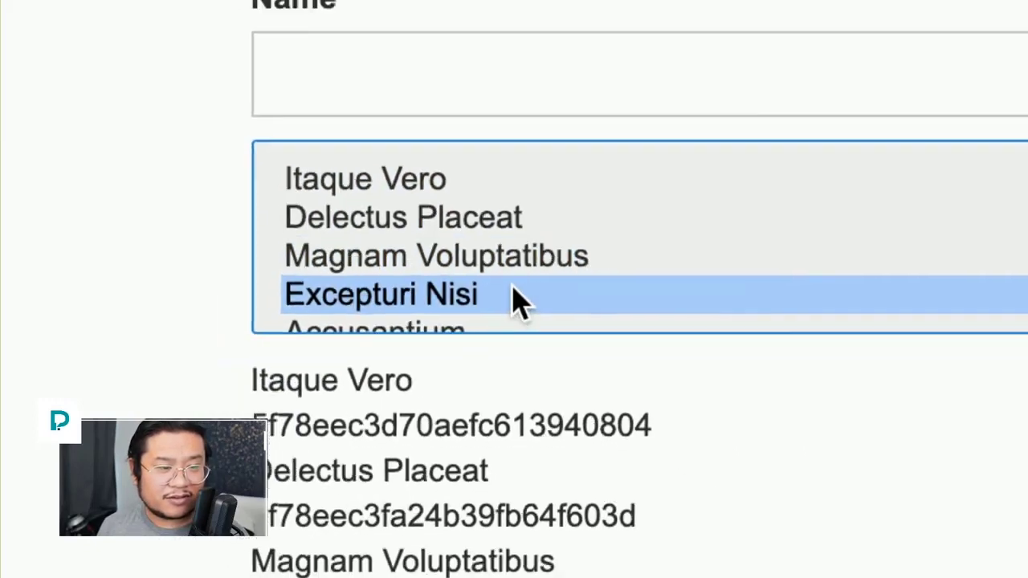
right_click(476, 189)
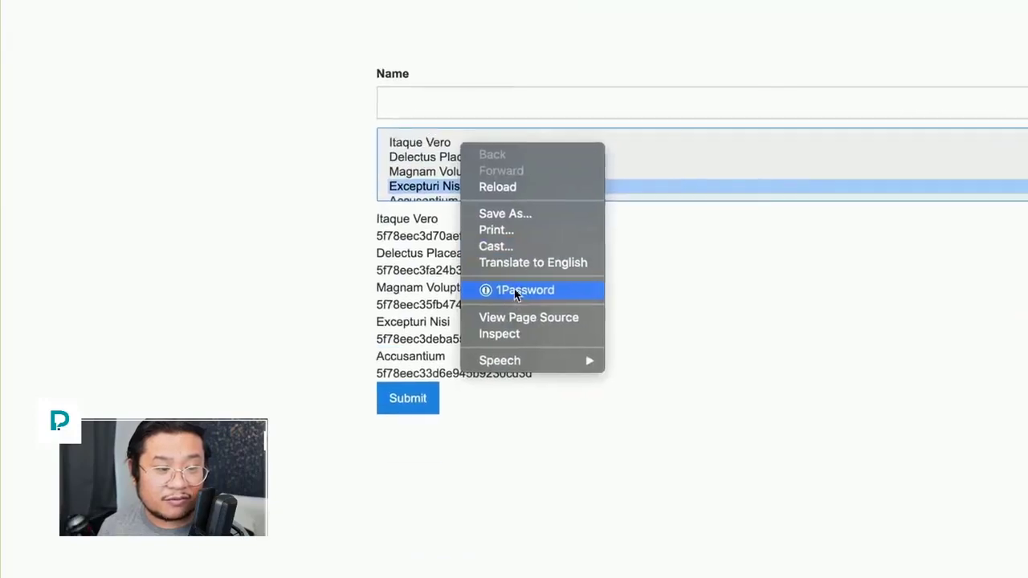
click(519, 318)
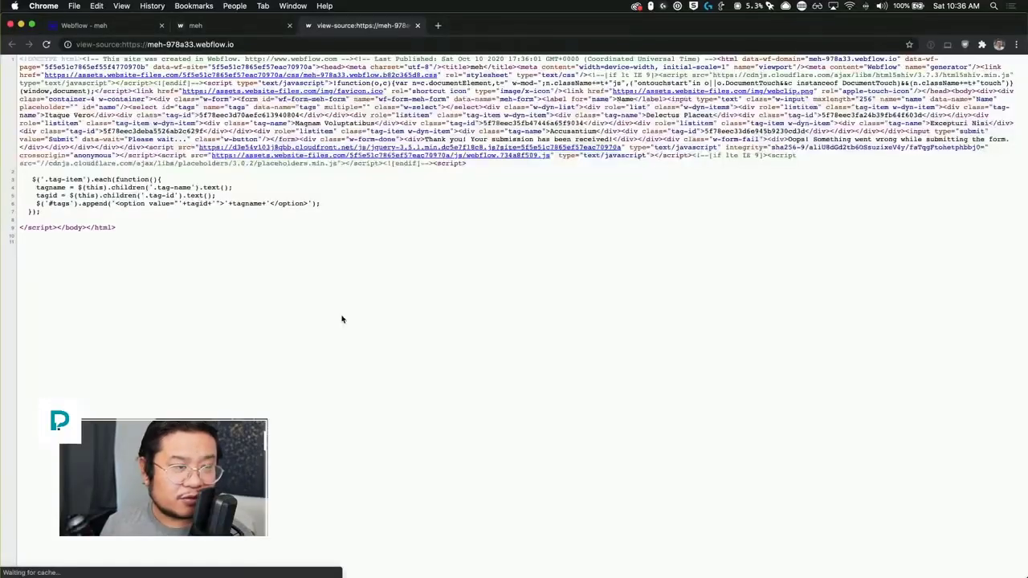
Step: Close the source tab and inspect the tags select, confirming its options carry tag IDs as values
key(super+w)
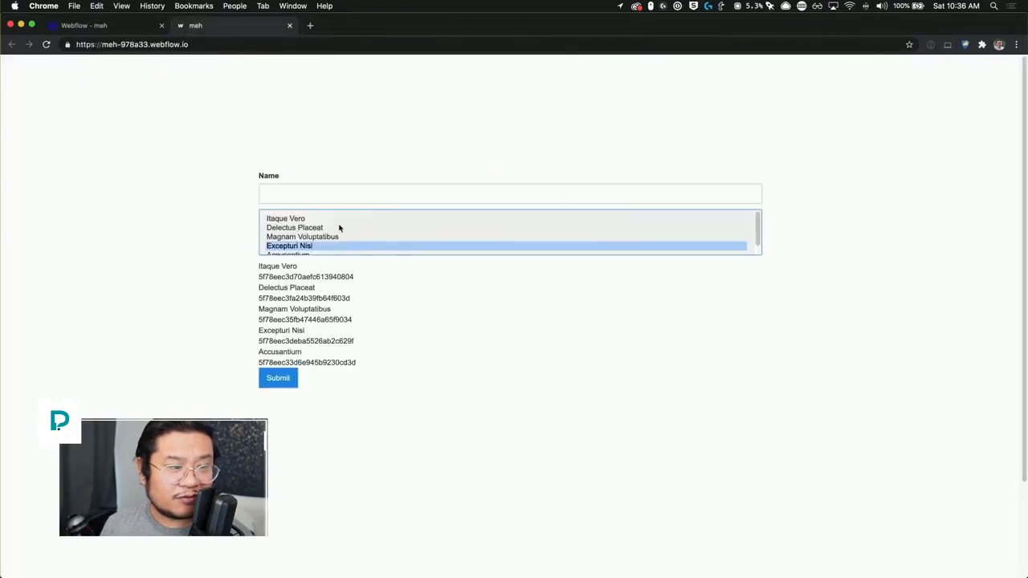
right_click(339, 229)
key(Escape)
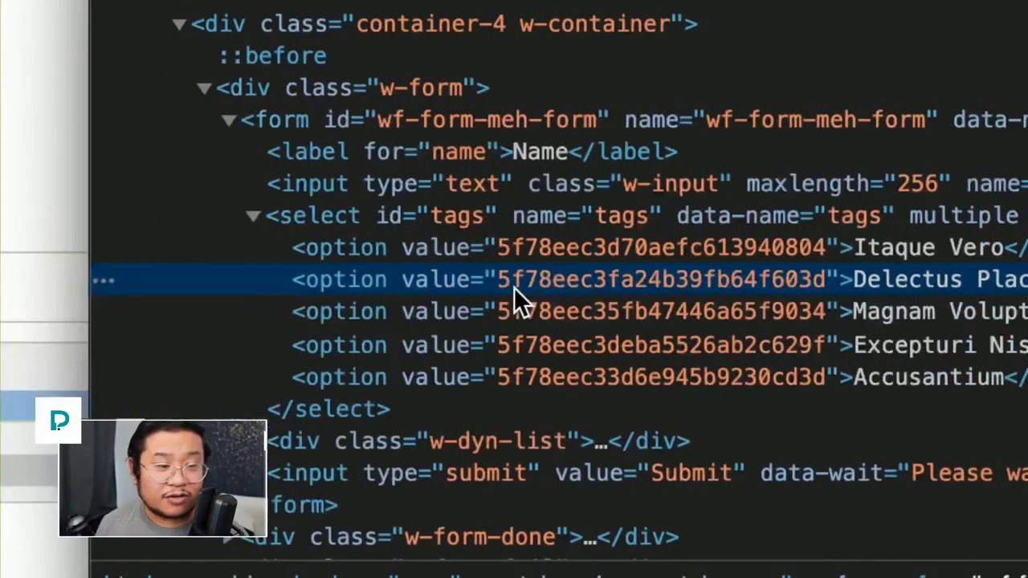
click(588, 252)
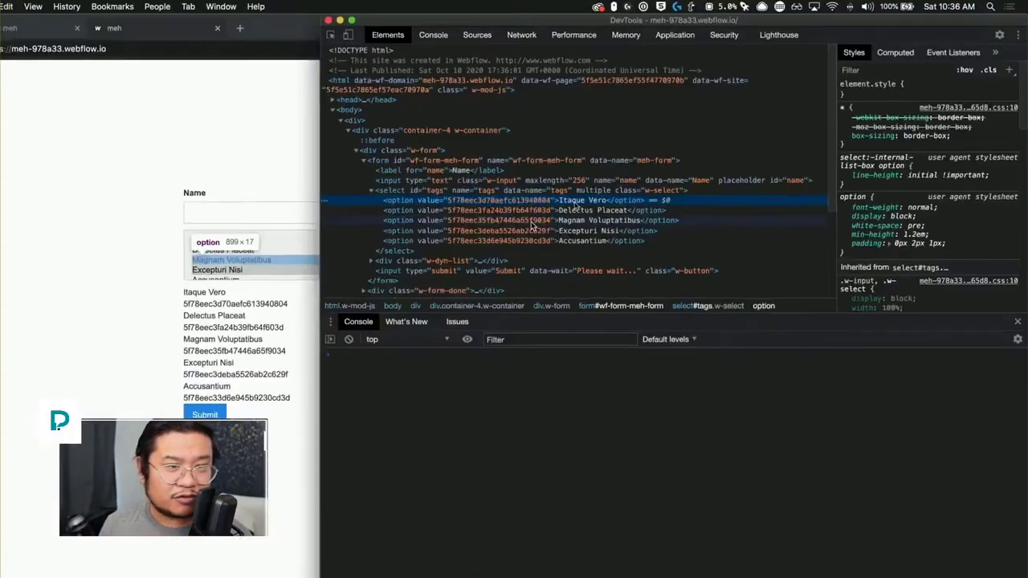
click(390, 18)
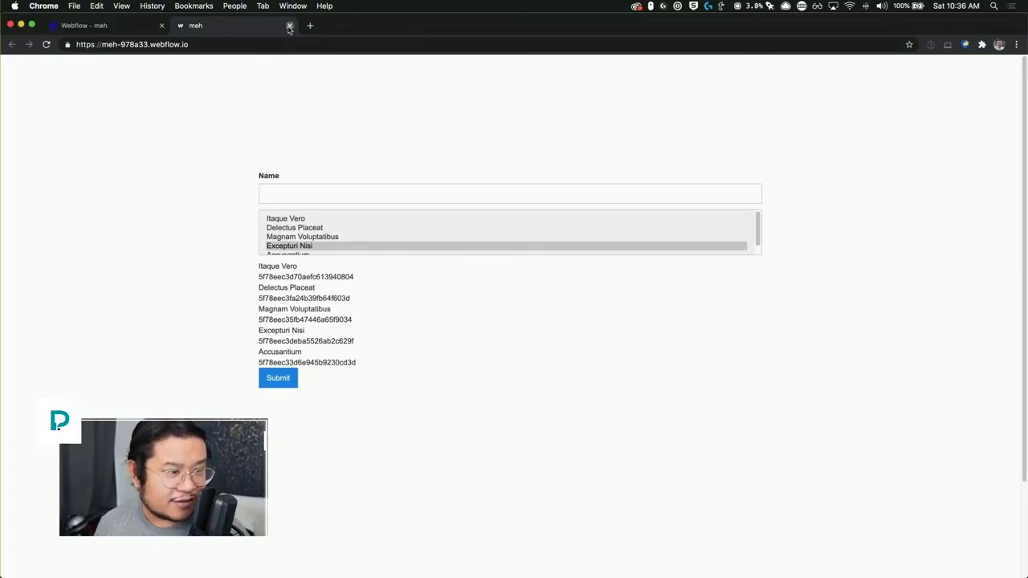
Step: Highlight the tag names and IDs below the list, then return to the Webflow designer
drag(270, 266, 338, 370)
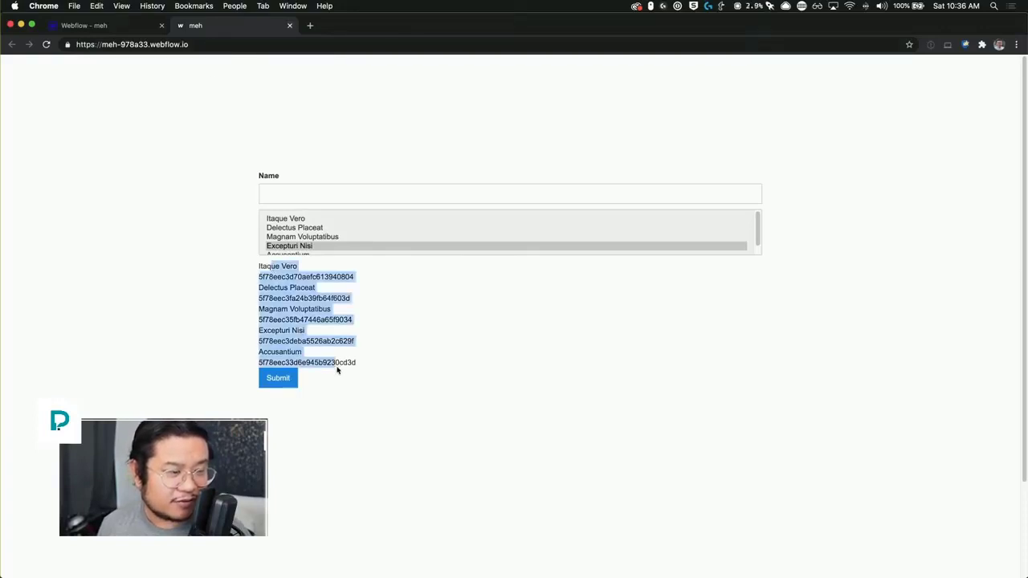
click(338, 361)
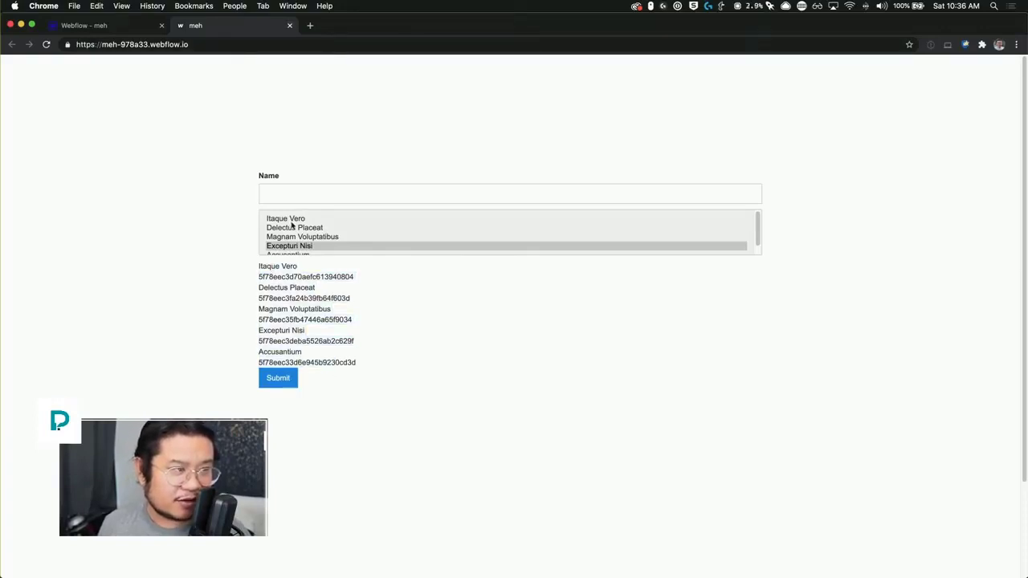
click(104, 25)
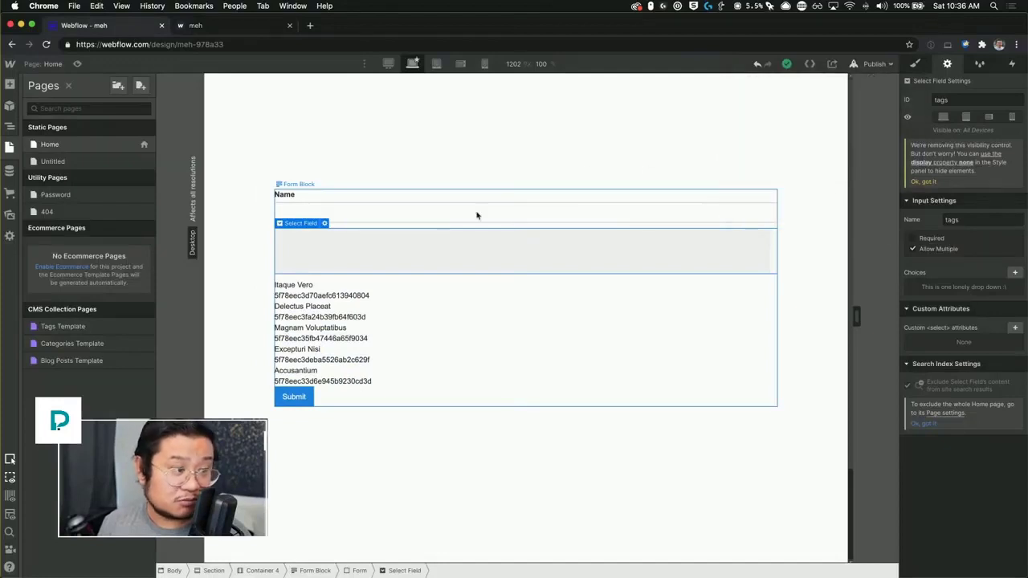
Step: Set the Collection List Wrapper's Display to None so the tag list is hidden
click(318, 338)
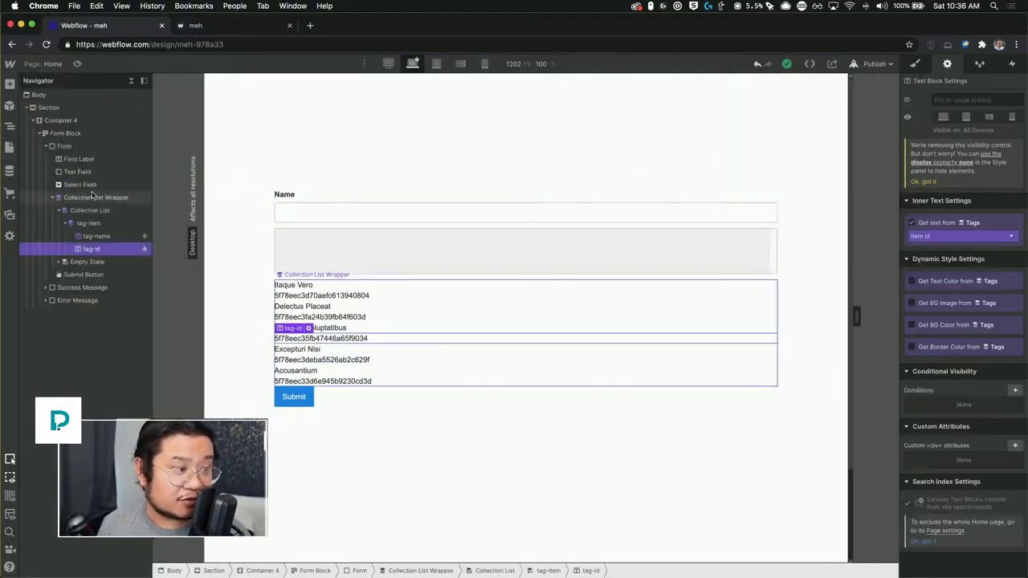
click(93, 186)
click(91, 199)
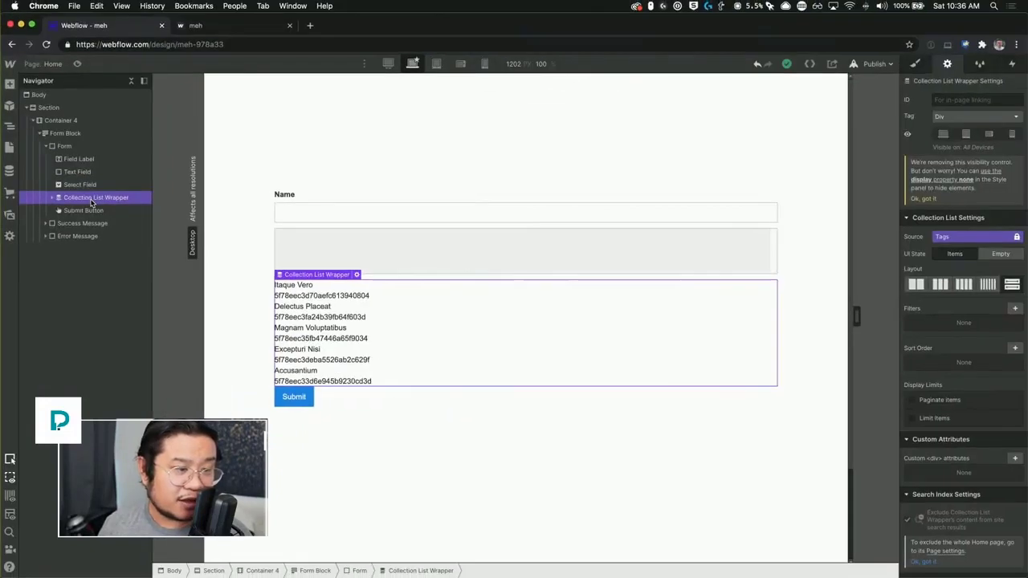
click(915, 63)
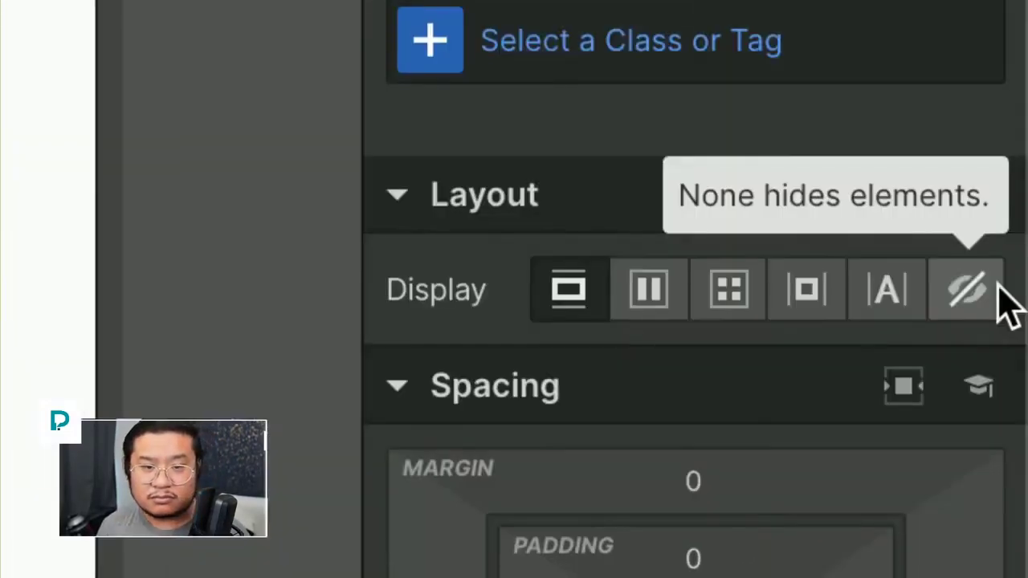
click(980, 294)
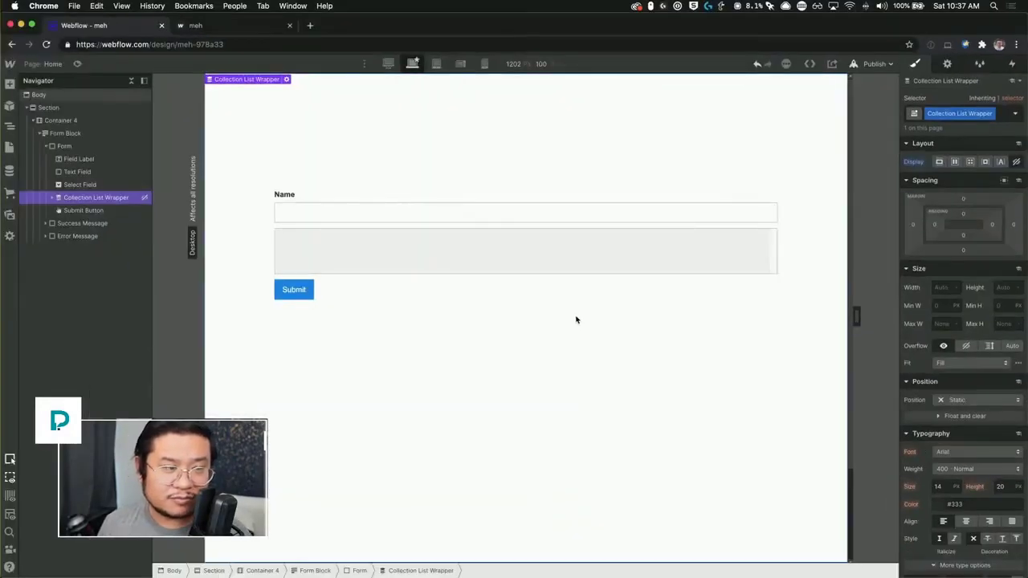
click(576, 319)
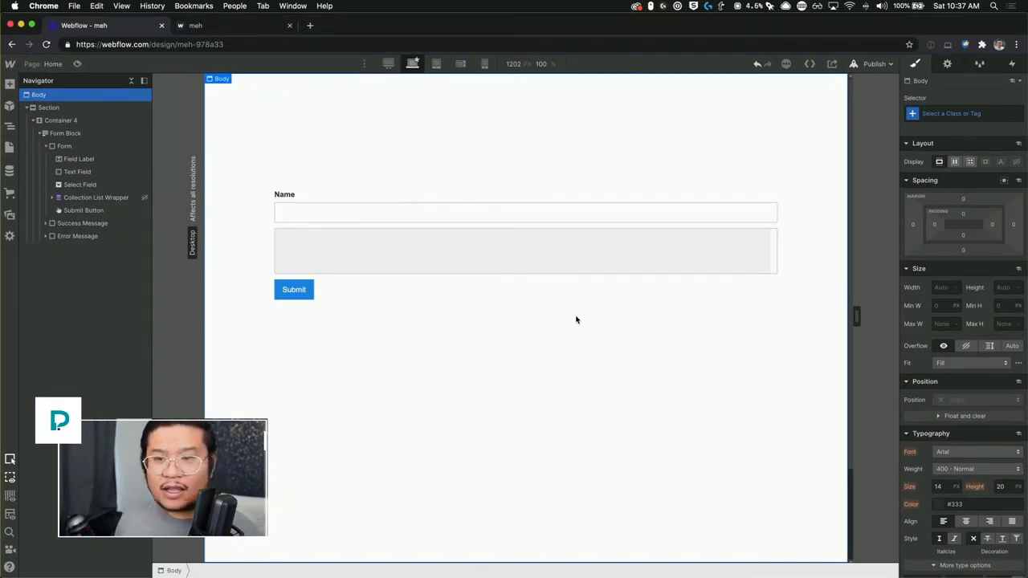
click(211, 28)
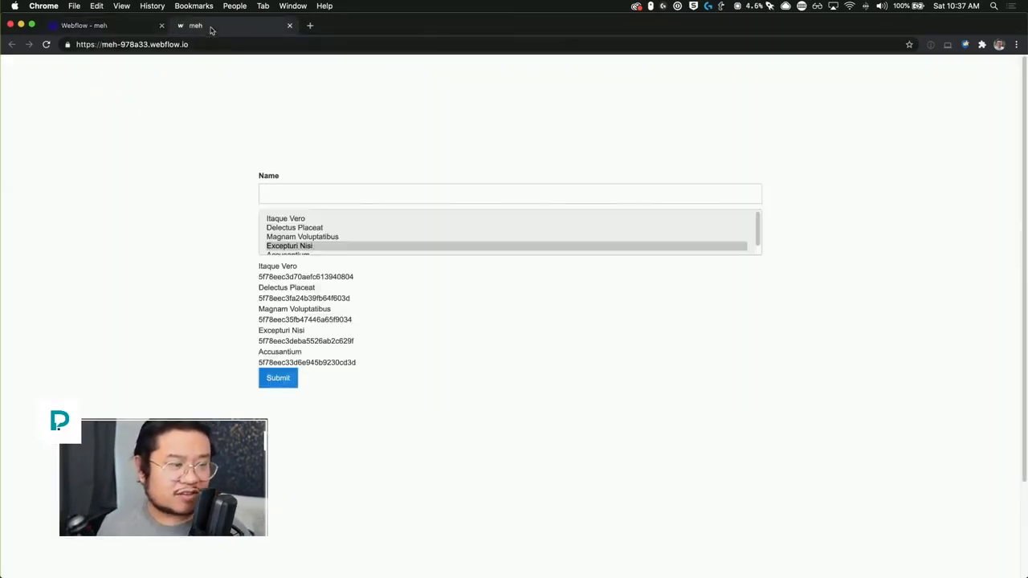
click(88, 25)
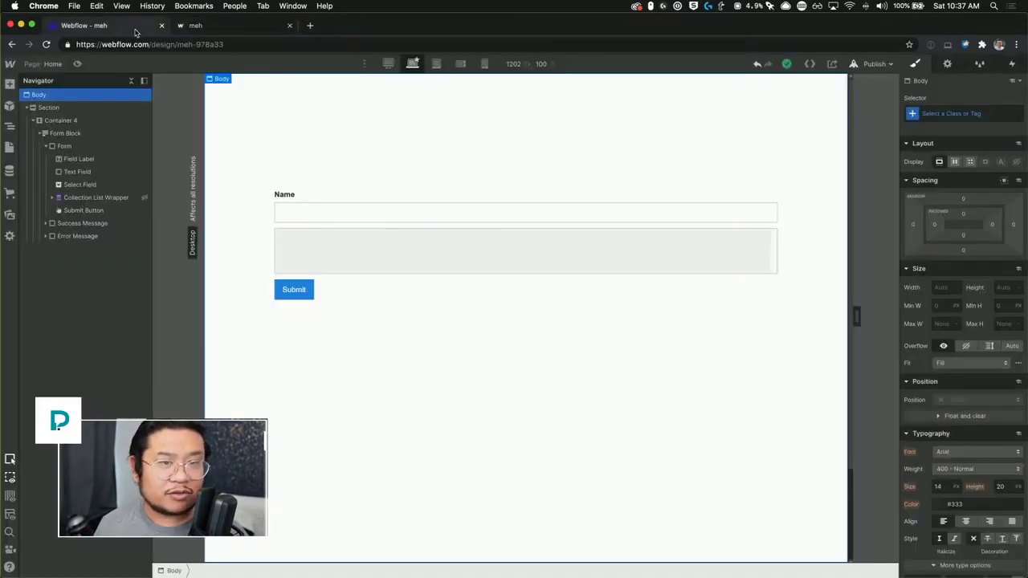
click(872, 64)
click(823, 196)
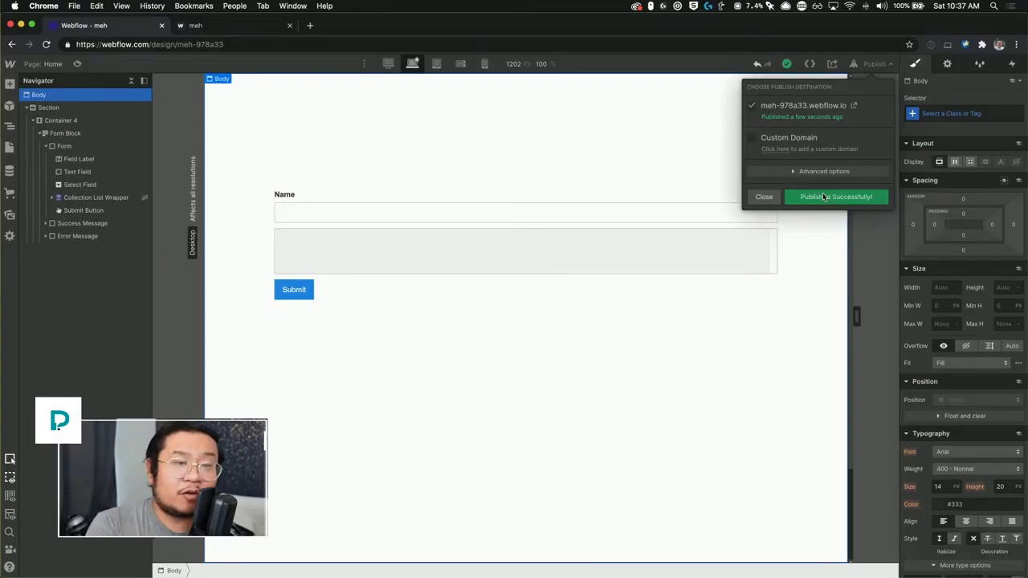
click(251, 27)
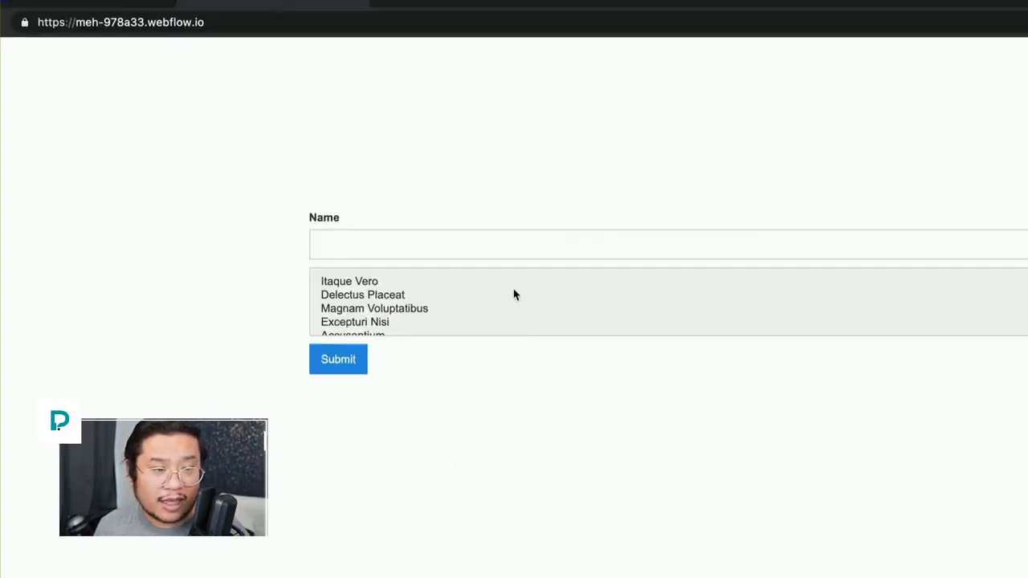
click(518, 292)
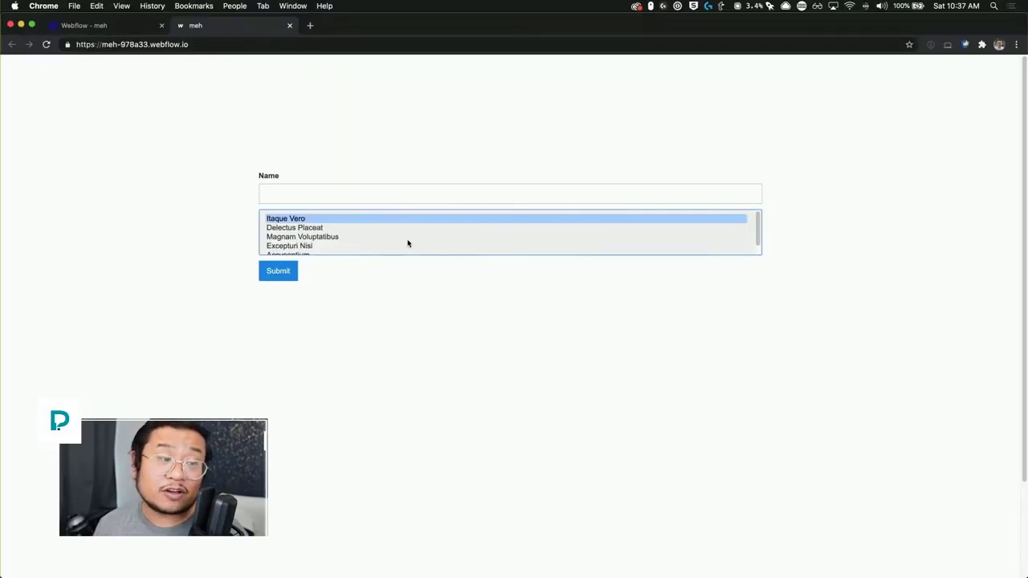
super+click(408, 239)
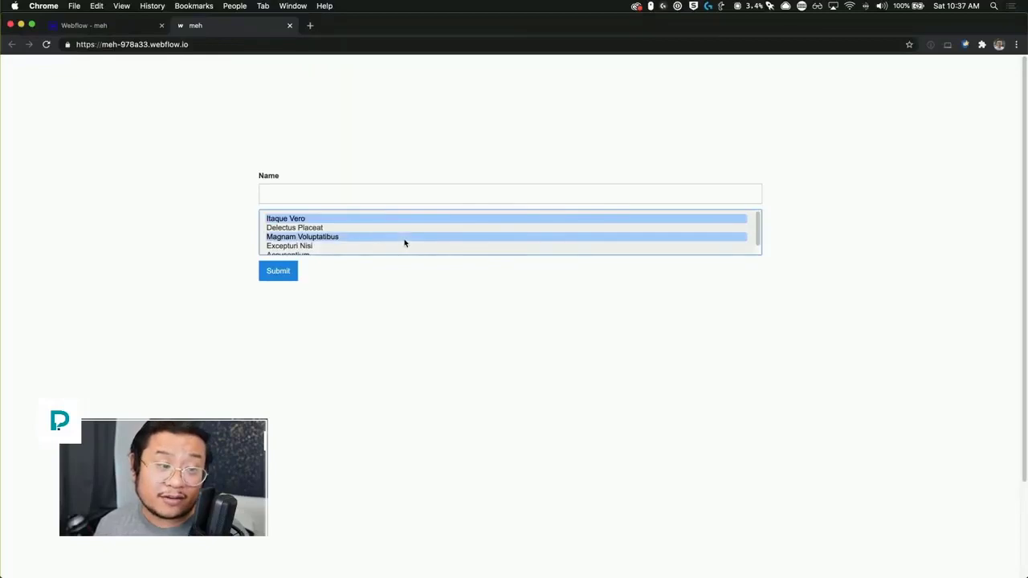
scroll(337, 249, down, 1)
super+click(323, 246)
scroll(323, 246, up, 1)
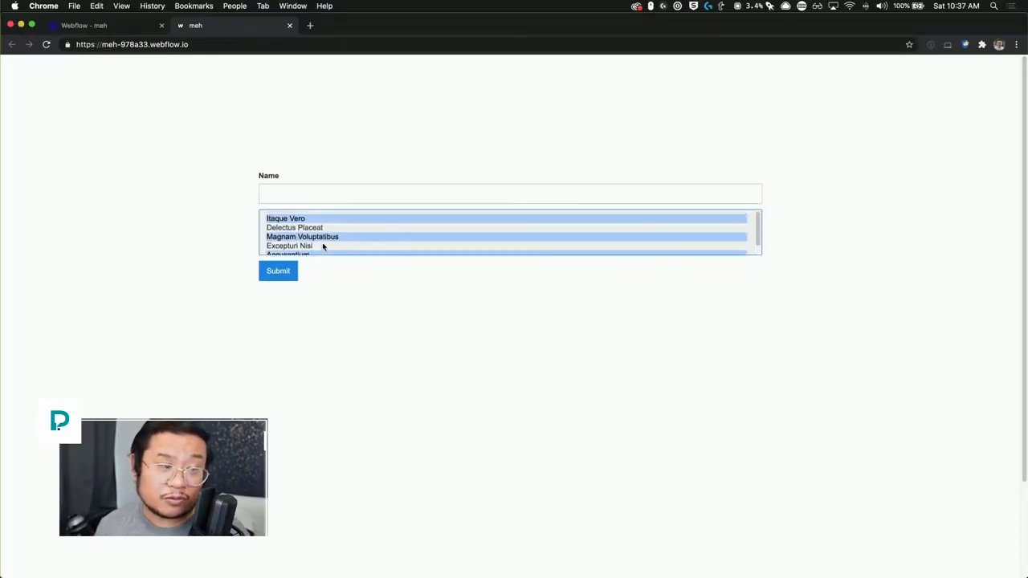
scroll(323, 247, down, 1)
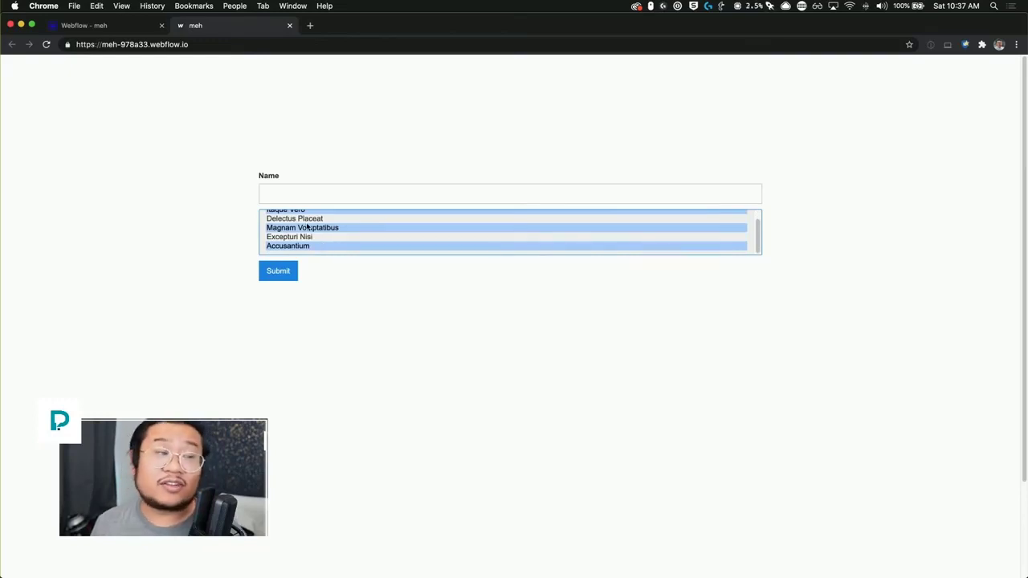
click(126, 27)
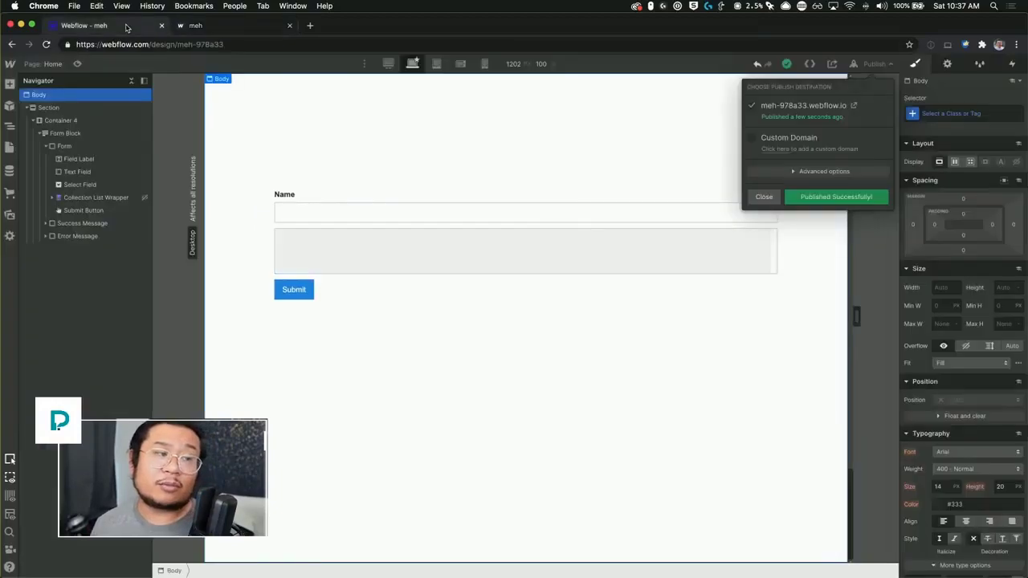
Step: Select the Select2 stylesheet link in the Untitled page's head custom code to copy it
click(50, 64)
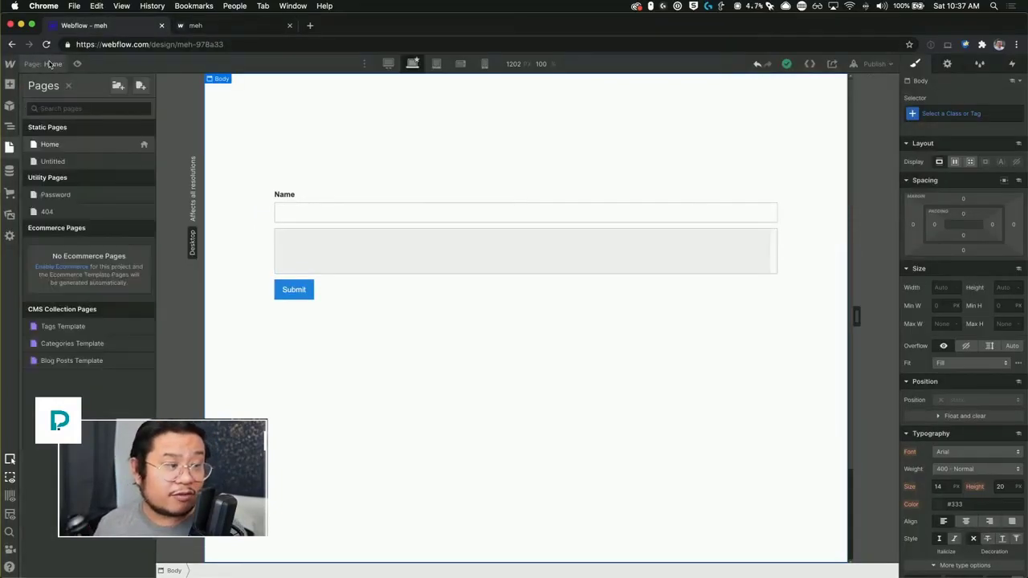
click(144, 164)
scroll(328, 343, down, 15)
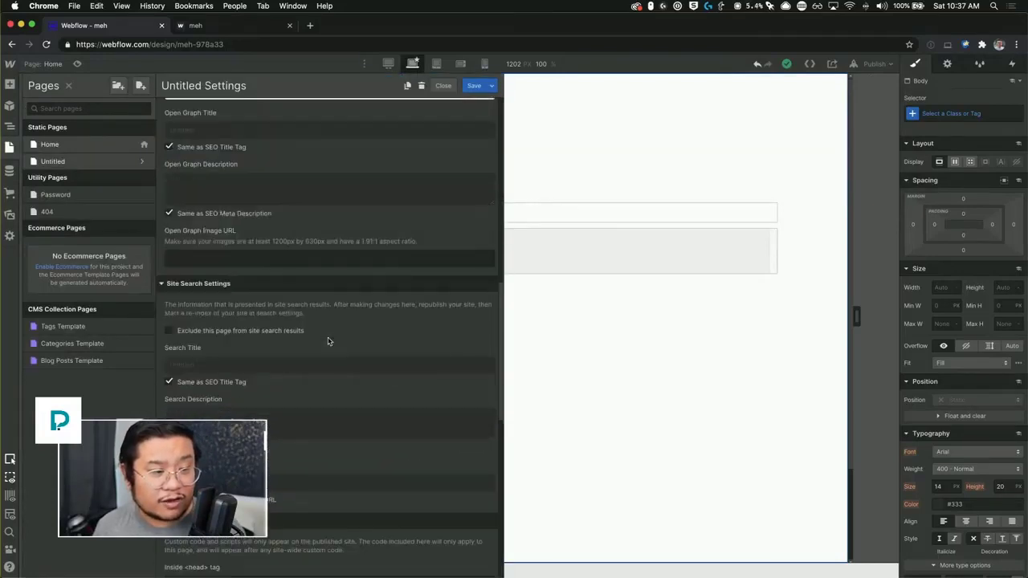
scroll(328, 341, down, 1)
click(393, 276)
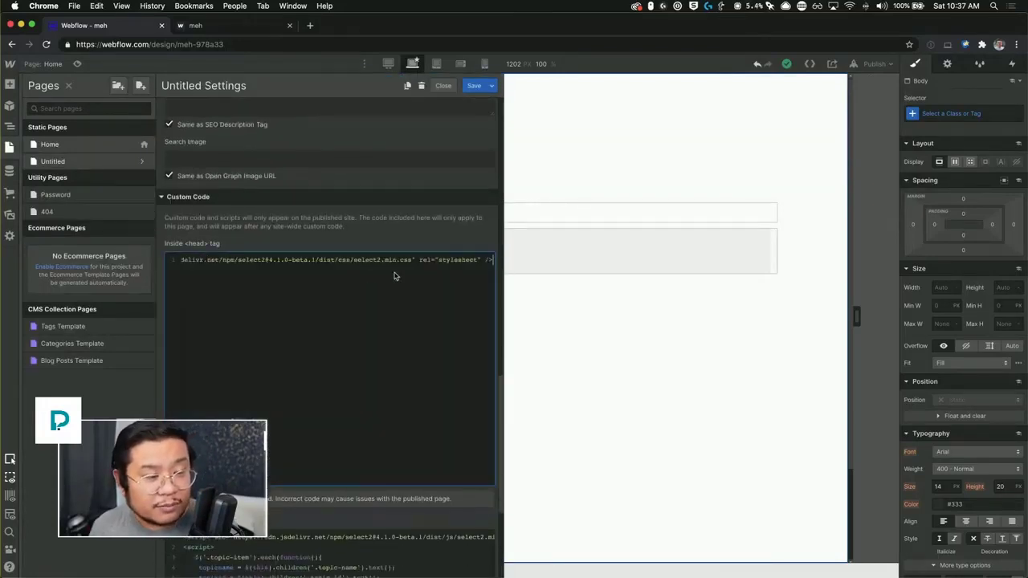
key(super+a)
key(super+c)
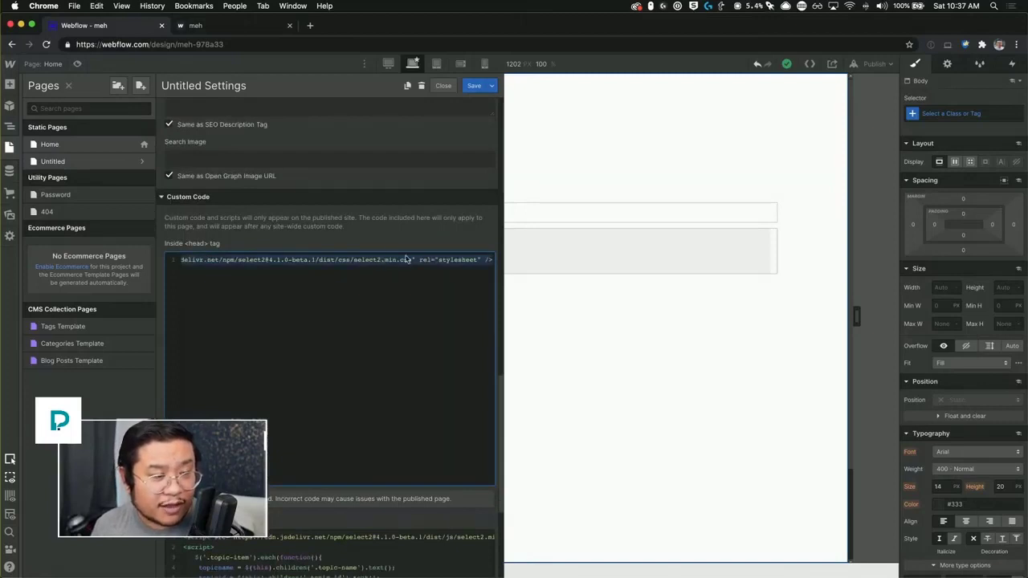
Step: Paste the Select2 stylesheet link into Home's Inside <head> code and save
click(146, 147)
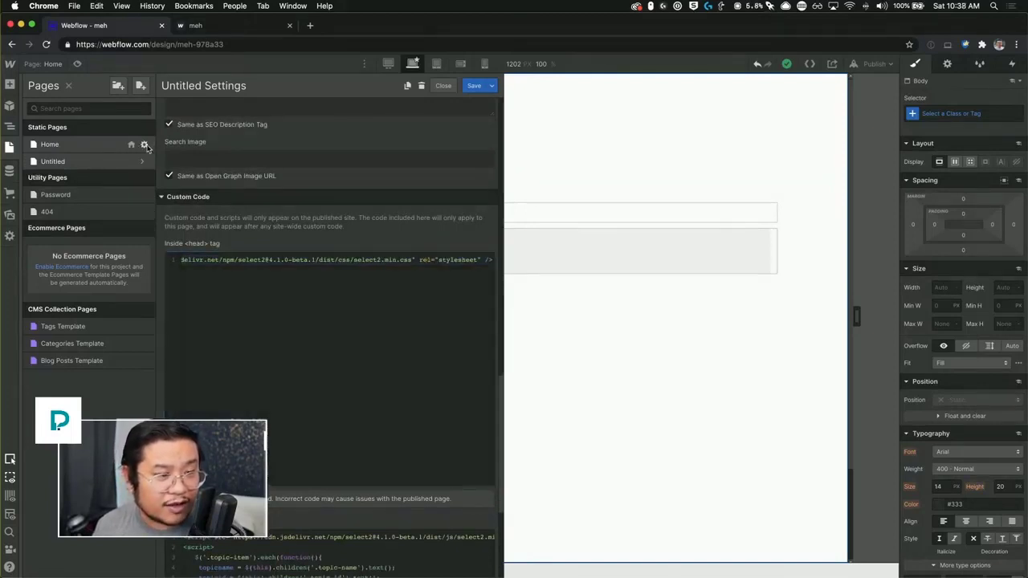
scroll(305, 239, up, 3)
click(308, 239)
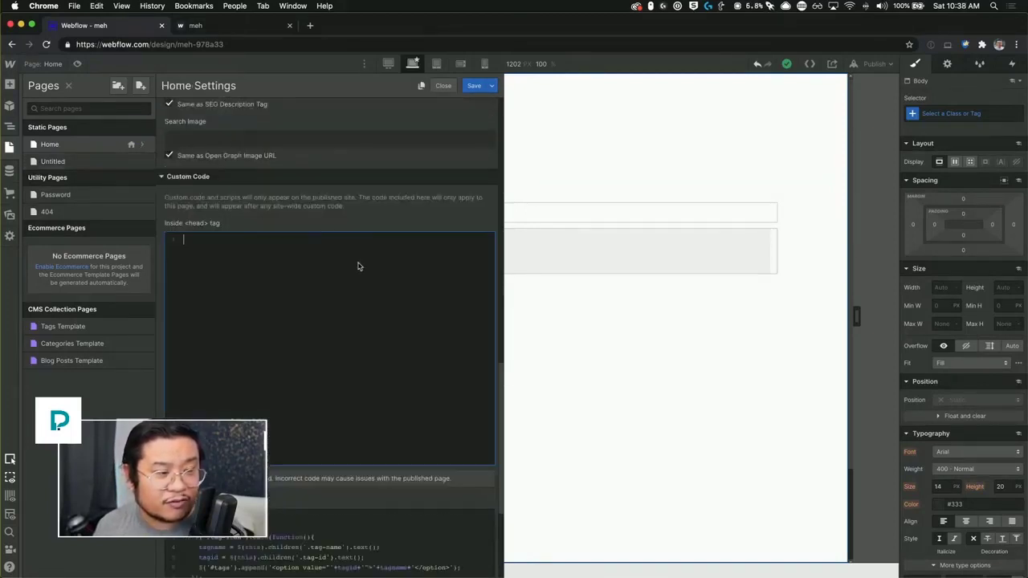
key(super+v)
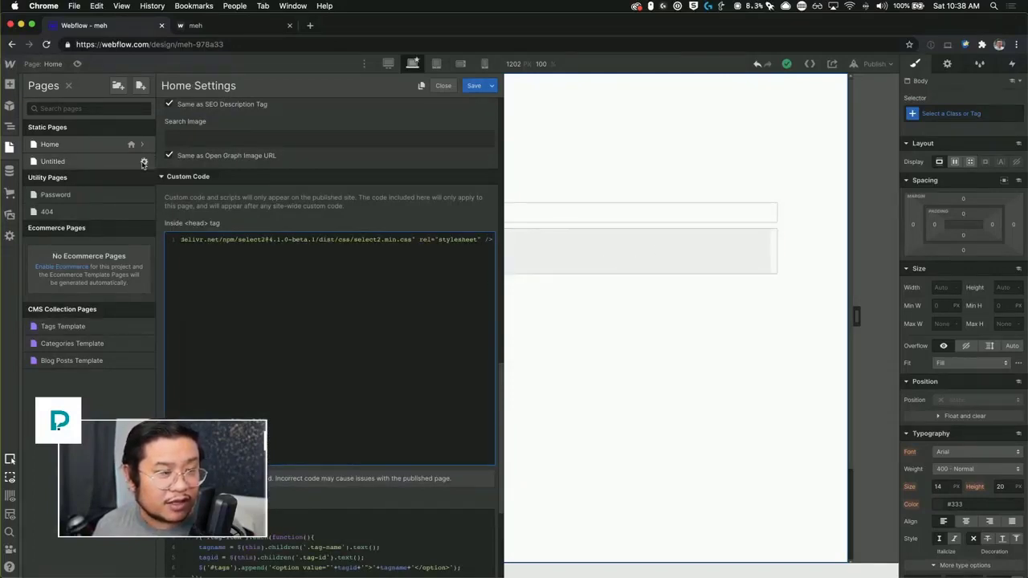
click(144, 163)
click(614, 352)
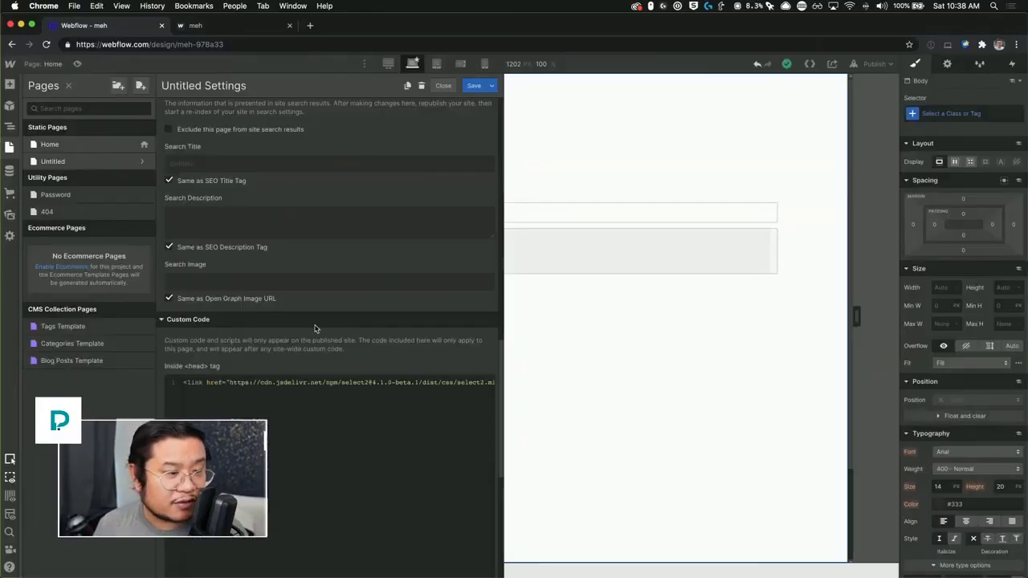
Step: Take the Select2 script tag from Untitled's Before </body> code and return to Home's settings
scroll(315, 328, down, 5)
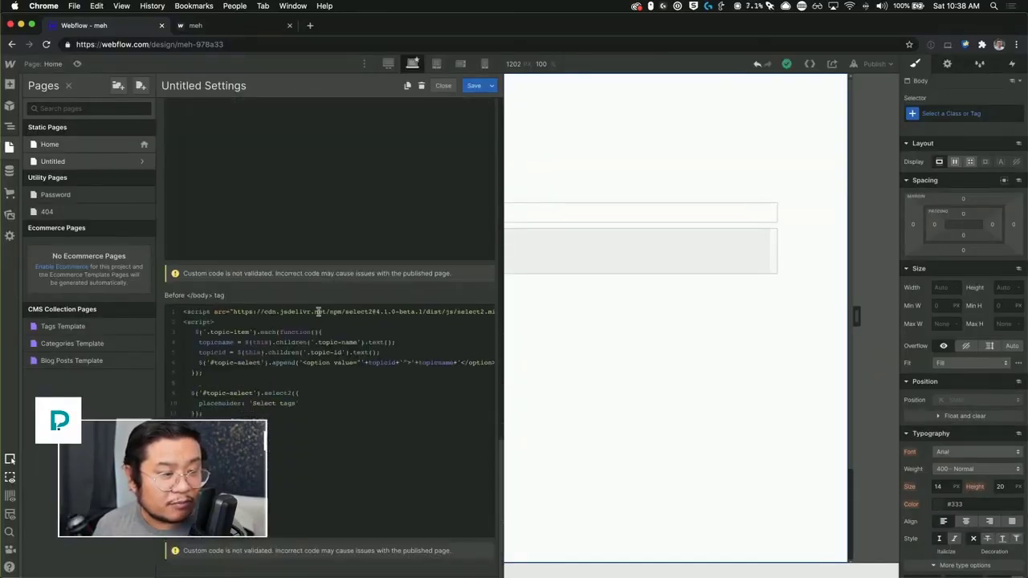
click(318, 311)
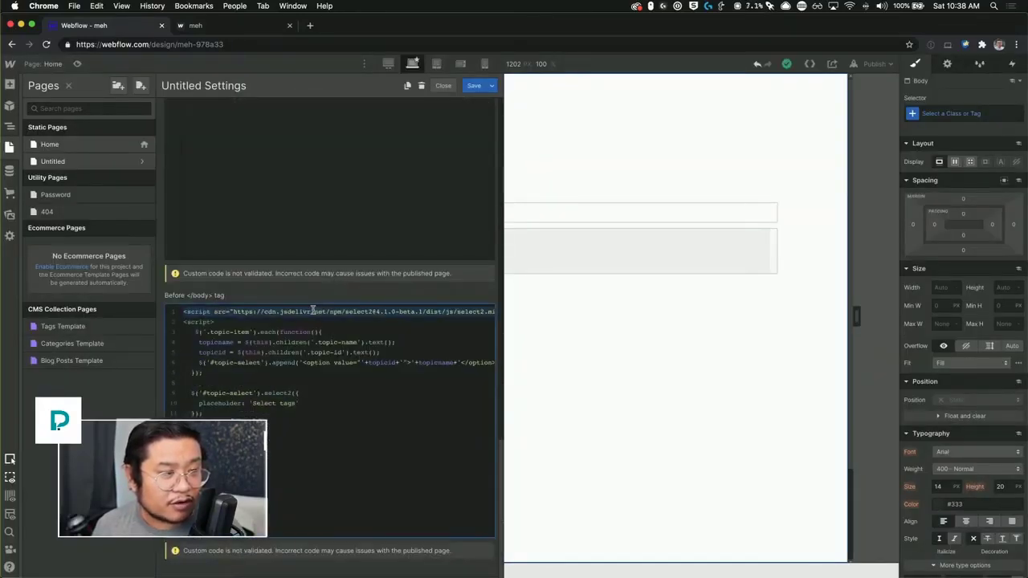
scroll(313, 312, up, 5)
click(142, 143)
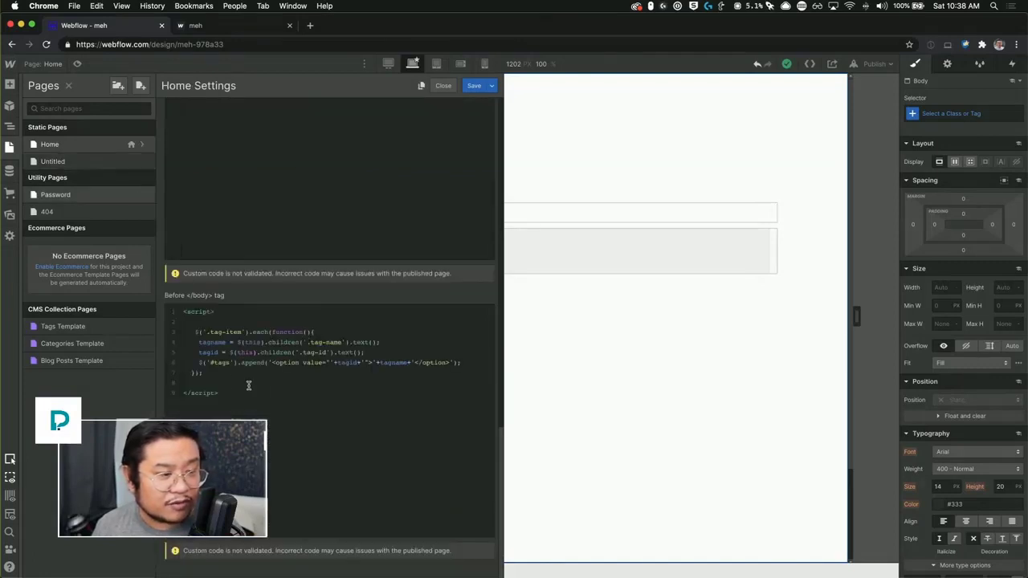
Step: Paste the Select2 script tag on a new first line of Home's Before </body> code and save
click(223, 314)
key(super+Left)
key(Return)
key(Up)
key(super+v)
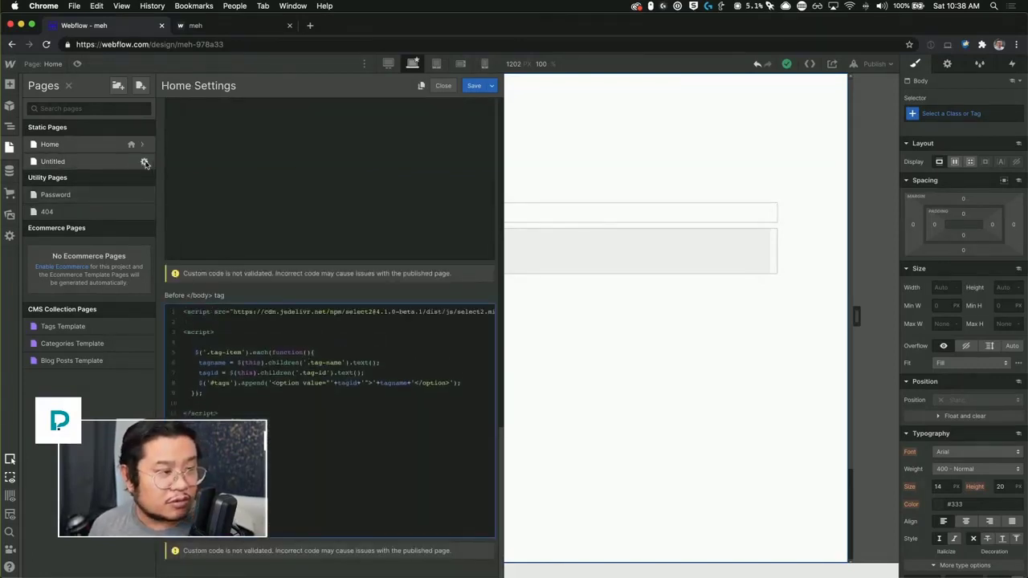
click(146, 163)
click(605, 348)
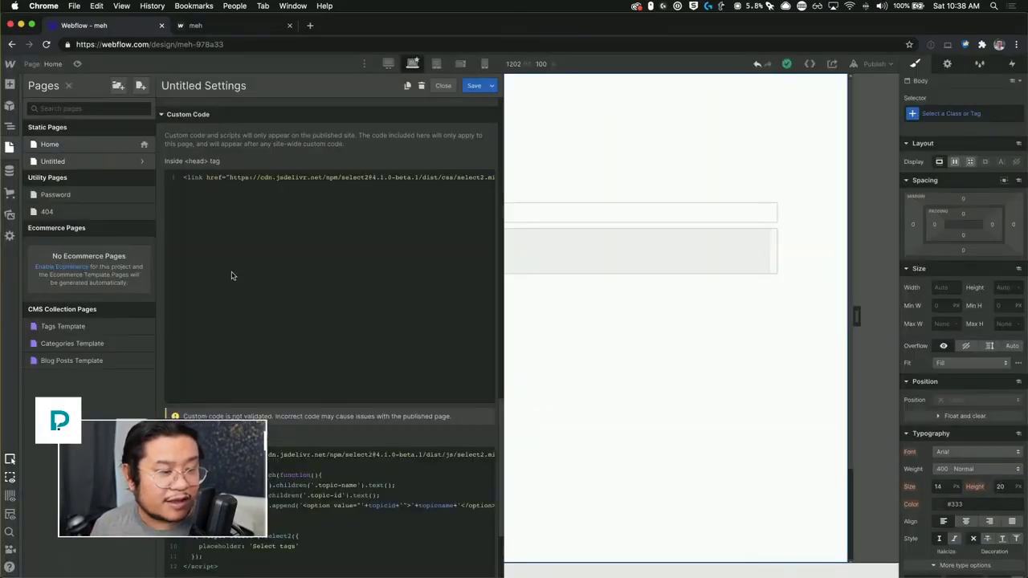
Step: Copy the Select2 setup block from Untitled and paste it after Home's tag loop
scroll(219, 408, down, 2)
drag(220, 408, 172, 393)
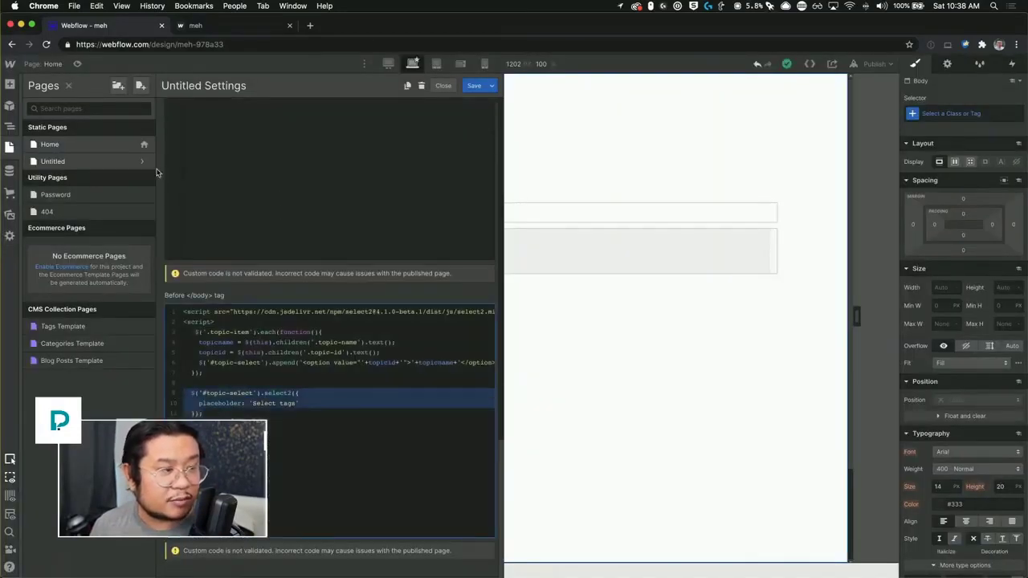
click(142, 144)
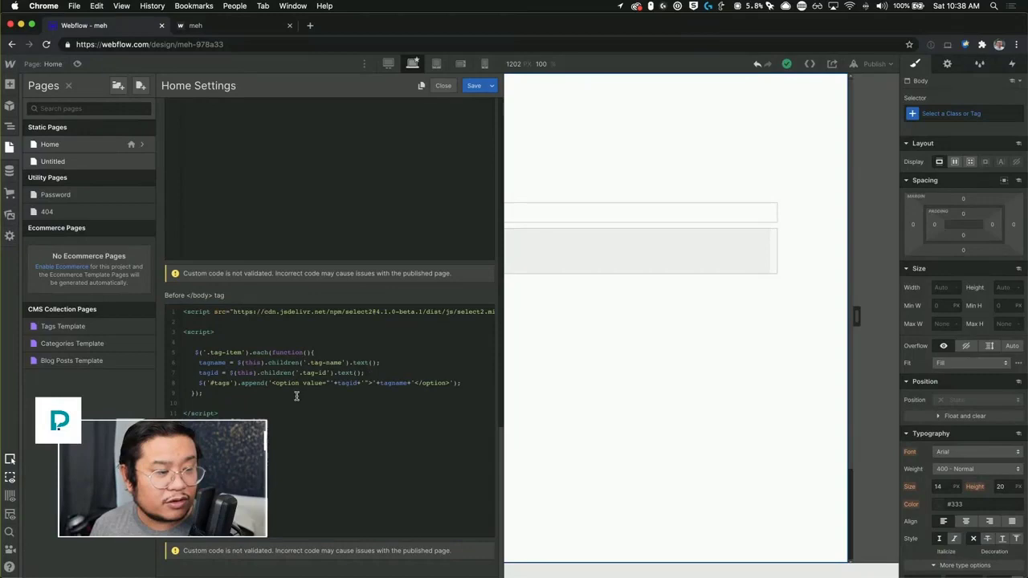
click(231, 397)
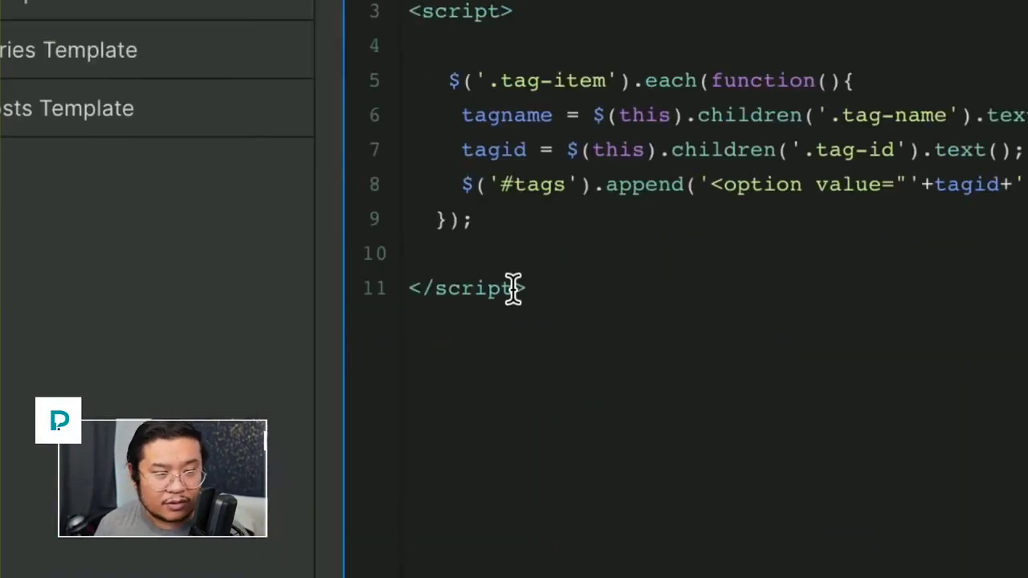
text($('#topic-select').select2({ placeholder: 'Select tags' });)
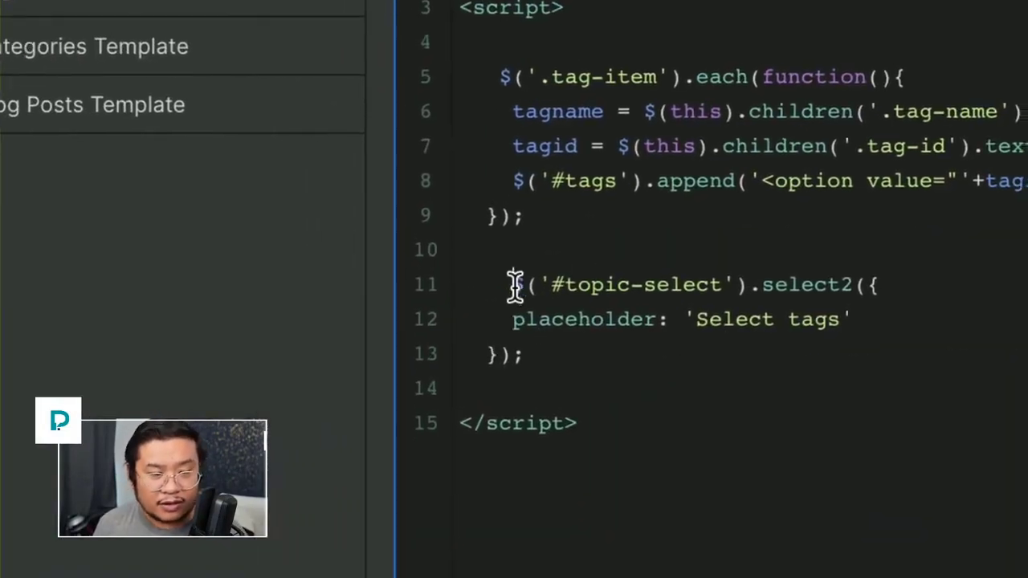
Step: Change the Select2 call's target from #topic-select to #tags
click(512, 286)
key(BackSpace)
key(BackSpace)
key(Right)
key(Right)
key(Right)
key(Right)
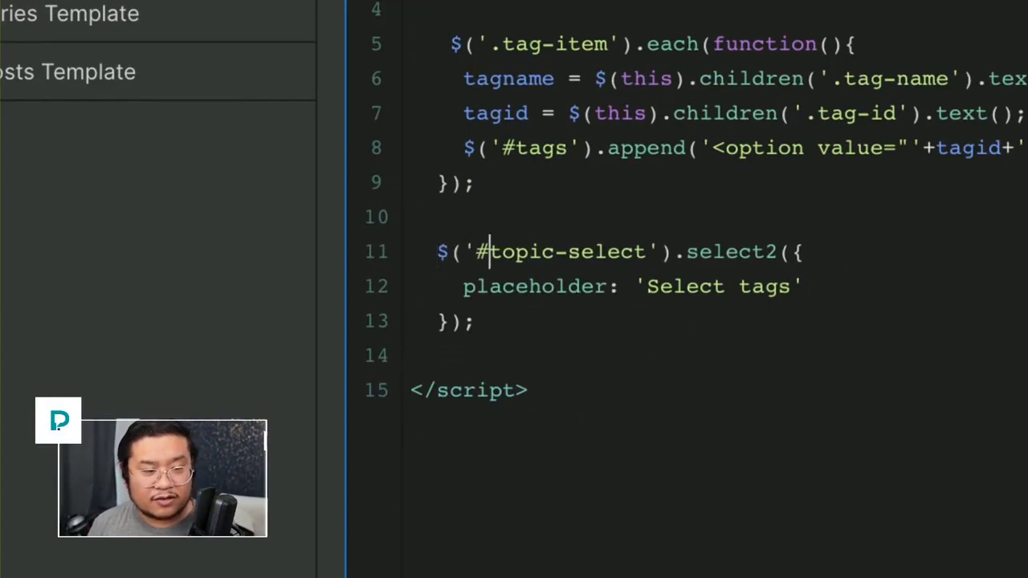
key(ctrl+shift+Right)
key(ctrl+shift+Right)
text(tags)
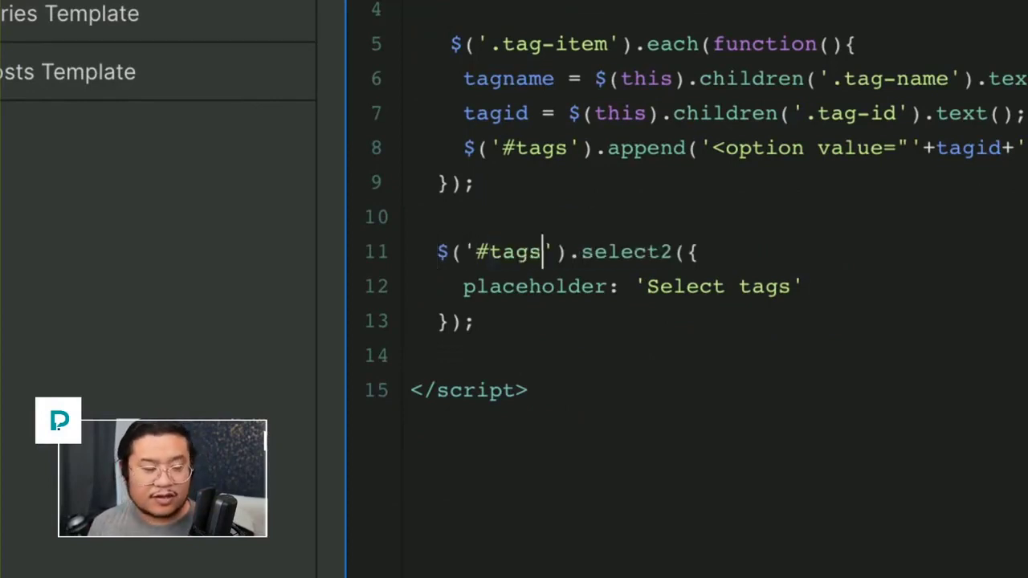
click(544, 318)
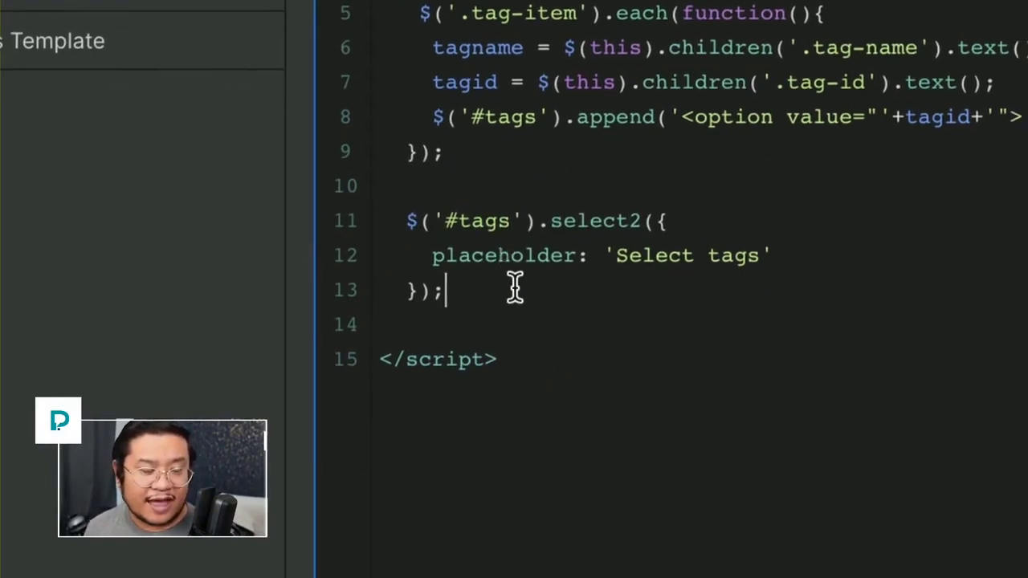
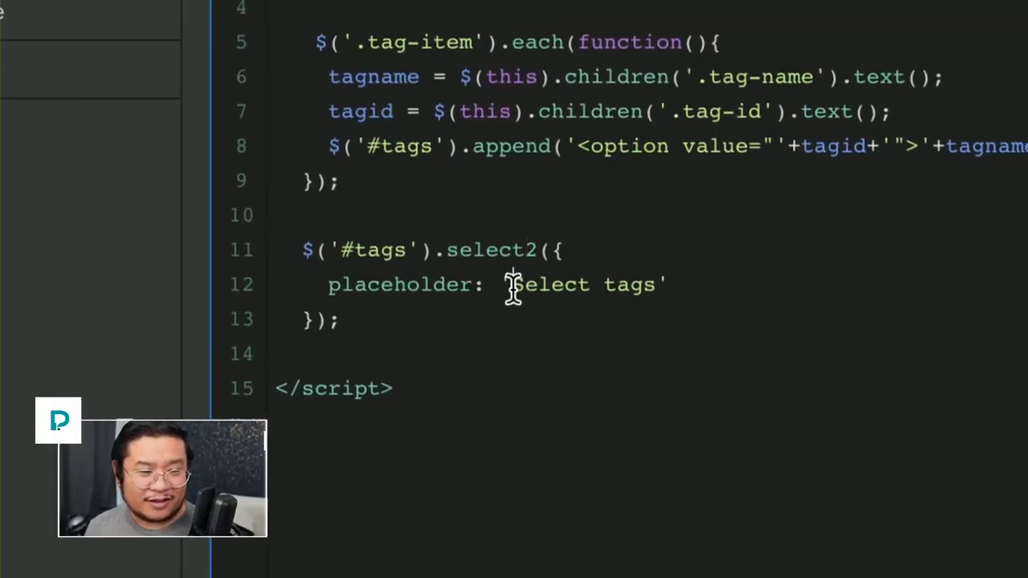
Step: Save Home's custom code and publish the site to its staging domain
drag(512, 288, 641, 293)
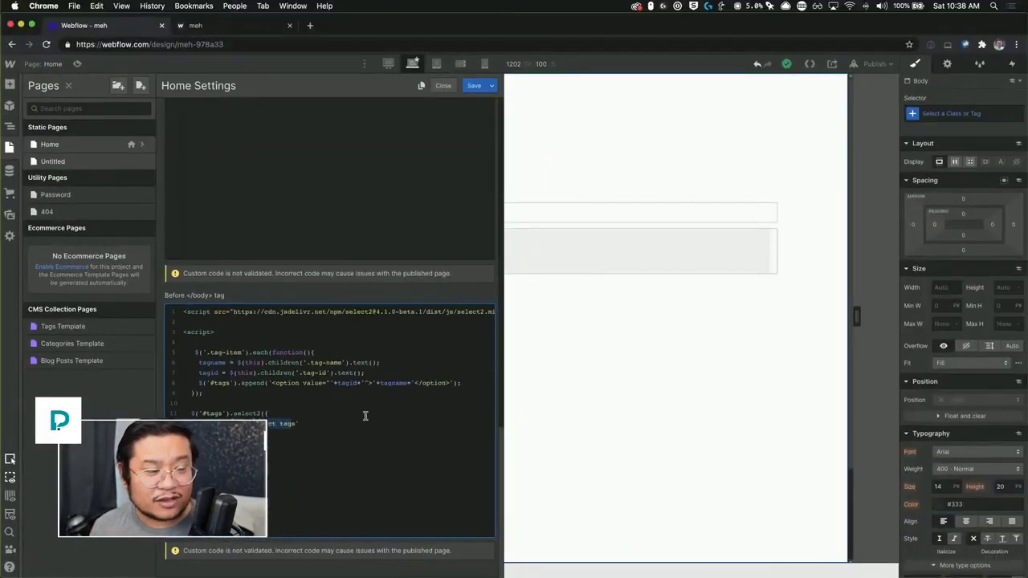
click(475, 85)
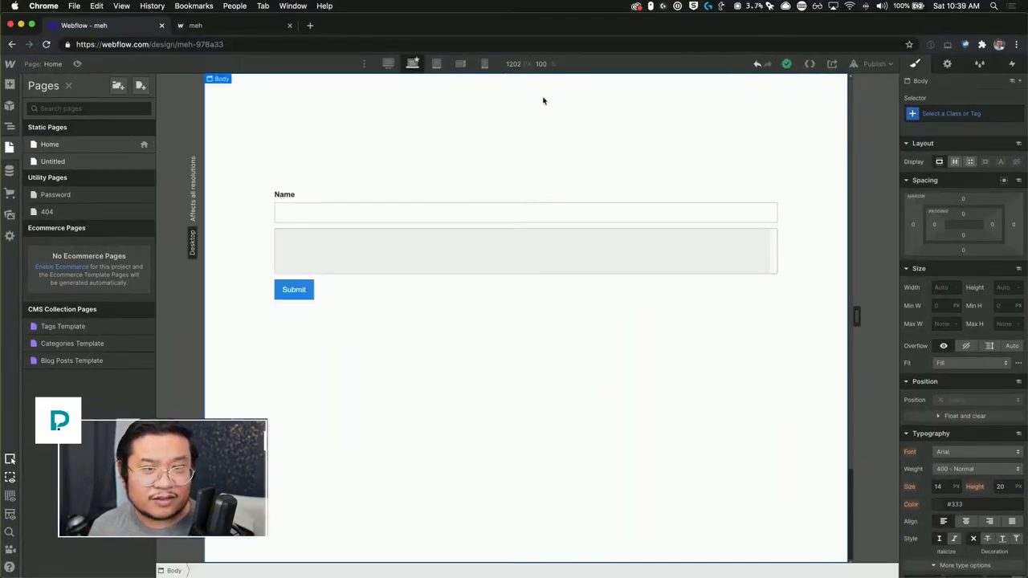
click(876, 64)
click(828, 197)
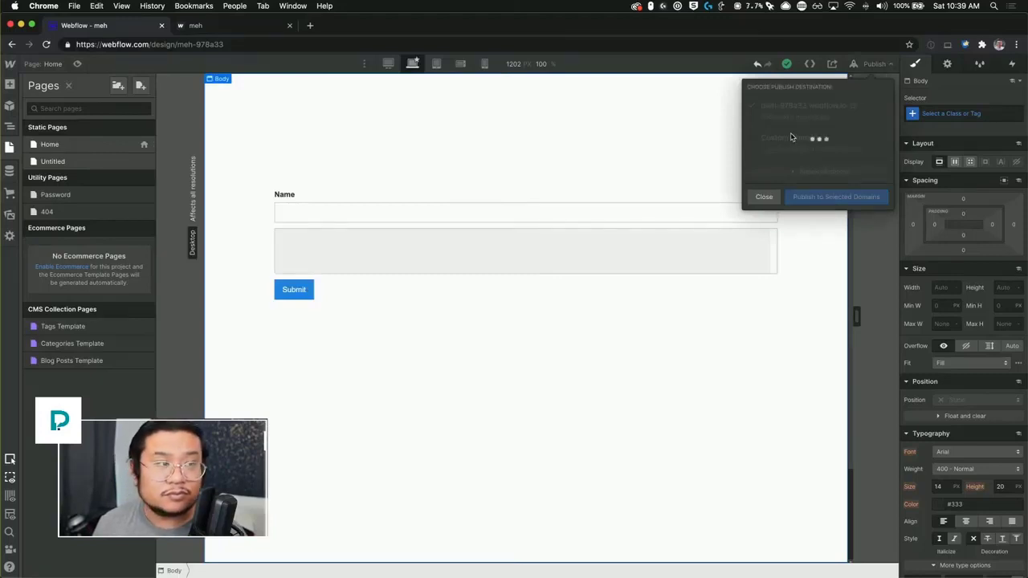
Step: Reload the live site and pick the tags Delectus Placeat and Excepturi Nisi in the form
click(224, 30)
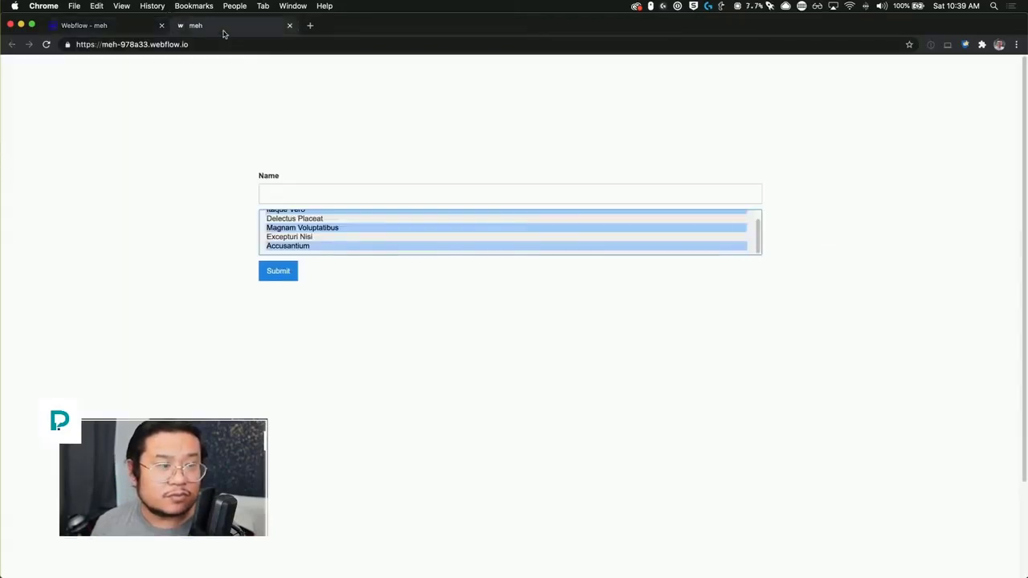
key(super+r)
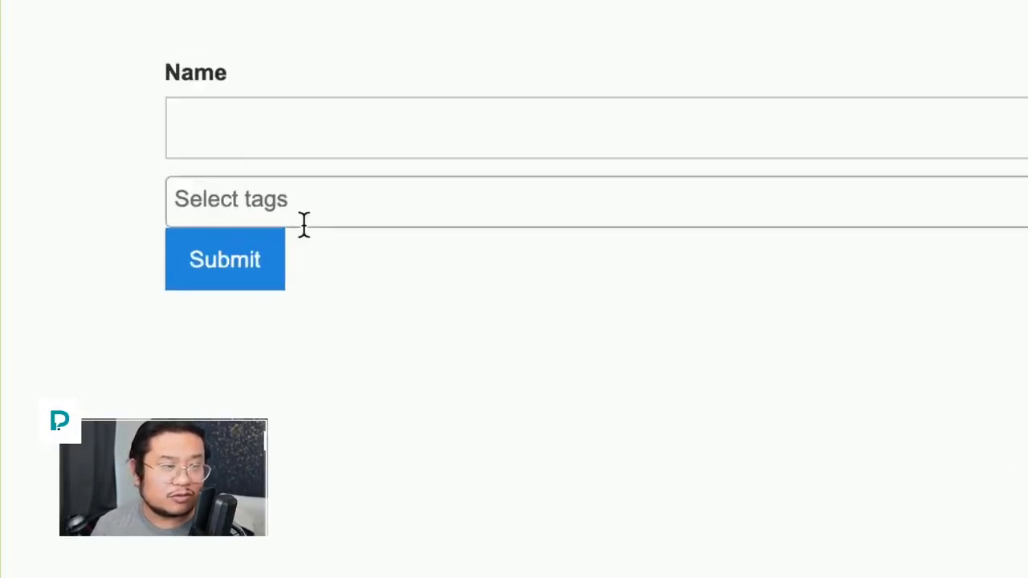
click(515, 286)
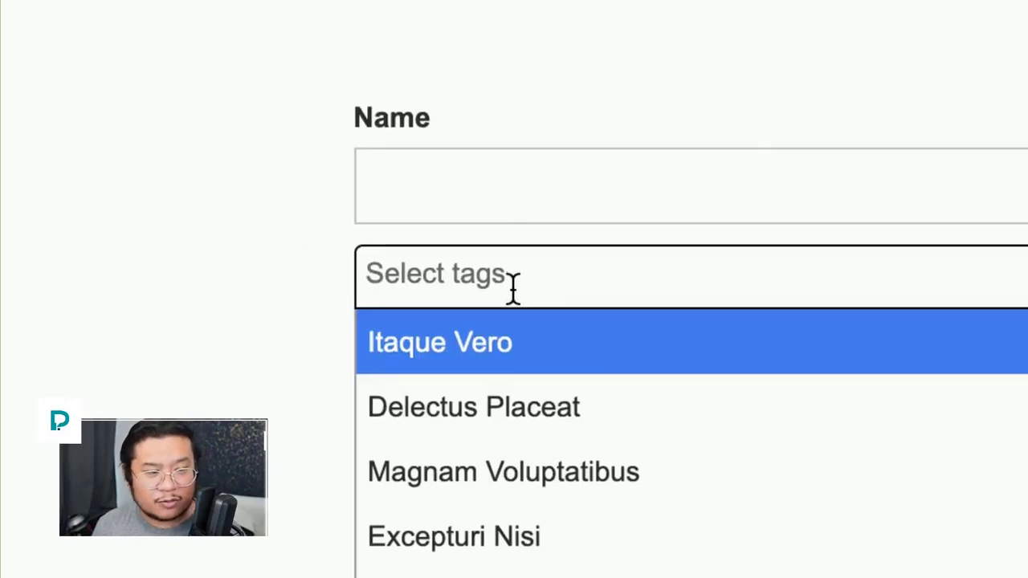
click(514, 291)
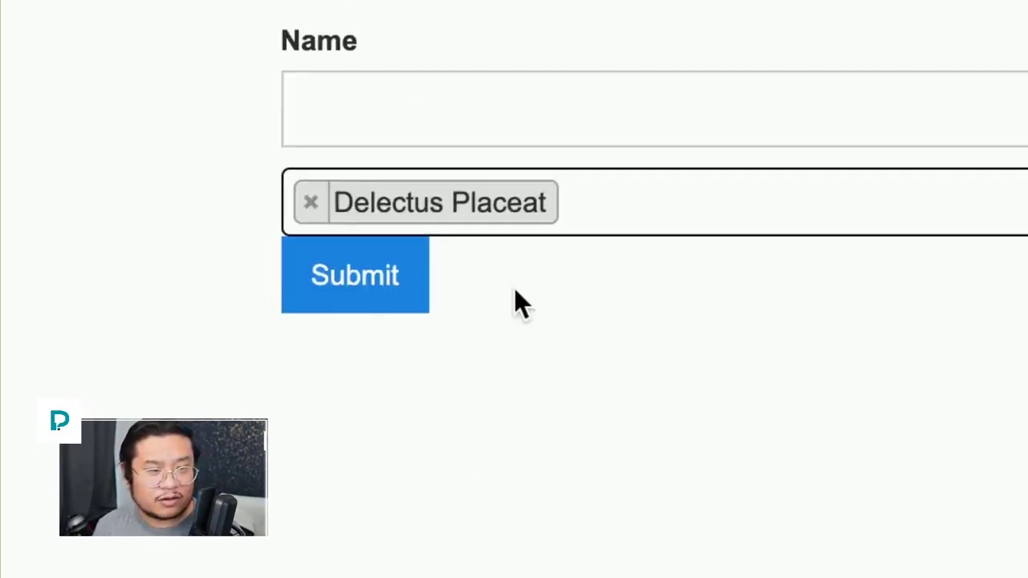
click(677, 203)
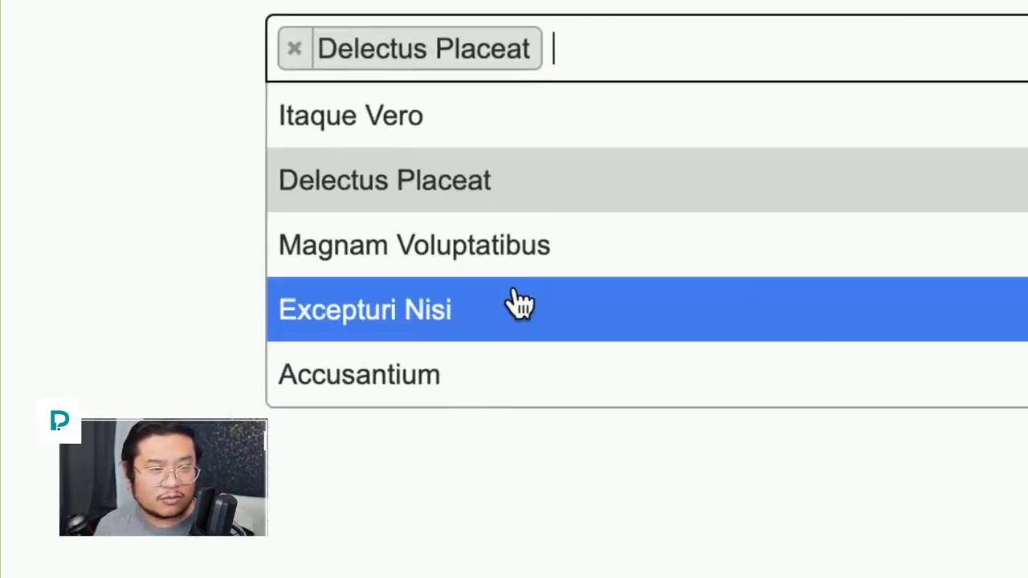
click(438, 534)
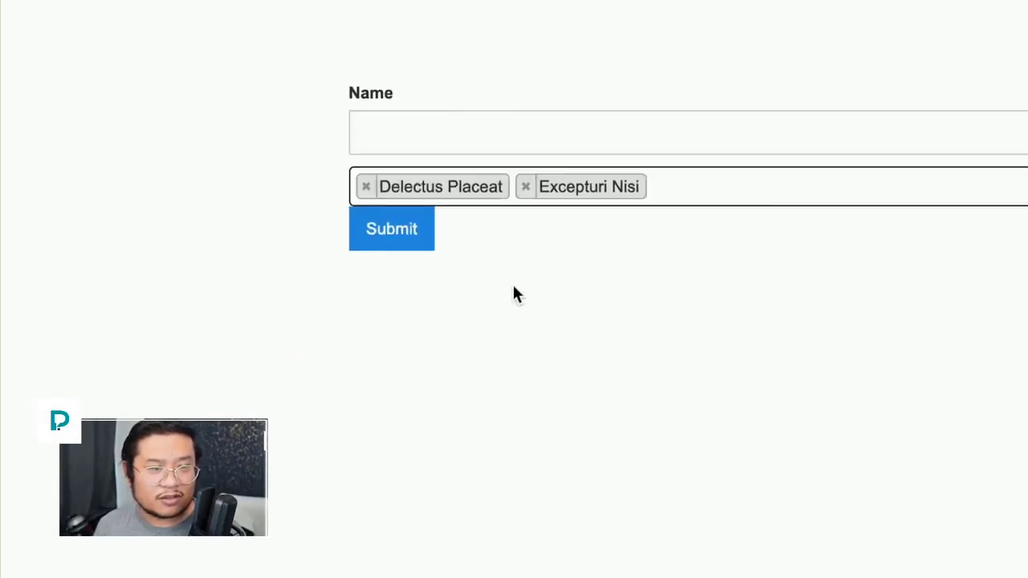
Step: Fill in the Name field, submit the test entry, and return to the Designer
click(362, 197)
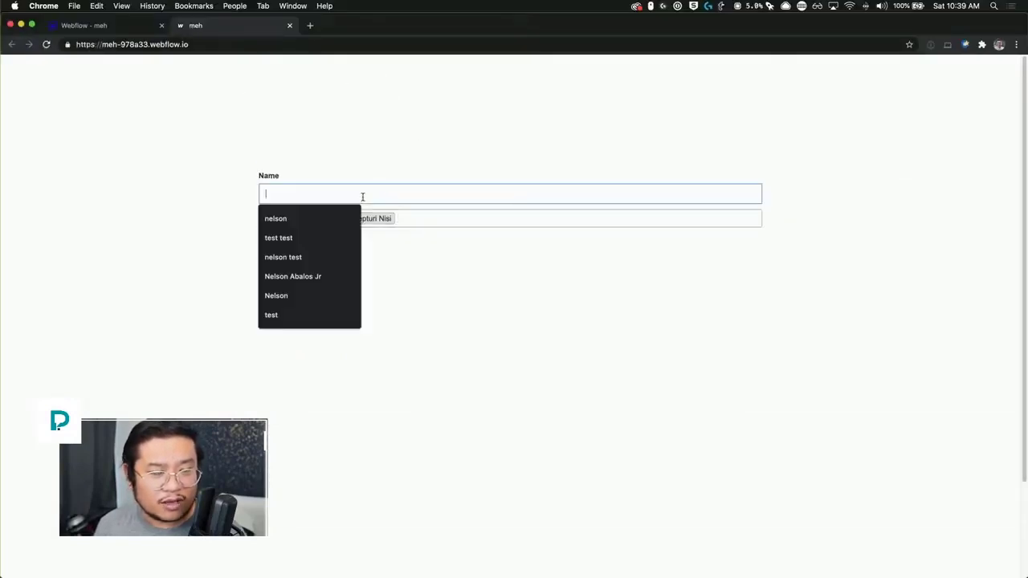
click(291, 223)
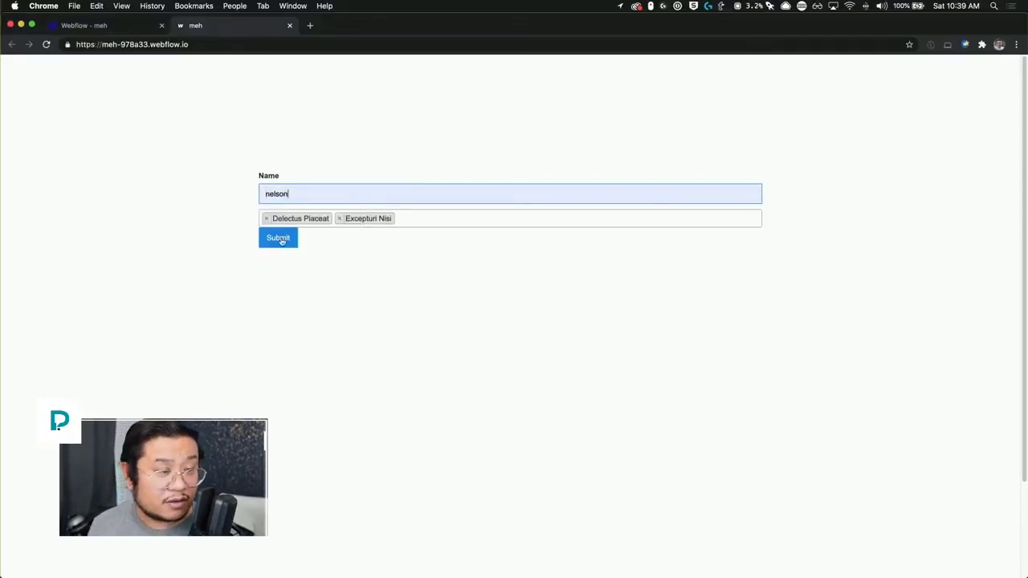
click(281, 239)
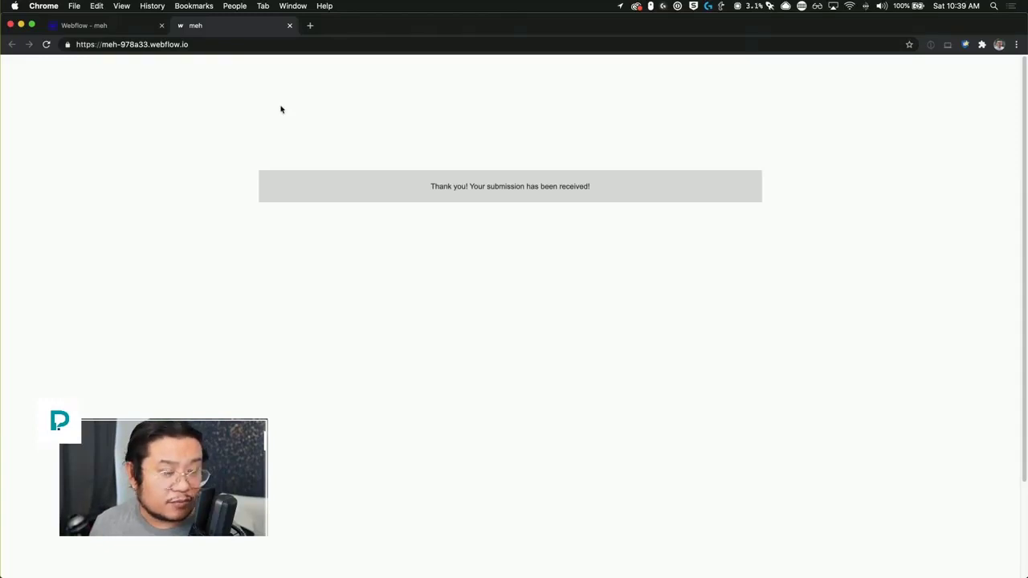
key(super+r)
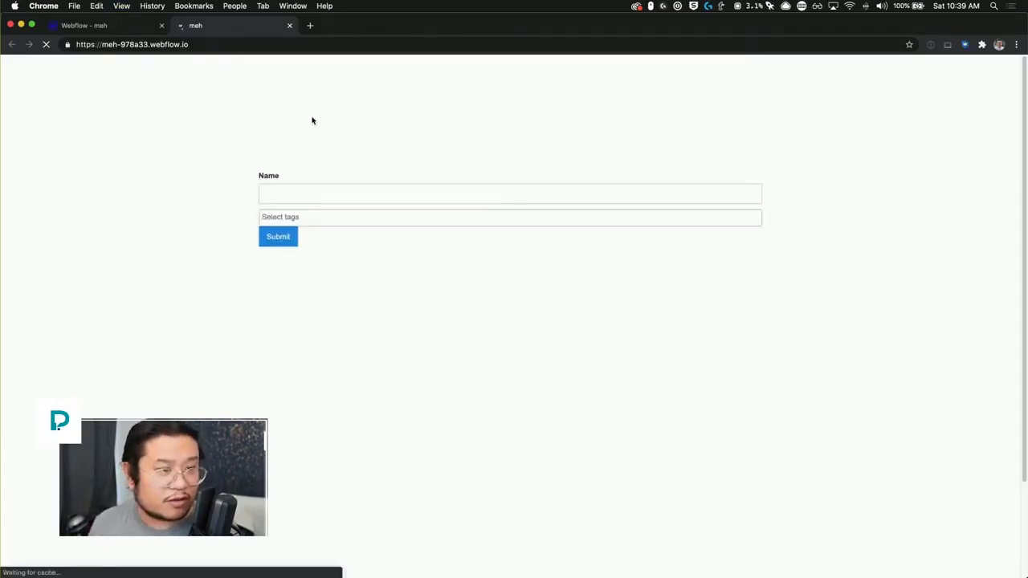
click(124, 31)
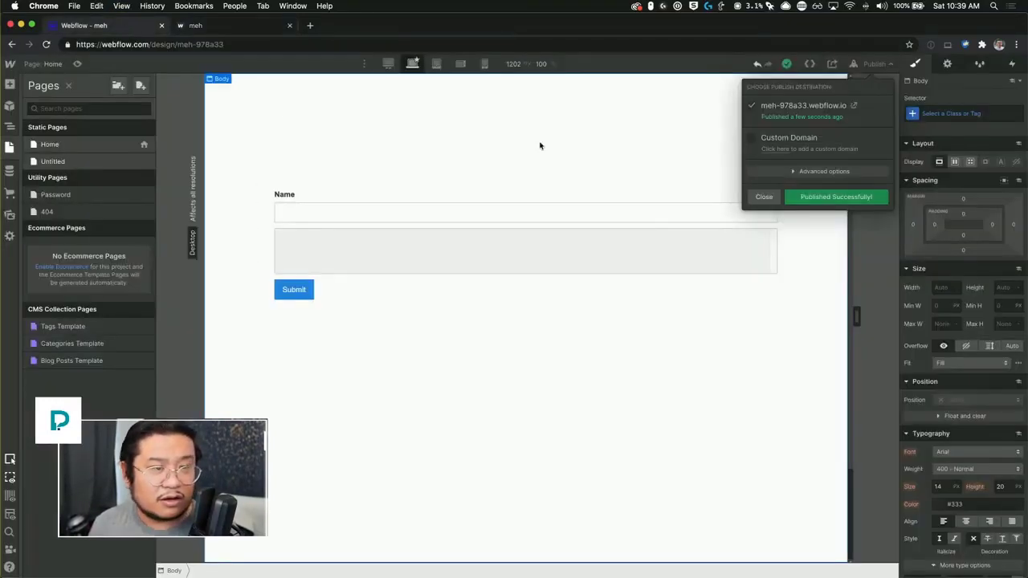
Step: Check Project Settings > Forms for the test submission storing two tag item IDs
click(578, 151)
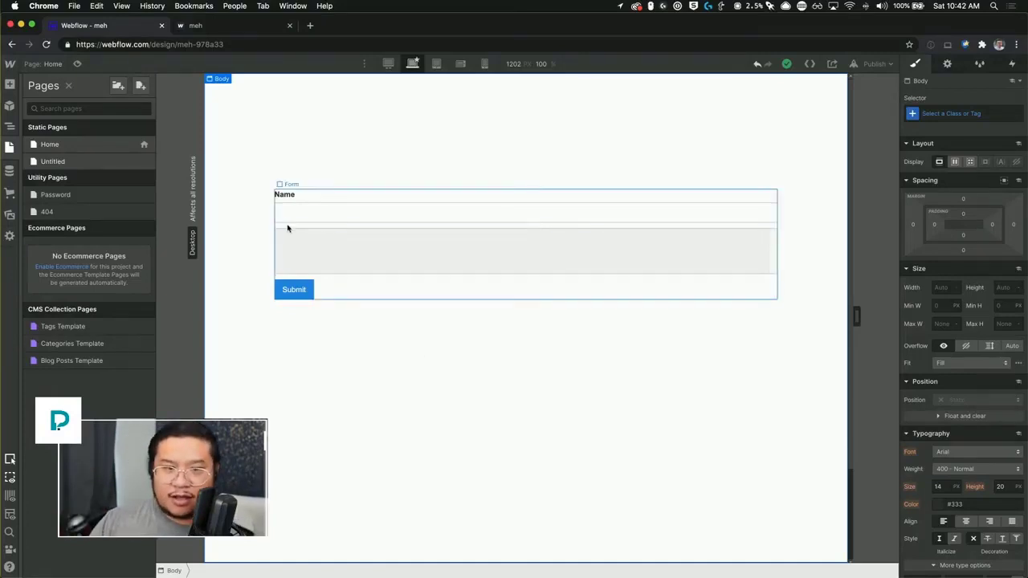
mouse_move(9, 64)
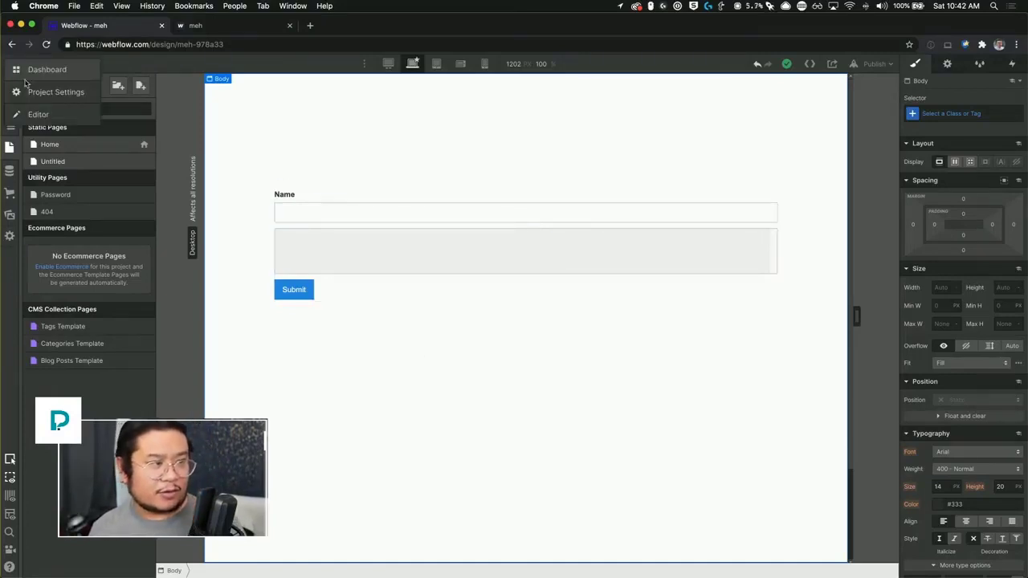
click(32, 92)
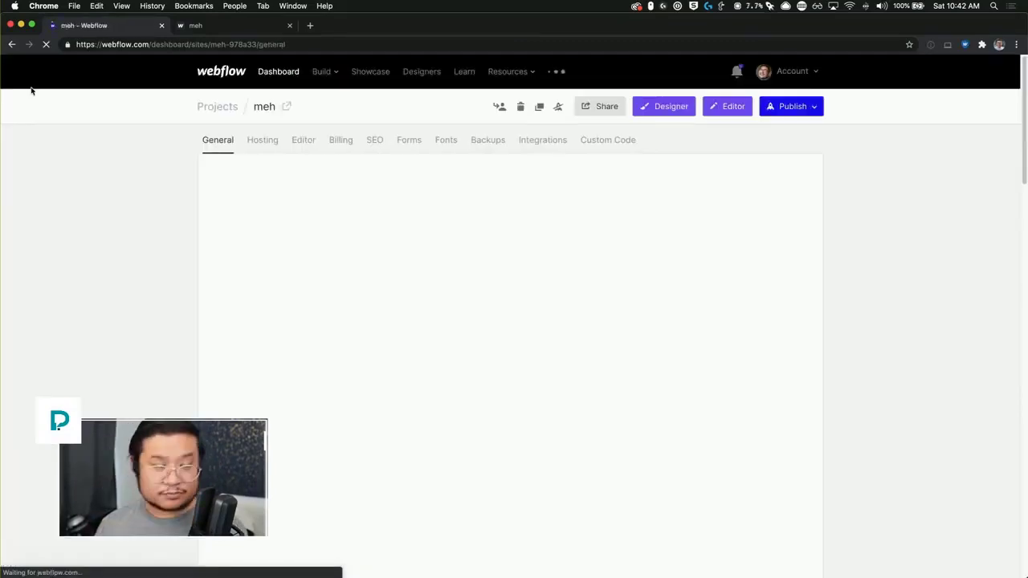
click(408, 140)
scroll(506, 308, down, 1)
scroll(507, 308, down, 18)
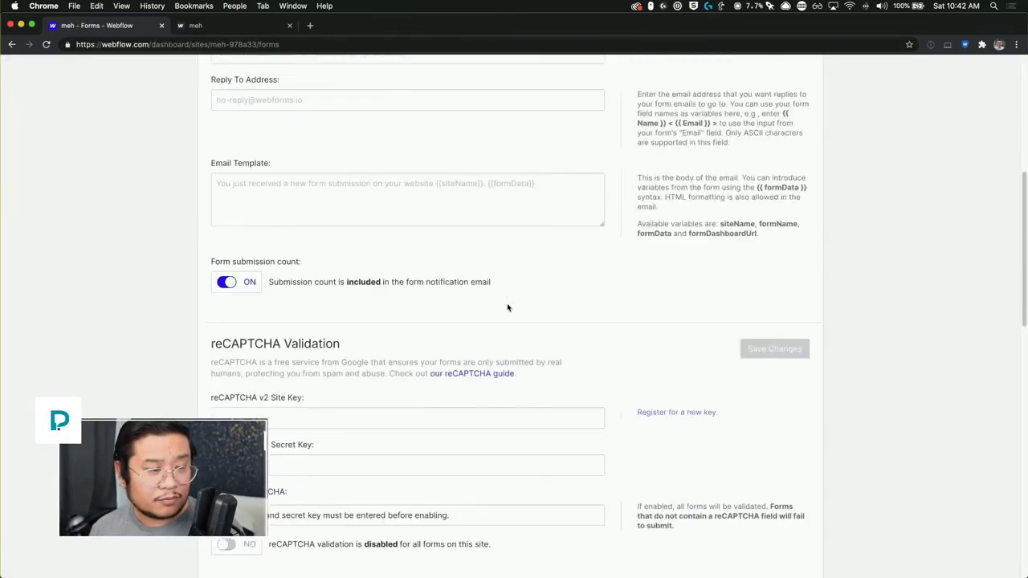
scroll(507, 305, down, 10)
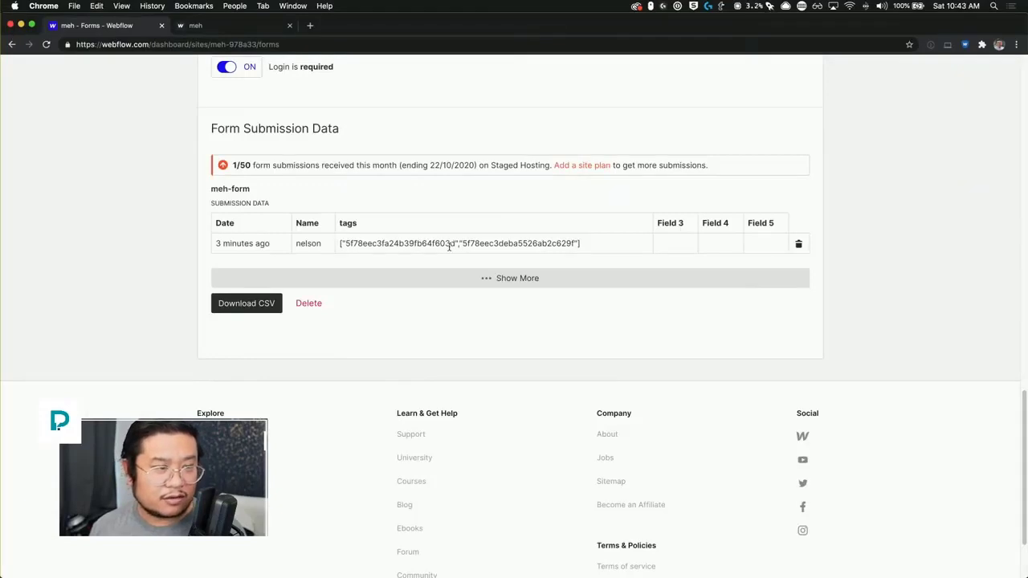
scroll(449, 248, up, 5)
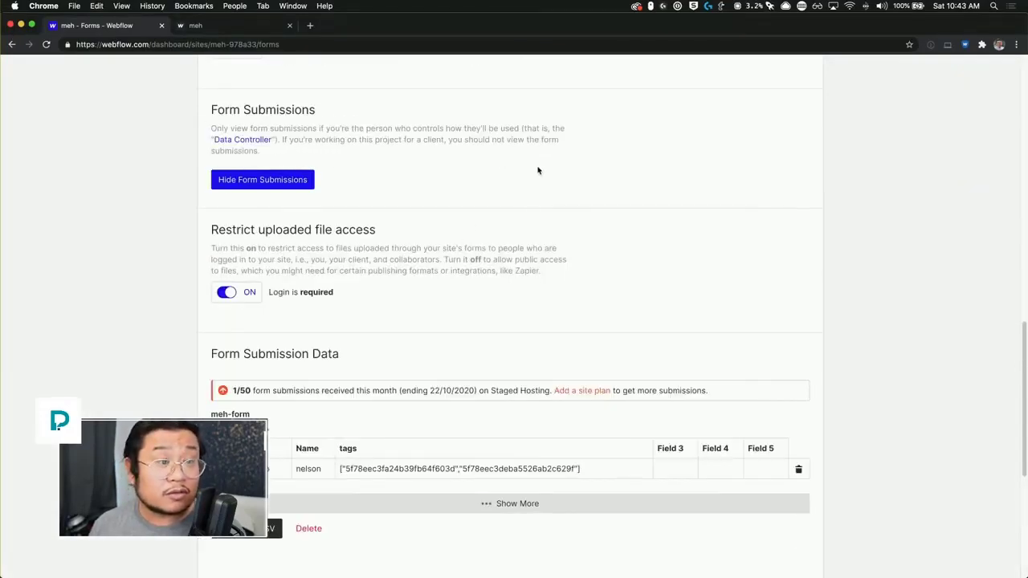
key(ctrl+Up)
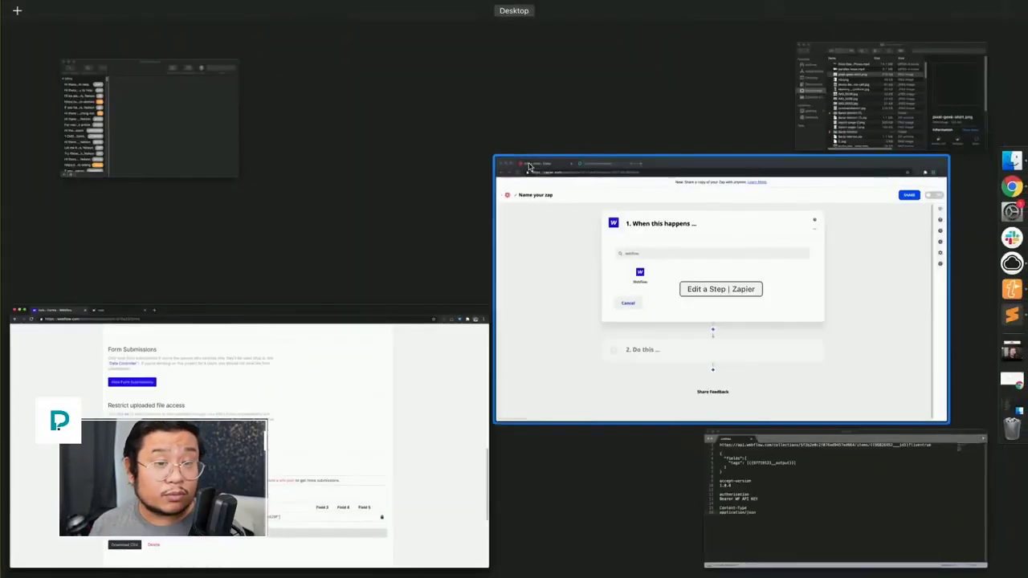
Step: Set the Zap trigger to Webflow's Form Submission event
click(532, 261)
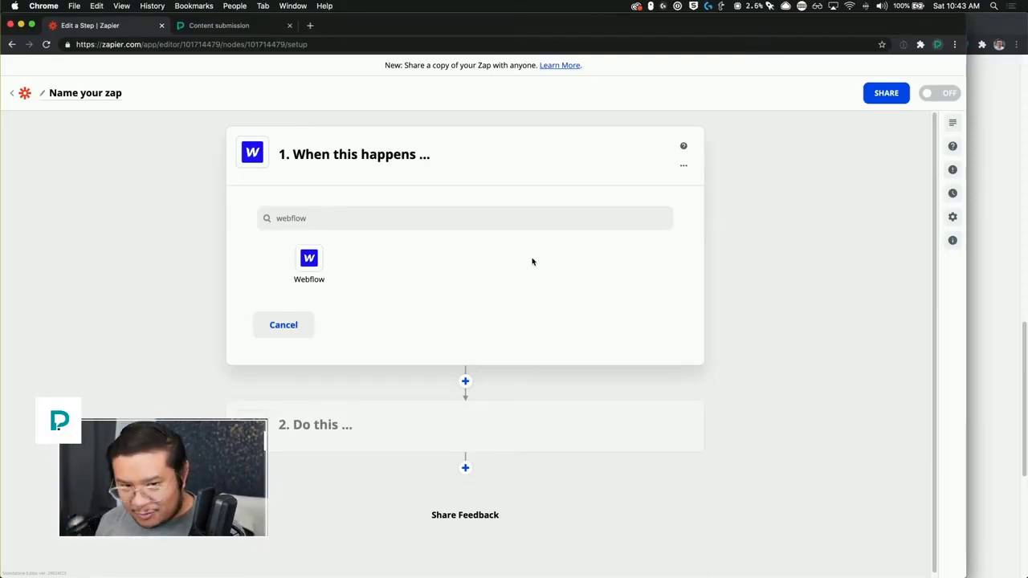
click(326, 253)
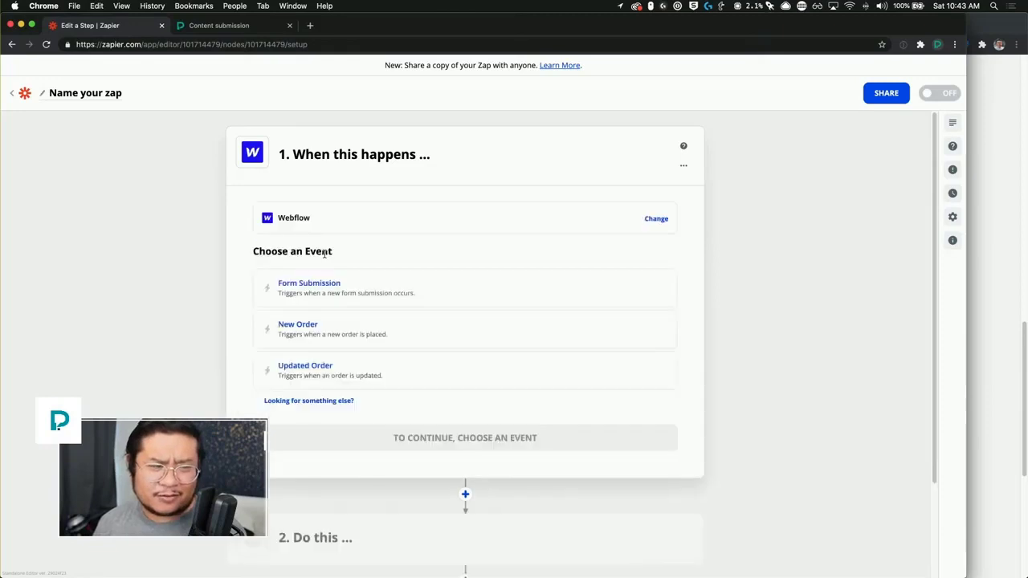
click(341, 293)
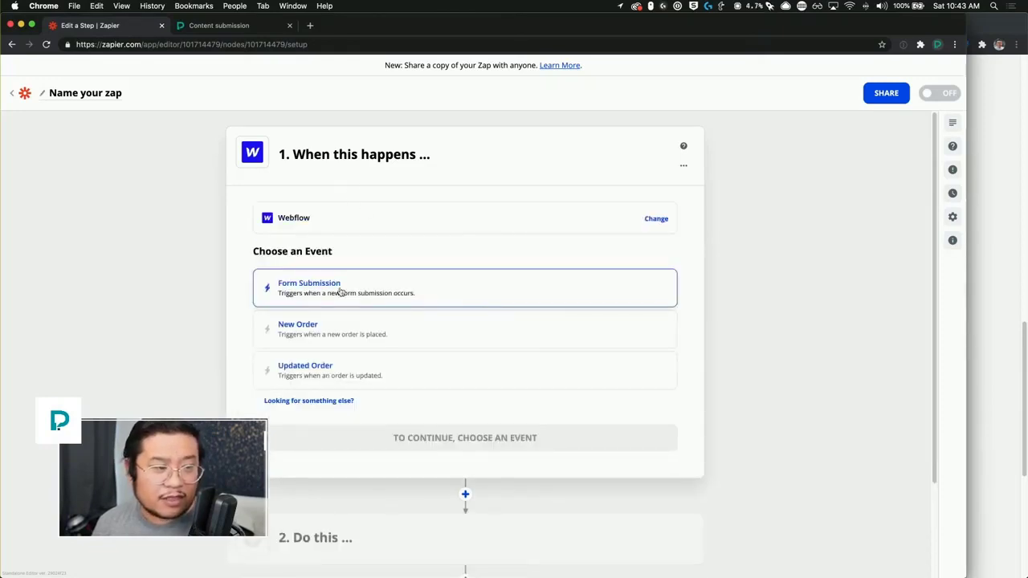
triple_click(324, 288)
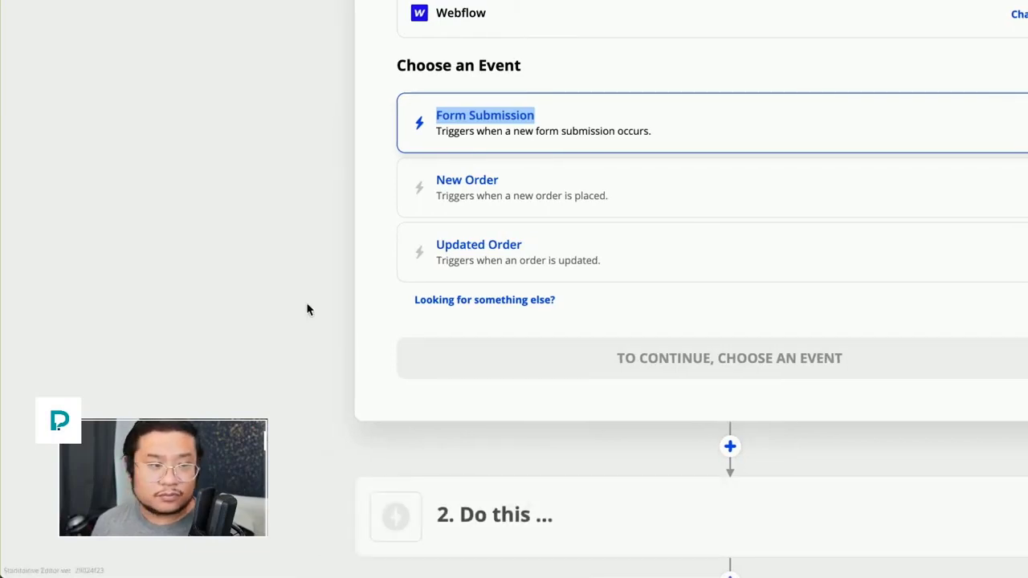
click(446, 142)
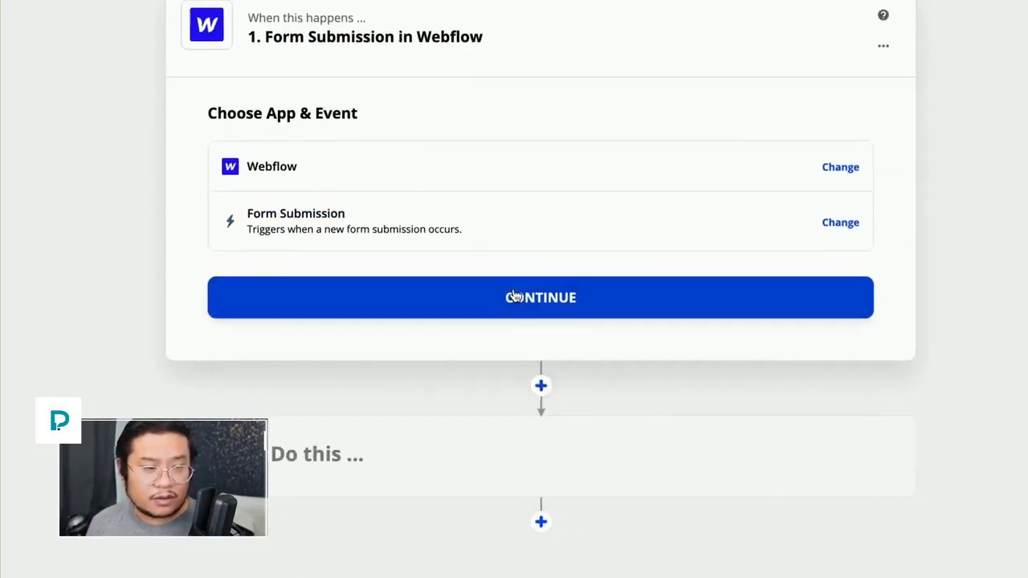
click(699, 336)
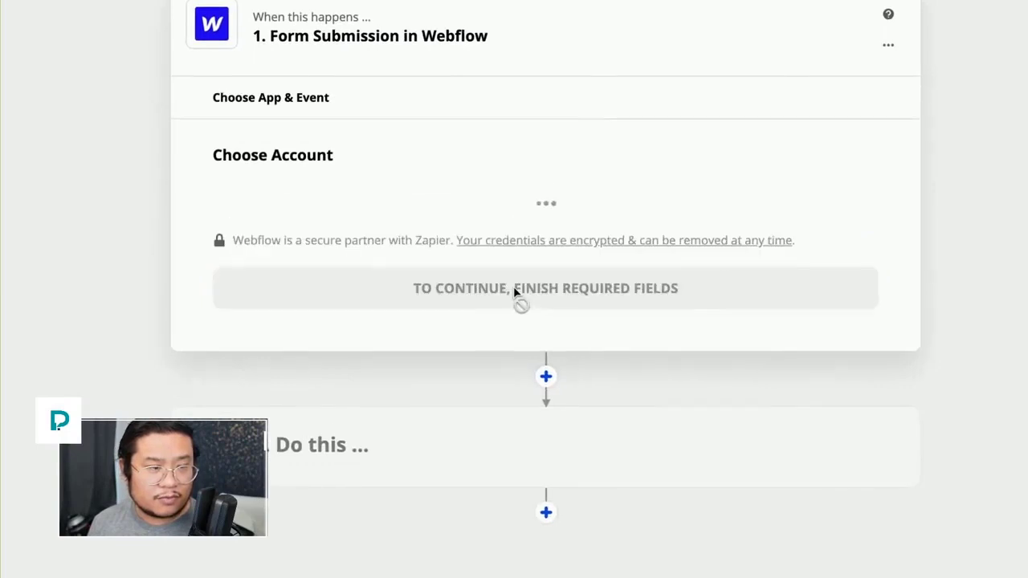
Step: Connect the MEH Webflow account and choose site meh and form meh-form
click(514, 291)
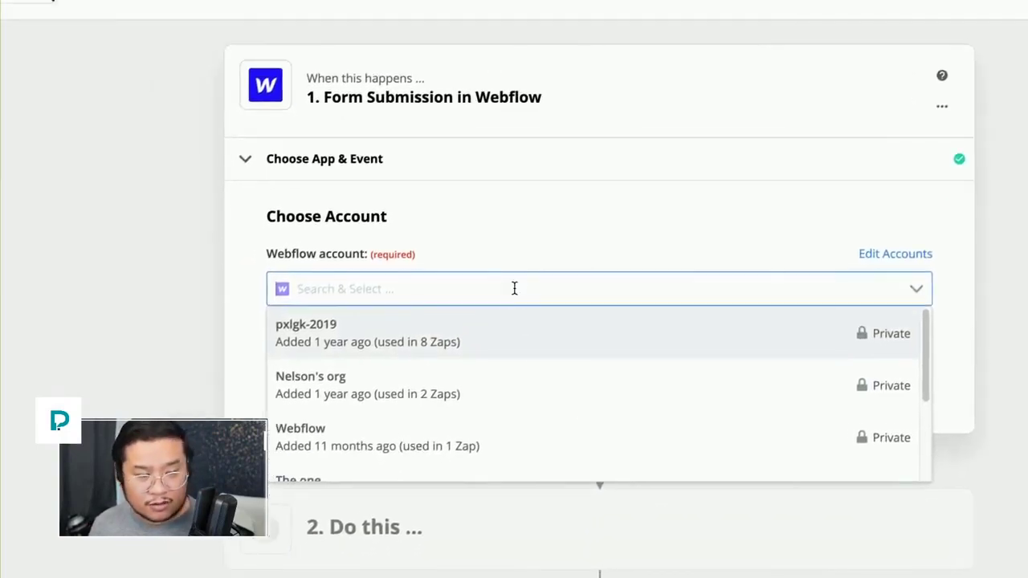
text(meh)
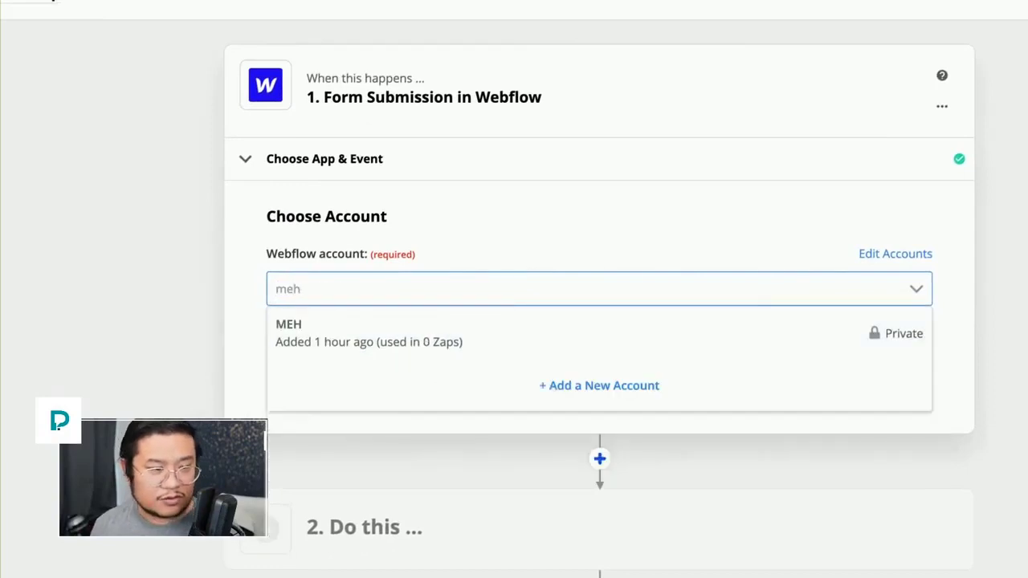
click(515, 296)
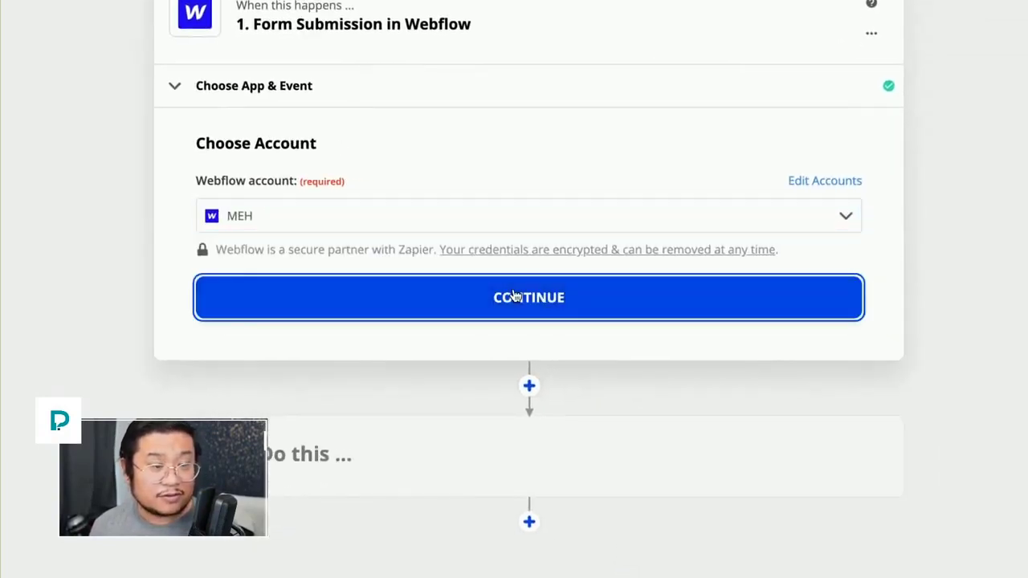
click(515, 295)
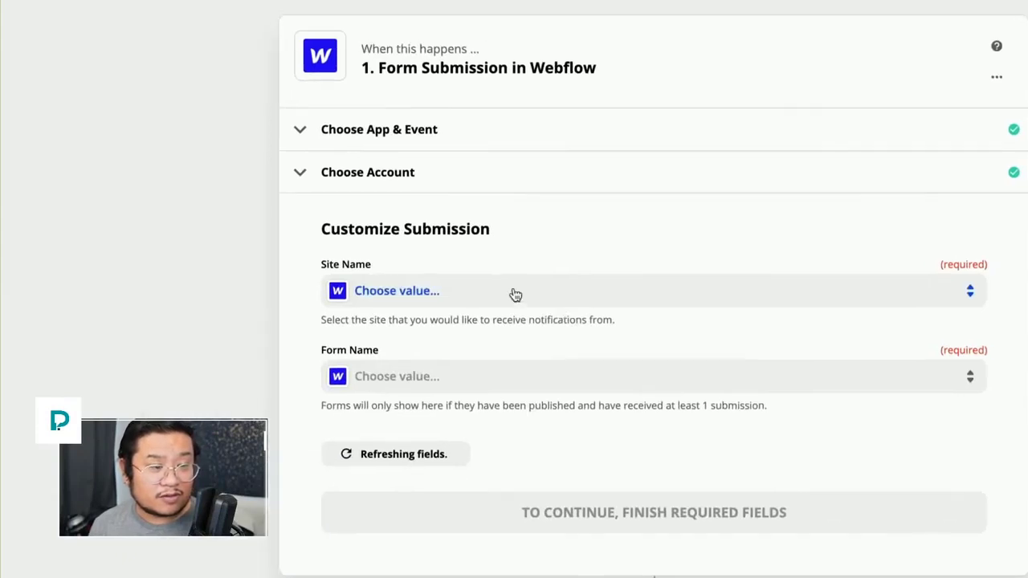
click(513, 292)
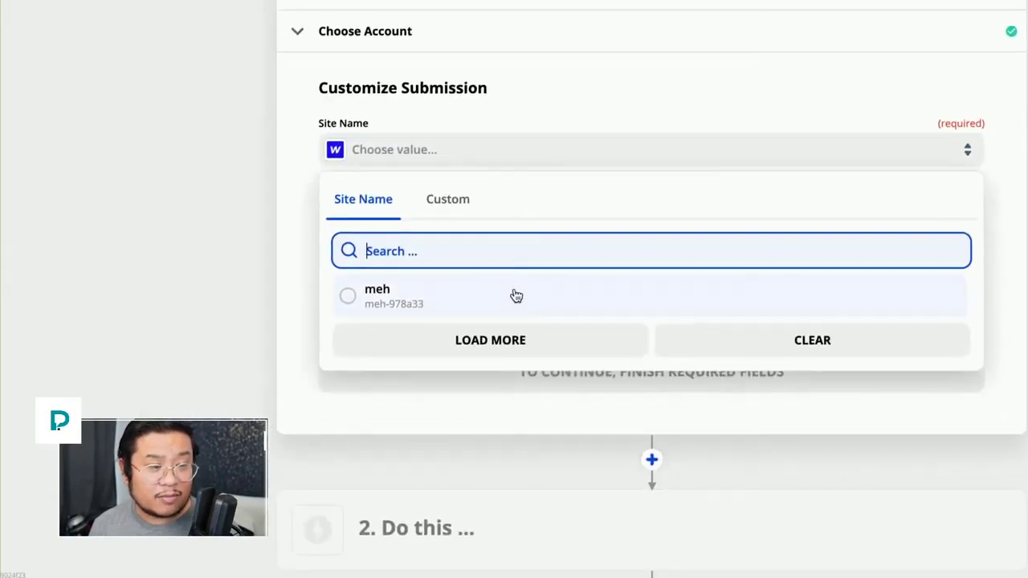
click(517, 429)
click(560, 242)
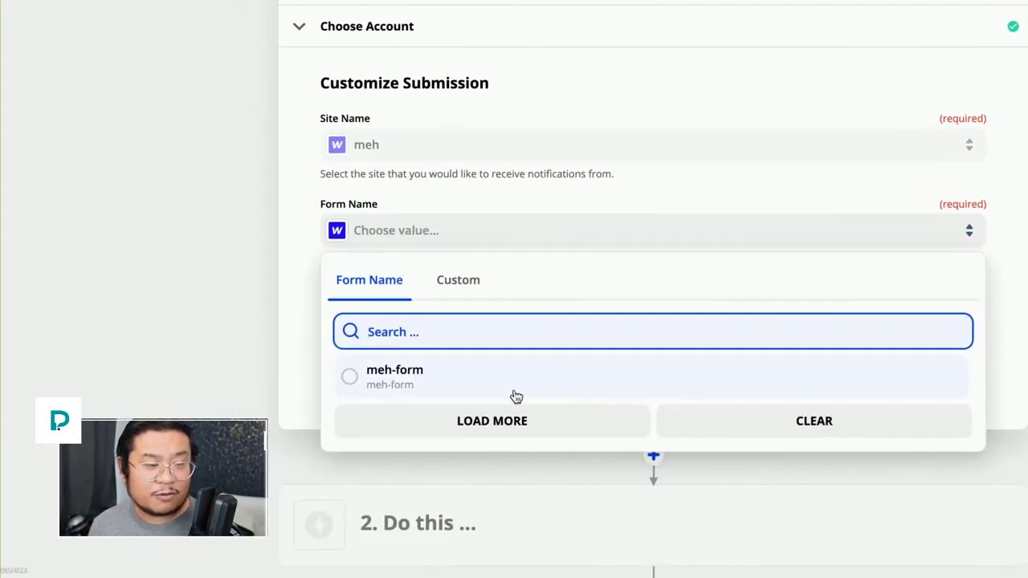
click(517, 396)
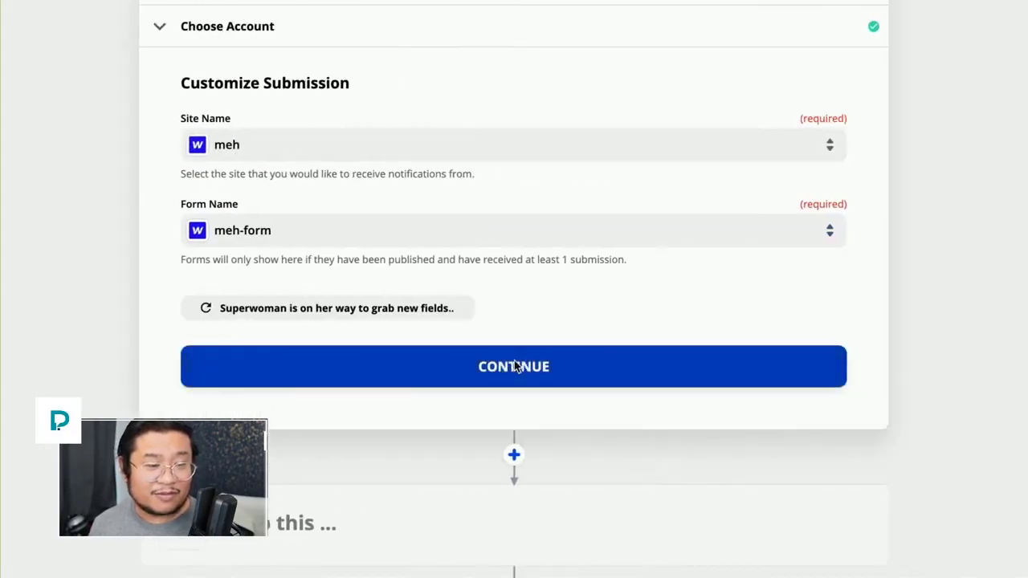
click(517, 366)
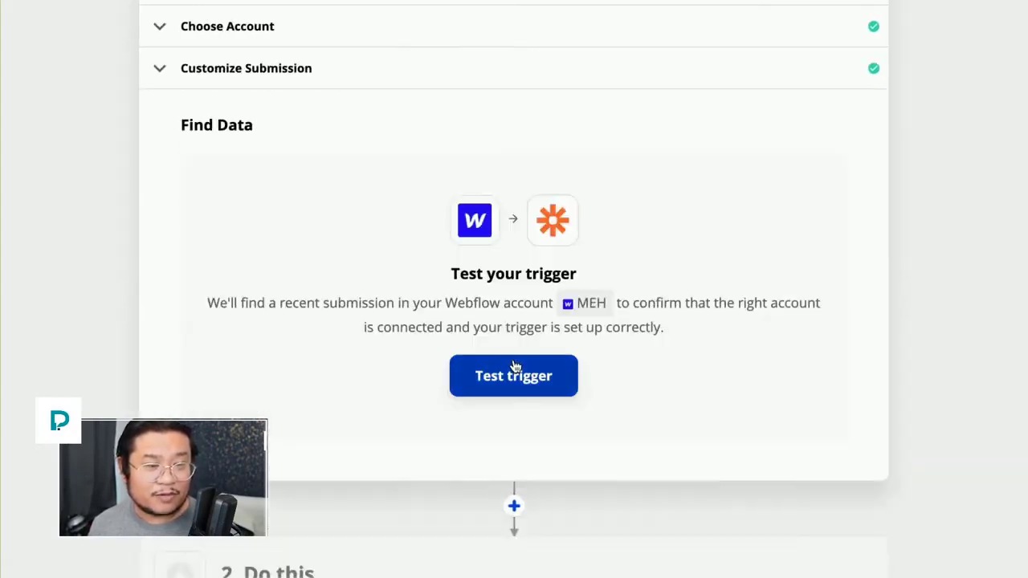
Step: Test the trigger, review the sample's name and tag IDs, and continue to step two
click(515, 368)
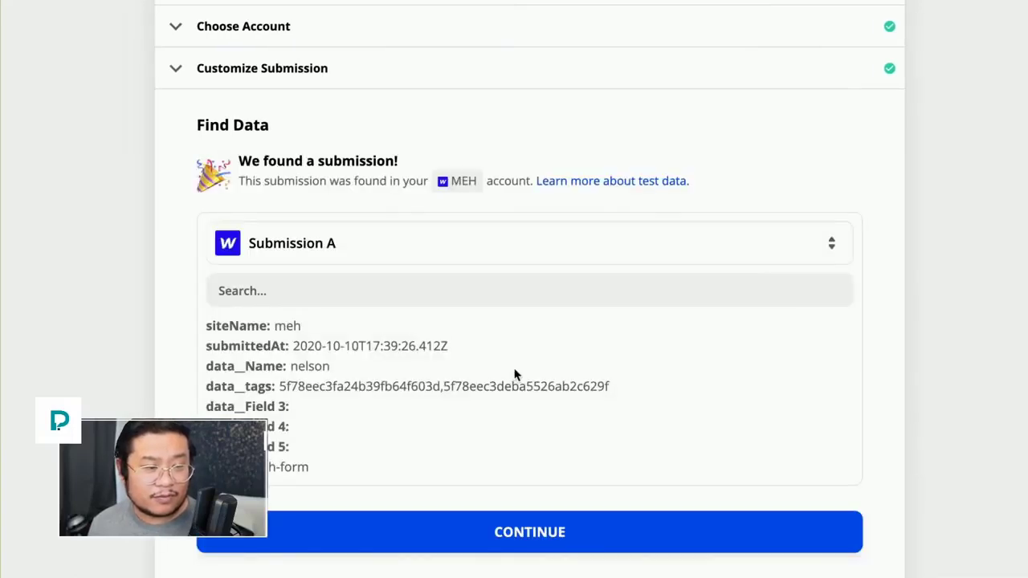
double_click(312, 366)
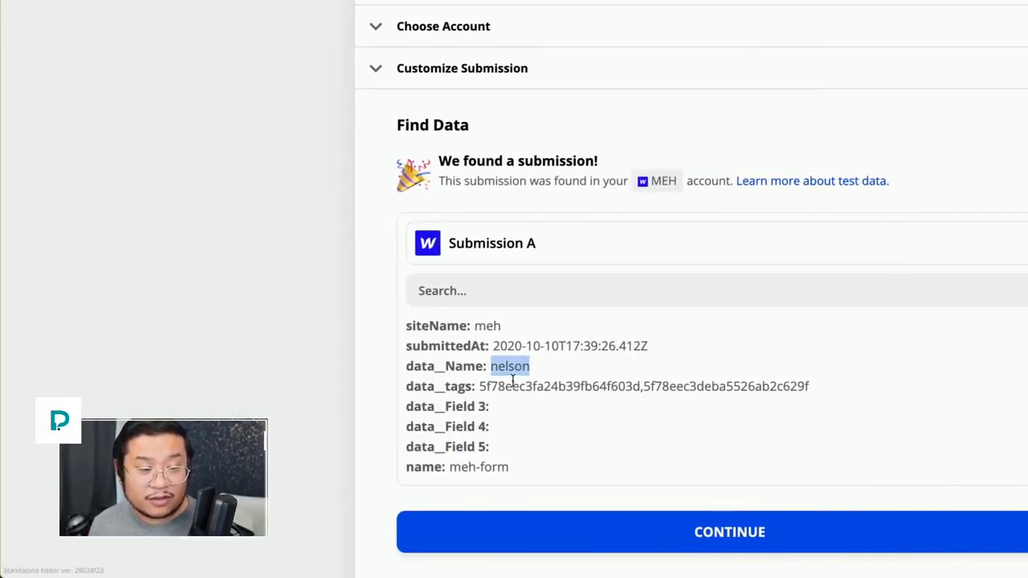
drag(481, 386, 764, 397)
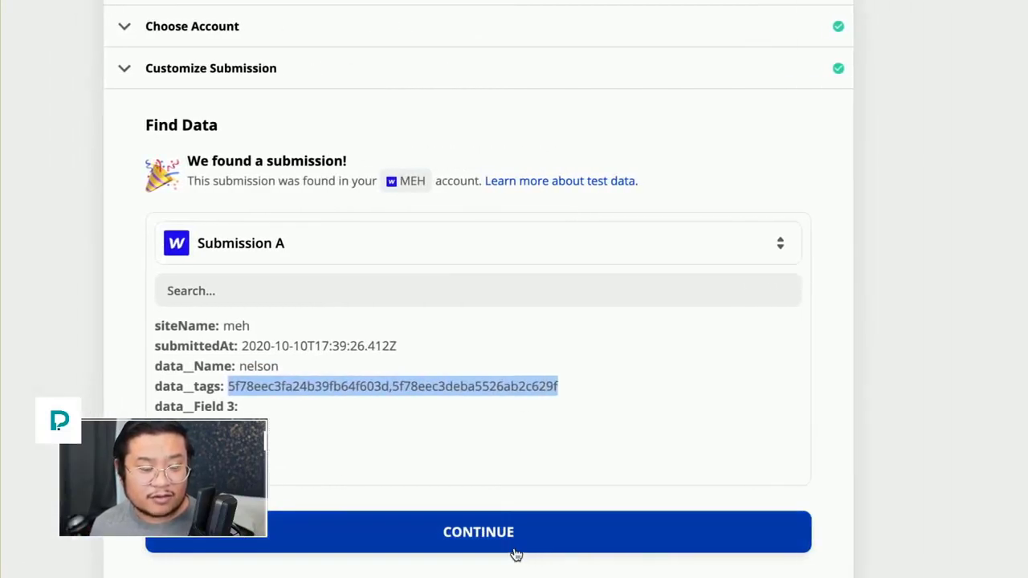
click(515, 549)
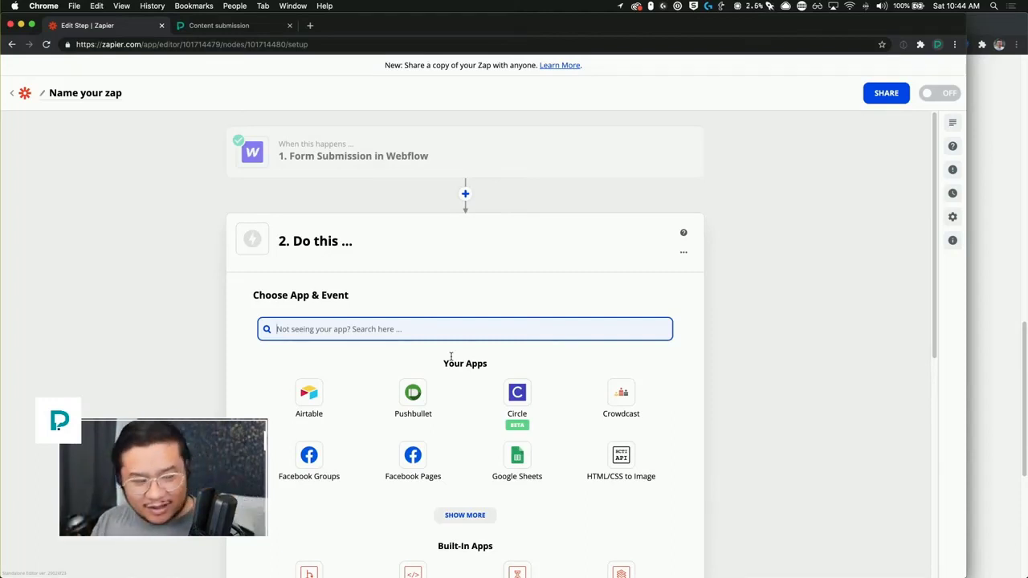
Step: Make step two Webflow's Create Live Item action using the MEH account
text(webflow)
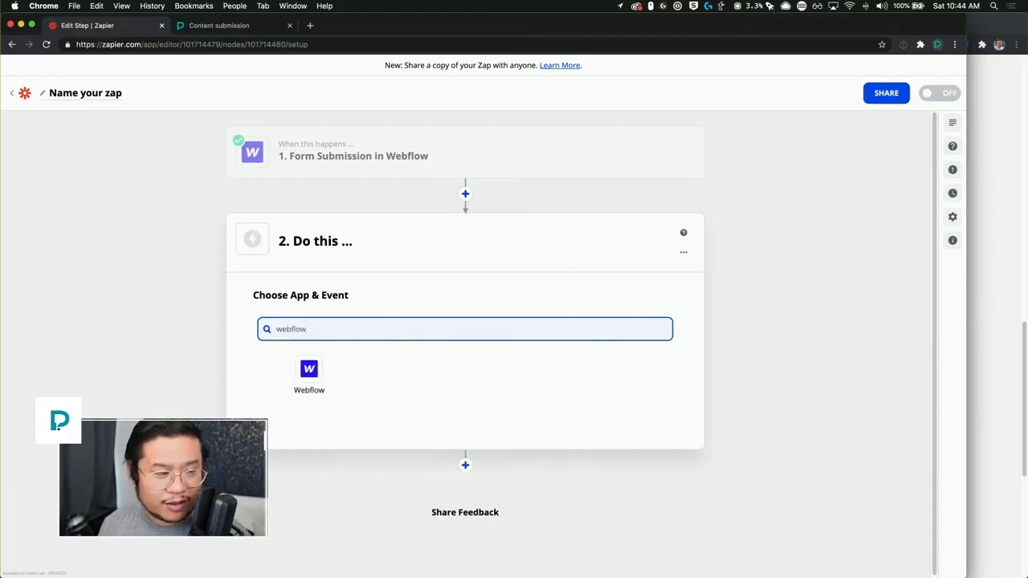
click(321, 376)
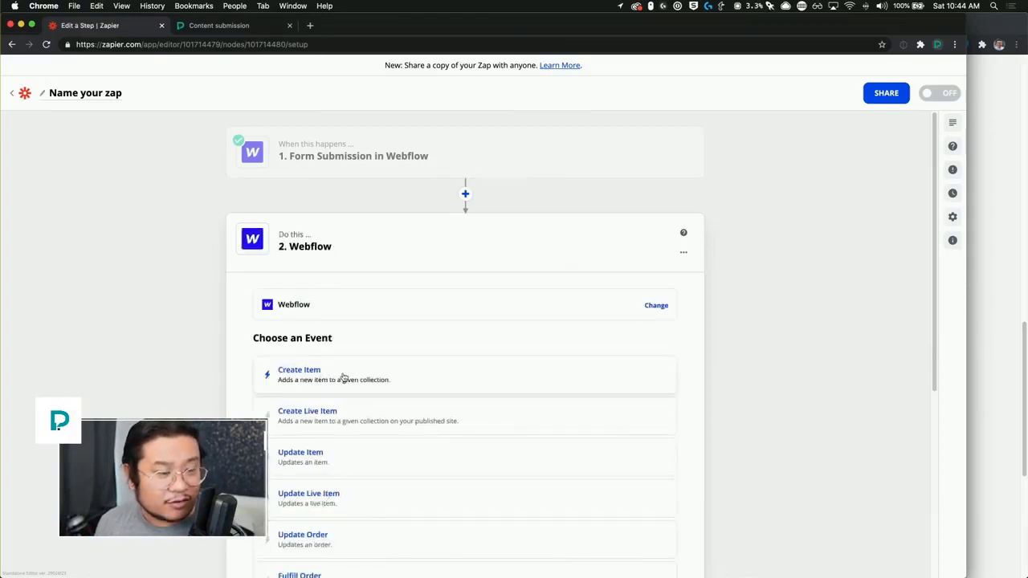
click(368, 420)
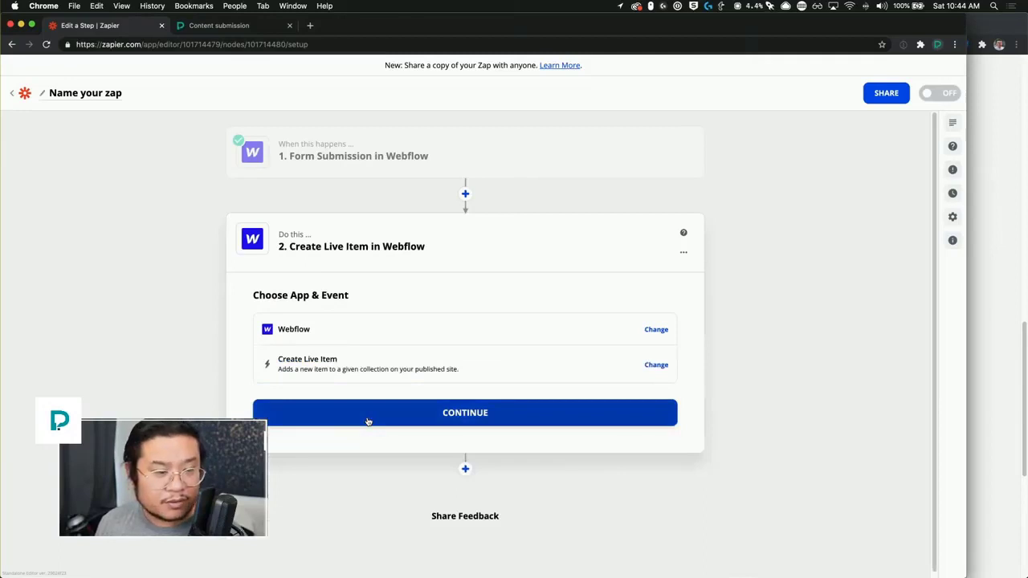
click(368, 422)
click(355, 369)
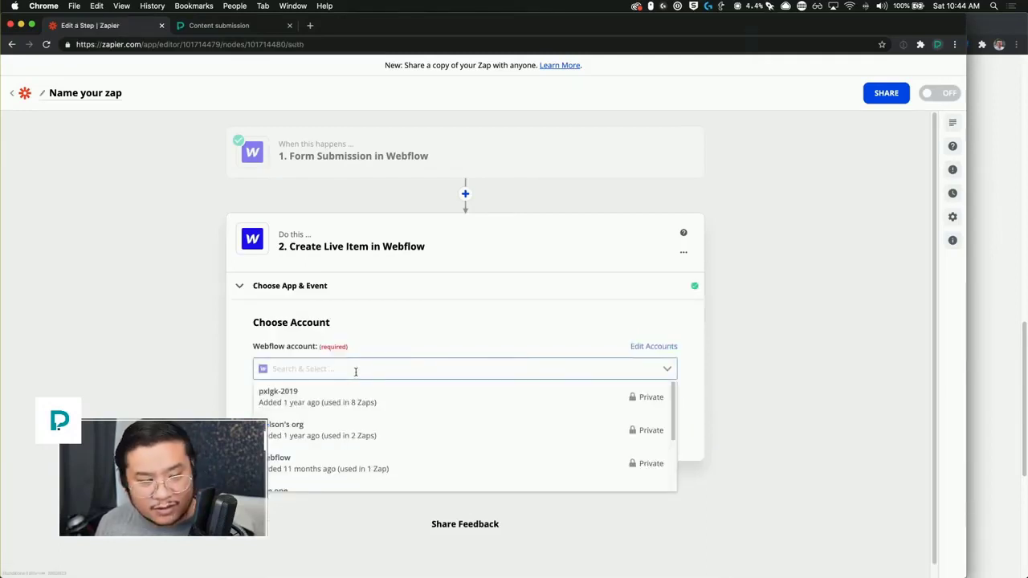
click(355, 371)
click(356, 371)
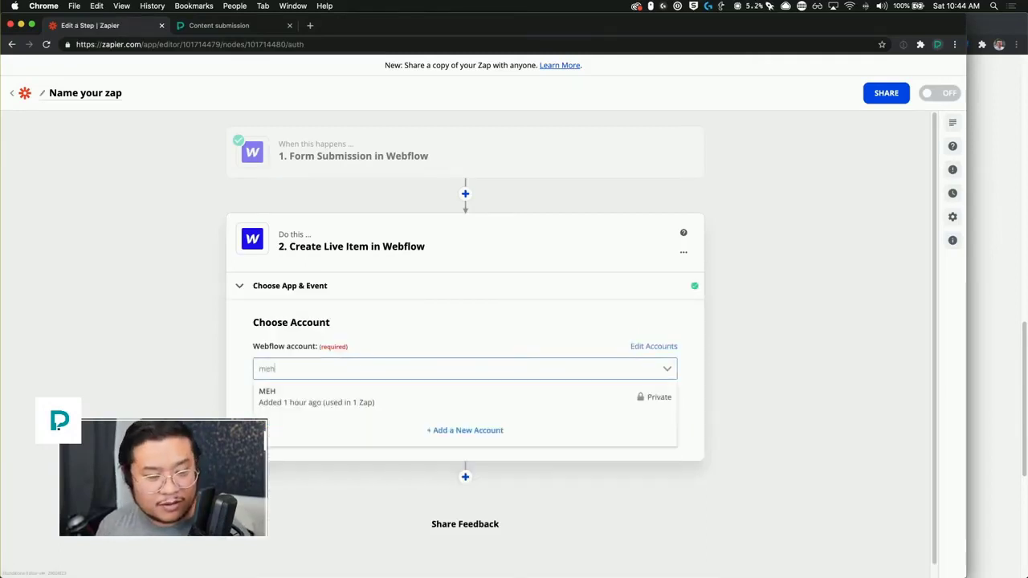
click(363, 408)
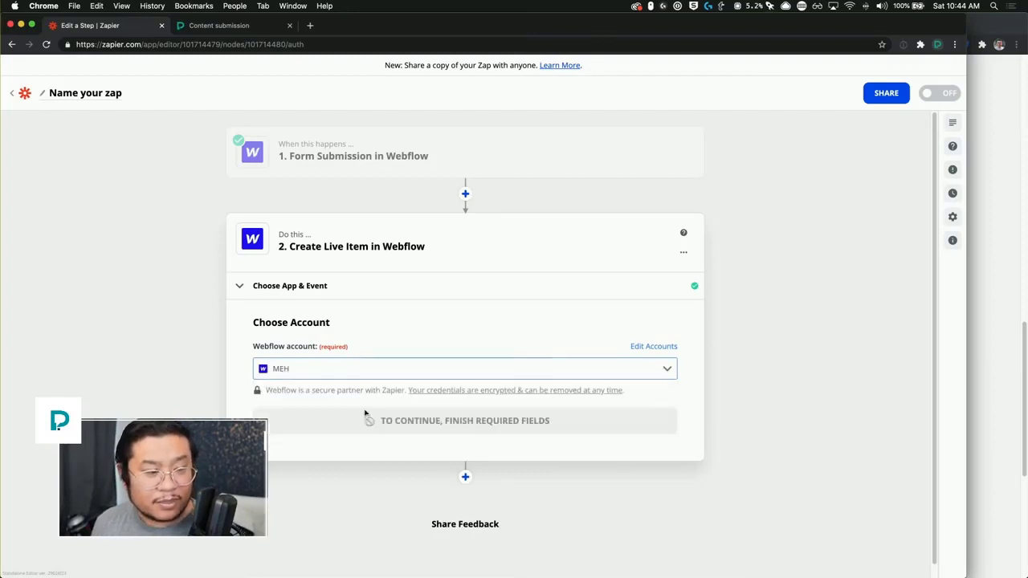
Step: Point the action at site meh and the Blog Posts collection
click(466, 423)
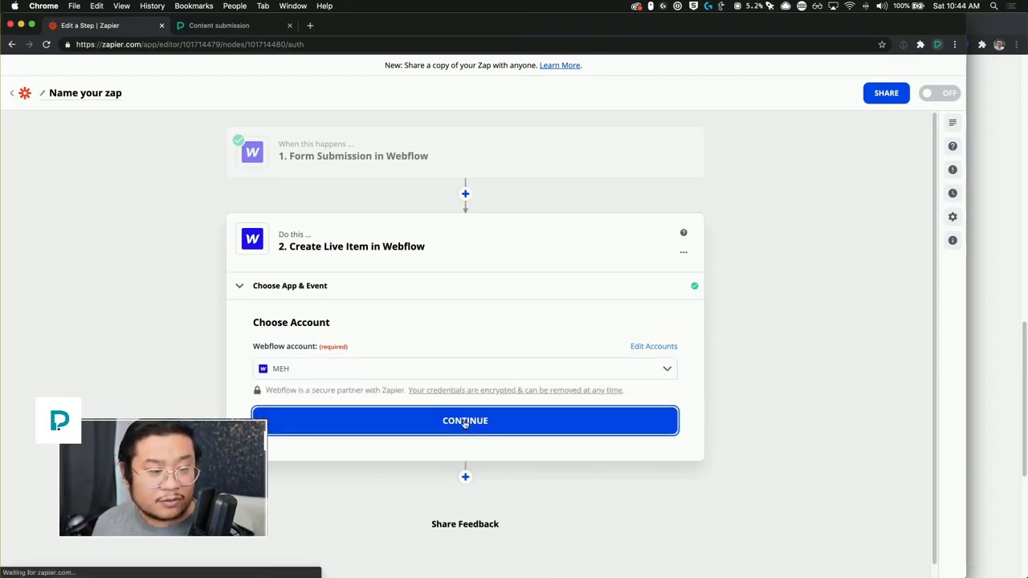
click(370, 392)
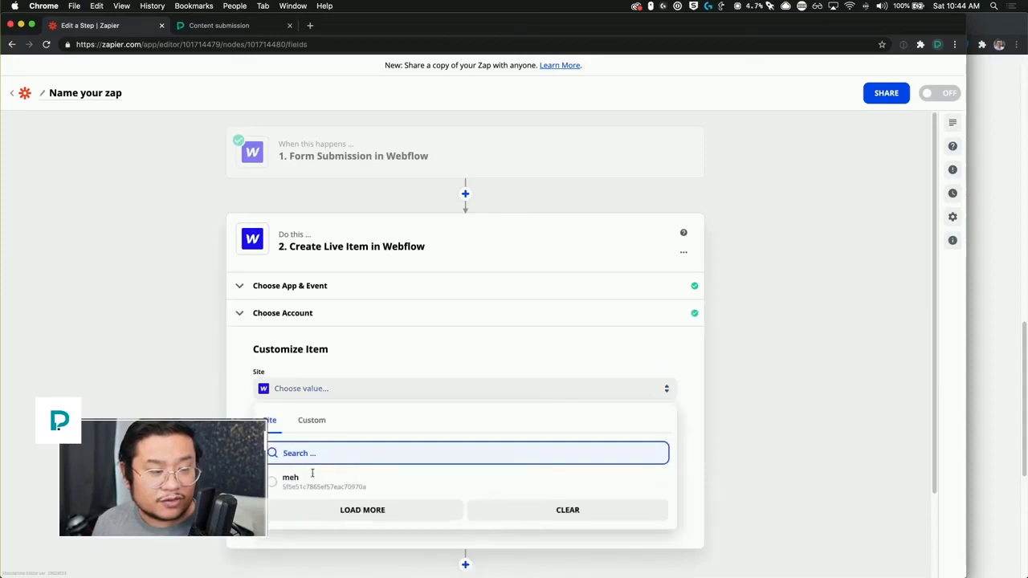
click(315, 480)
click(347, 438)
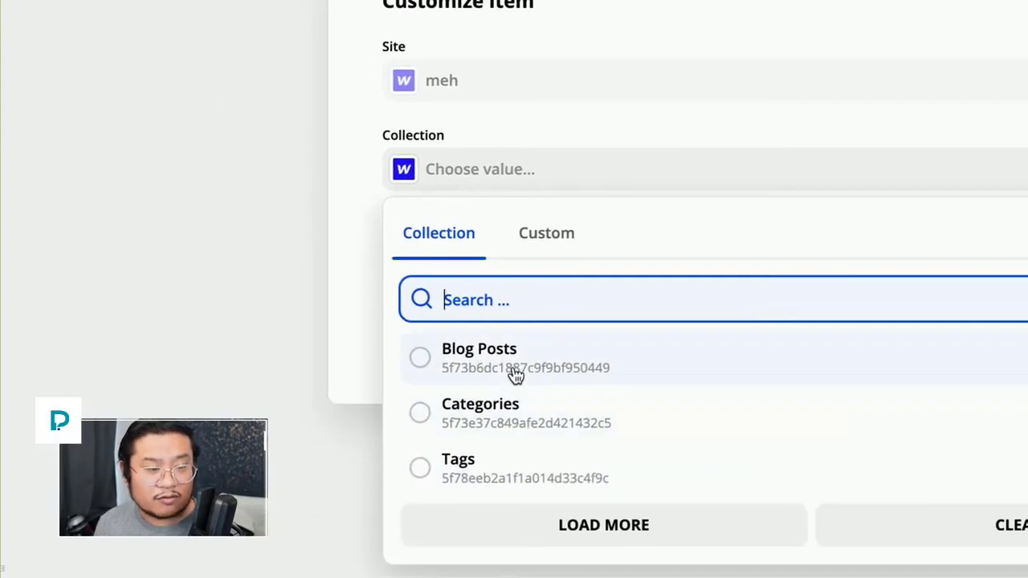
click(515, 375)
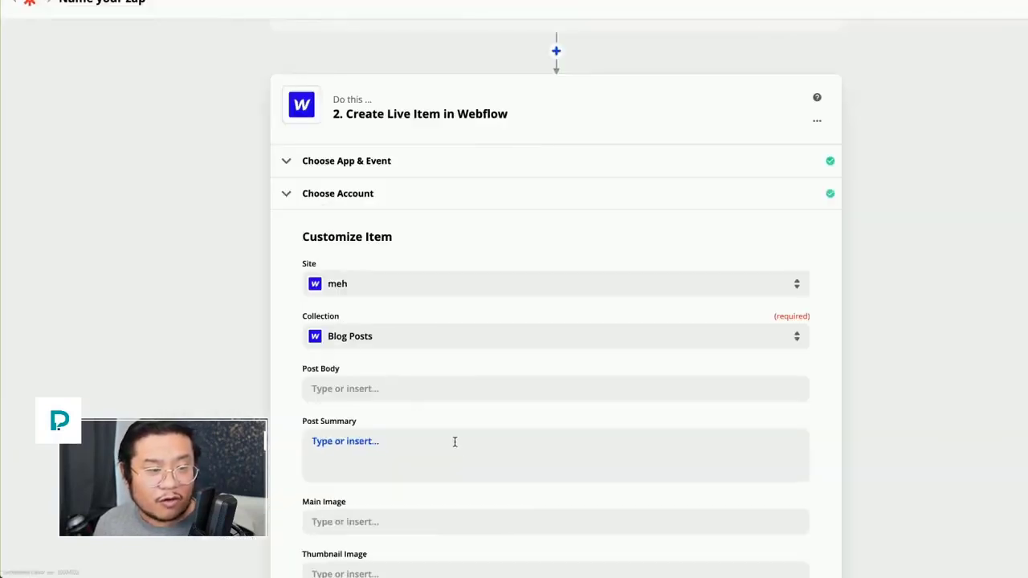
Step: Map the item's Name field to the form's 1. Data Name
scroll(415, 404, down, 3)
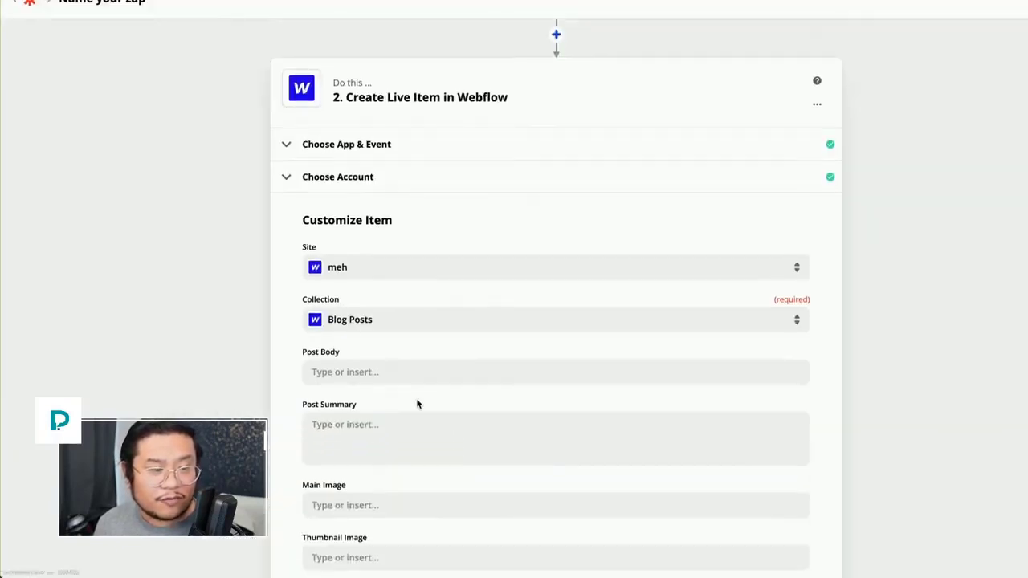
scroll(416, 400, down, 1)
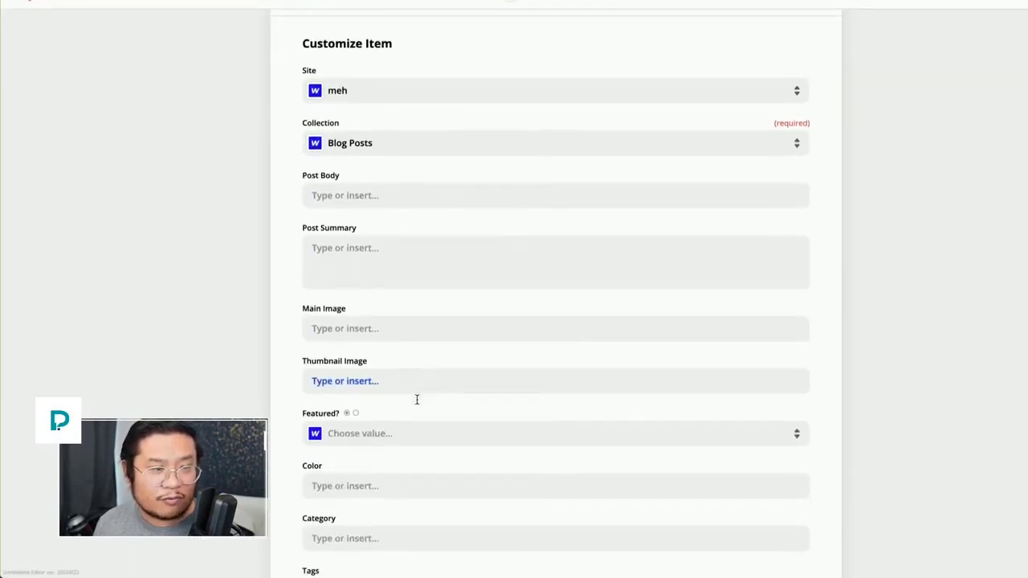
scroll(417, 403, up, 1)
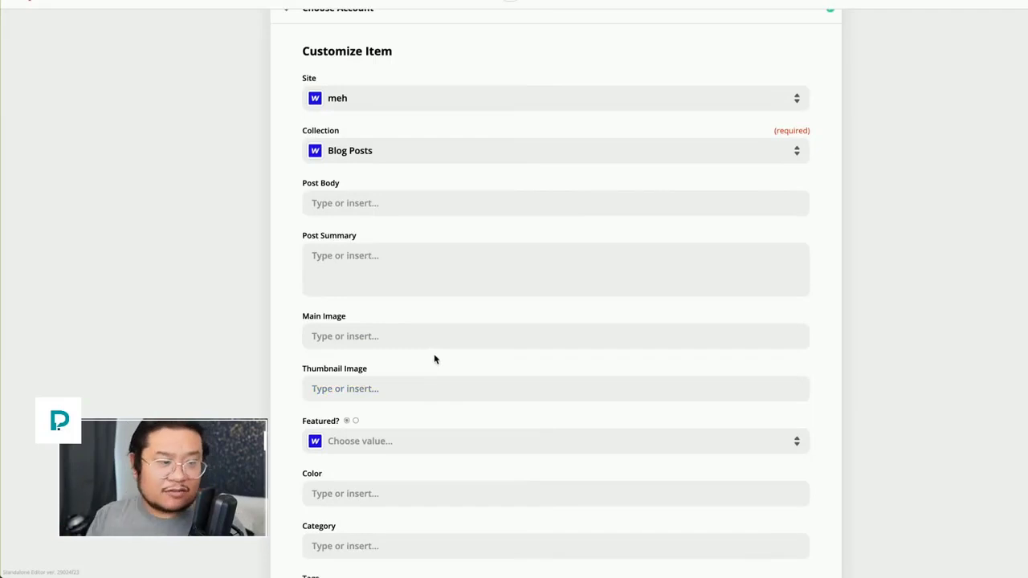
scroll(367, 362, down, 4)
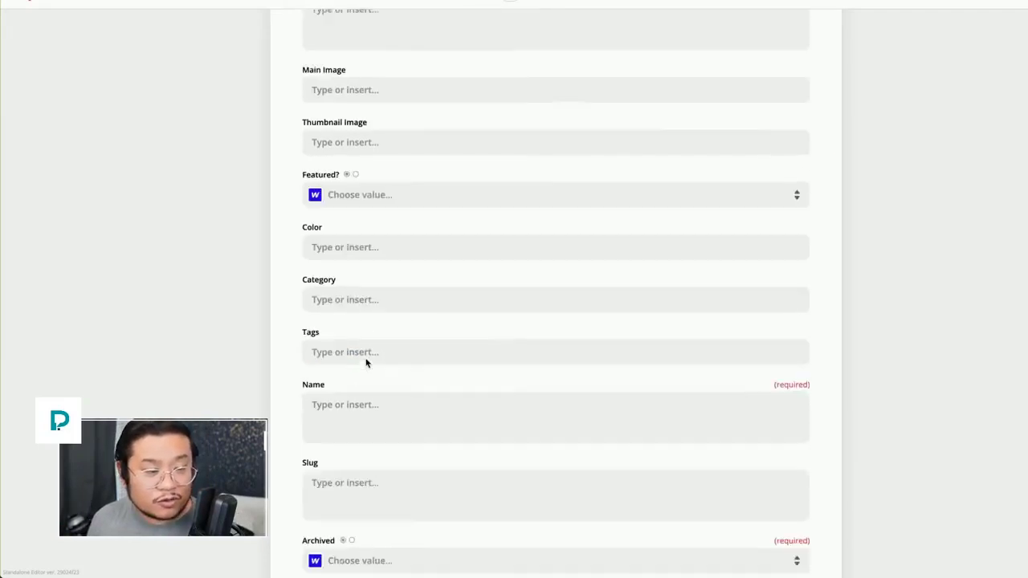
scroll(367, 363, down, 3)
click(356, 288)
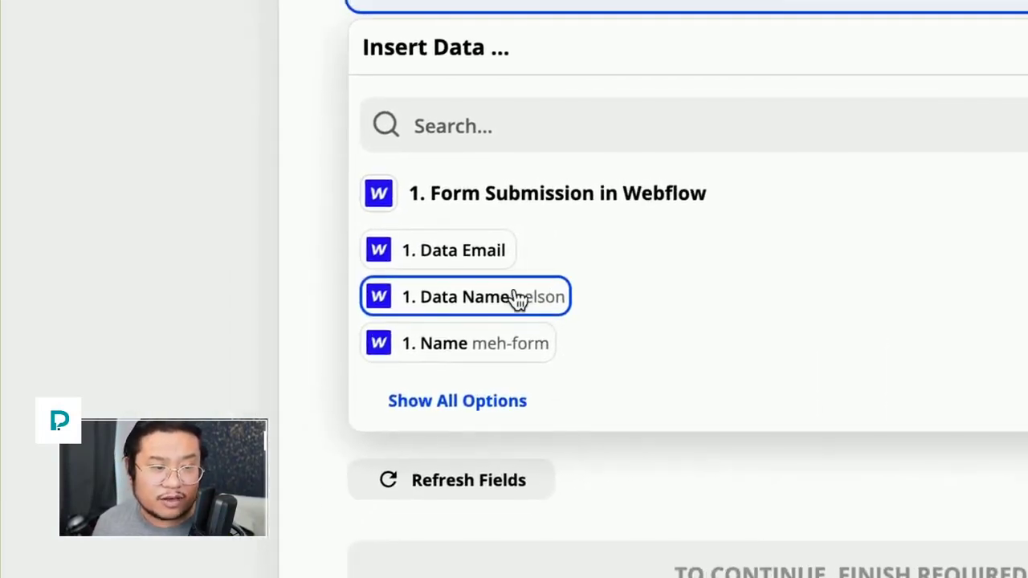
double_click(518, 300)
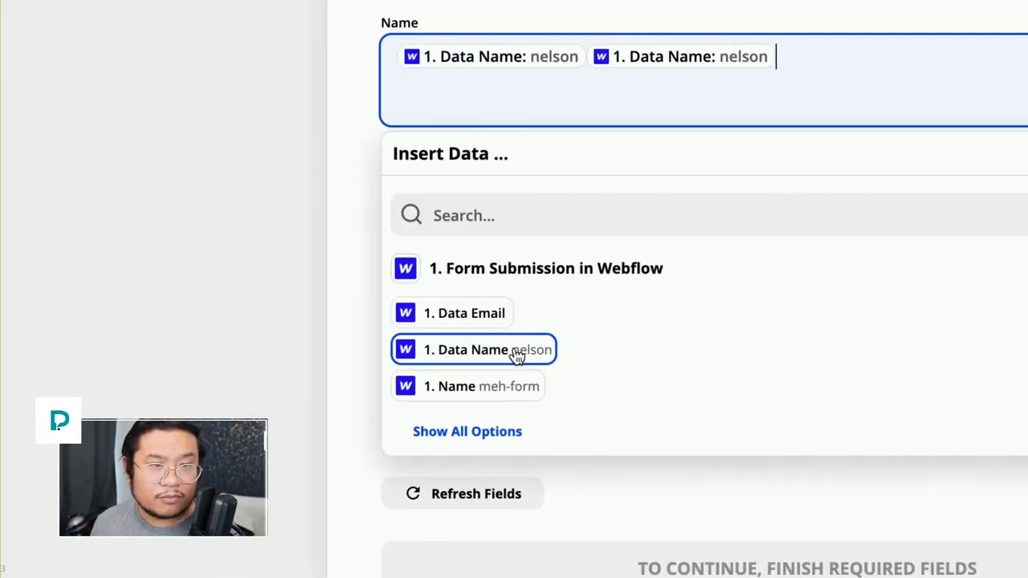
key(BackSpace)
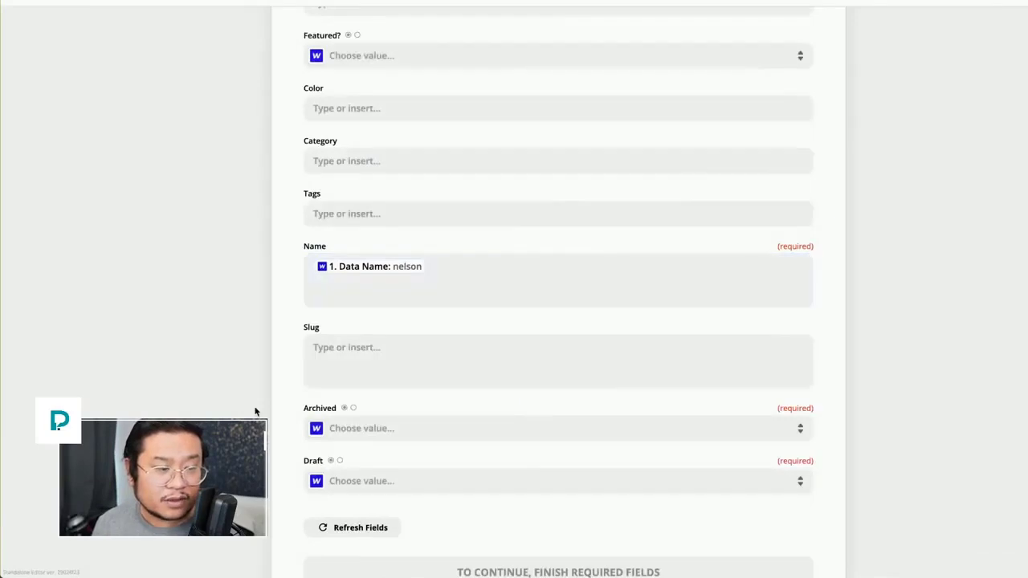
Step: Set Archived and Draft to False and continue to testing
scroll(255, 411, down, 1)
click(404, 408)
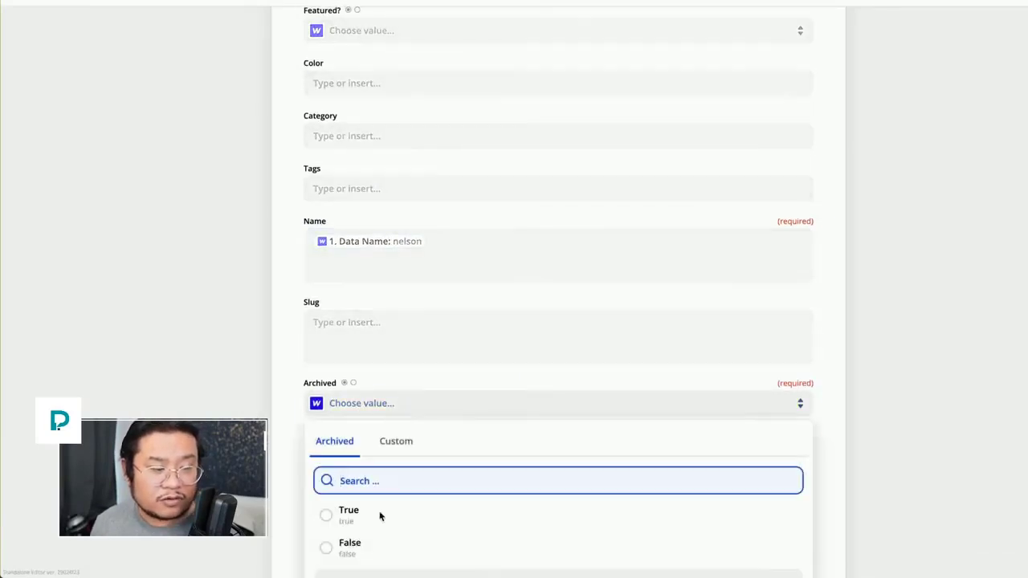
click(369, 554)
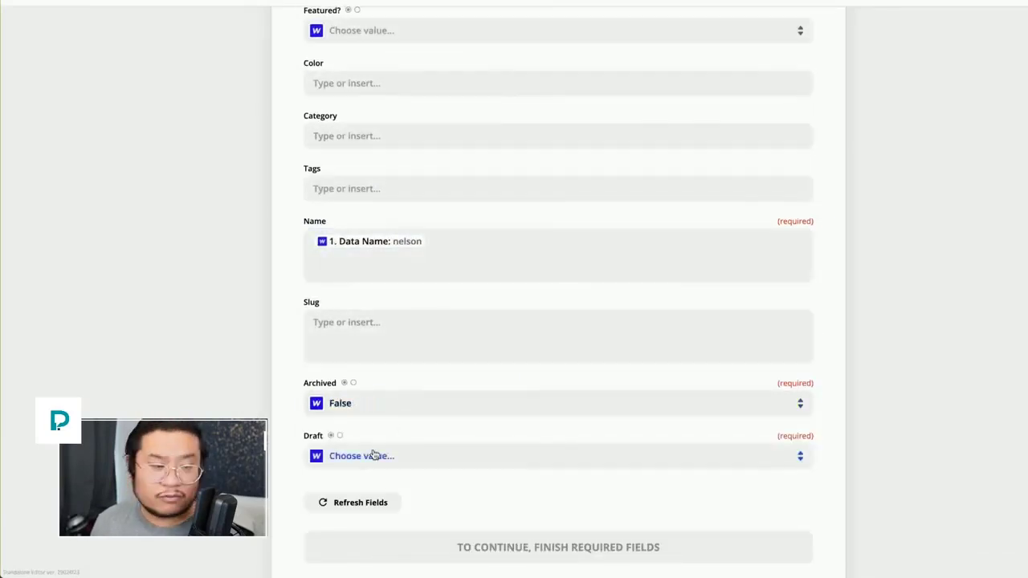
scroll(375, 454, down, 2)
click(366, 287)
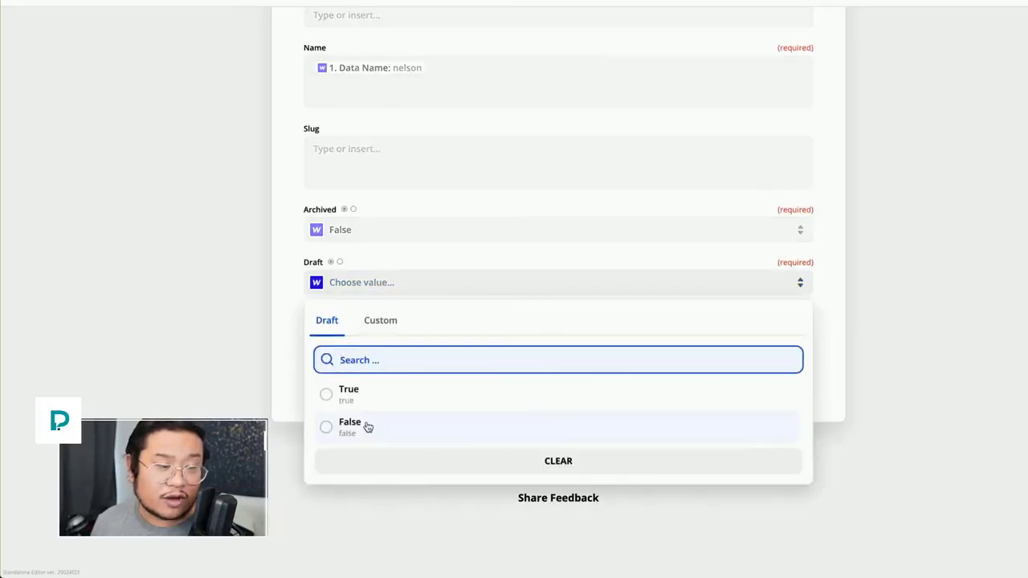
click(368, 426)
click(514, 374)
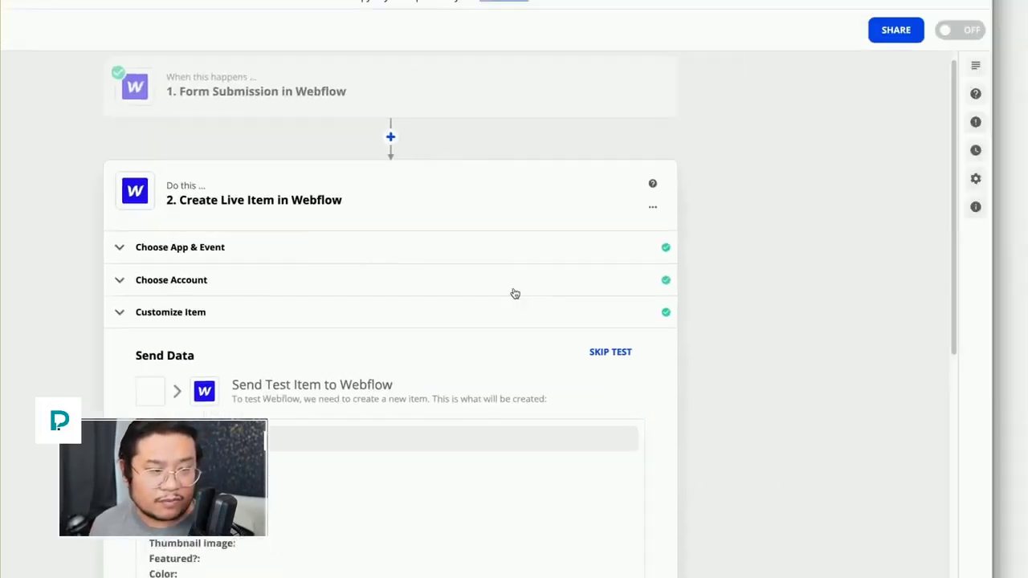
Step: Send a test item to Webflow from the Create Live Item step
scroll(514, 399, down, 4)
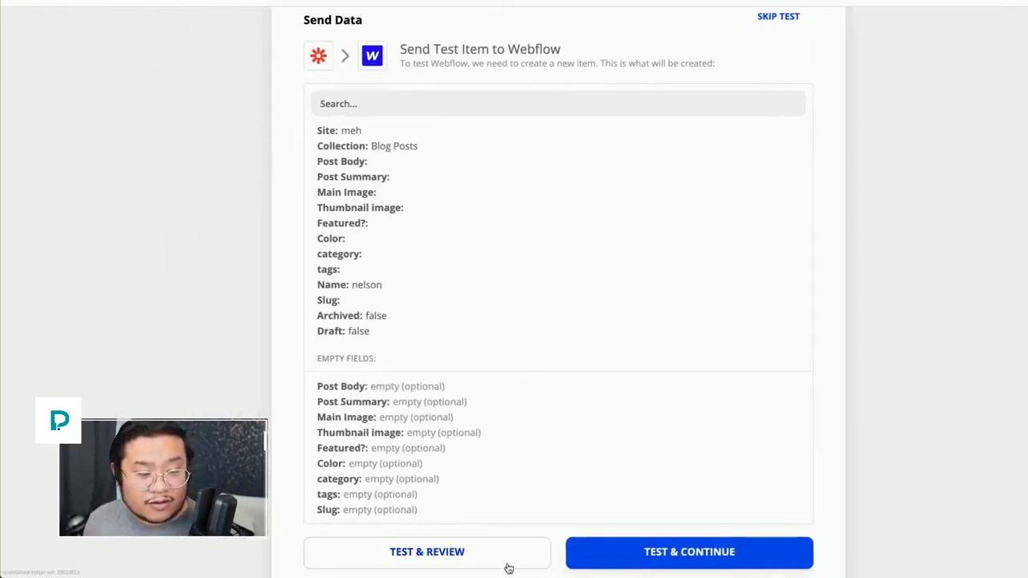
click(588, 558)
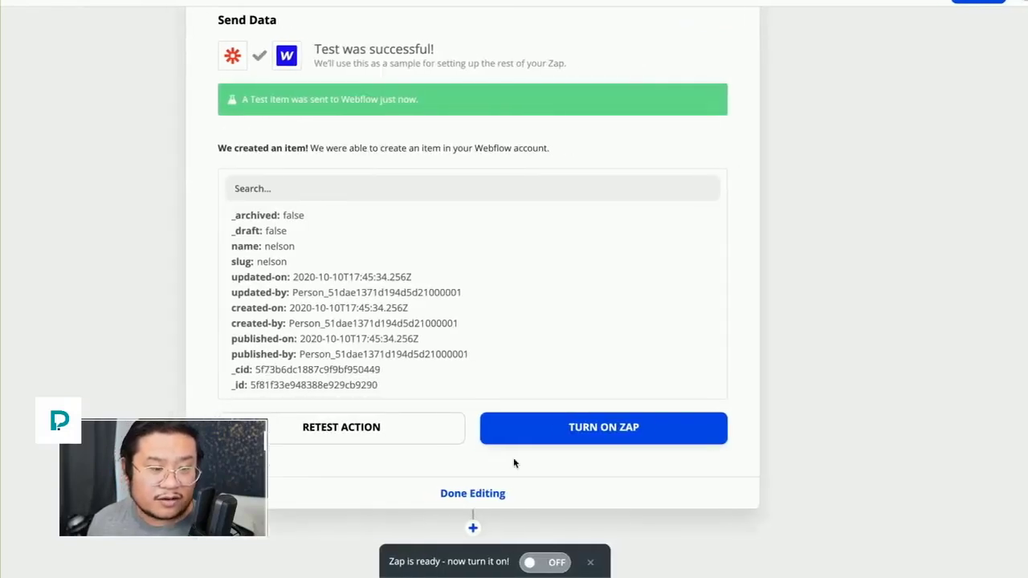
scroll(488, 426, up, 5)
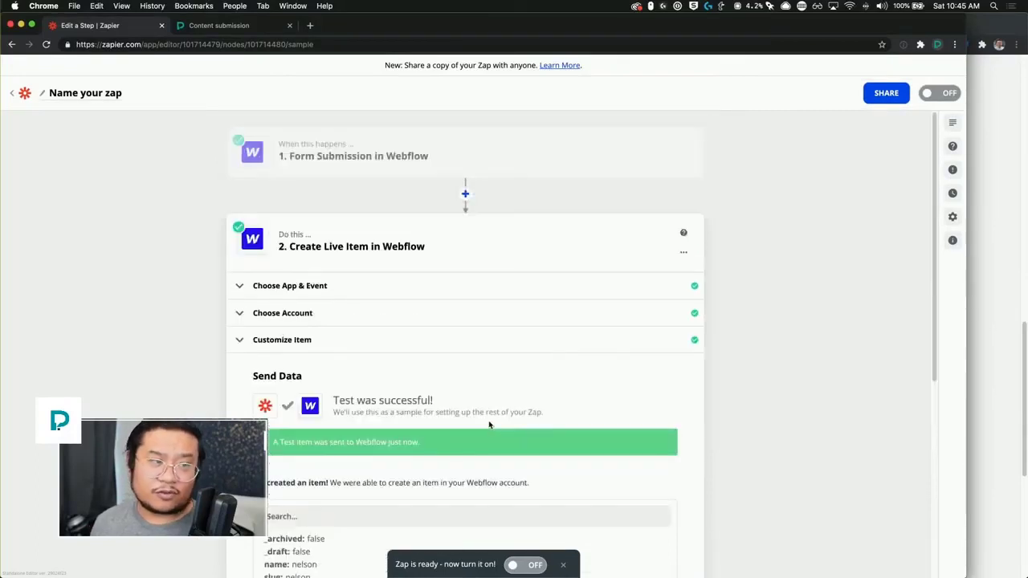
Step: Add a new step below the Create Live Item action
mouse_move(442, 141)
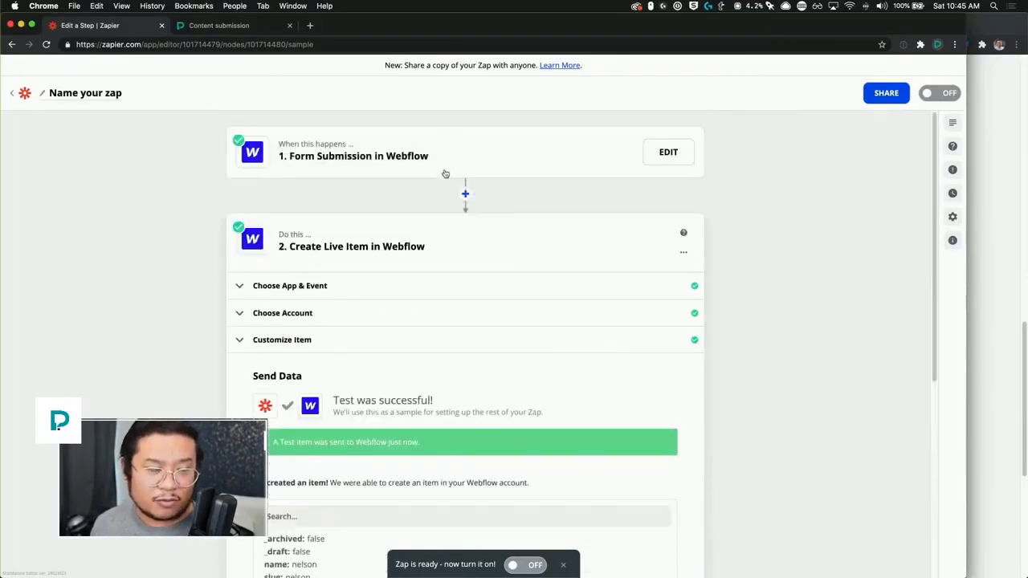
scroll(455, 385, down, 1)
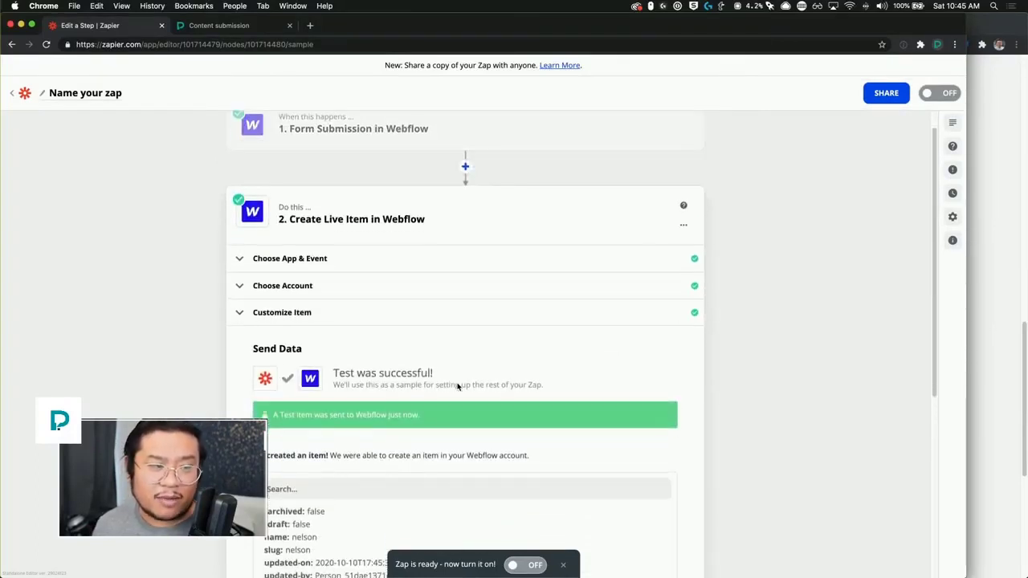
scroll(455, 368, down, 5)
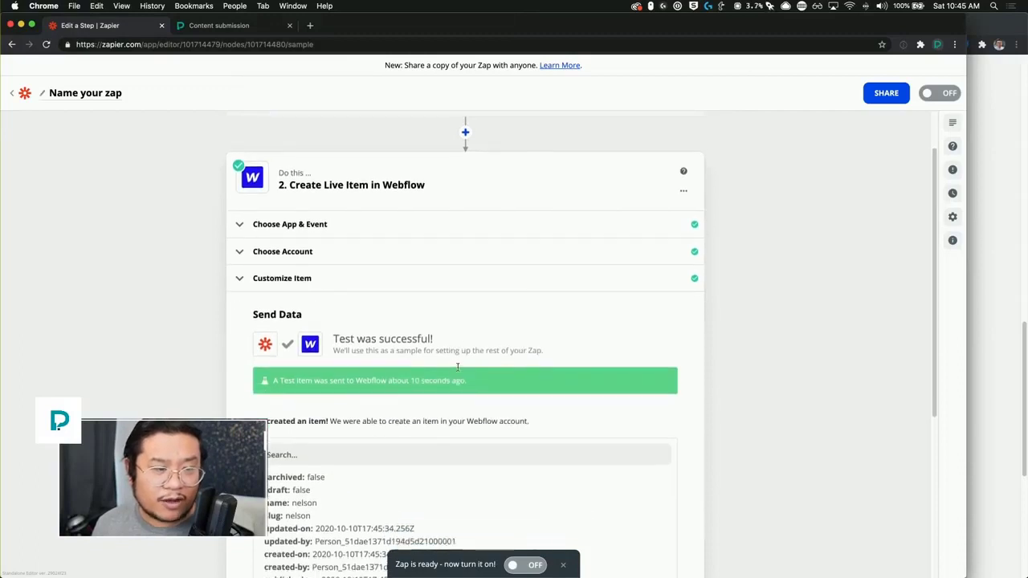
scroll(457, 370, down, 1)
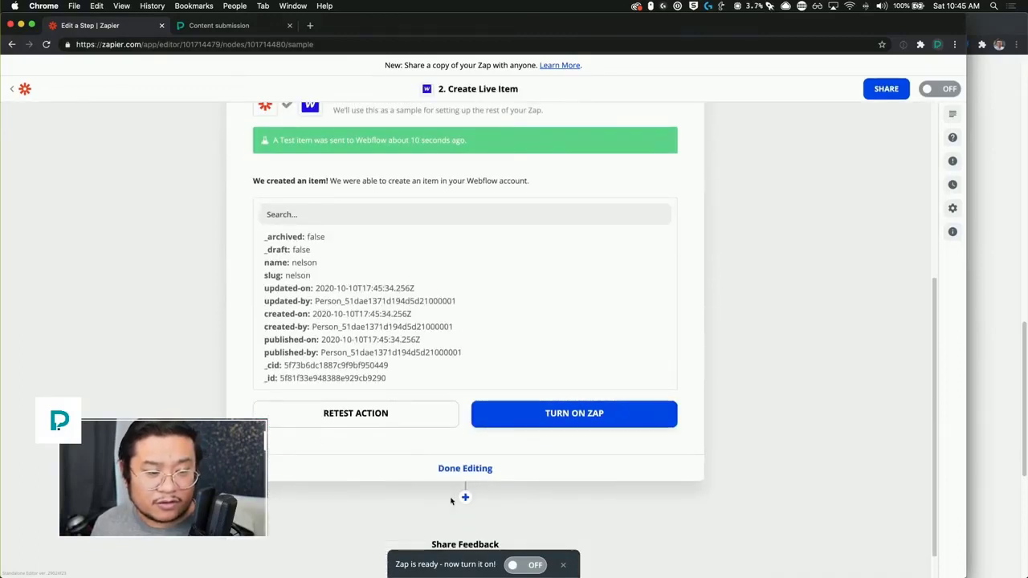
click(464, 498)
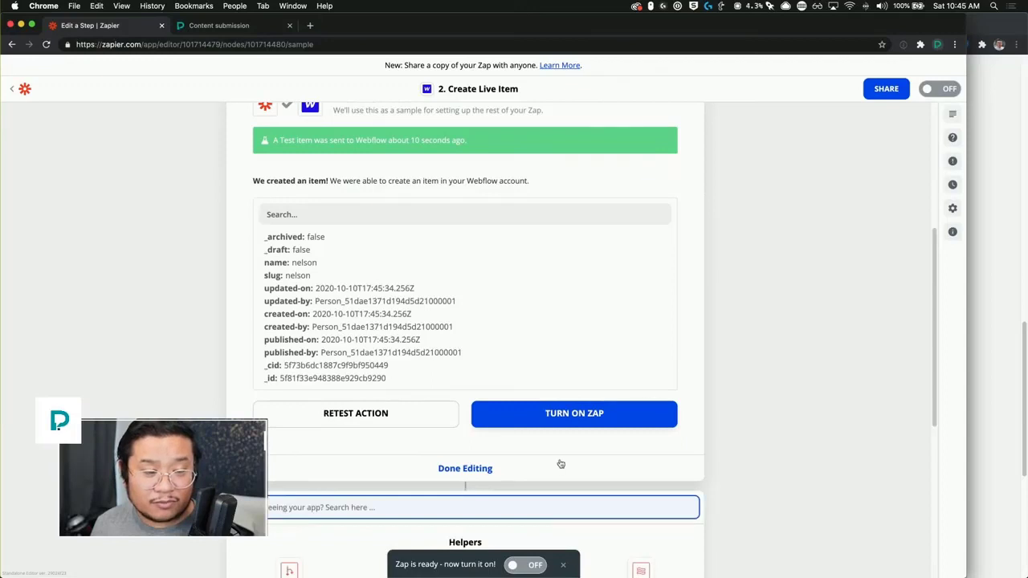
Step: Make step three a Formatter by Zapier Text action and bring up its Transform choices
scroll(560, 465, down, 5)
scroll(561, 465, down, 1)
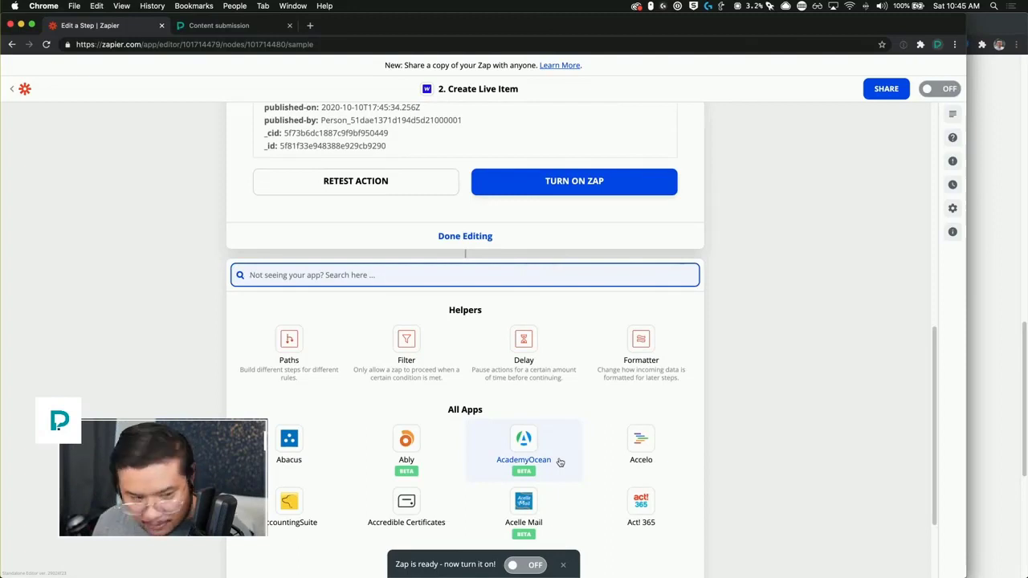
click(620, 375)
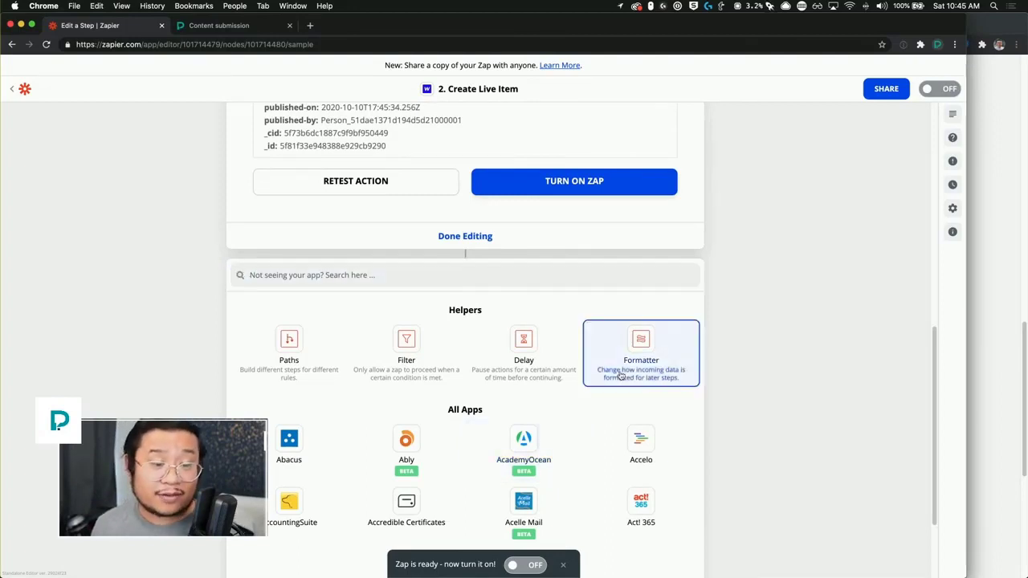
drag(620, 375, 626, 291)
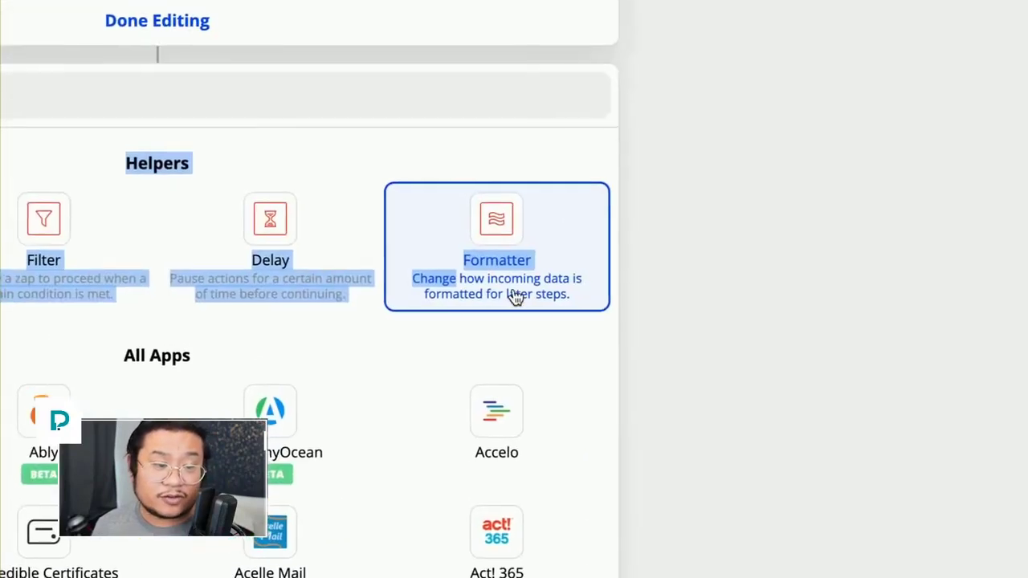
click(515, 297)
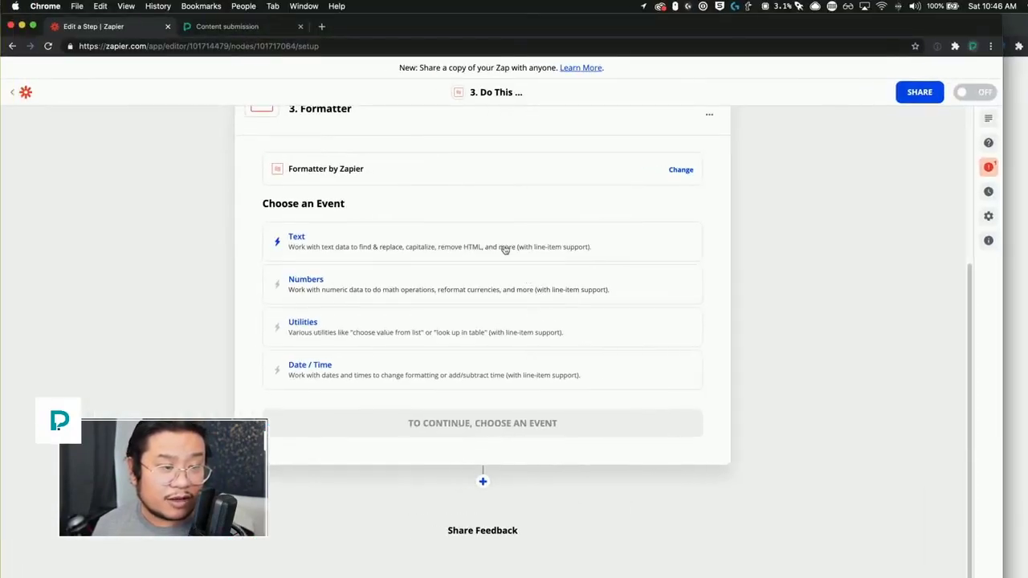
click(464, 220)
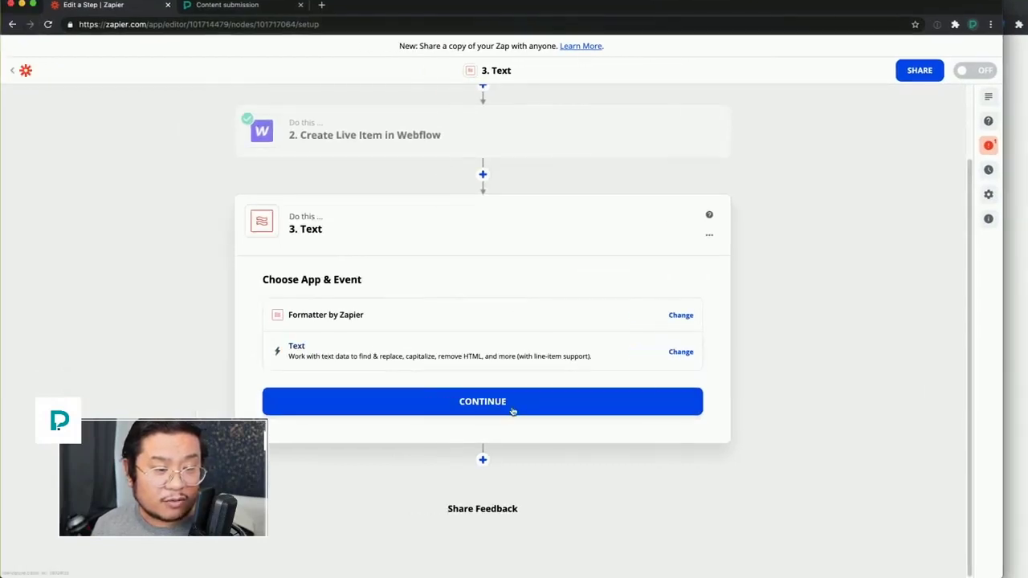
click(507, 426)
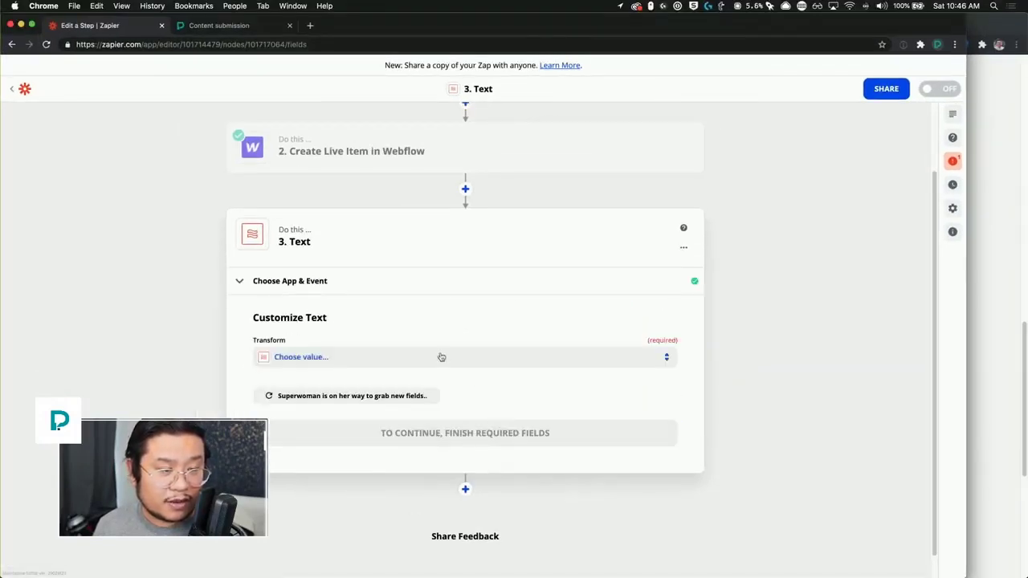
click(441, 356)
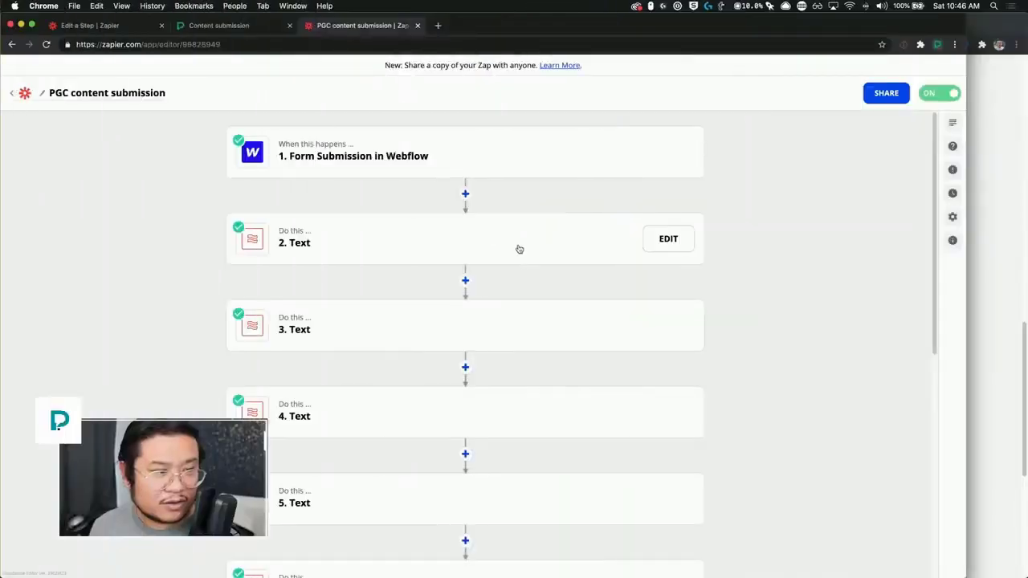
Step: Open step 2 Text in the reference PGC content submission zap
click(519, 249)
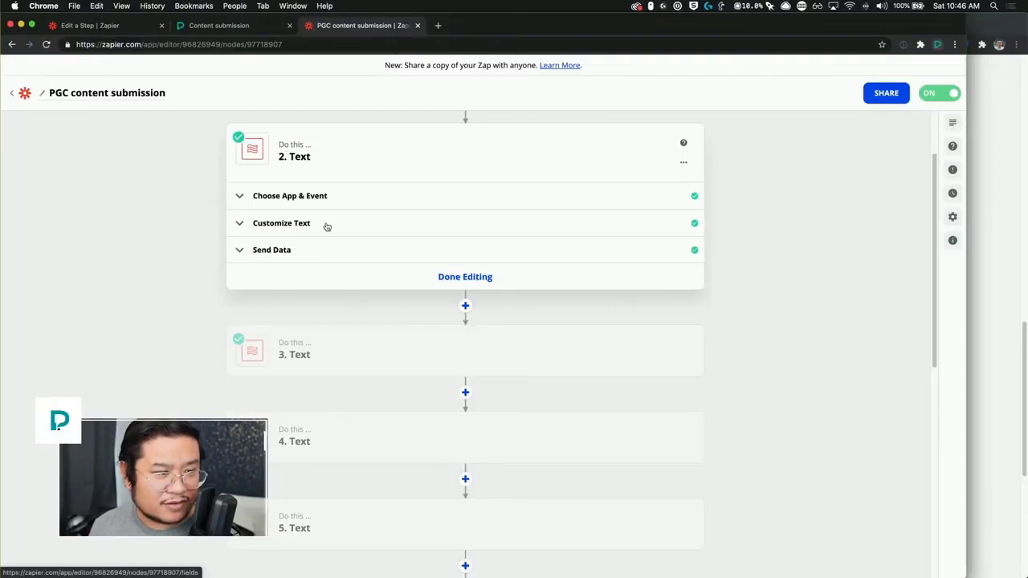
Step: Review the reference step's Replace settings, then bring up the new zap's Transform list
click(327, 227)
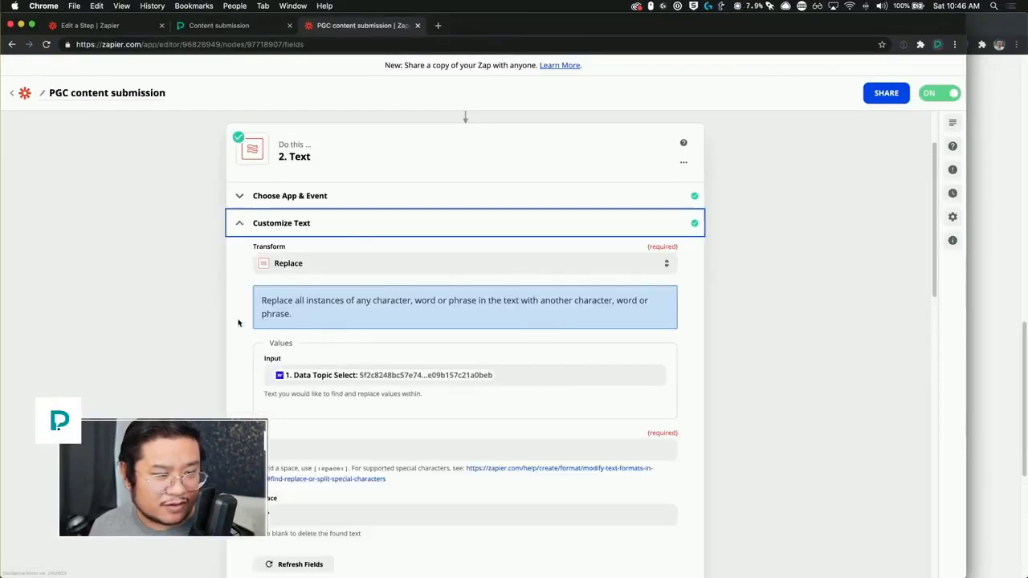
scroll(239, 323, down, 4)
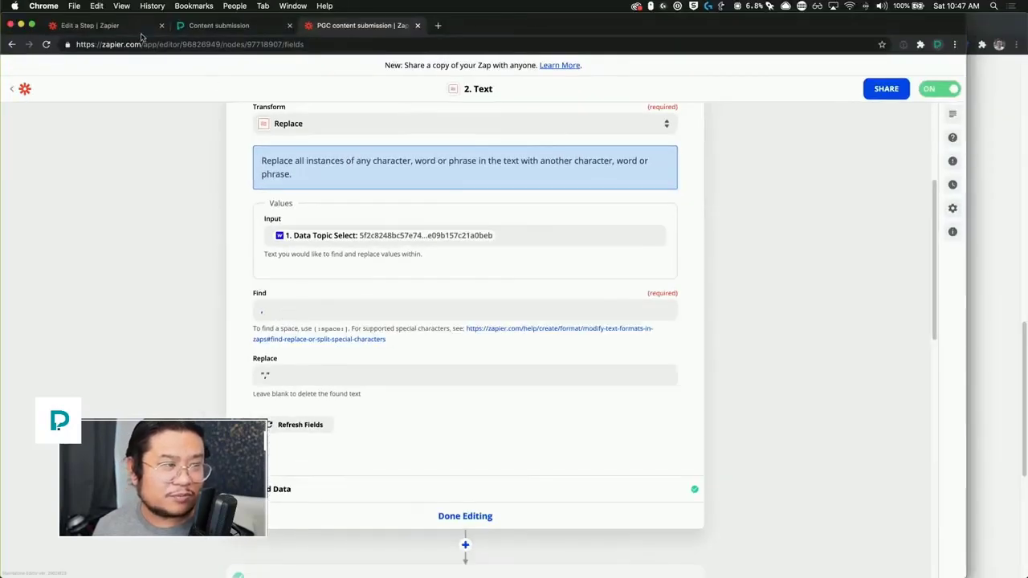
click(128, 30)
click(351, 362)
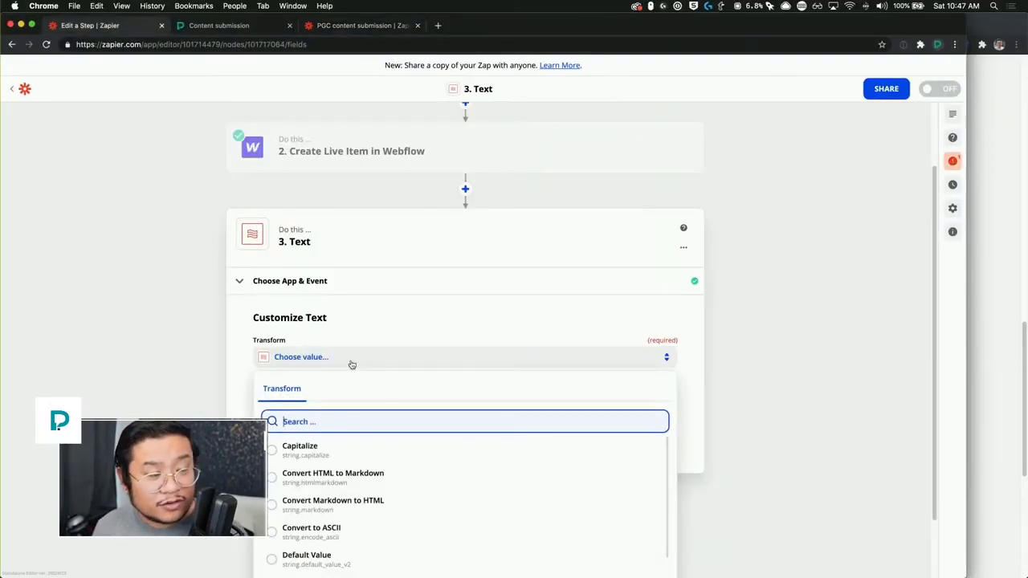
Step: Choose the Replace transform with the form's 1. Data Tags as Input
scroll(244, 385, down, 2)
text(replace)
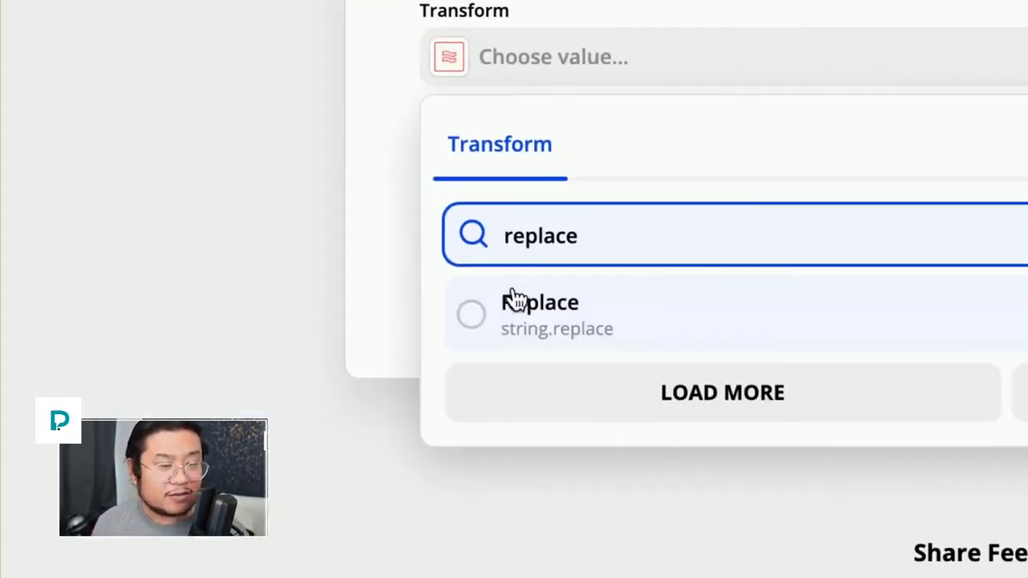
click(290, 420)
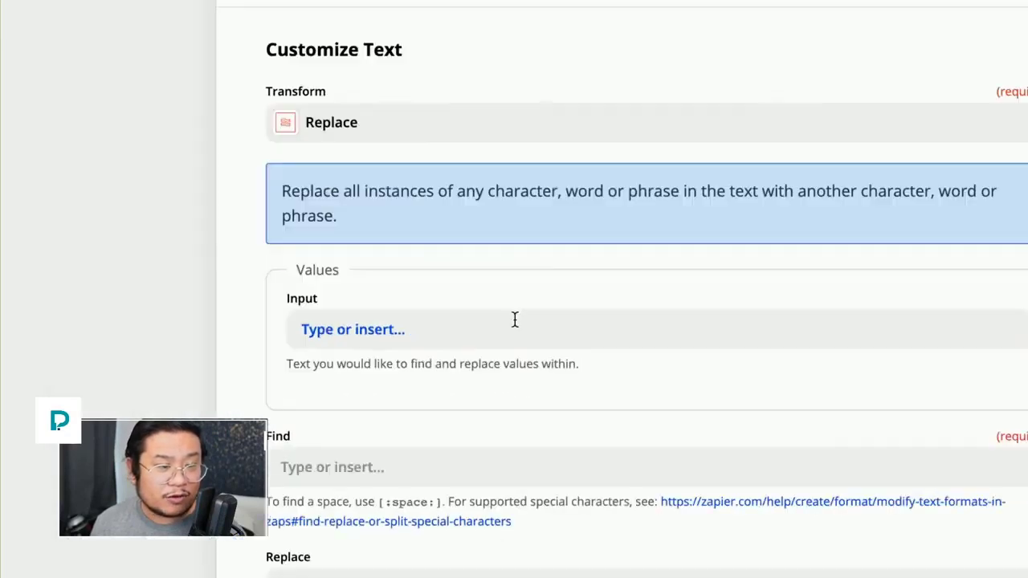
click(585, 342)
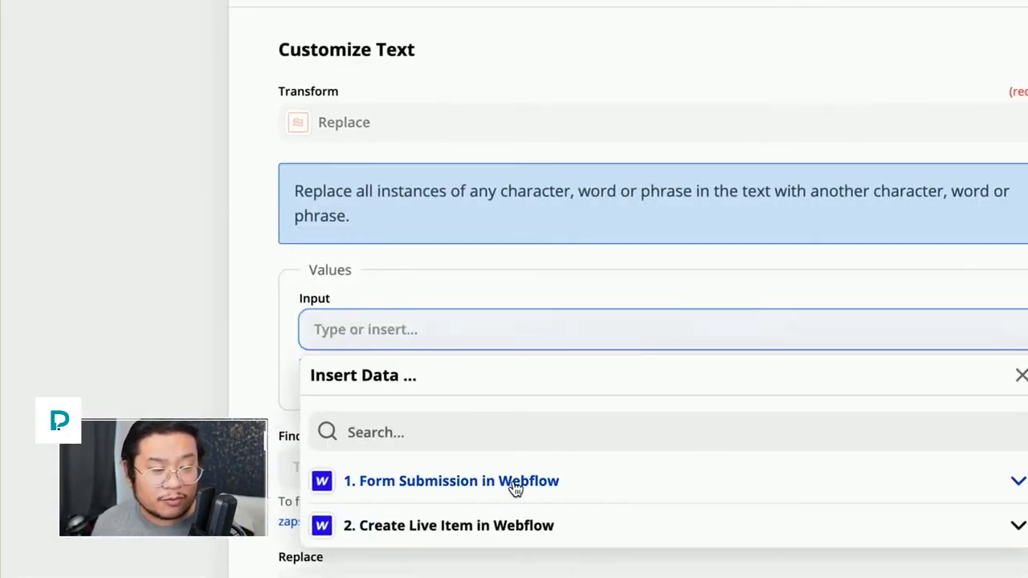
click(506, 481)
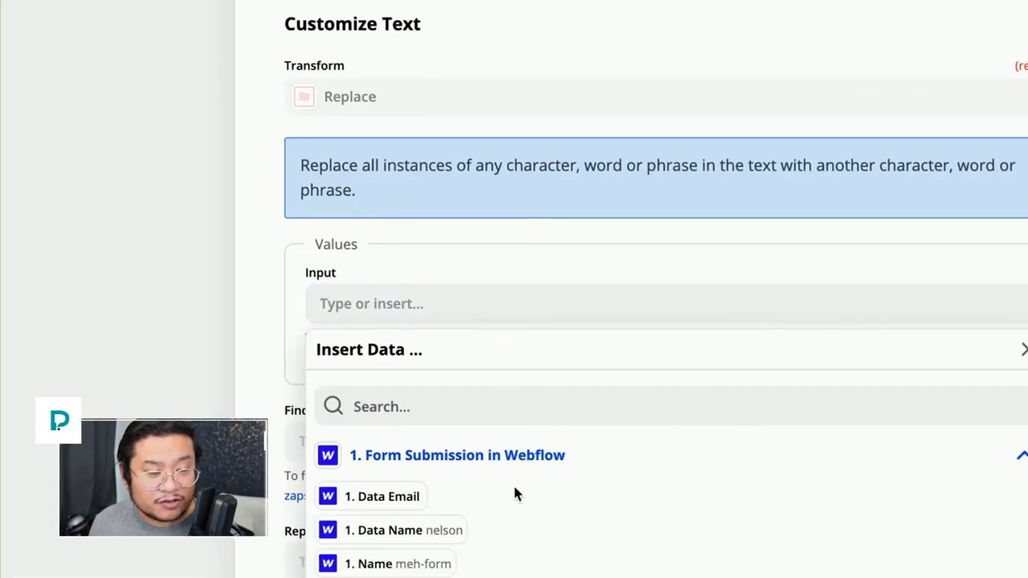
scroll(513, 493, down, 2)
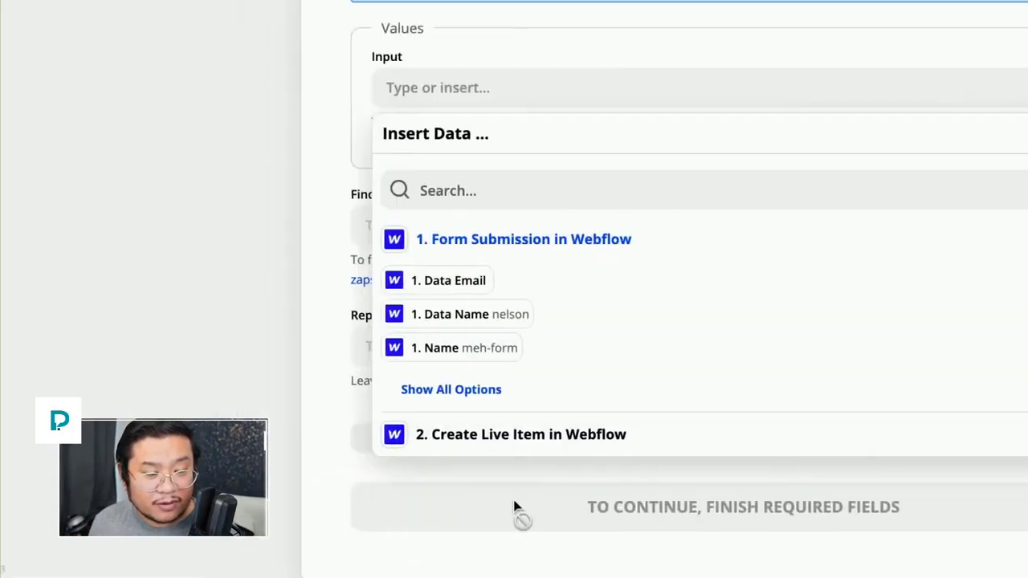
click(514, 401)
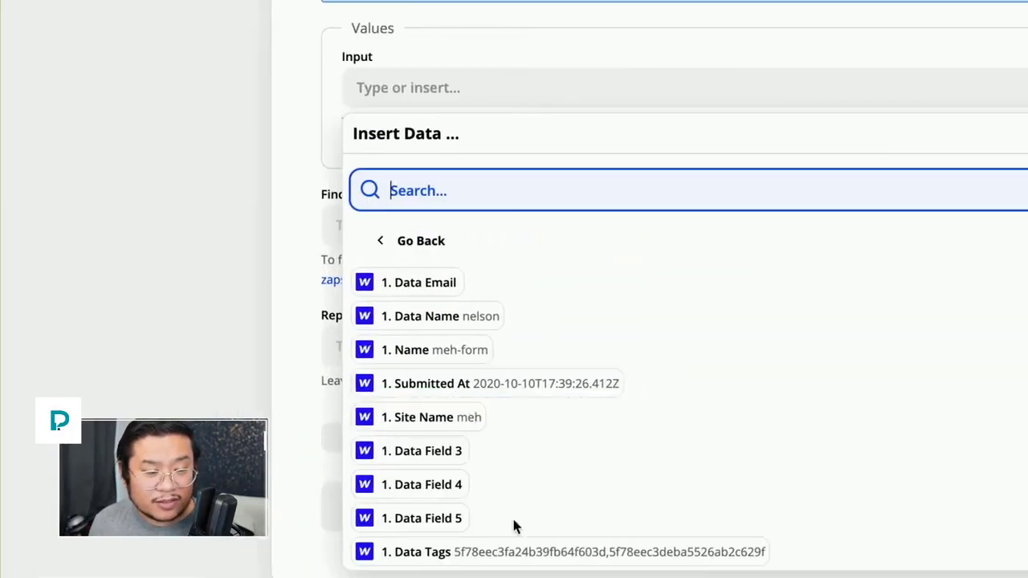
click(515, 551)
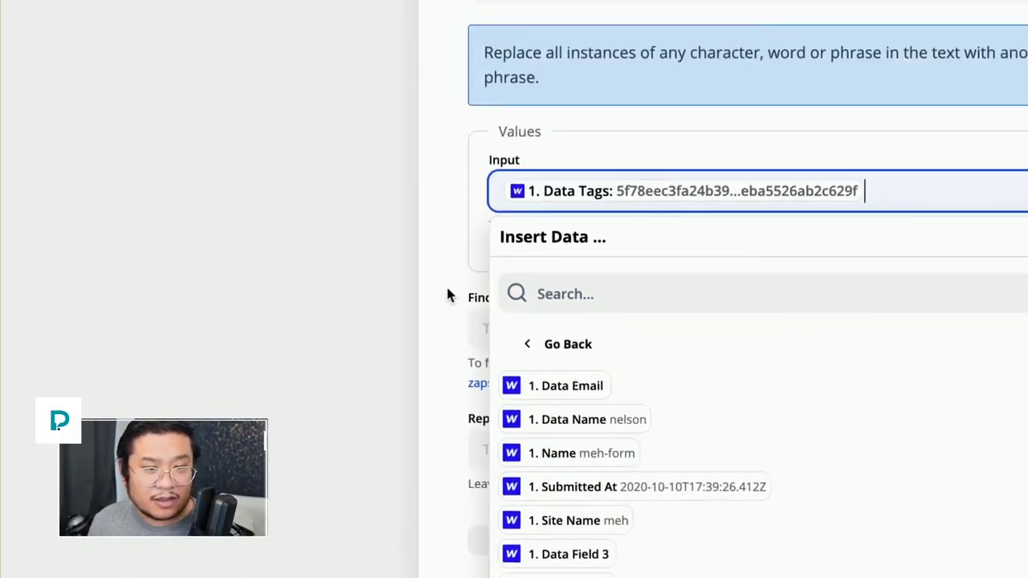
click(447, 218)
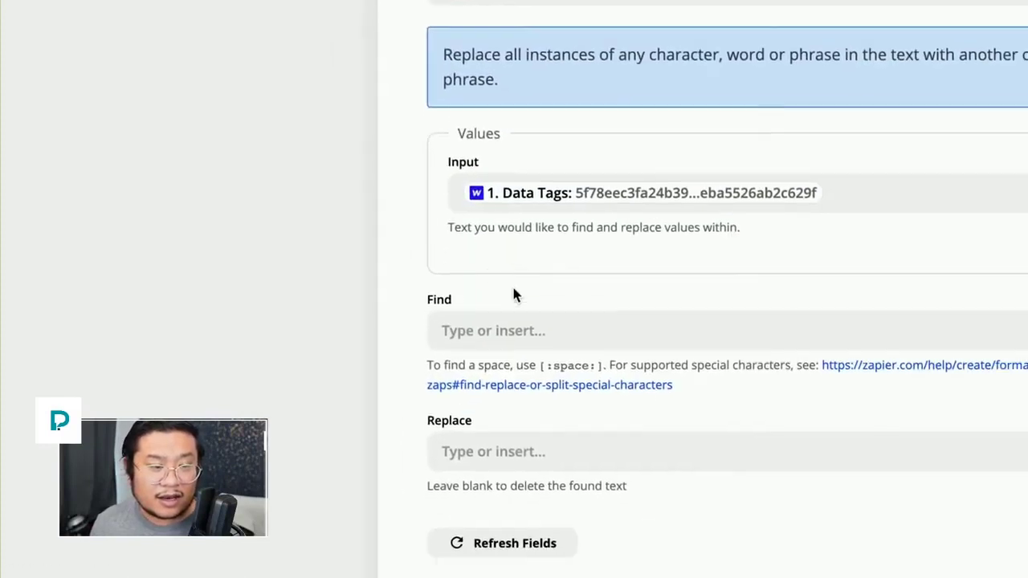
Step: Set Find to , and Replace to "," then confirm step 3
click(554, 330)
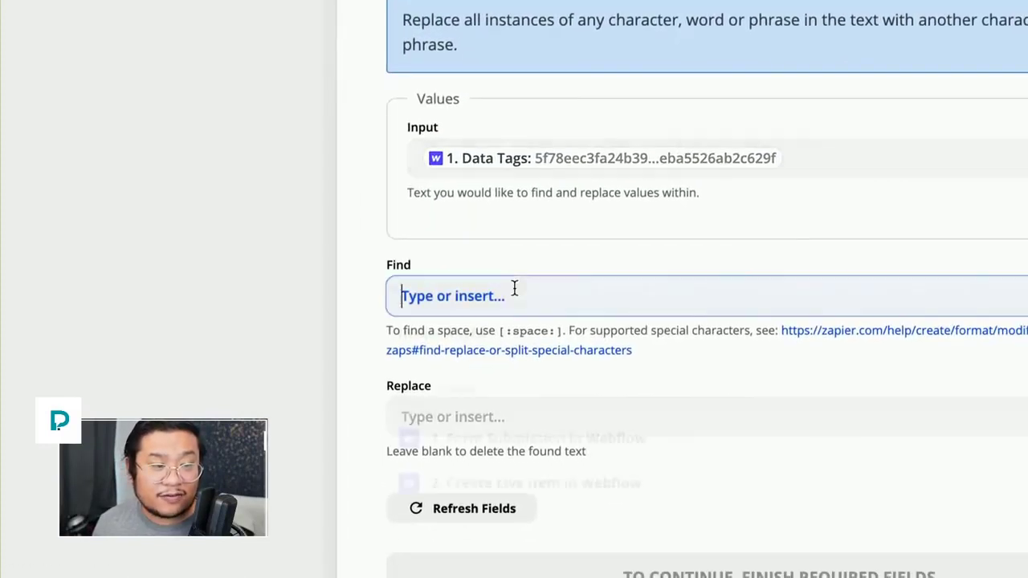
text(,)
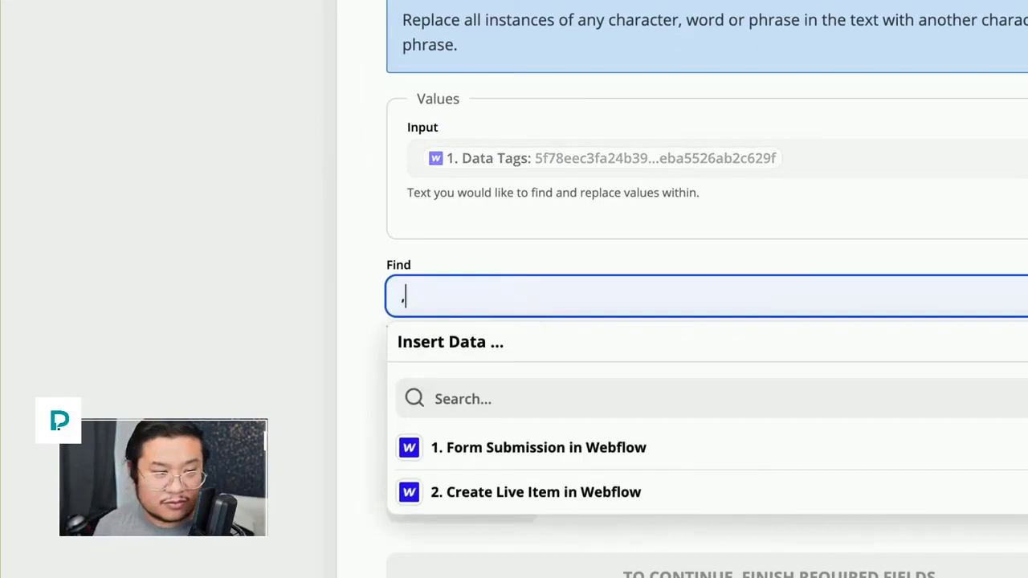
click(522, 266)
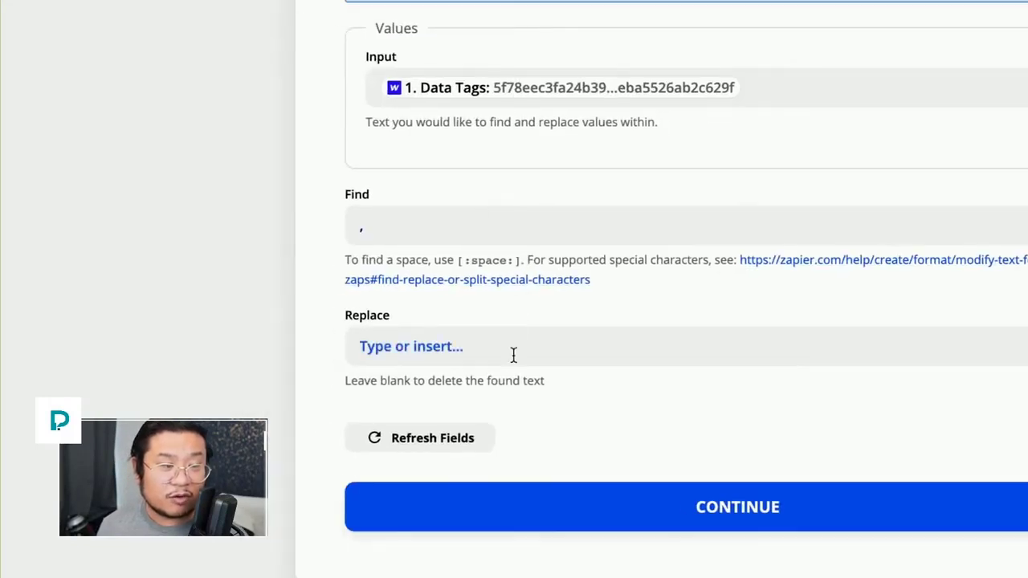
click(513, 355)
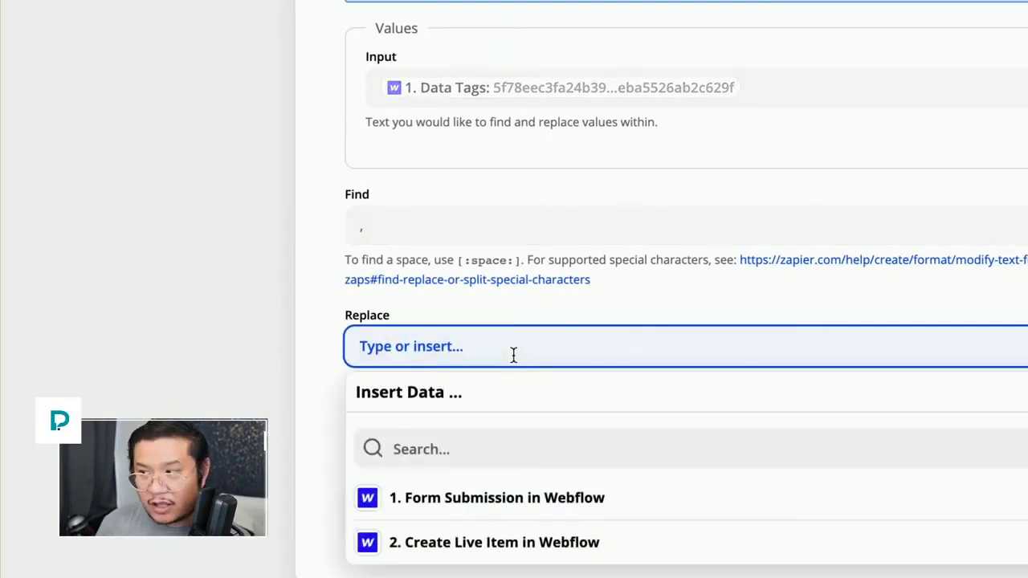
text(")
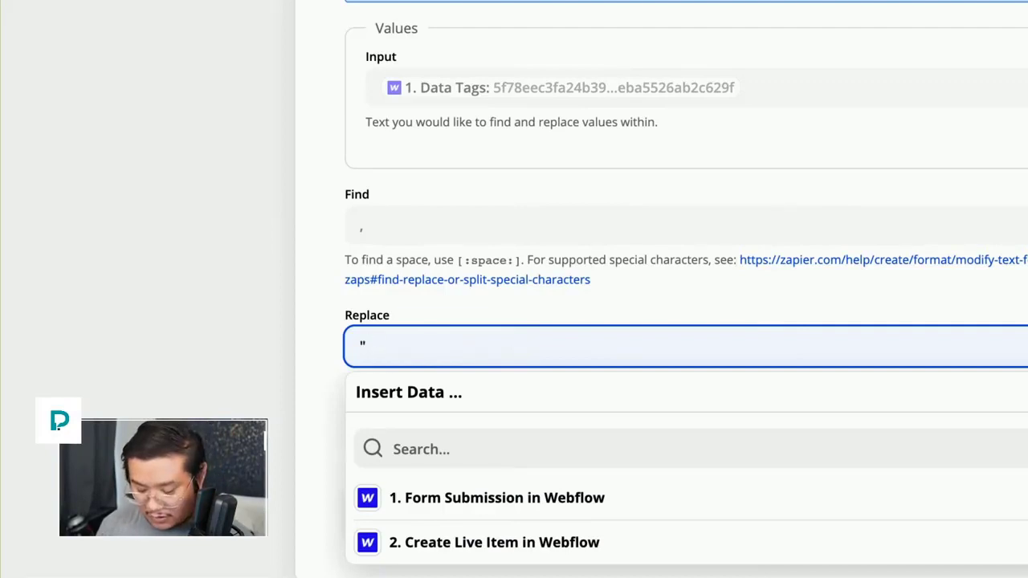
text(,")
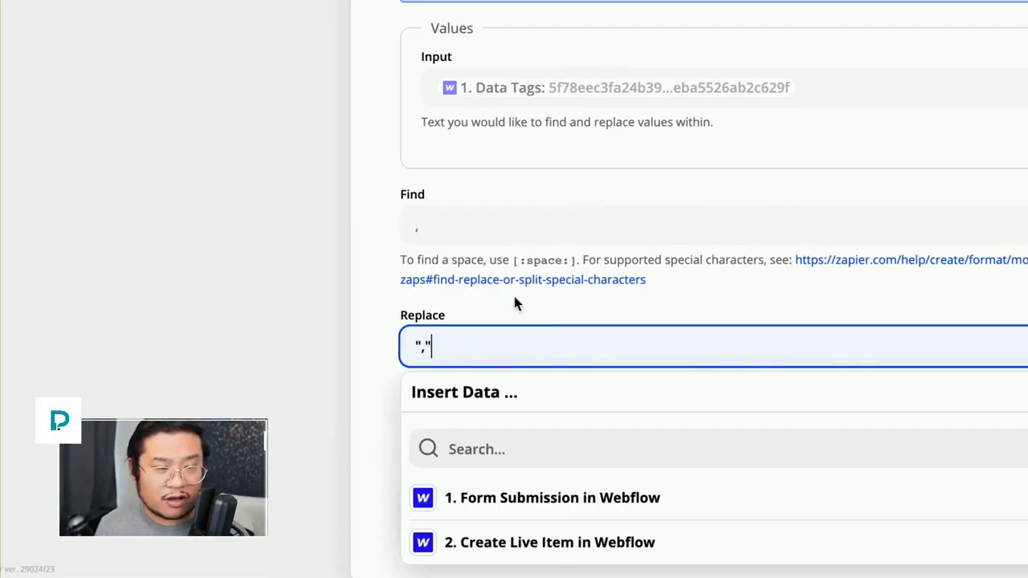
click(515, 298)
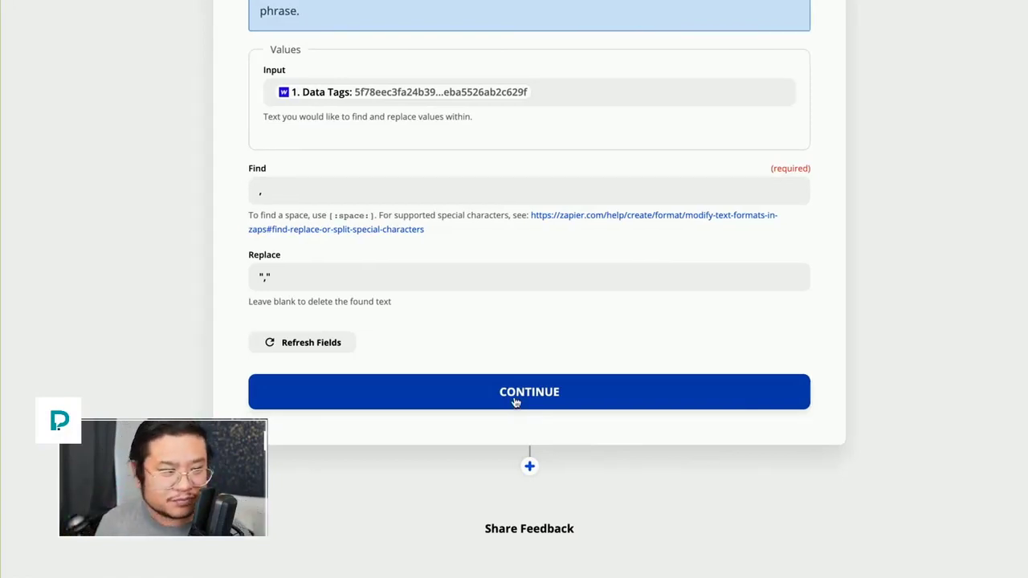
click(515, 407)
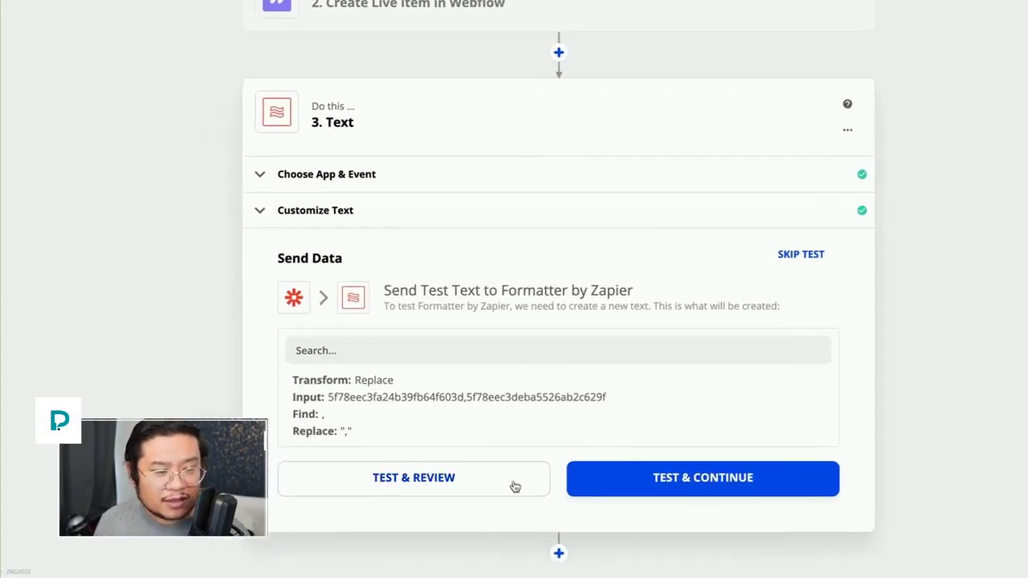
Step: Test the Replace step so the two tag IDs are joined by '","', and add a step after it
click(630, 489)
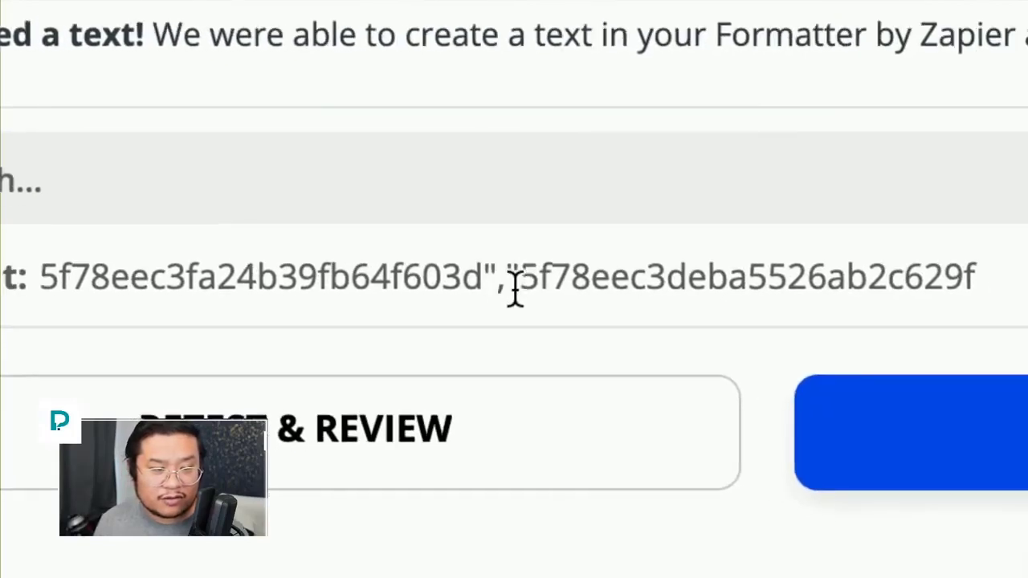
scroll(406, 477, down, 3)
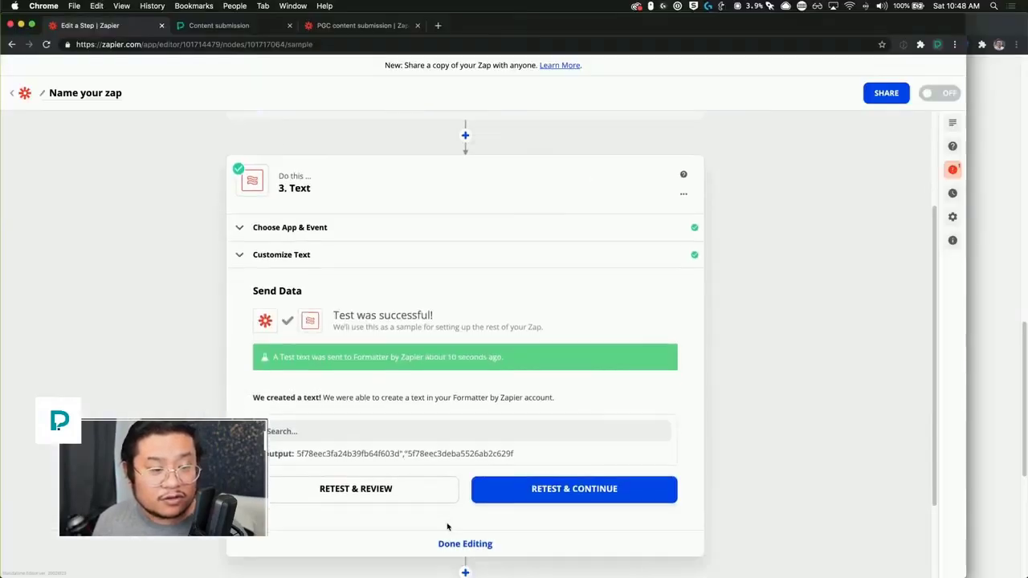
click(465, 464)
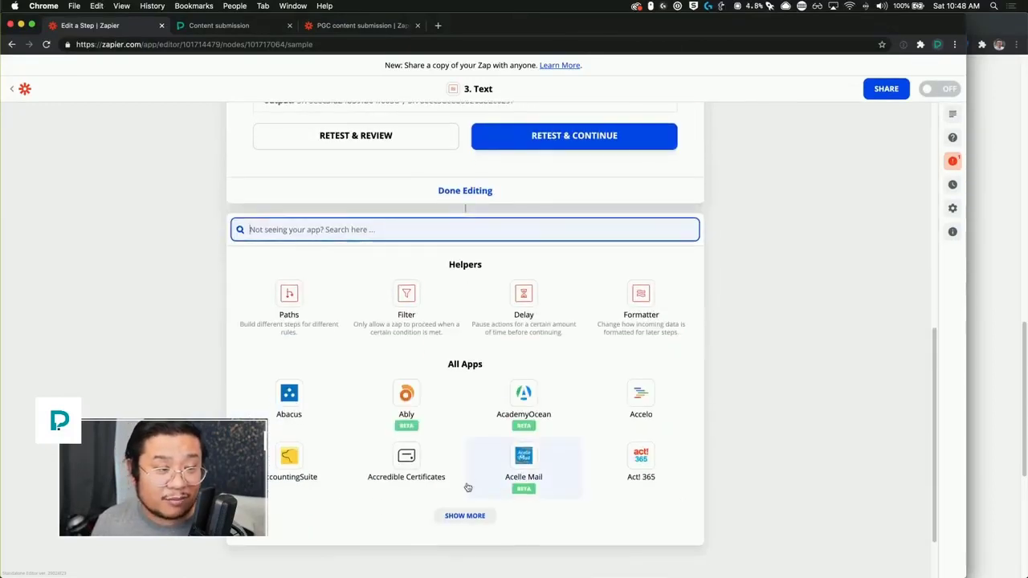
Step: Make step 4 a Webhooks by Zapier action using the Custom Request event
text(webhook)
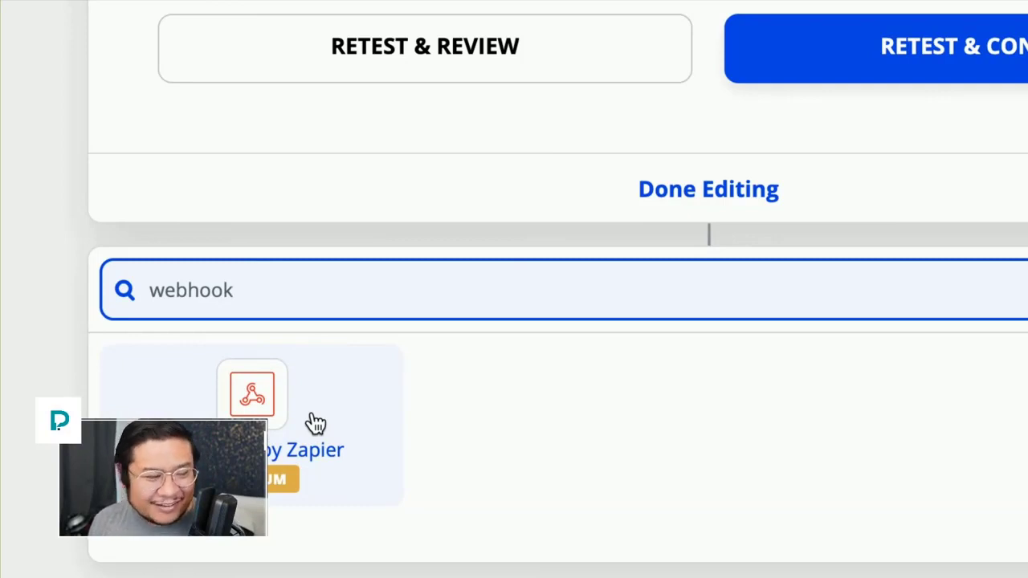
click(315, 424)
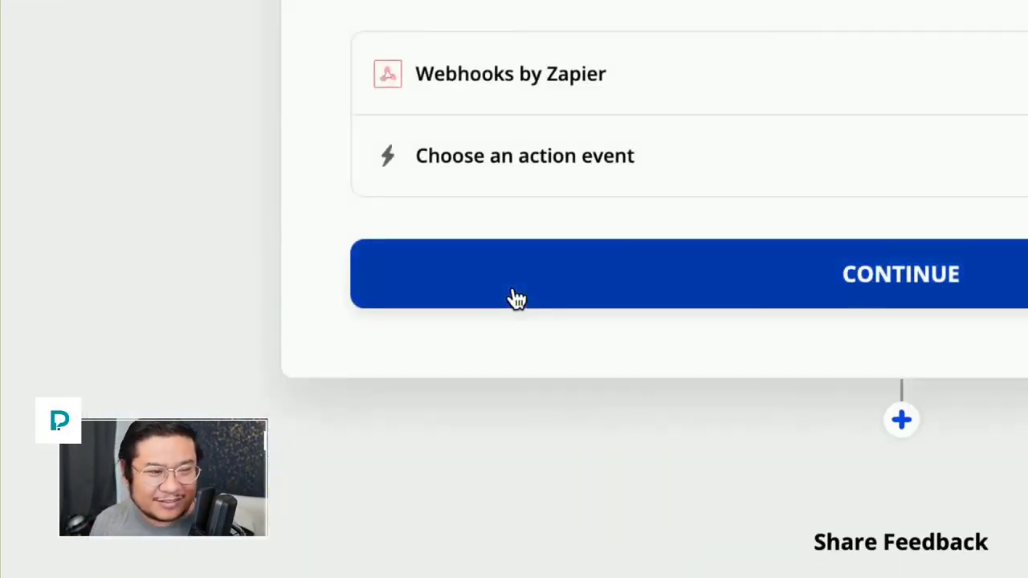
click(514, 291)
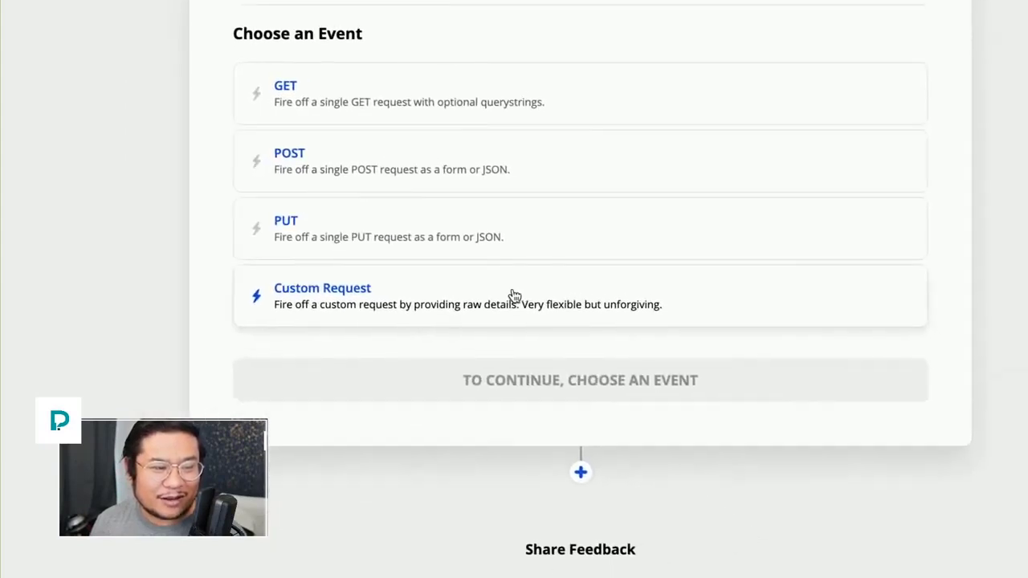
click(514, 295)
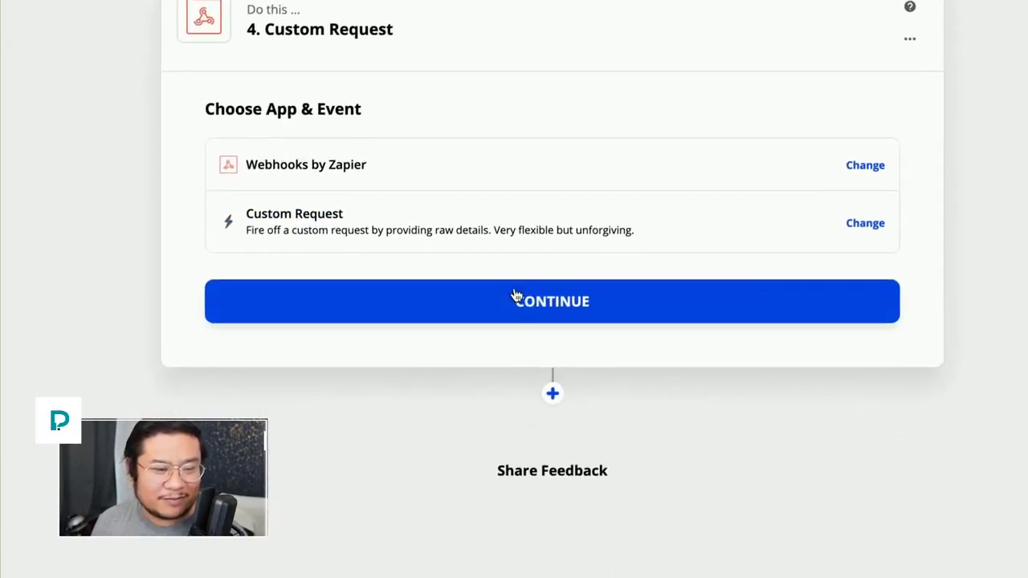
click(515, 297)
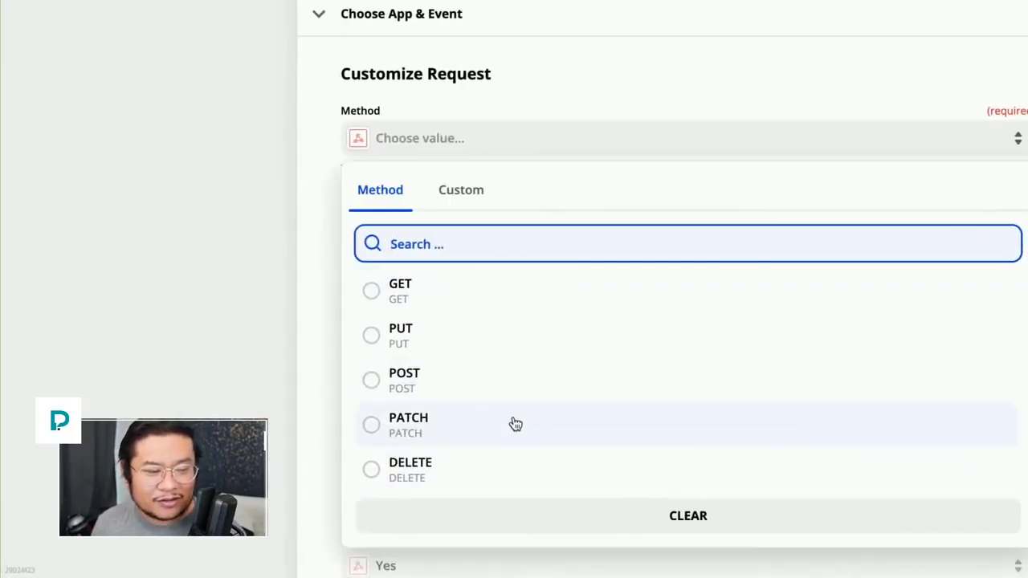
Step: Set the Custom Request method to PATCH
click(514, 425)
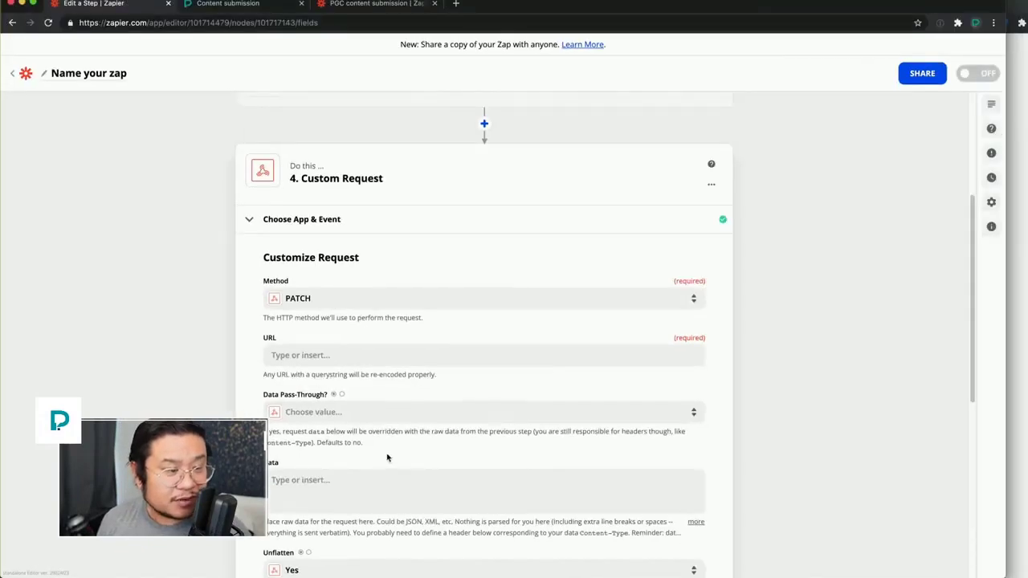
key(ctrl+Up)
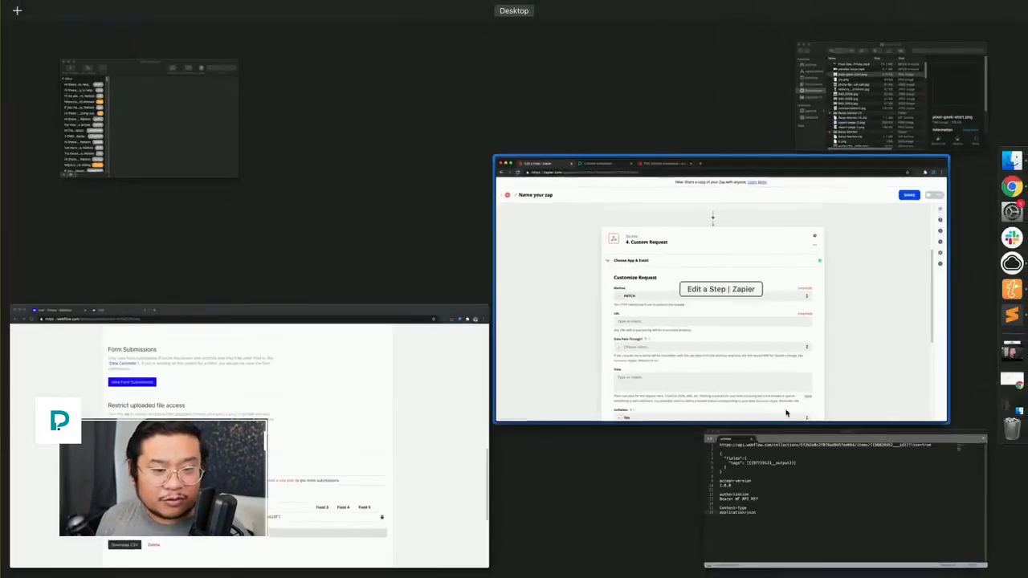
click(776, 503)
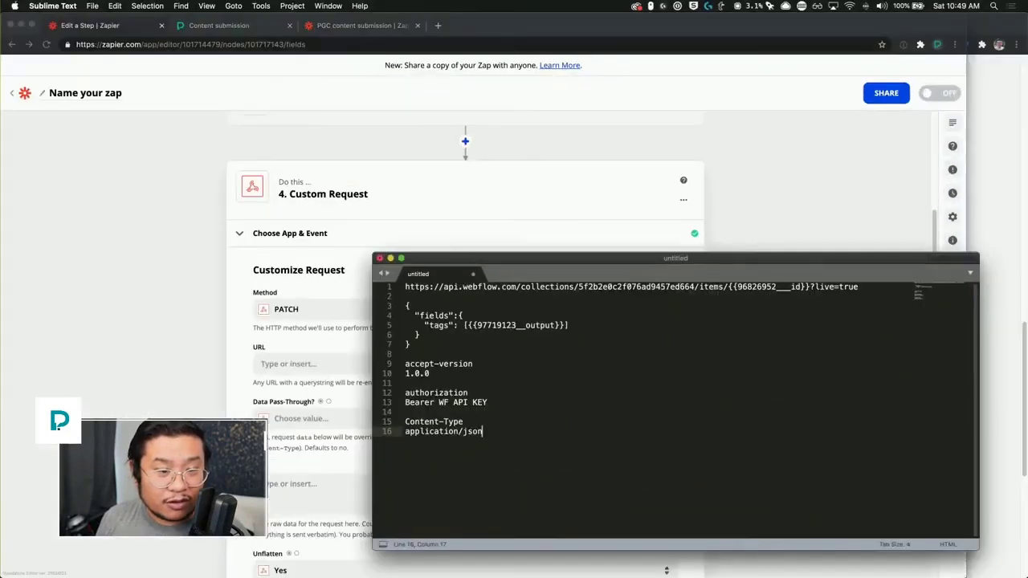
drag(863, 287, 382, 260)
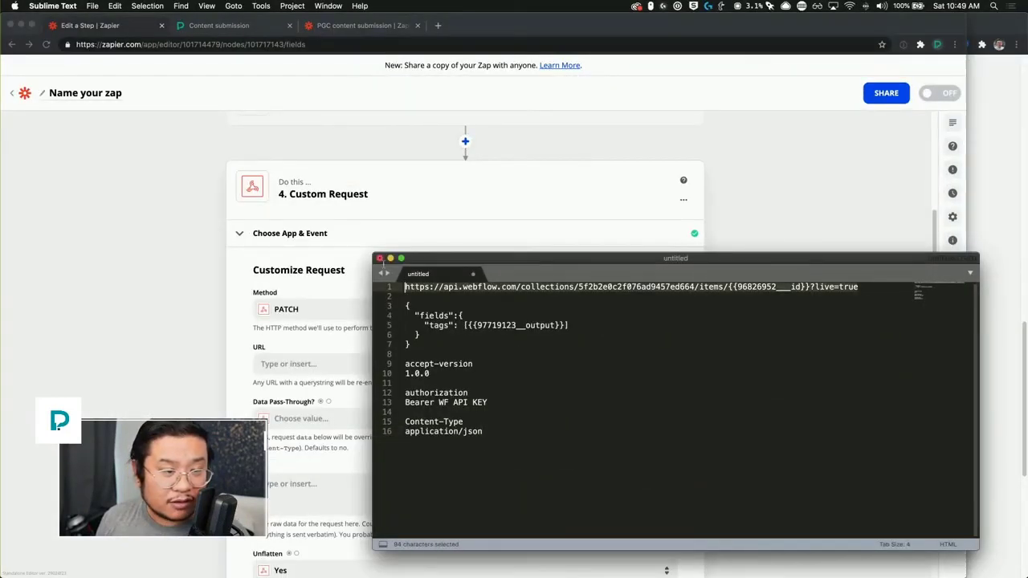
key(super+c)
click(576, 294)
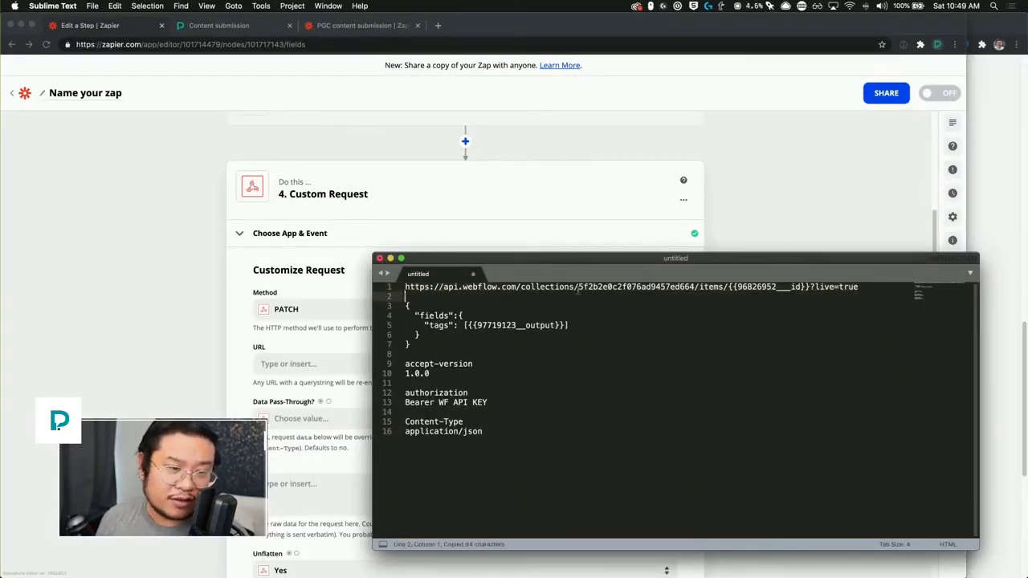
drag(578, 286, 405, 286)
key(super+c)
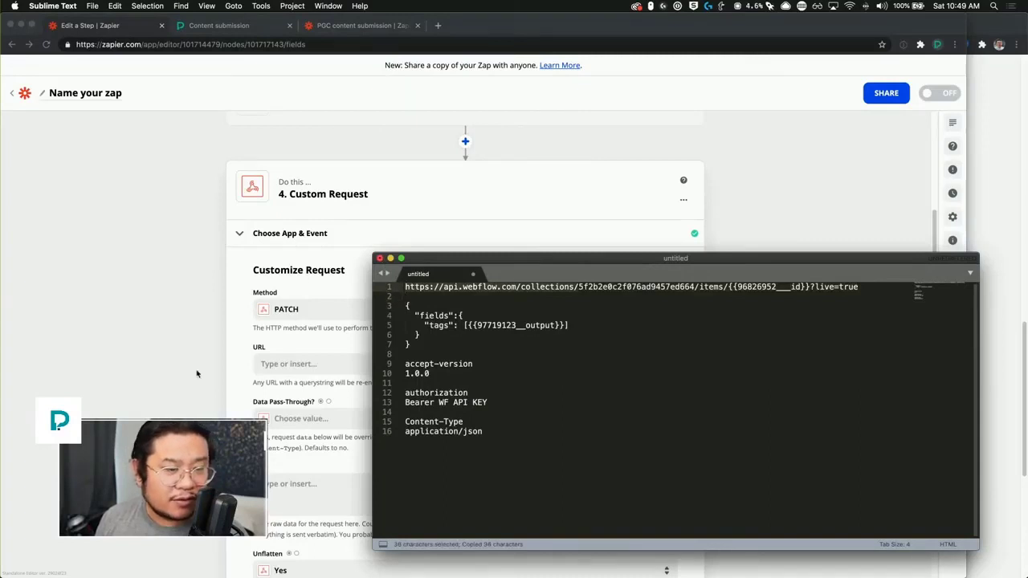
key(super+Tab)
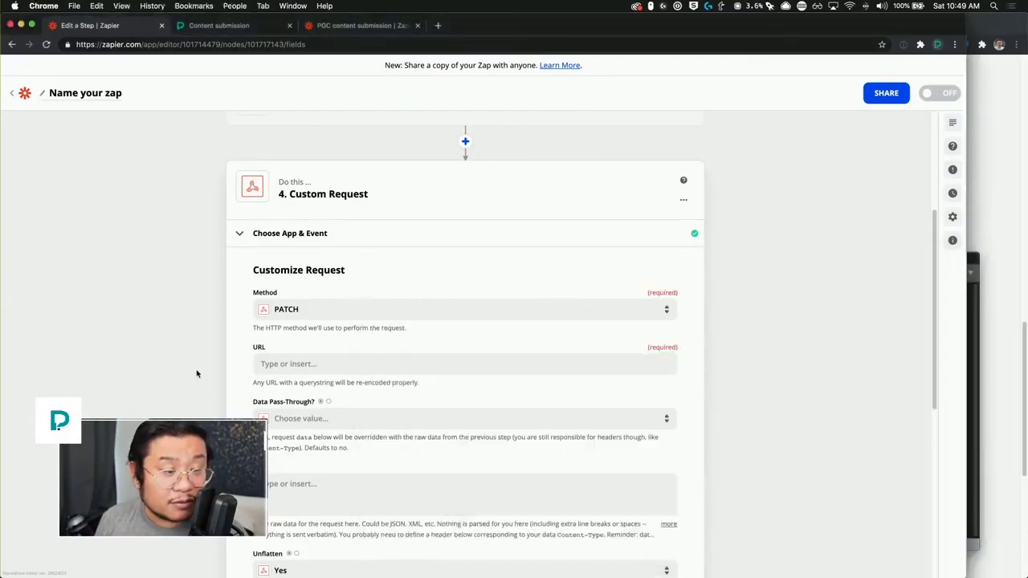
scroll(210, 369, down, 3)
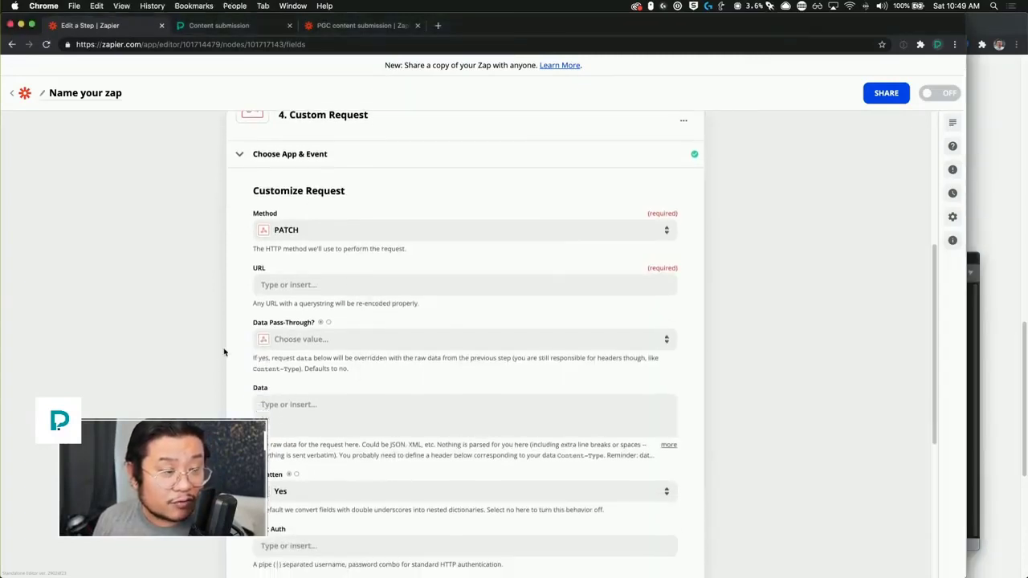
click(307, 286)
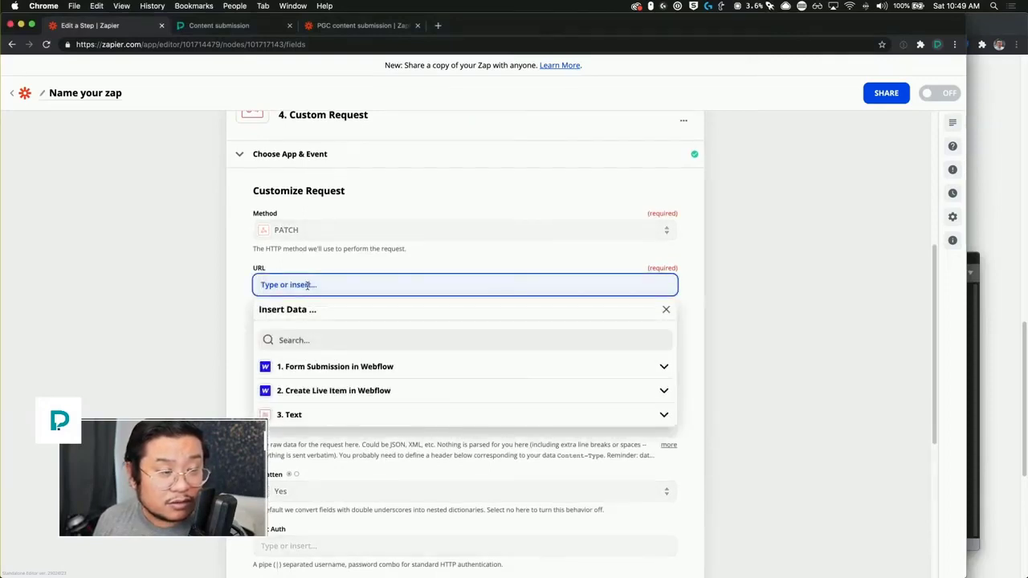
key(super+v)
click(188, 337)
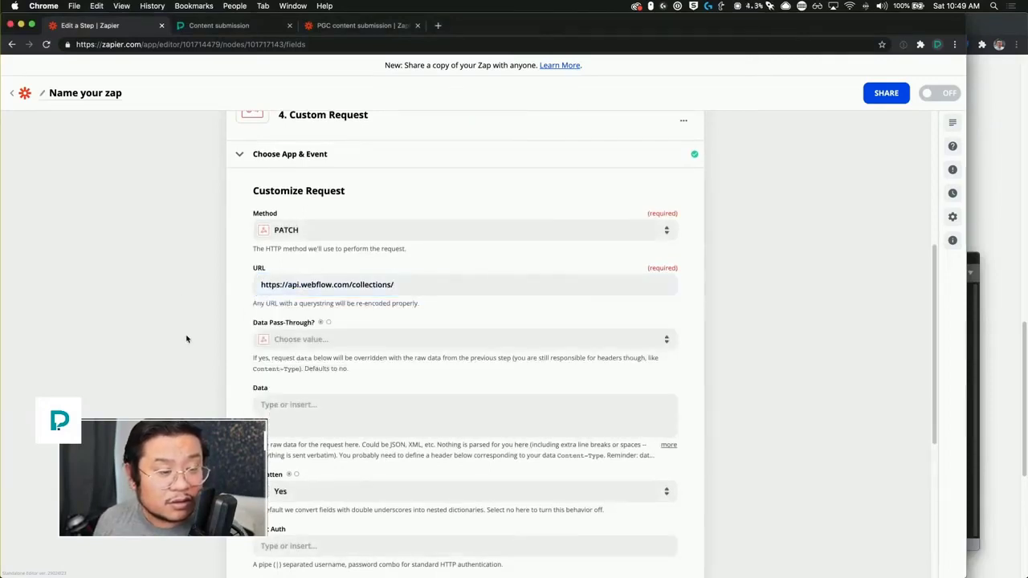
scroll(188, 341, down, 4)
scroll(188, 343, up, 3)
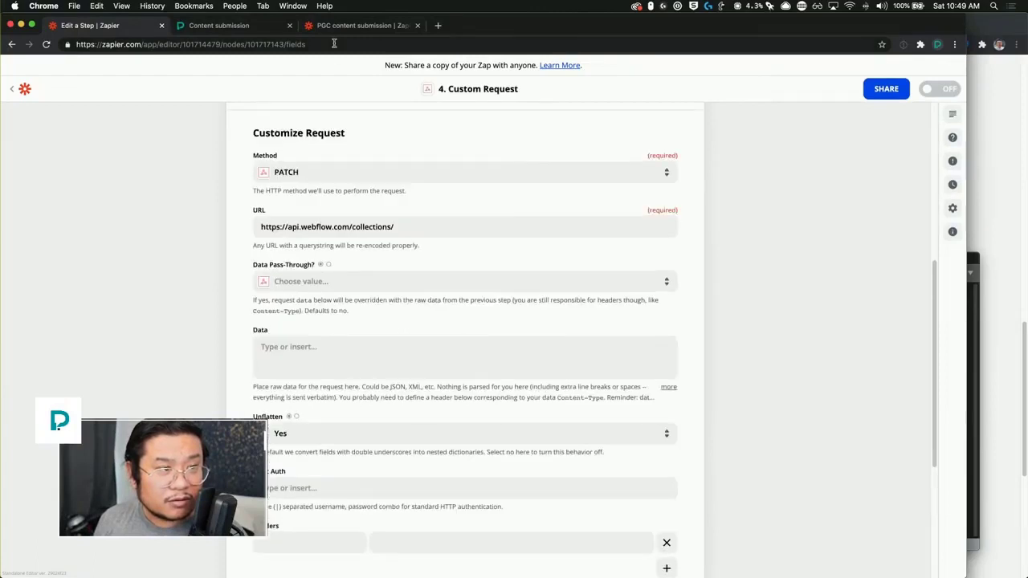
click(337, 29)
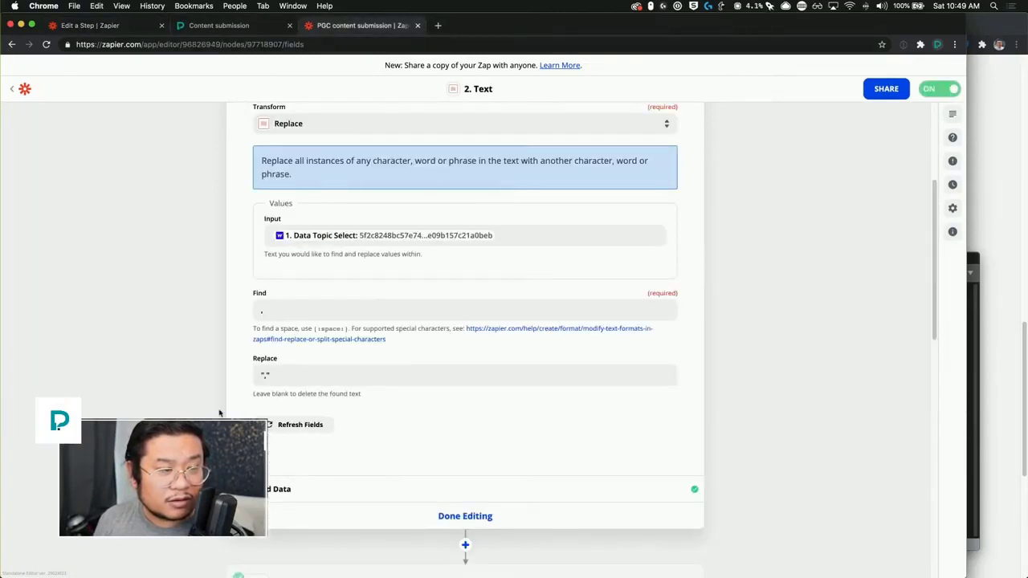
Step: Expand and review the PGC content submission zap's step 6 GET request and its opengraph.io URL
scroll(219, 413, down, 10)
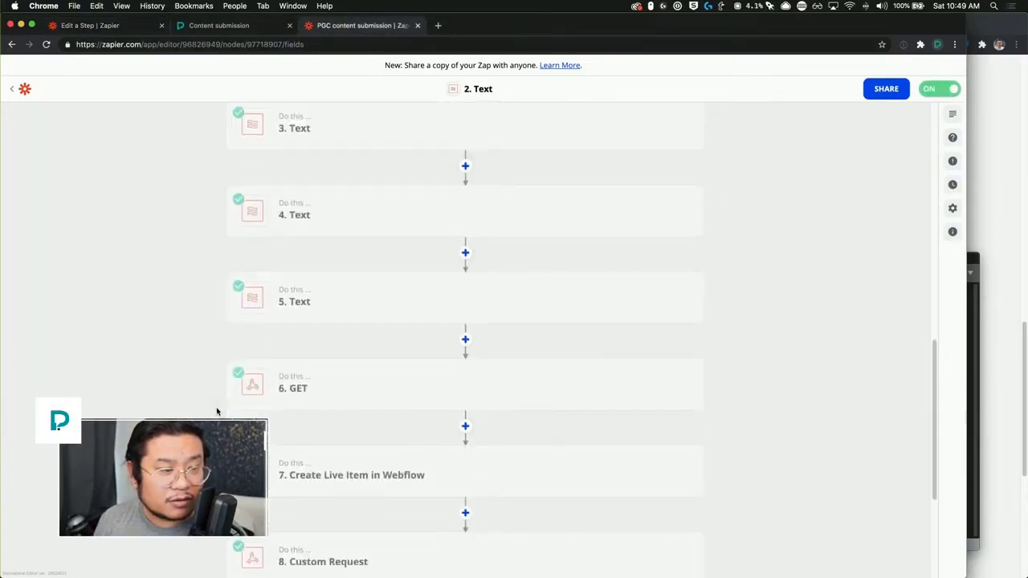
click(305, 369)
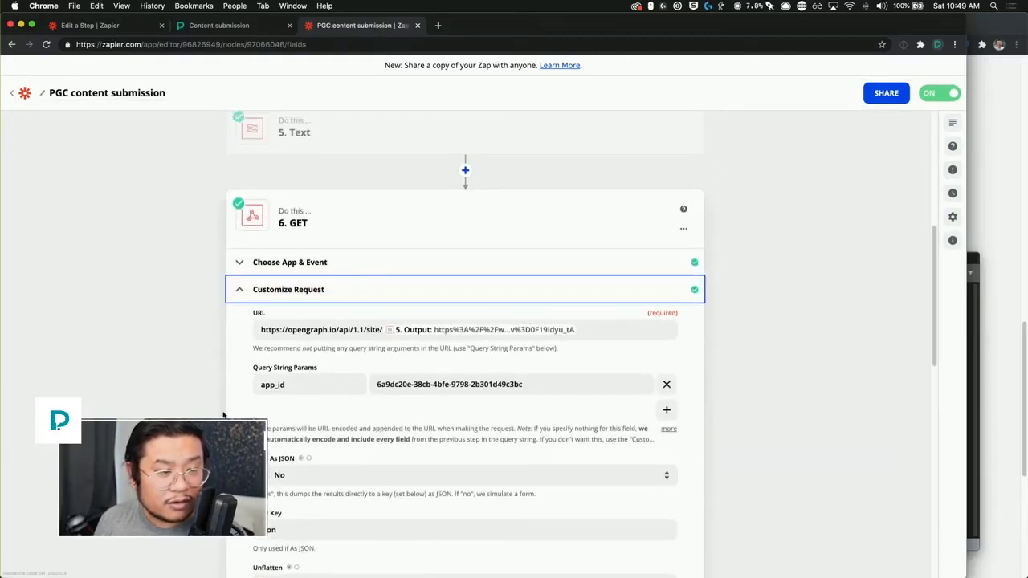
scroll(224, 415, up, 1)
scroll(224, 416, up, 2)
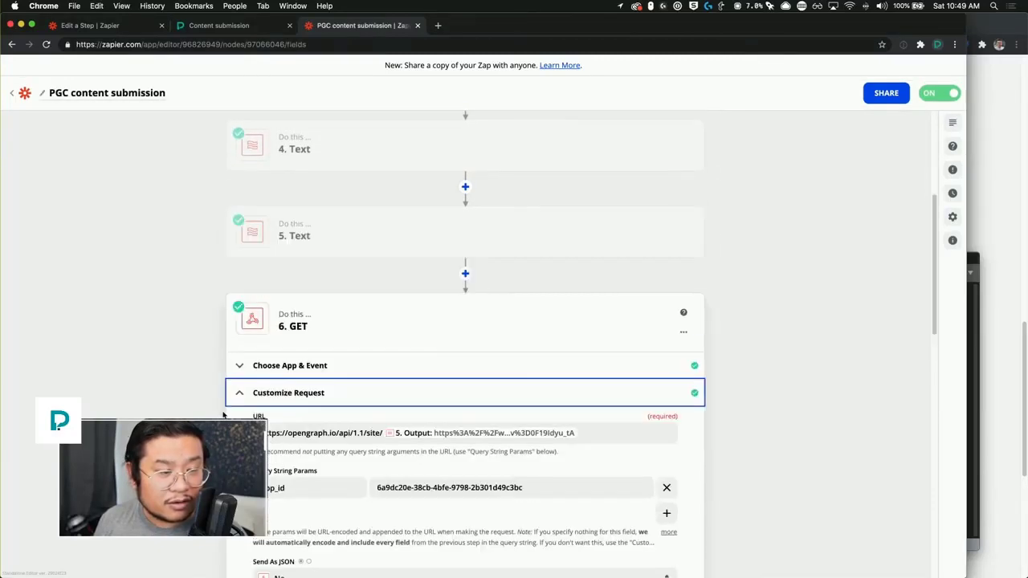
scroll(224, 416, up, 2)
scroll(224, 415, down, 1)
scroll(224, 415, down, 1)
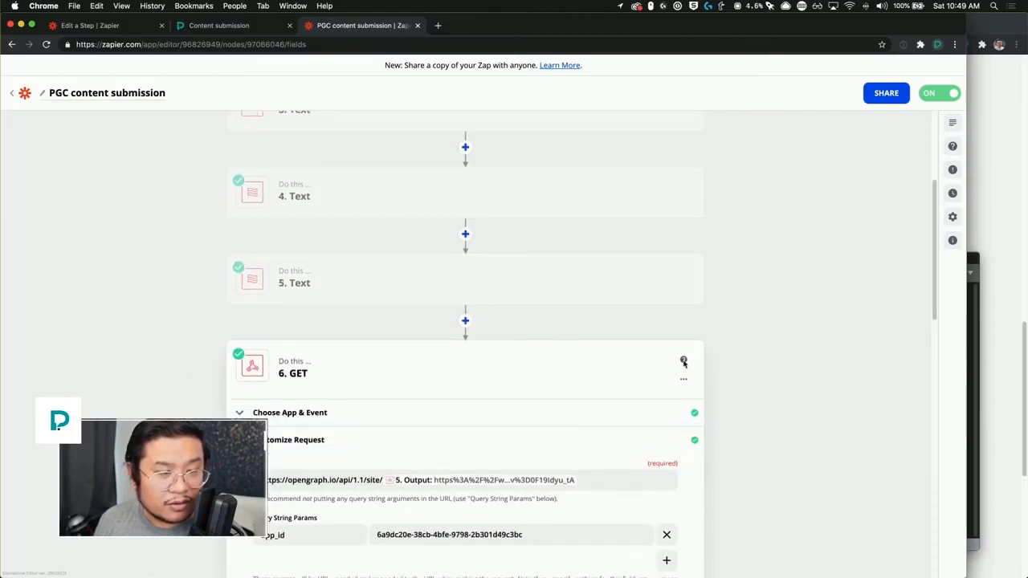
scroll(722, 349, down, 1)
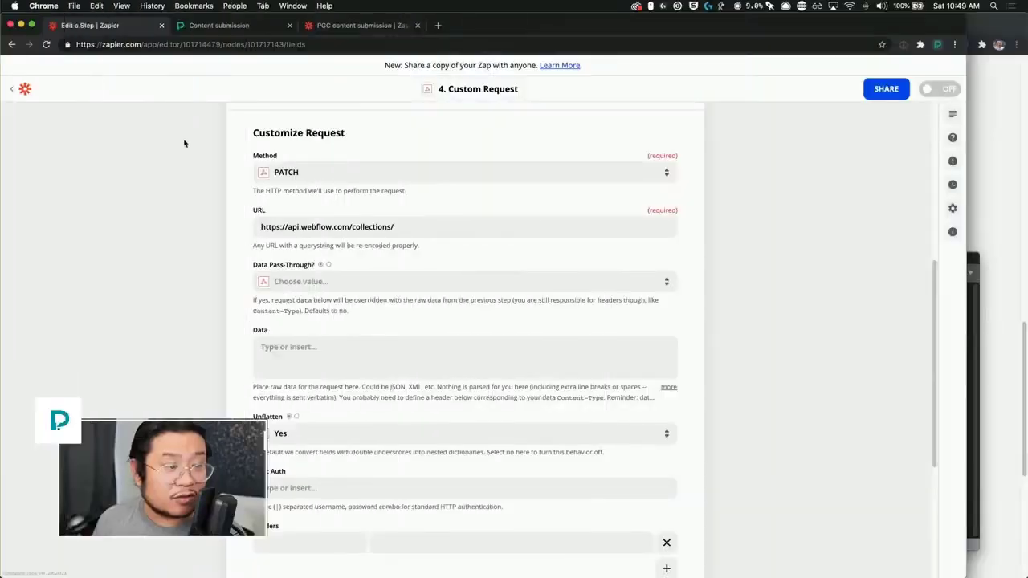
Step: Place the cursor in the request URL field and bring forward the Webflow Forms dashboard
click(428, 226)
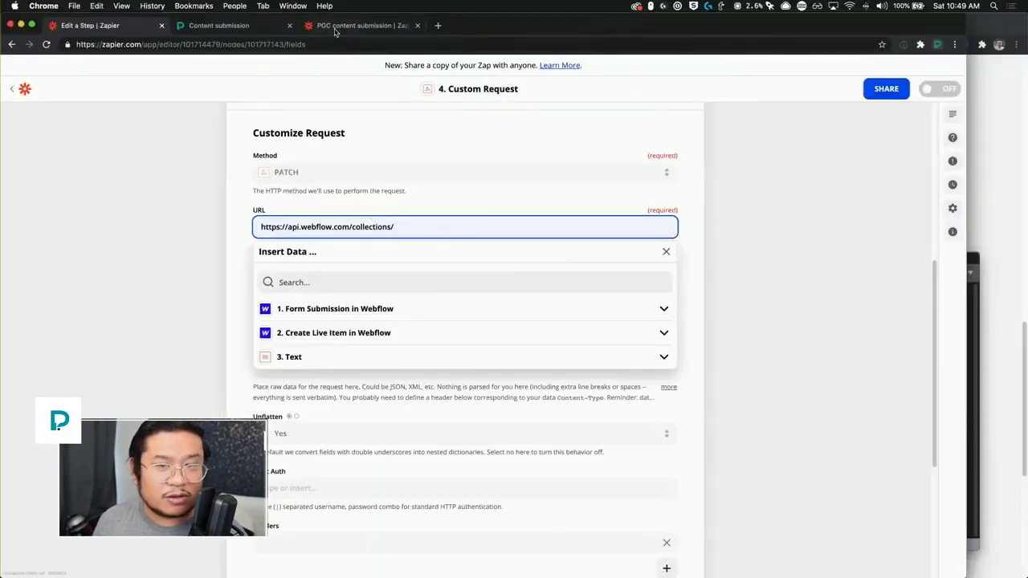
click(1011, 130)
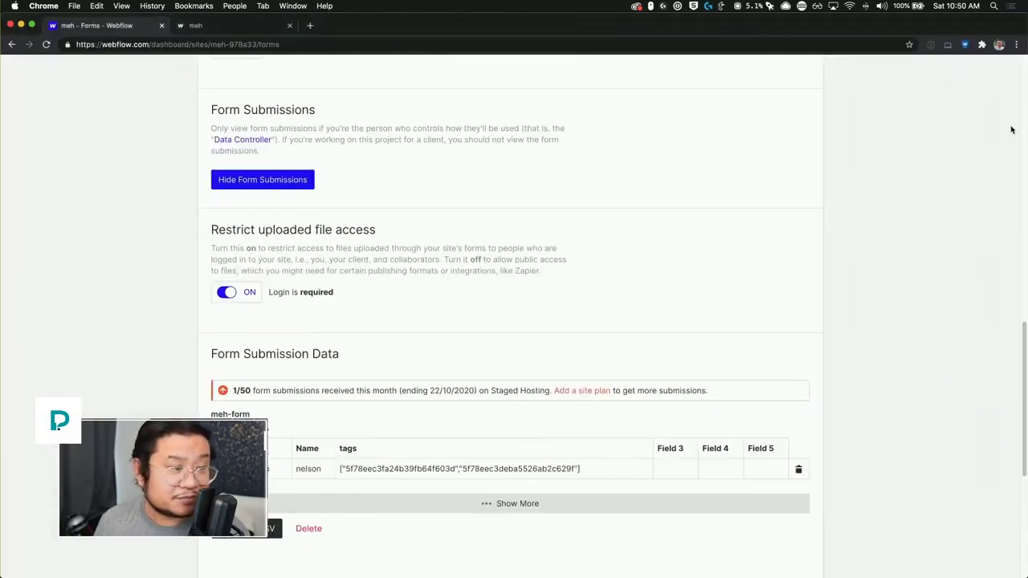
Step: Copy the Blog Posts Collection ID from its CMS collection settings in the Webflow Designer
scroll(269, 256, up, 10)
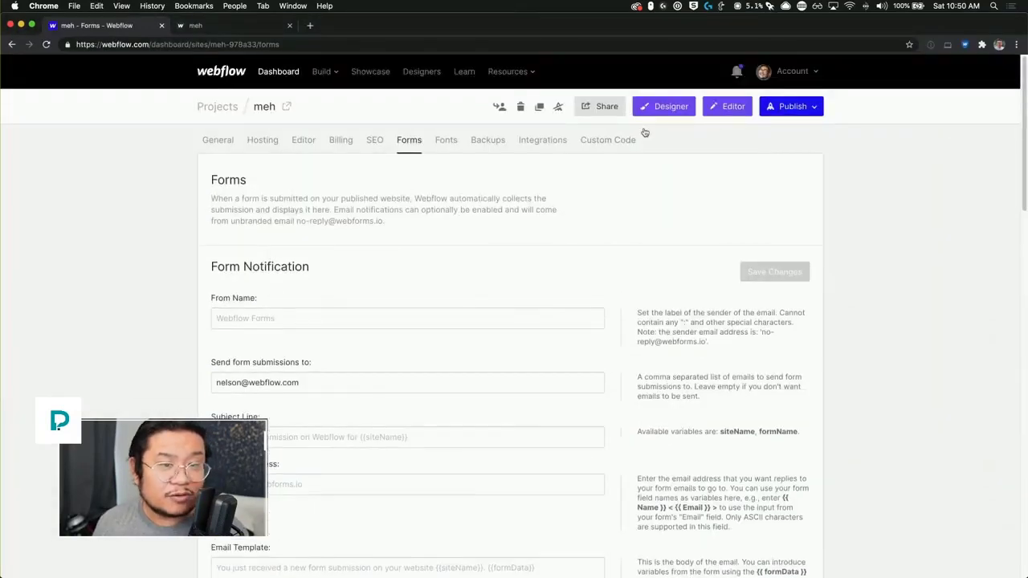
click(670, 111)
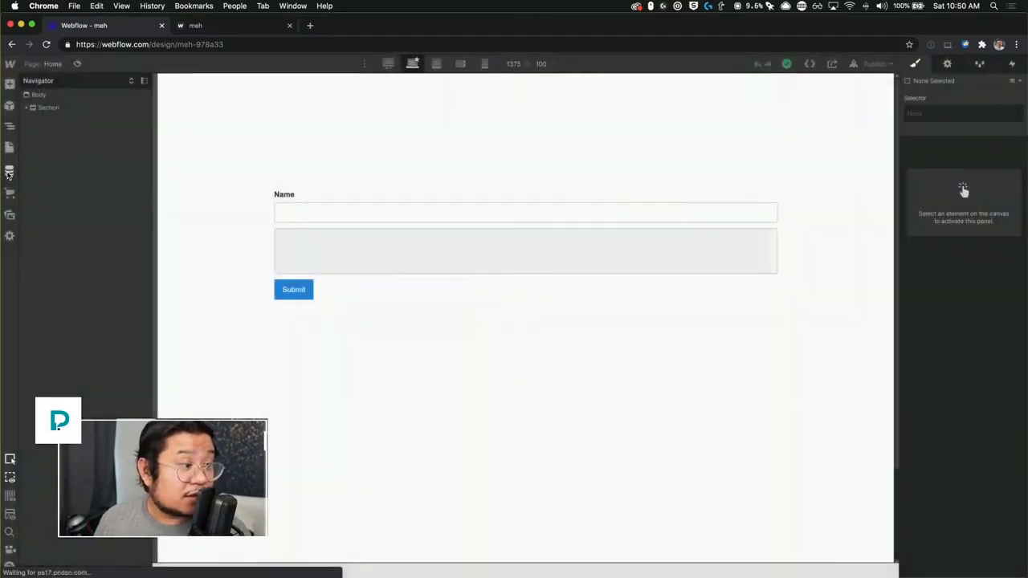
click(10, 170)
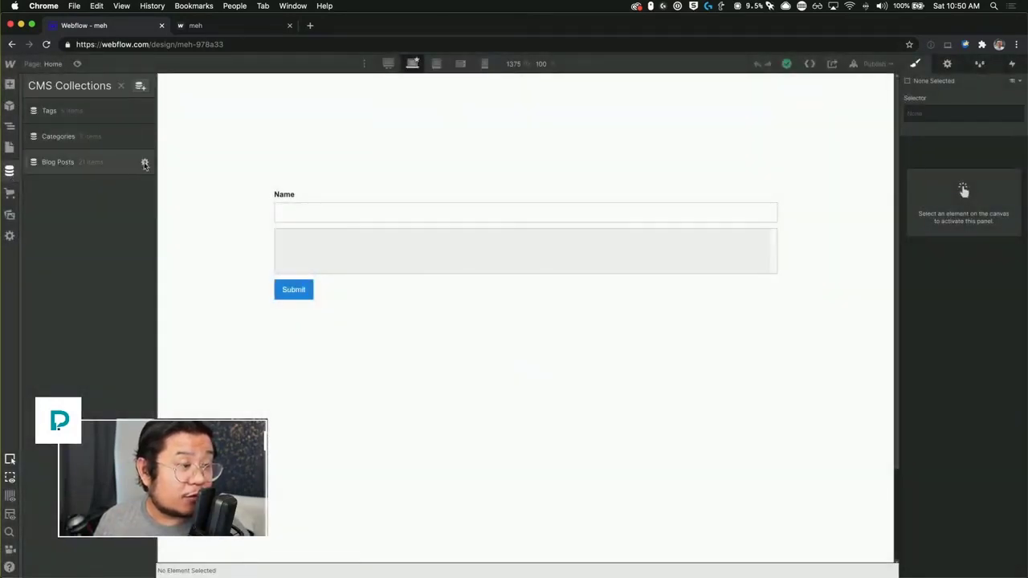
click(145, 163)
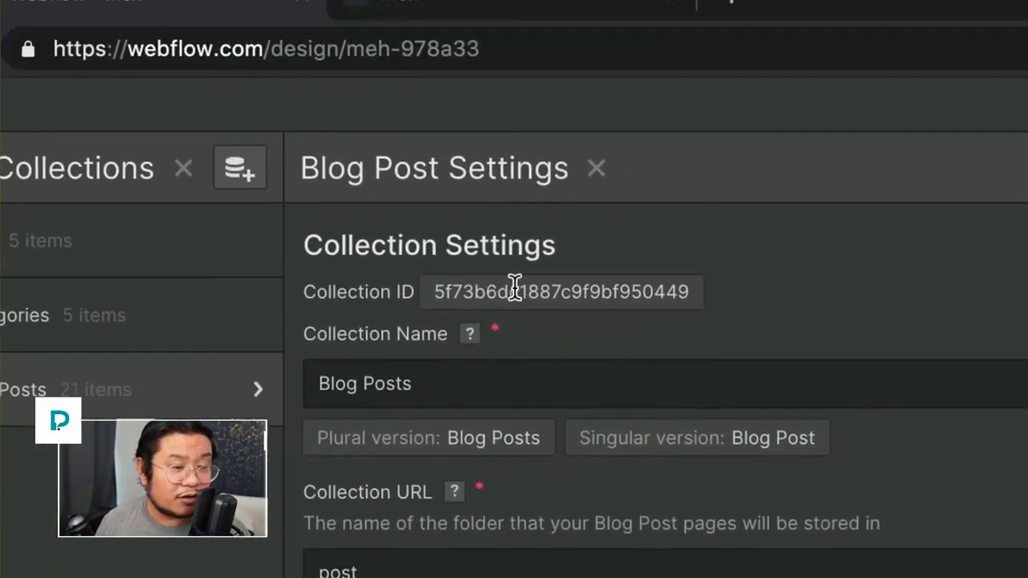
double_click(665, 235)
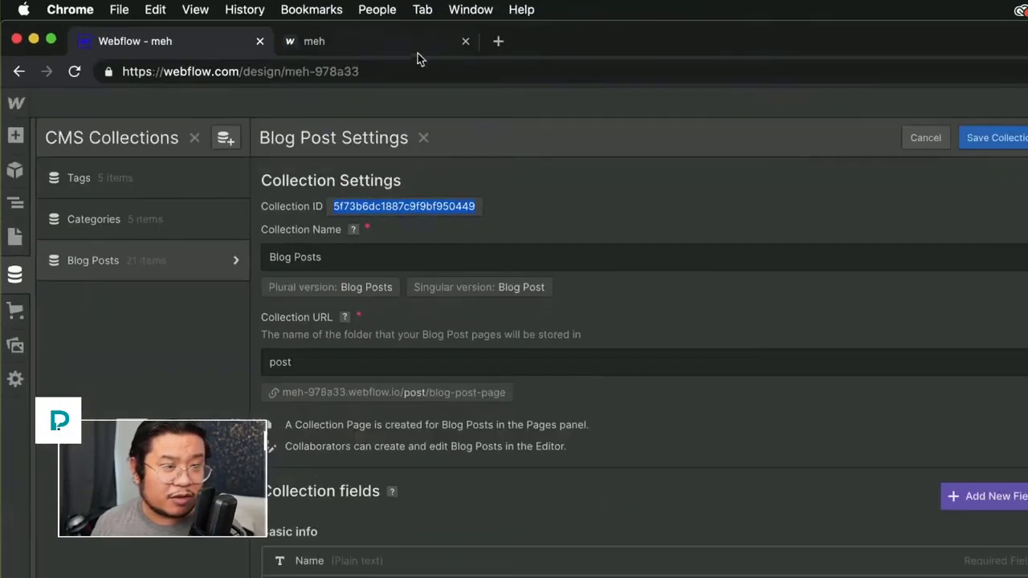
click(498, 41)
key(super+v)
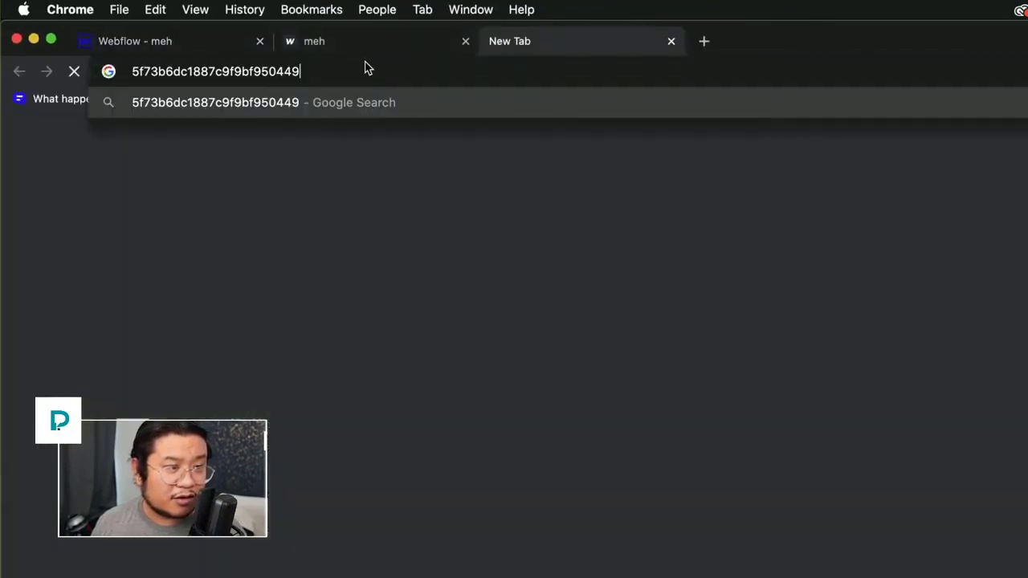
key(super+1)
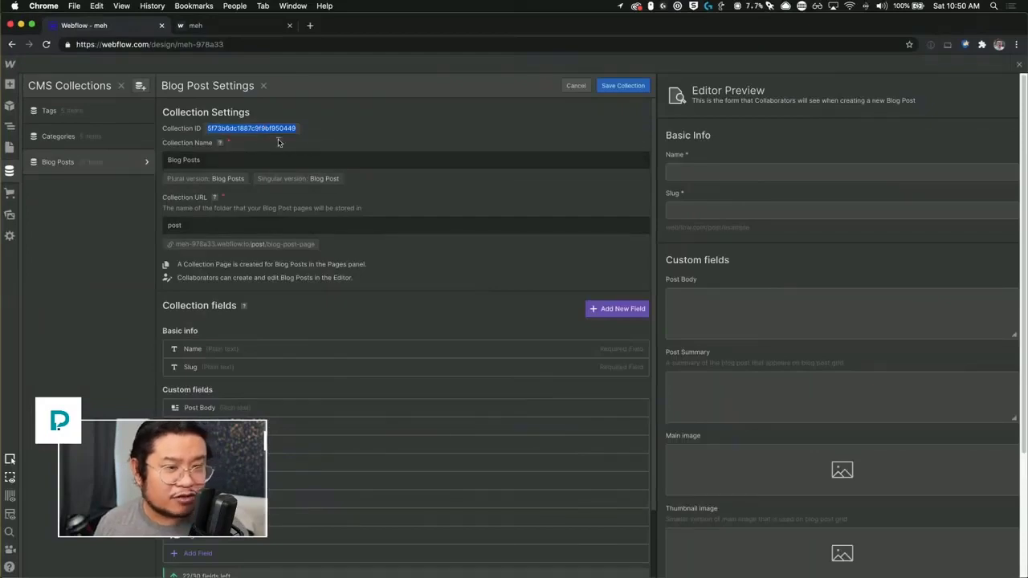
key(ctrl+Up)
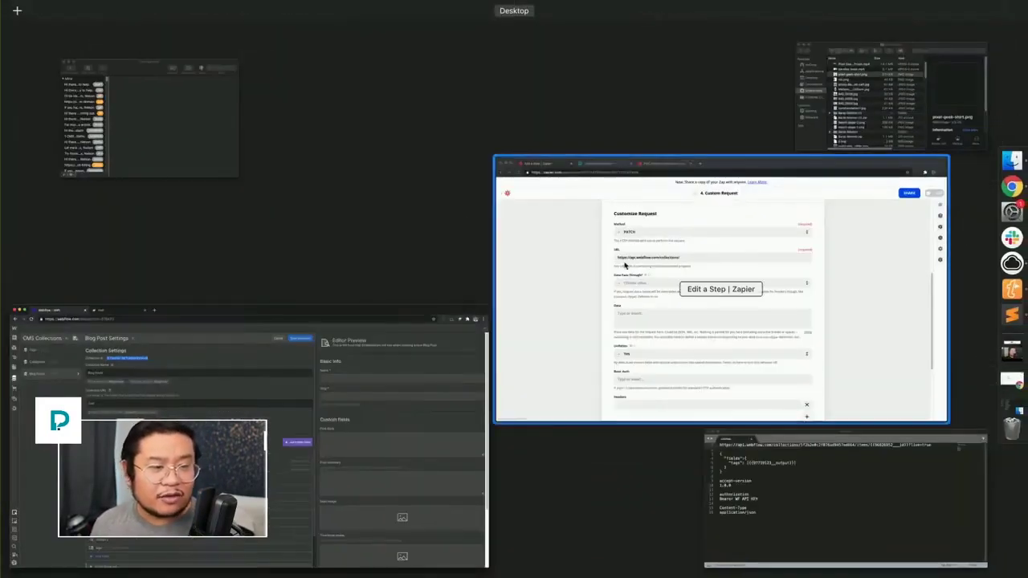
Step: Append collection ID 5f73b6dc1887c9f9bf950449 to the URL and copy 'items' from the Sublime notes
click(711, 289)
click(439, 225)
key(super+v)
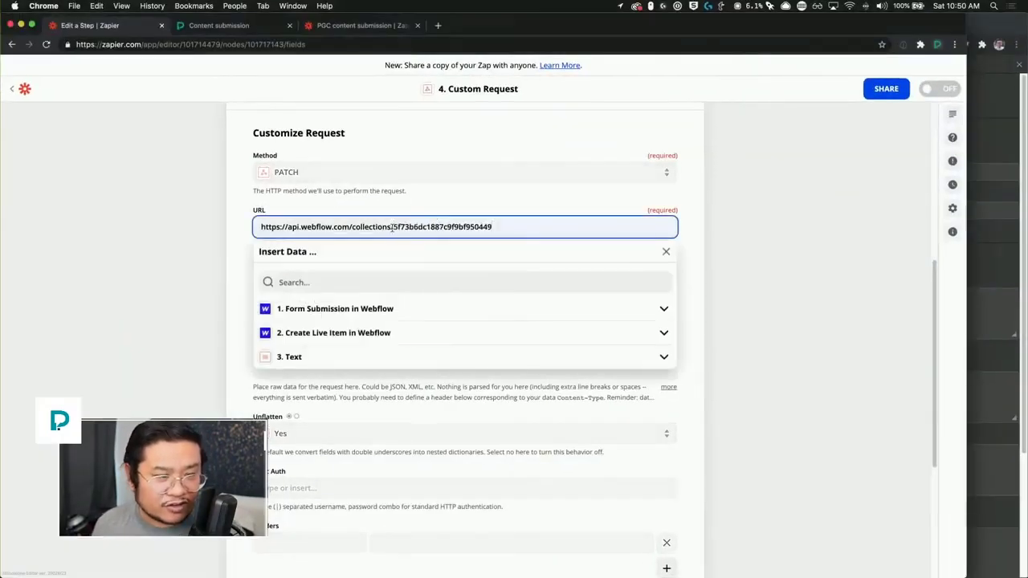
key(ctrl+Up)
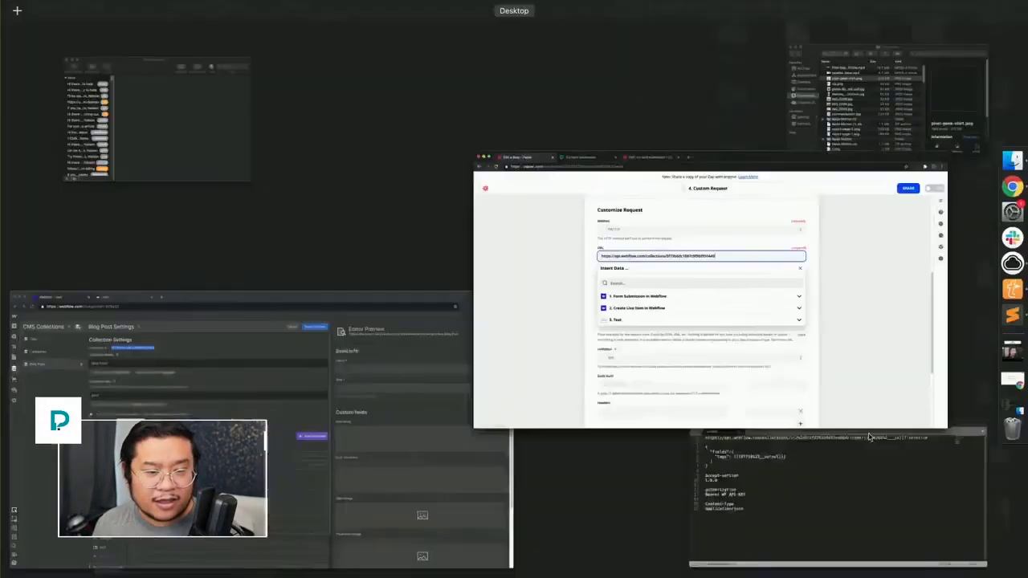
click(871, 537)
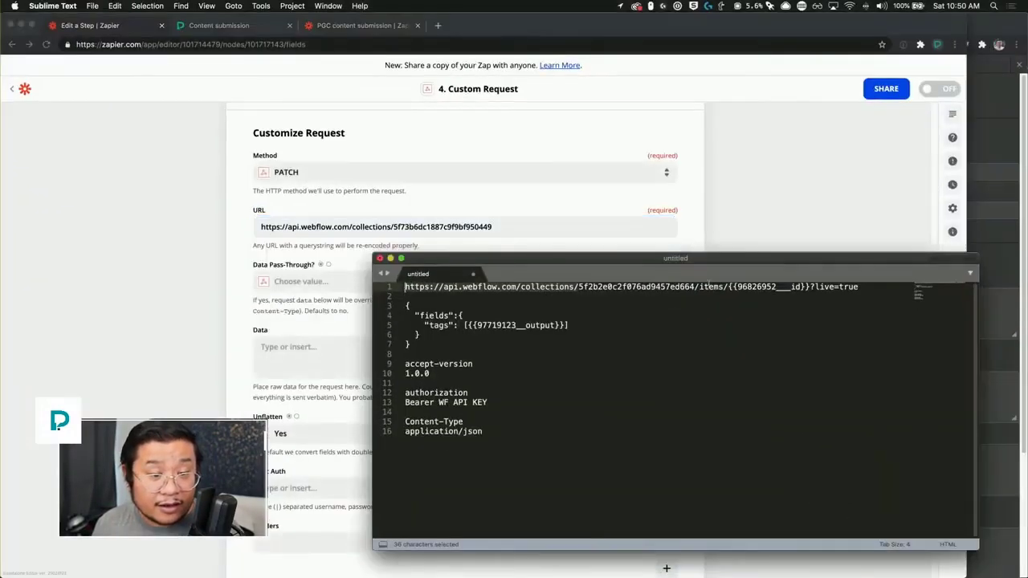
double_click(711, 287)
key(super+c)
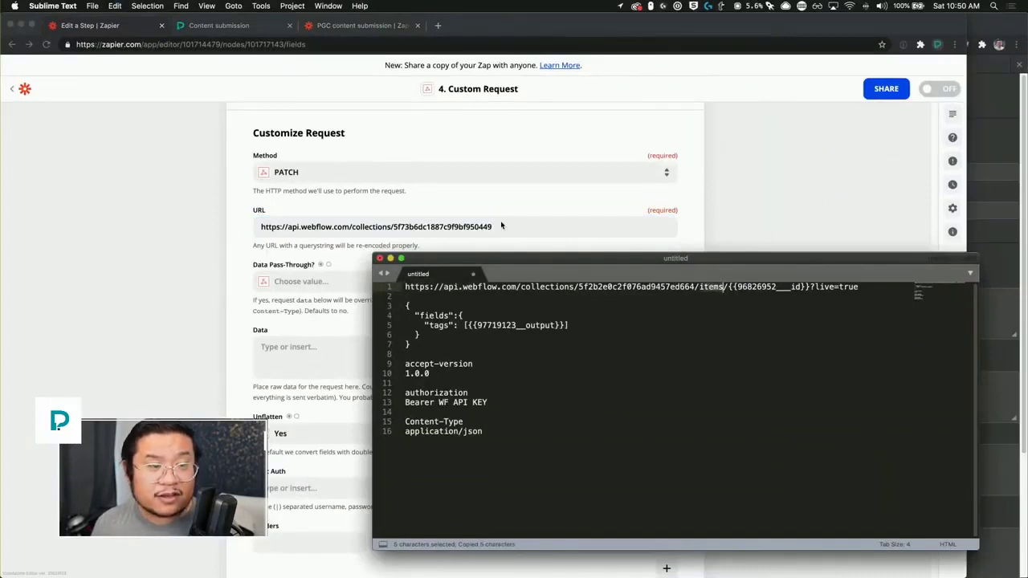
click(501, 226)
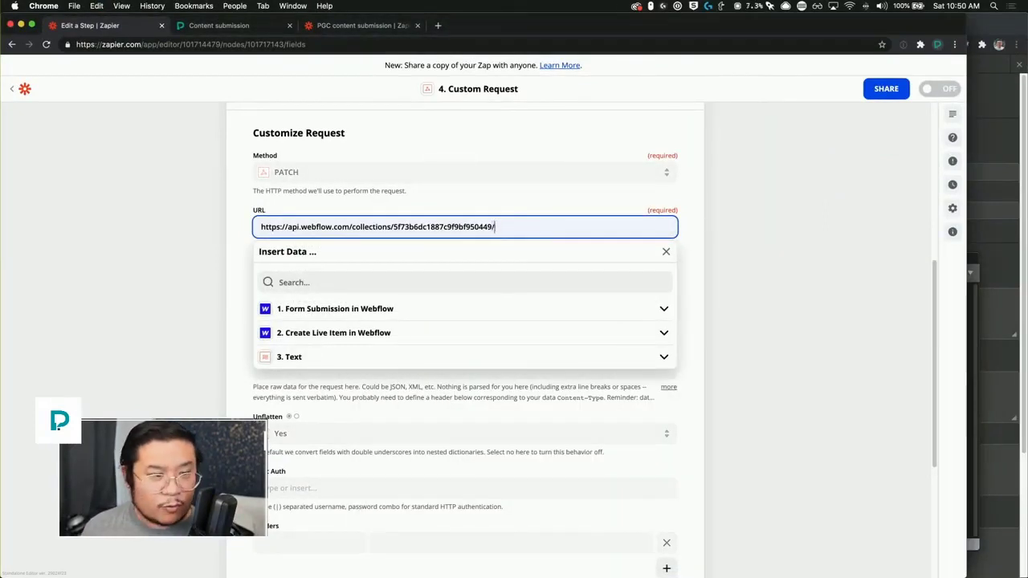
Step: Append /items/ to the URL and insert step 2's created item ID after it
key(super+v)
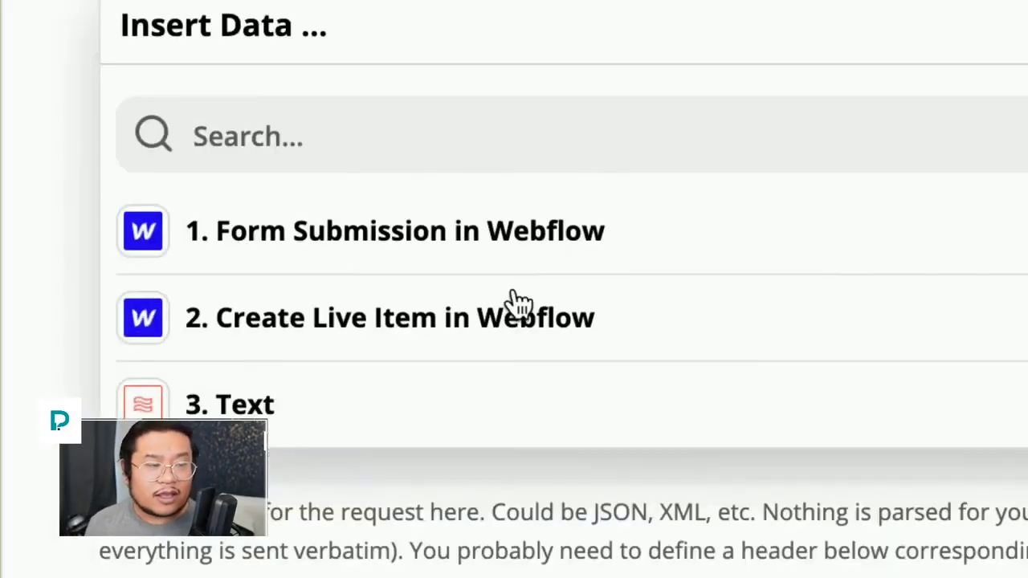
click(518, 317)
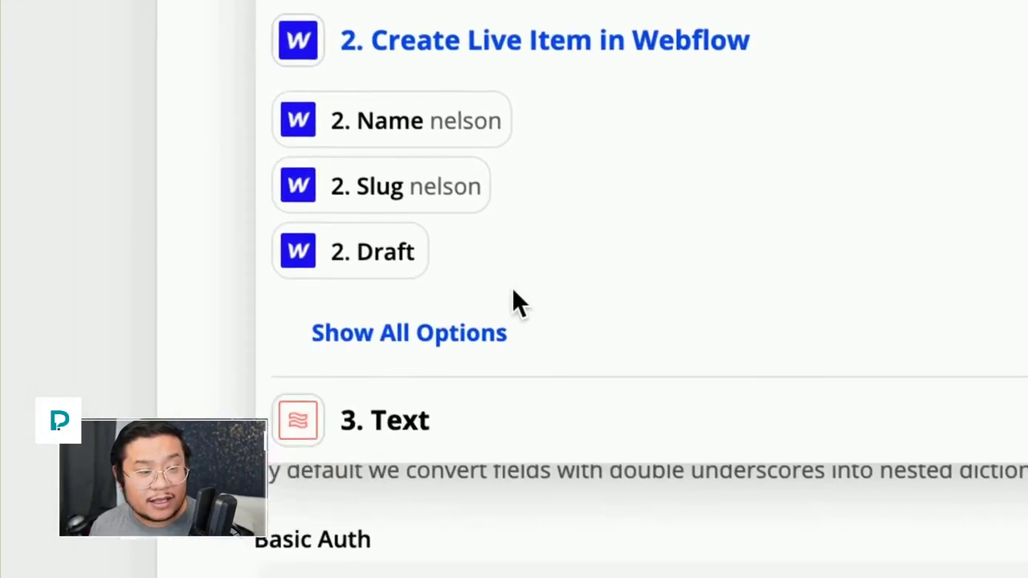
click(482, 333)
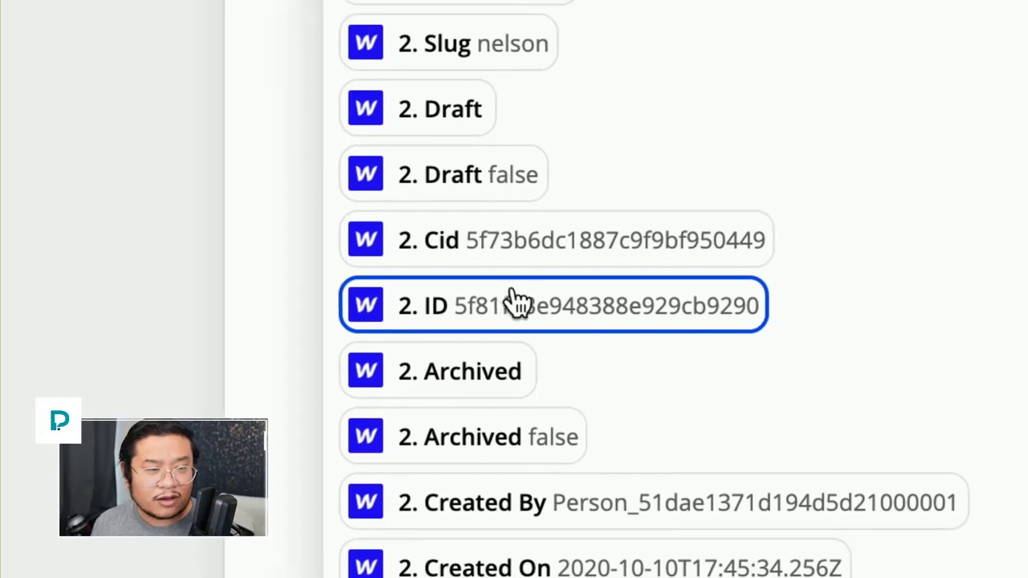
click(519, 304)
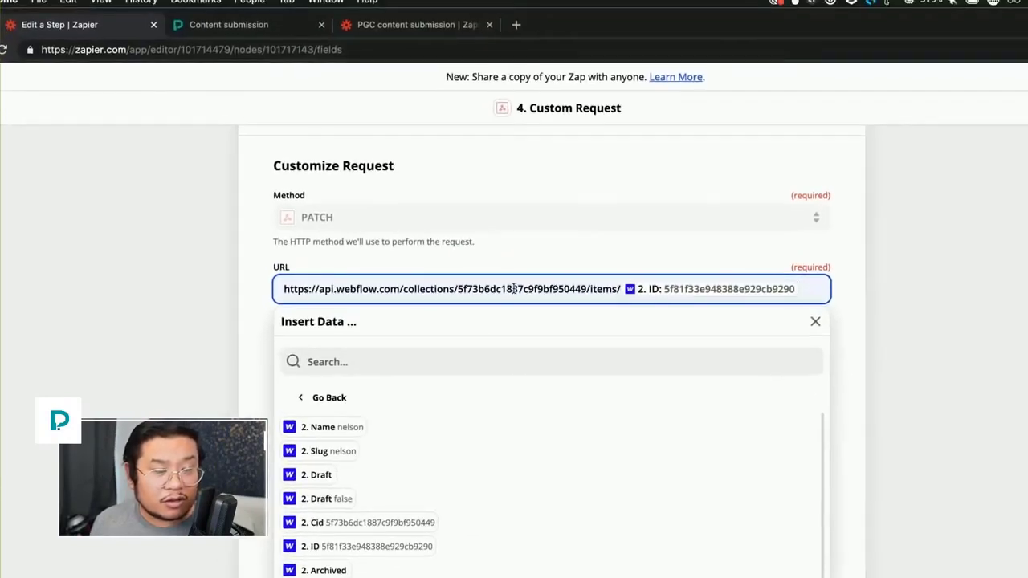
Step: Replace the hard-coded collection ID in the URL with step 2's Cid value
double_click(514, 289)
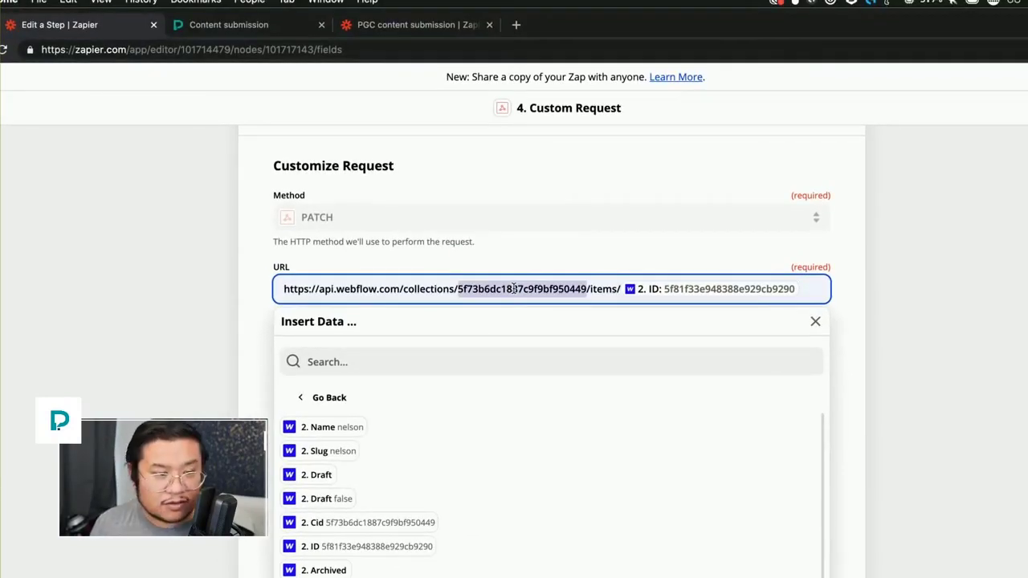
key(BackSpace)
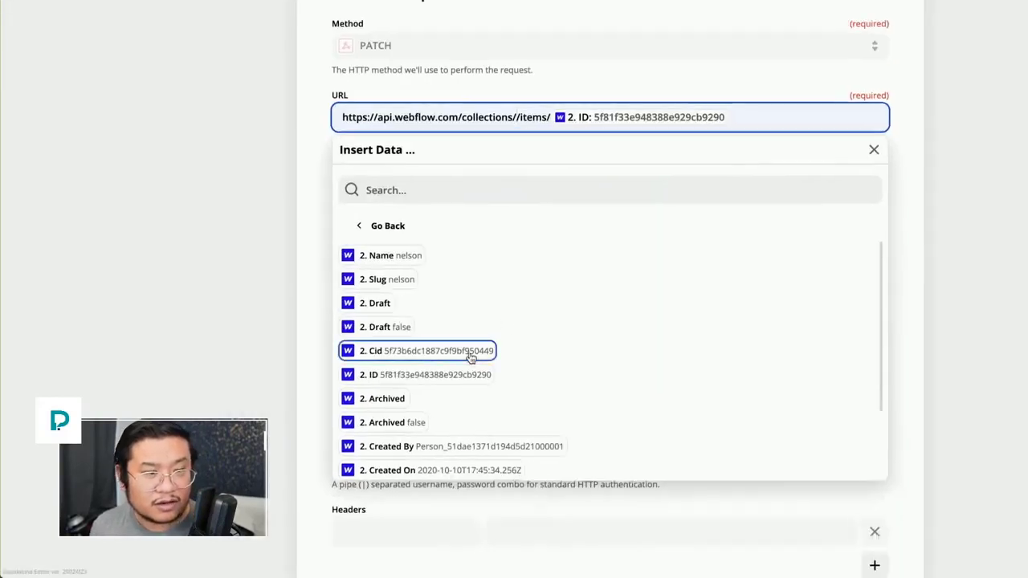
click(470, 357)
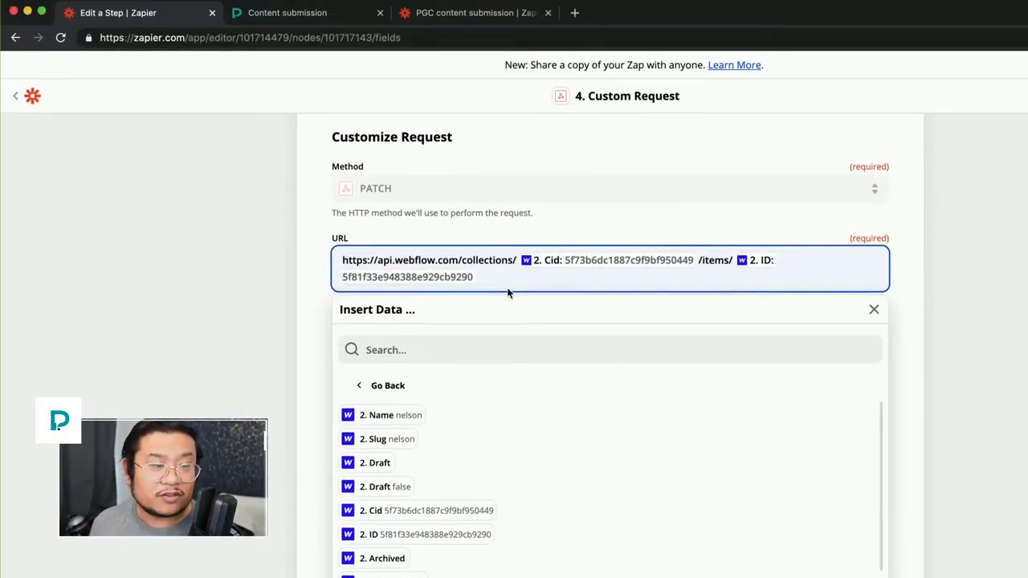
click(500, 117)
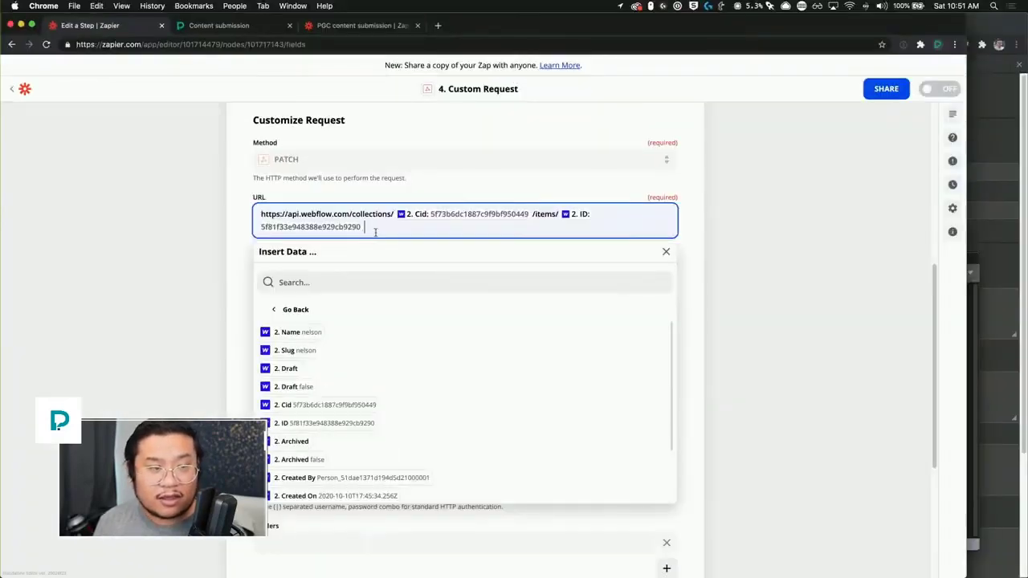
key(ctrl+Up)
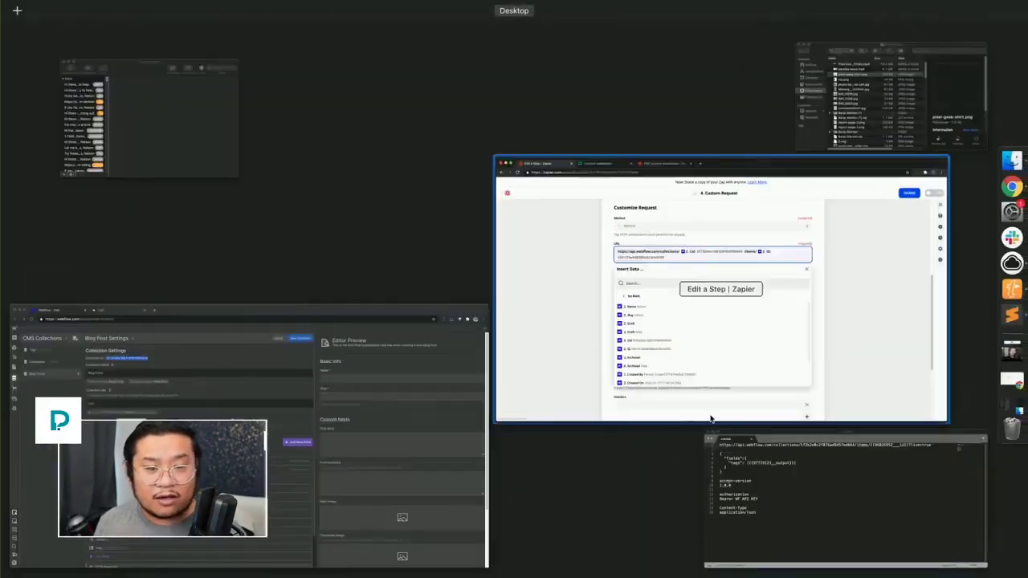
Step: Append ?live=true, copied from the Sublime notes, to the end of the request URL
click(844, 481)
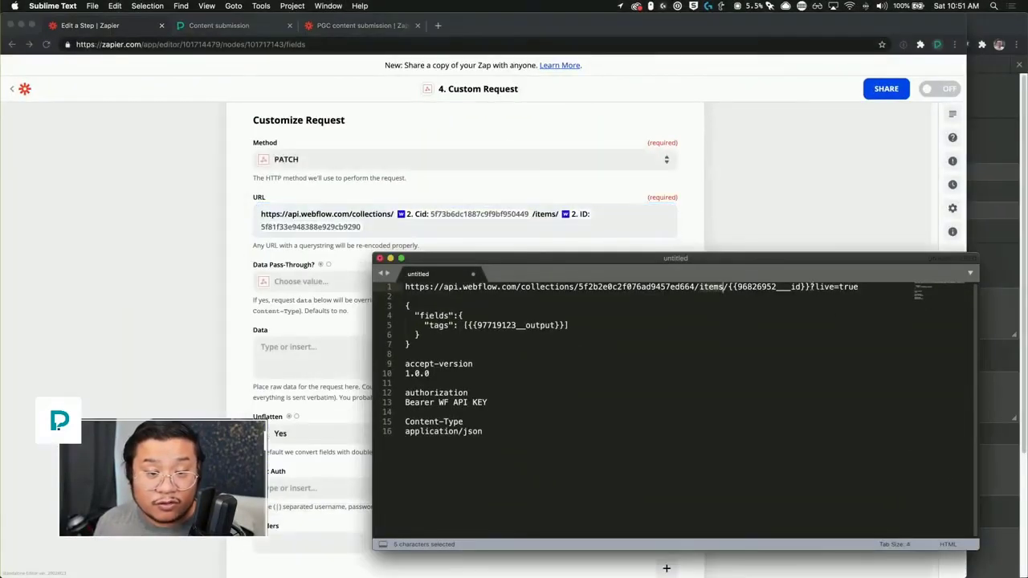
drag(810, 287, 819, 300)
key(super+c)
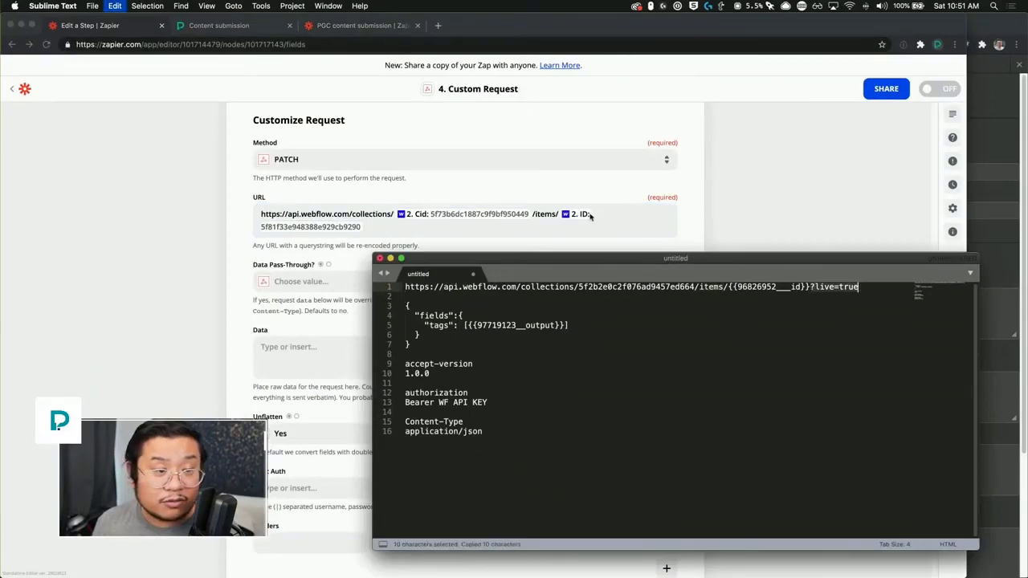
click(590, 221)
key(super+v)
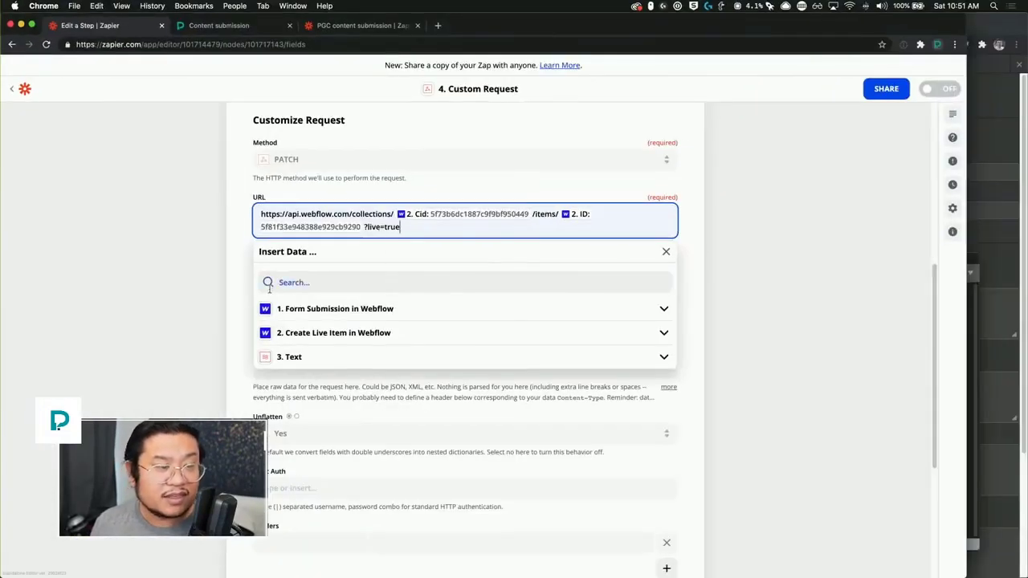
click(224, 295)
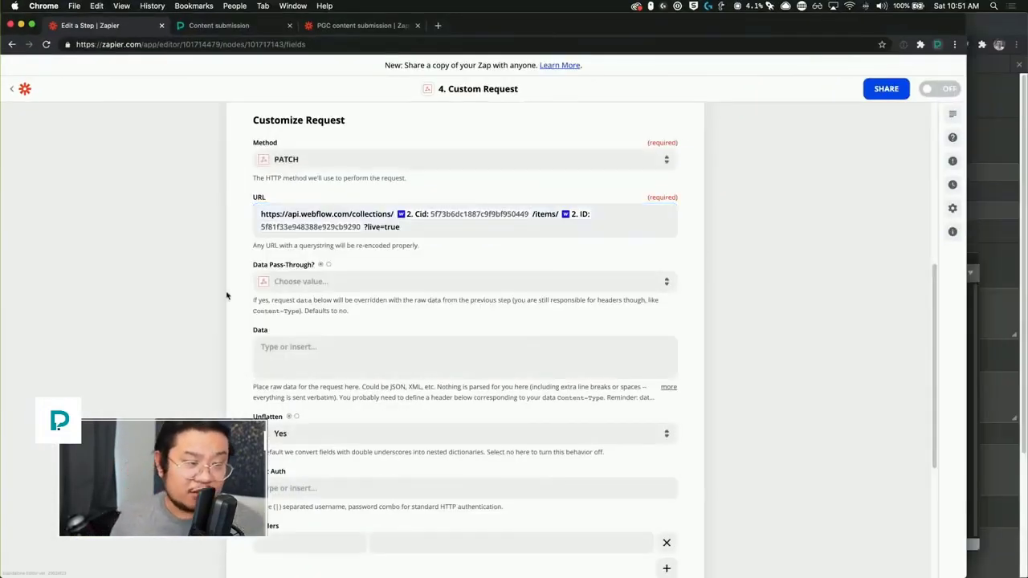
Step: Paste the body {"fields":{"tags":[step 3 Output]}} into the Data field
click(349, 366)
scroll(353, 321, down, 2)
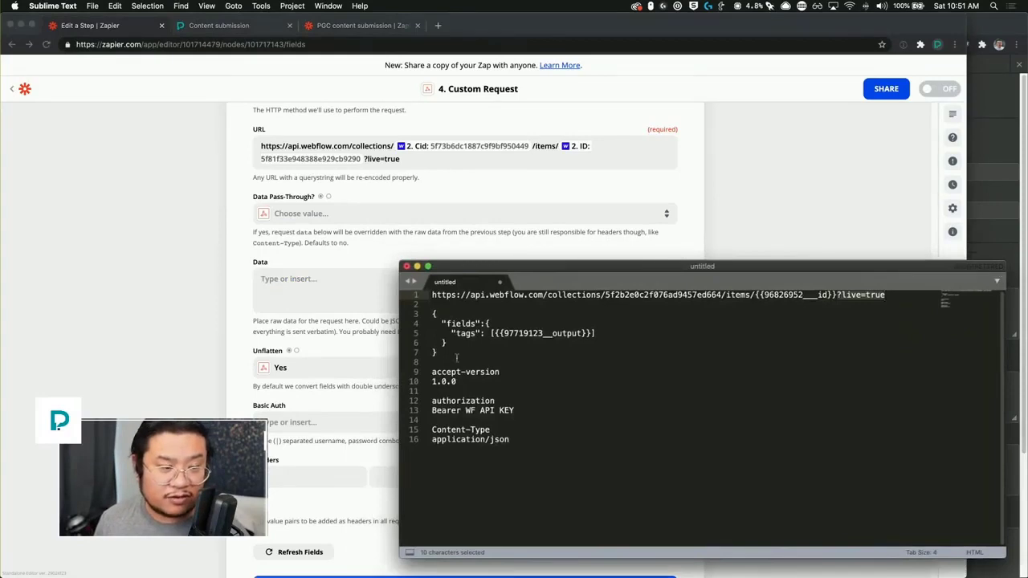
drag(457, 357, 408, 313)
key(super+c)
key(super+Tab)
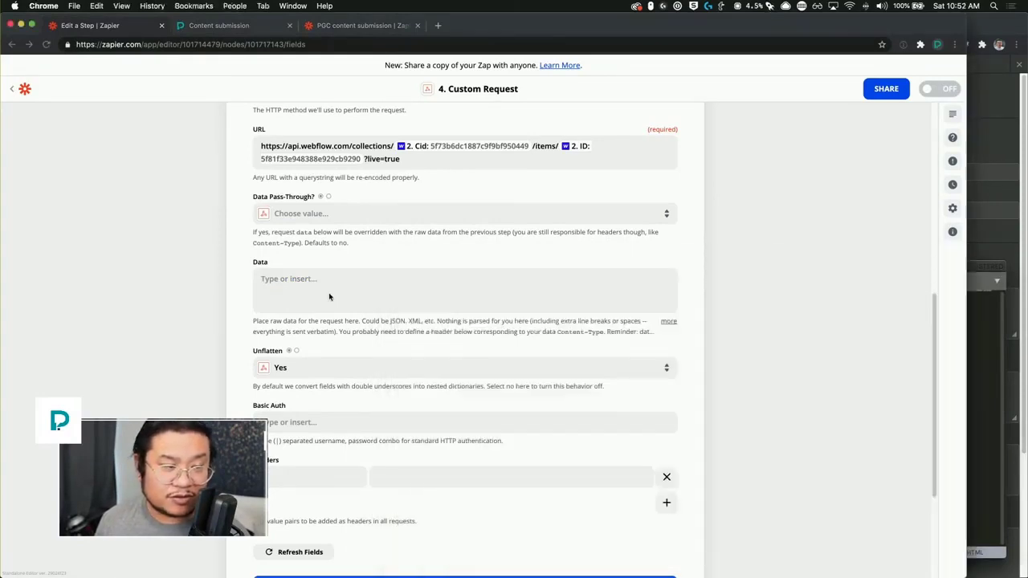
click(351, 283)
key(super+v)
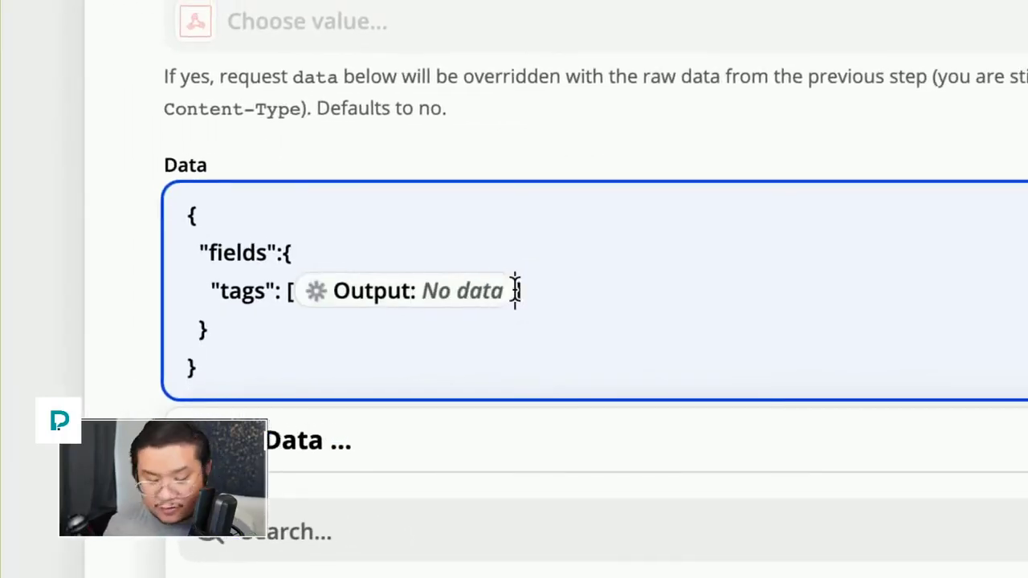
Step: Replace the 'Output: No data' tags placeholder with an empty pair of double quotes inside the brackets
click(516, 291)
key(BackSpace)
text(\)
key(BackSpace)
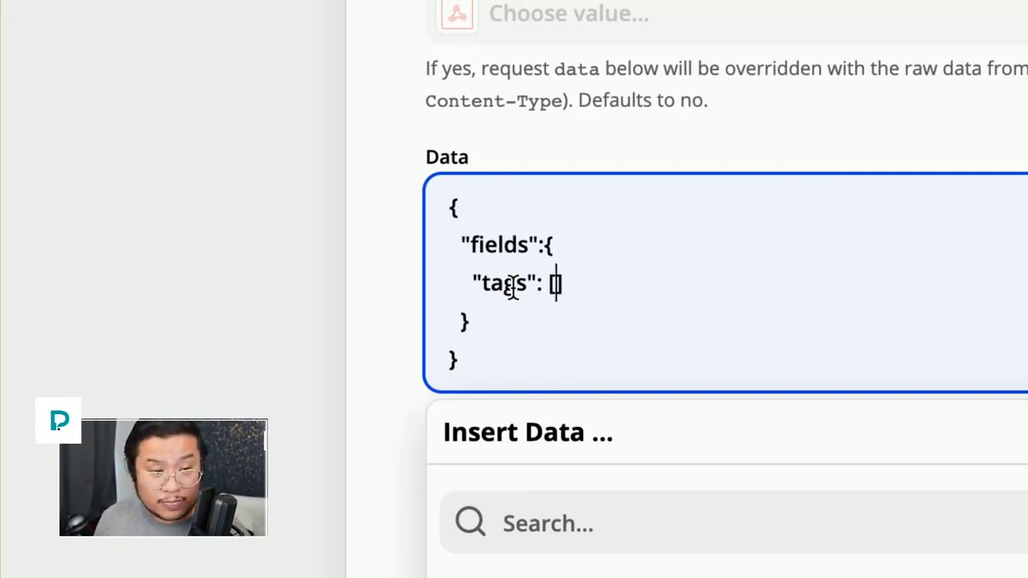
click(583, 286)
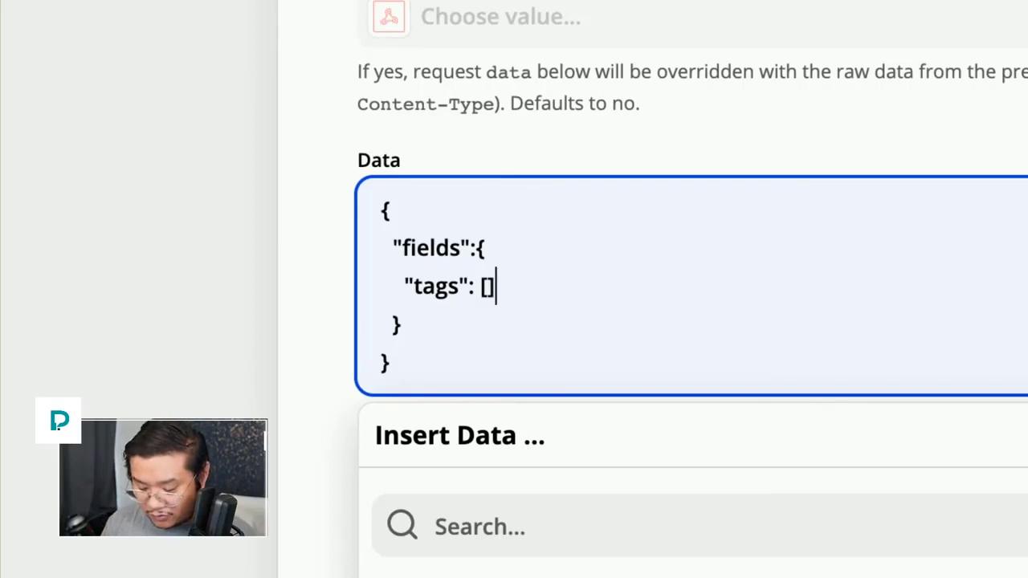
key(BackSpace)
key(BackSpace)
text([p)
key(BackSpace)
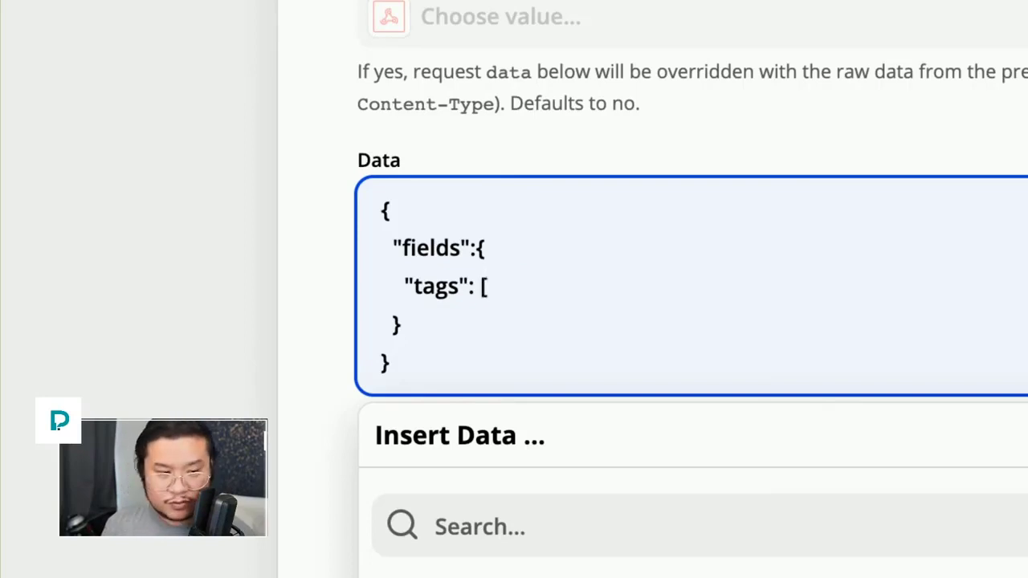
text(v])
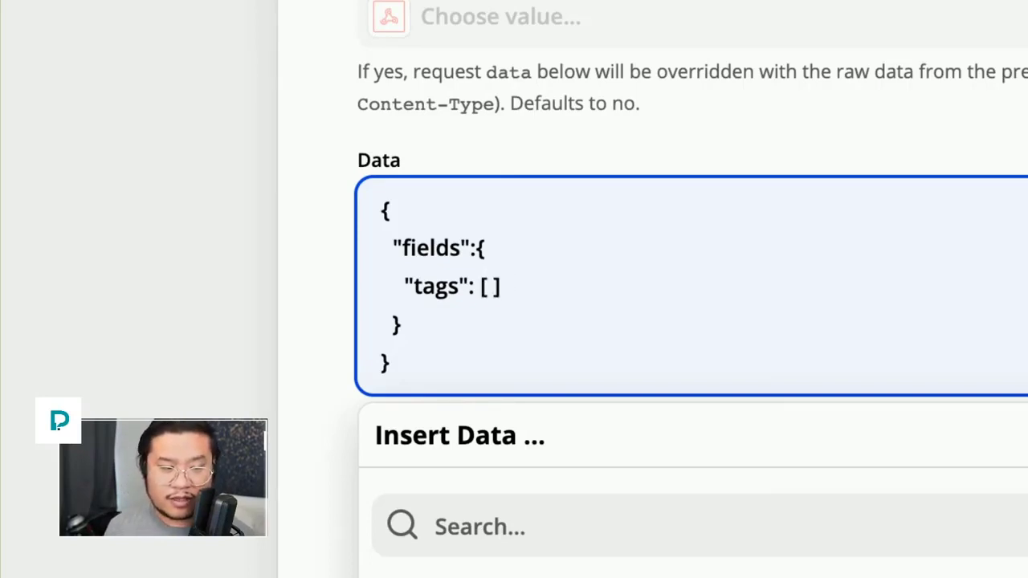
key(Left)
key(BackSpace)
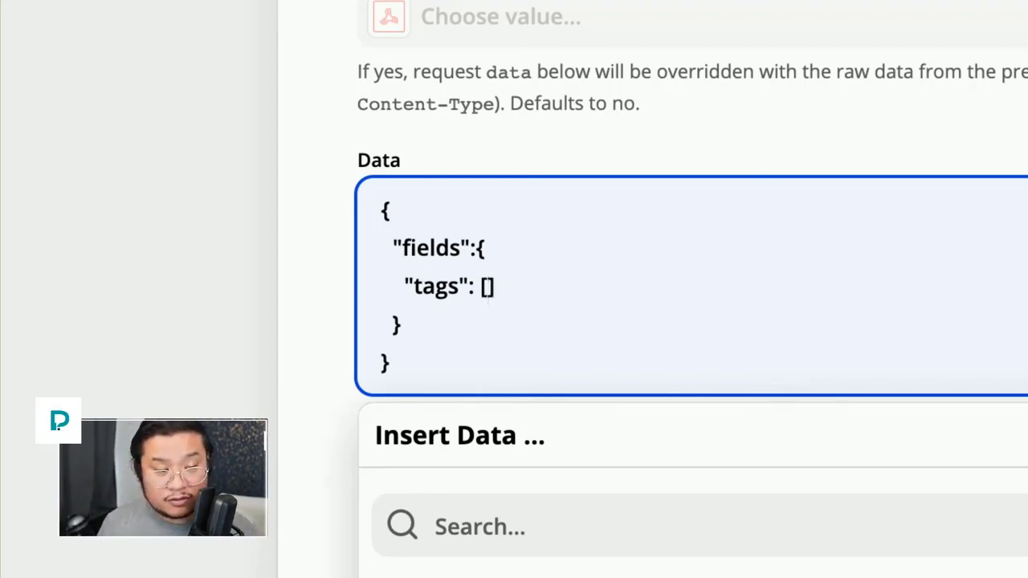
text(")
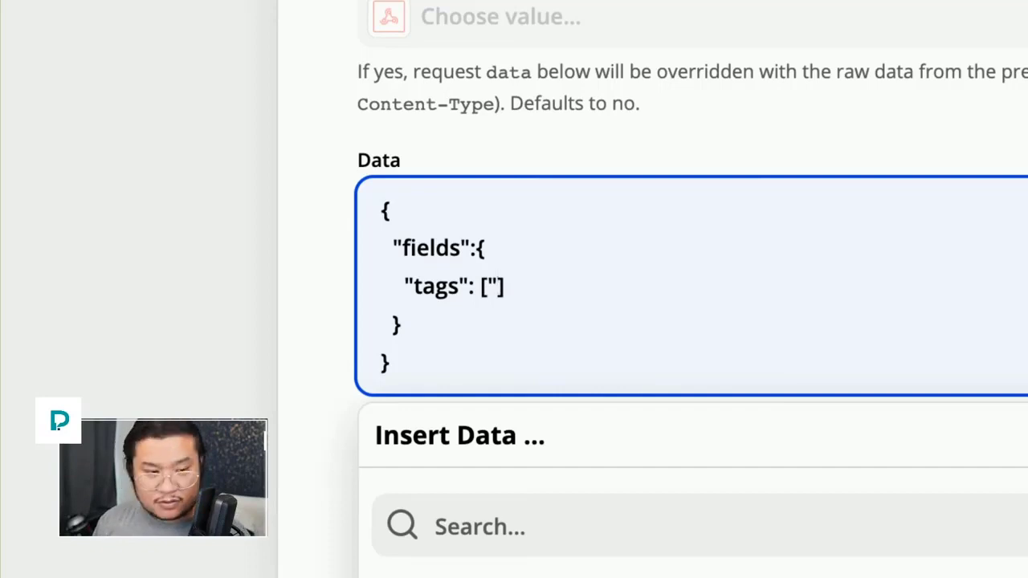
text(")
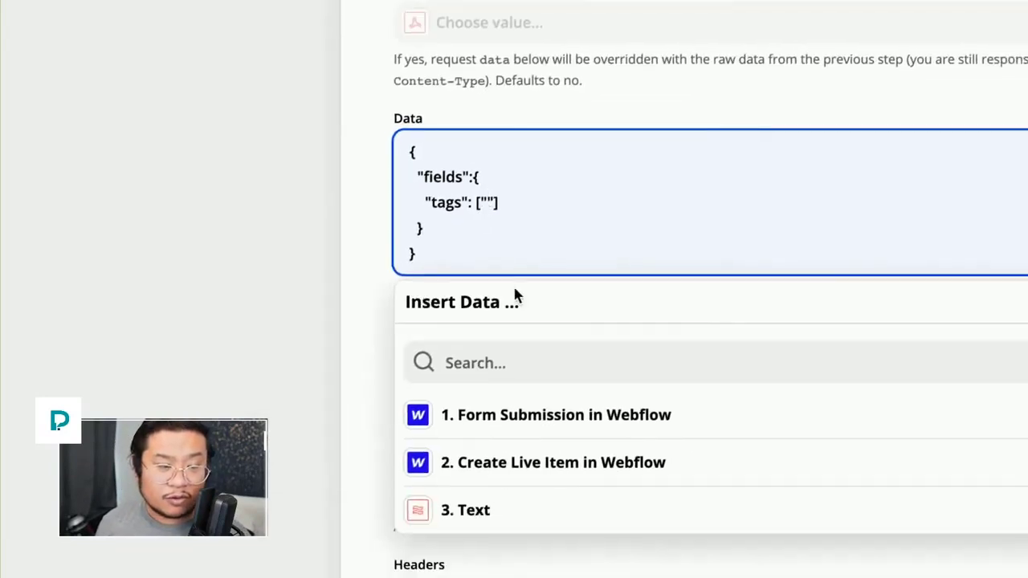
Step: Insert step 3's Text Data Tags output between the quotes in the tags array
click(474, 511)
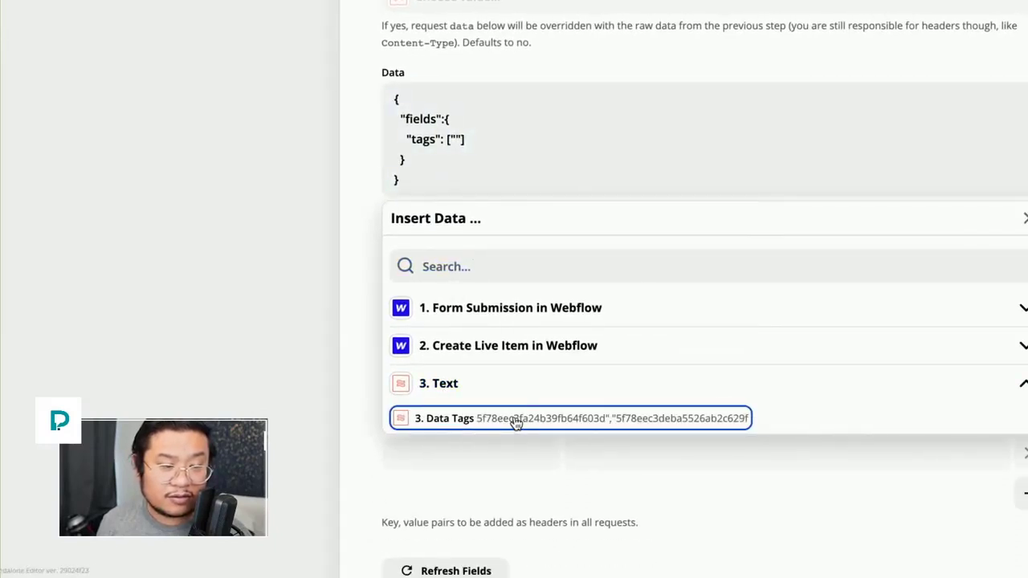
click(516, 418)
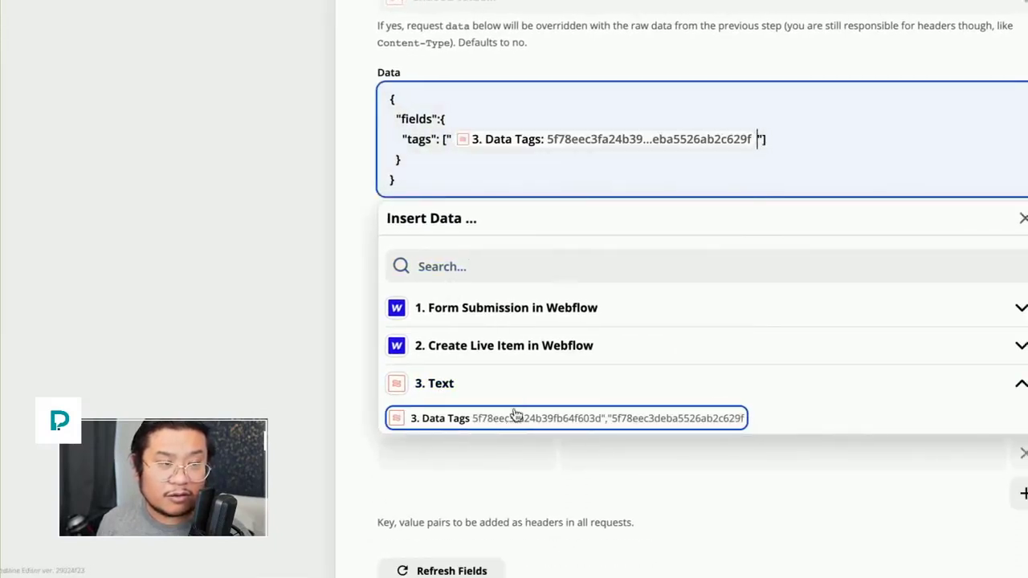
click(330, 224)
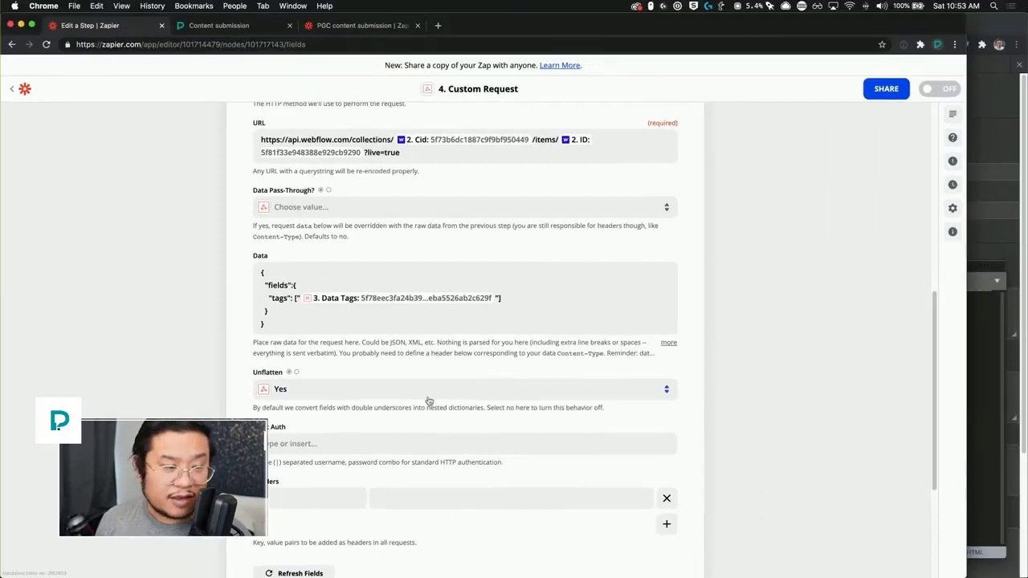
scroll(428, 400, down, 3)
Step: Bring the Sublime Text request notes with the header values back to the front
click(973, 390)
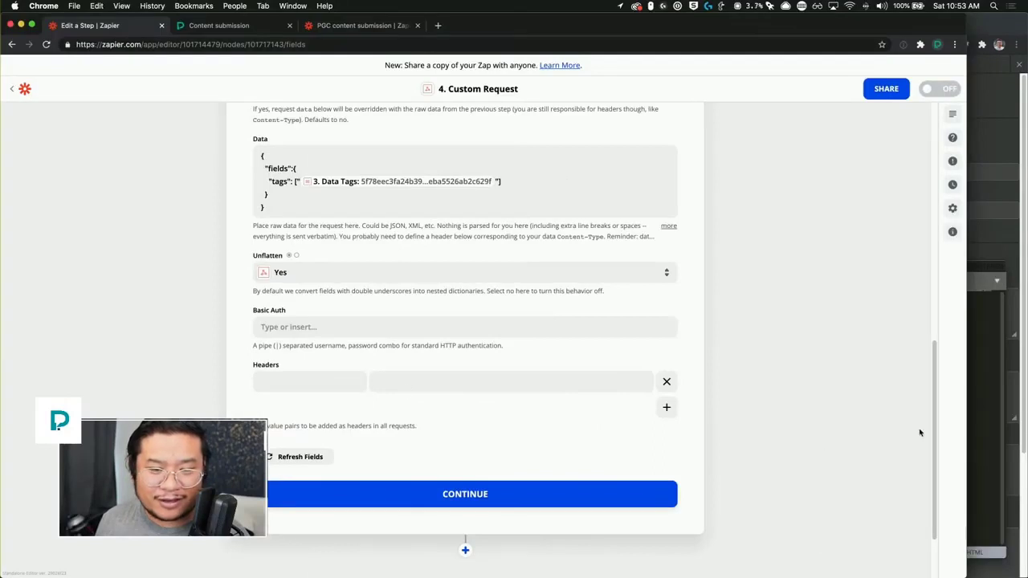
click(992, 403)
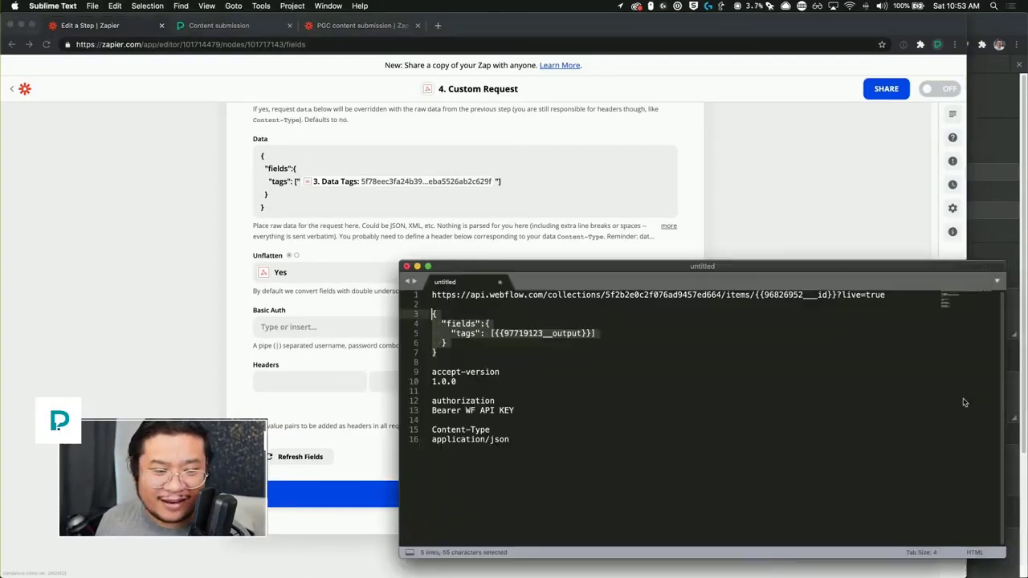
Step: Add an accept-version header with value 1.0.0, copied from the request notes
drag(502, 373, 432, 371)
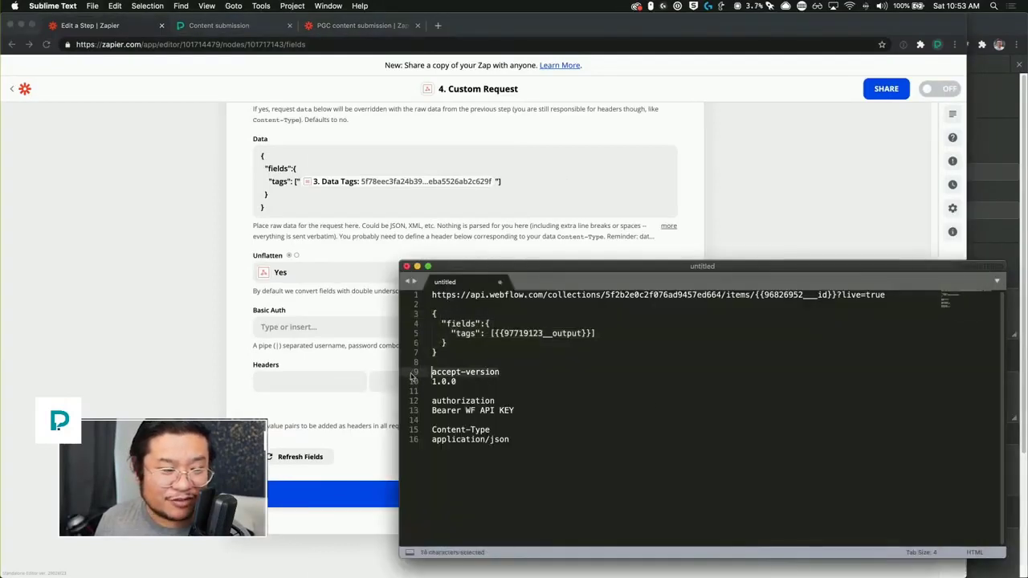
key(super+c)
click(294, 381)
click(337, 382)
key(super+v)
click(458, 387)
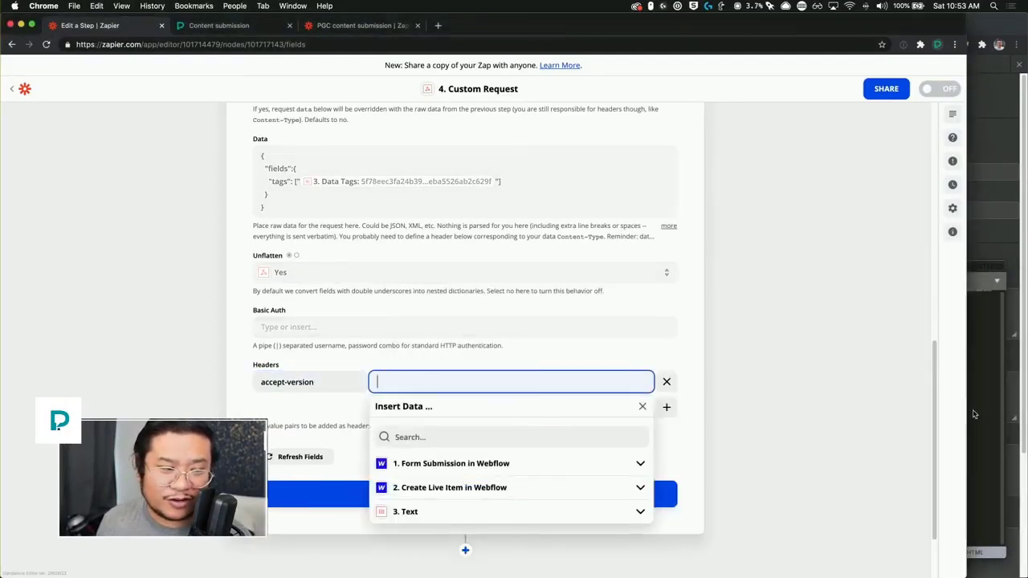
click(990, 361)
drag(505, 386, 409, 384)
key(super+c)
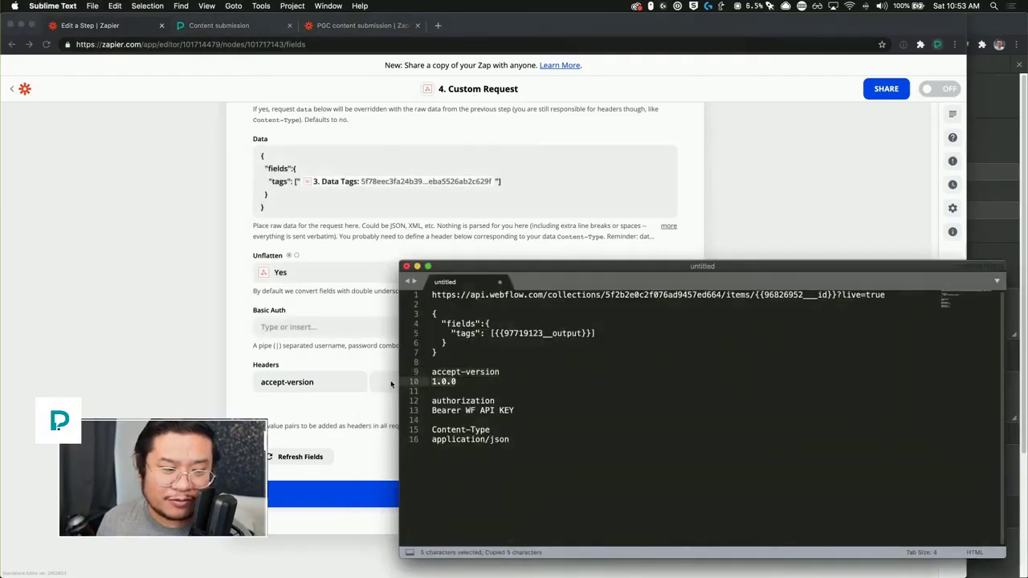
click(385, 384)
key(super+v)
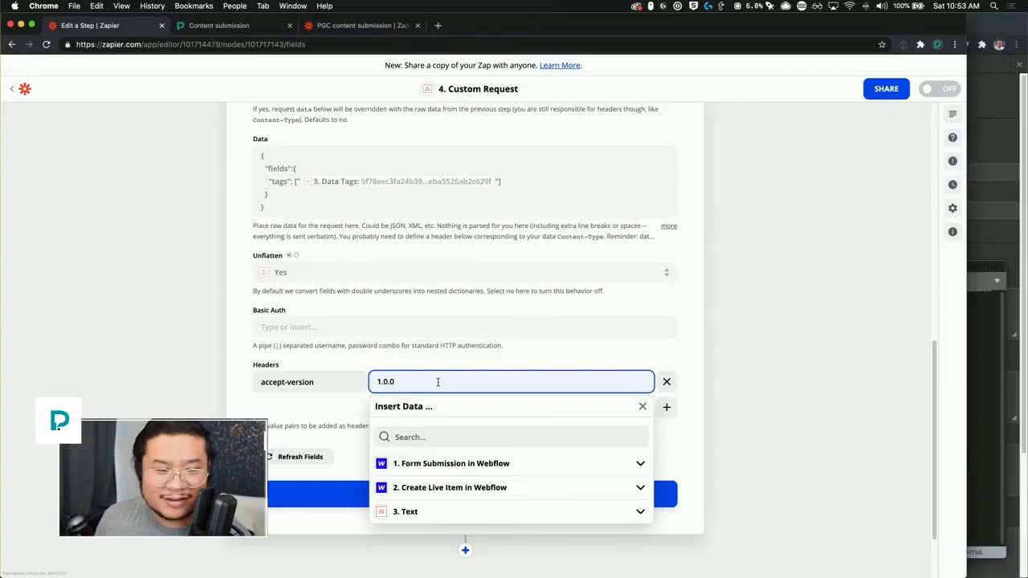
click(635, 357)
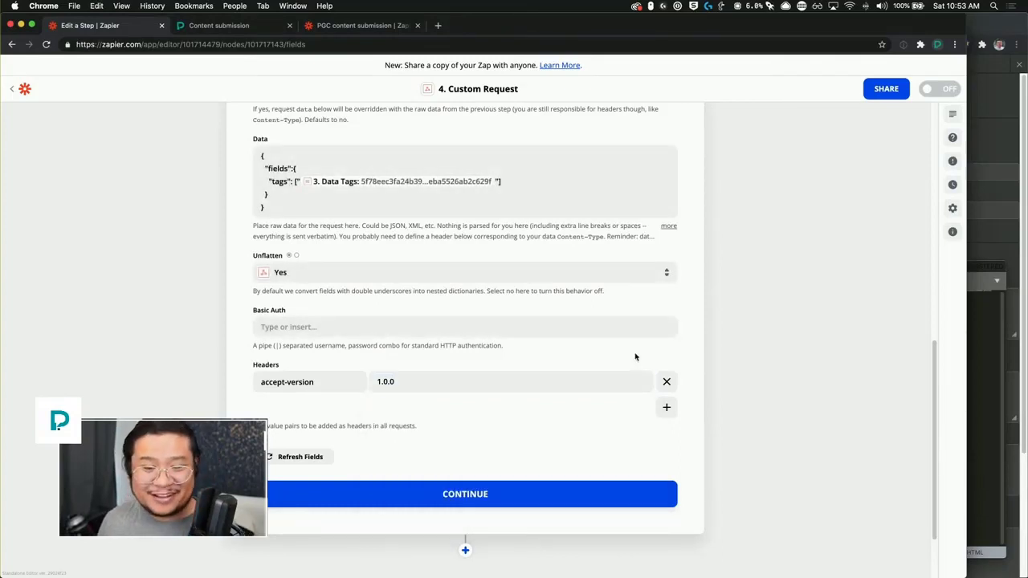
Step: Add a second header named authorization with a value starting with 'Bearer'
click(667, 407)
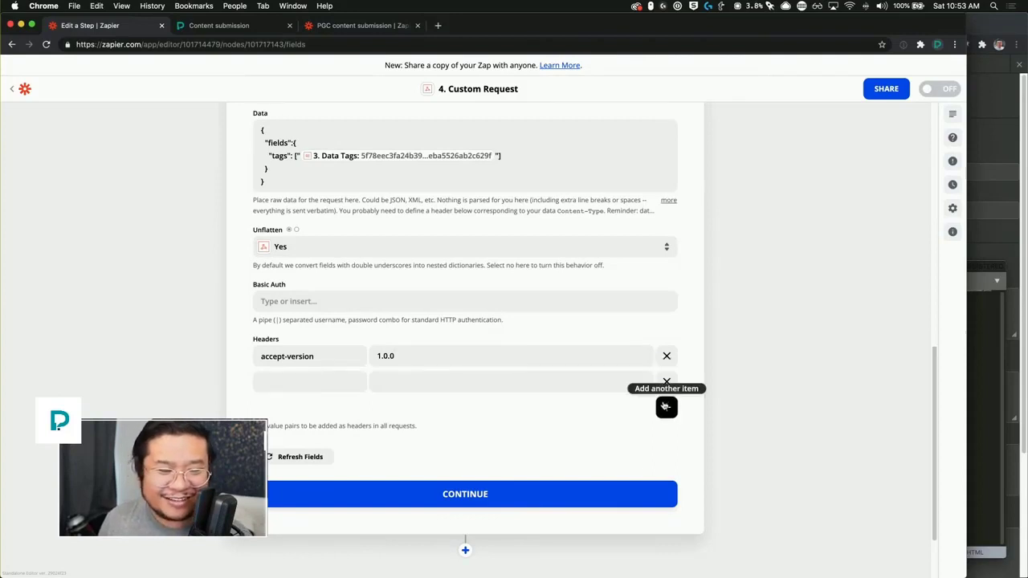
click(994, 391)
drag(495, 401, 411, 401)
key(super+c)
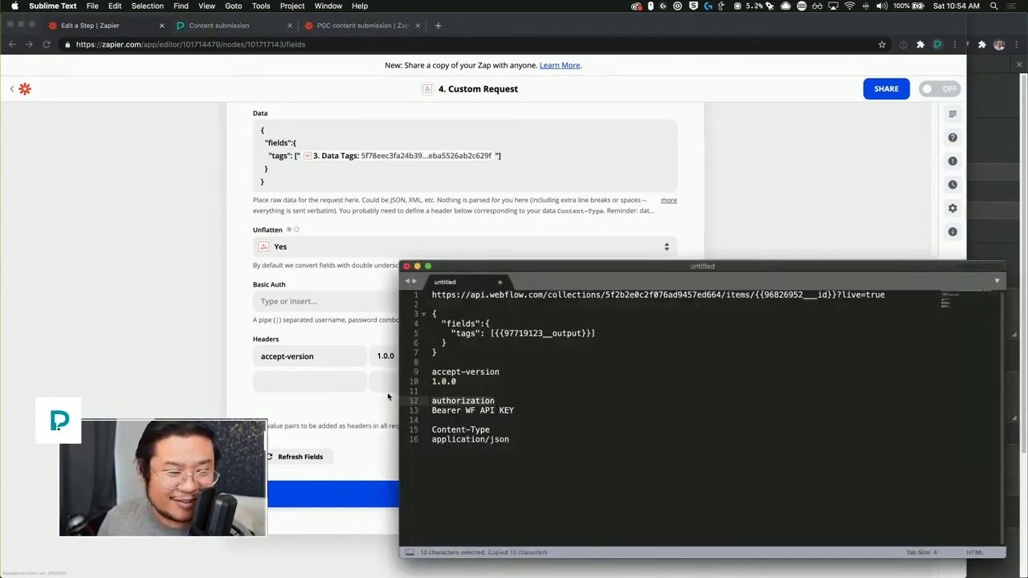
click(313, 383)
key(super+v)
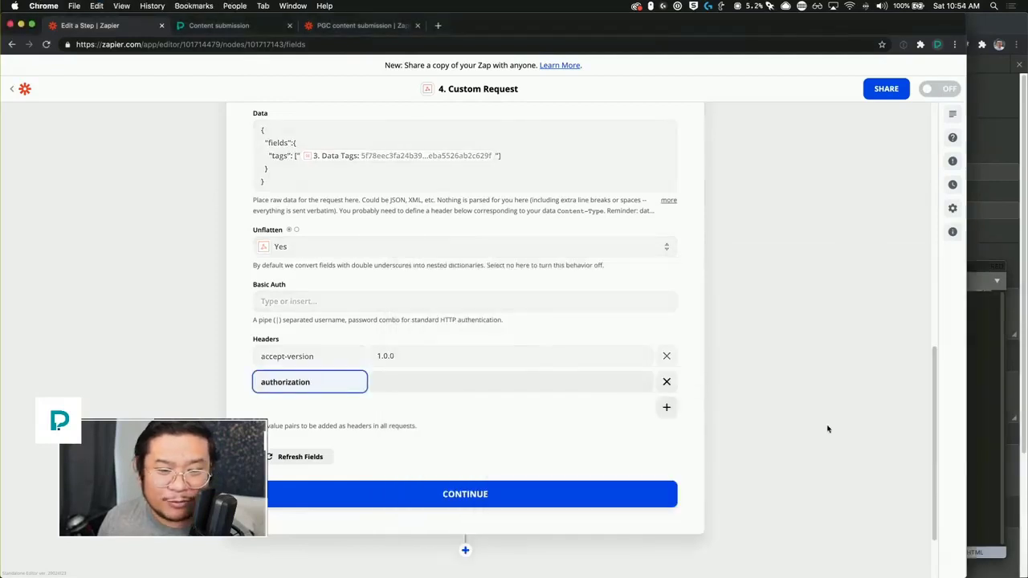
click(976, 411)
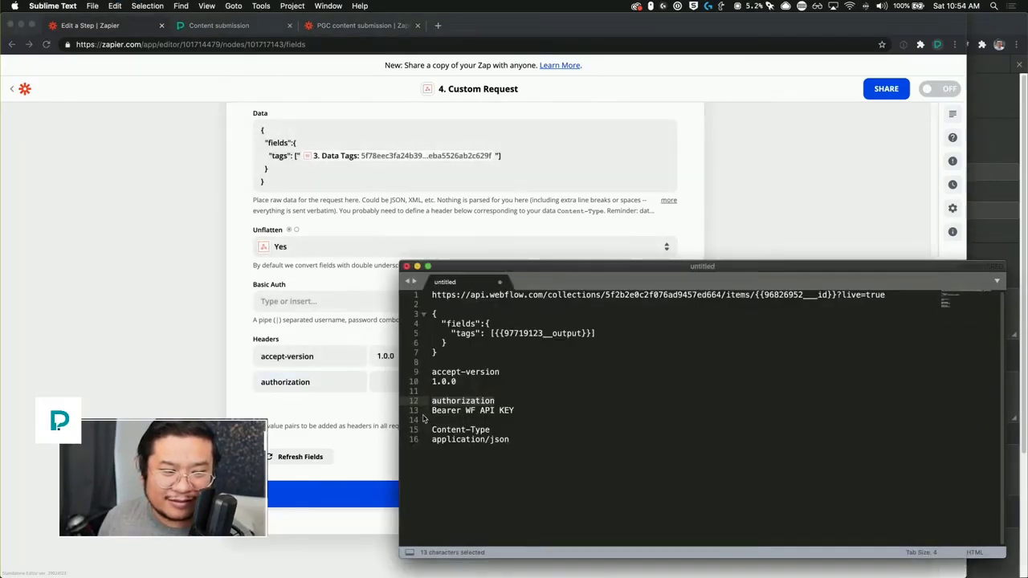
double_click(461, 411)
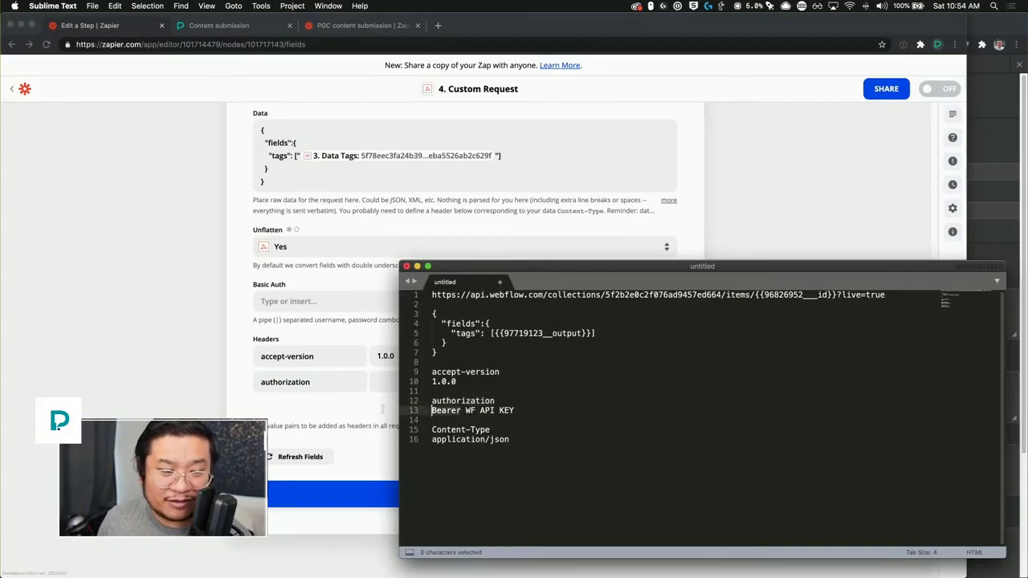
key(super+c)
click(392, 382)
key(super+v)
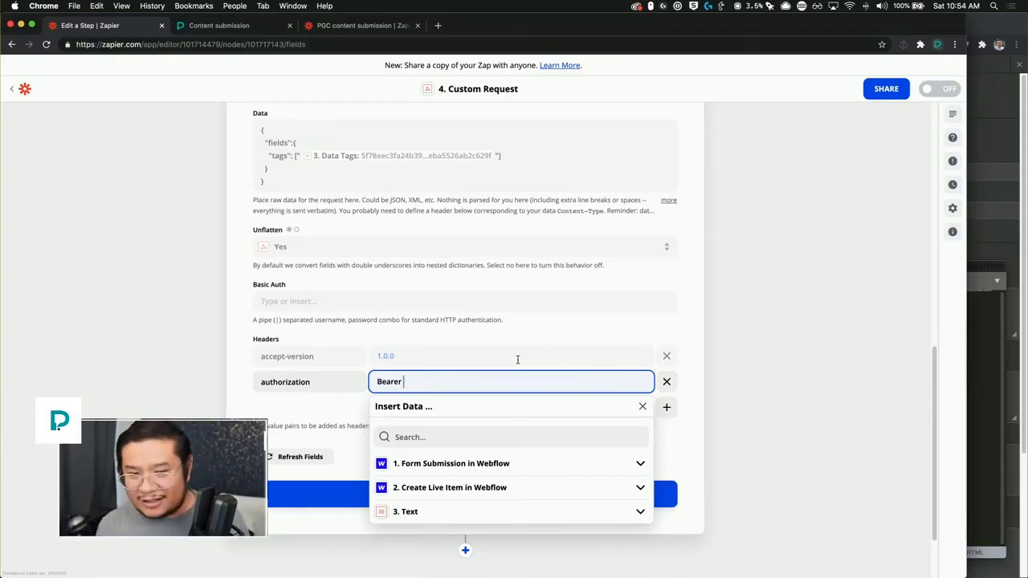
click(996, 124)
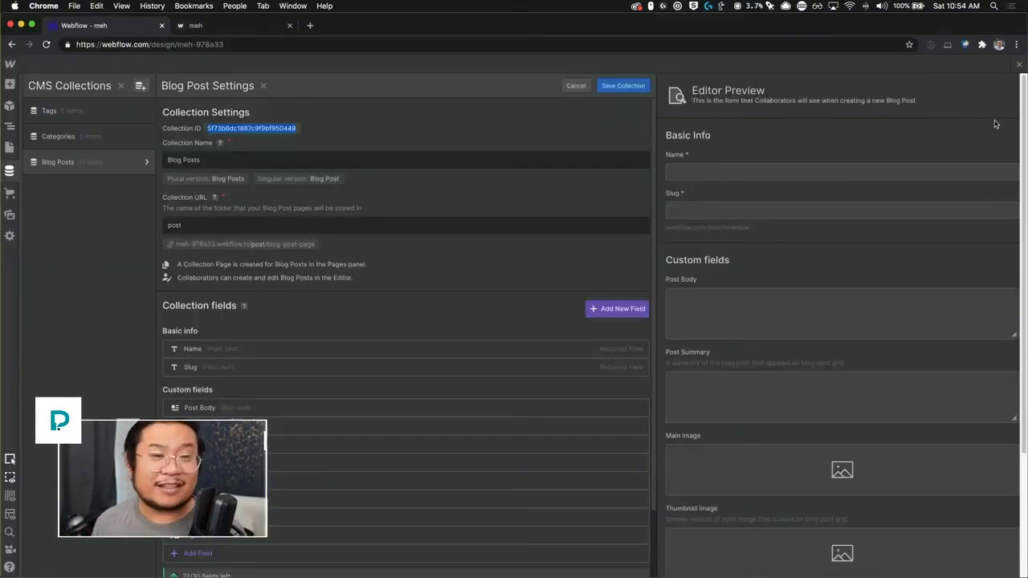
Step: Generate a new API token under Project Settings > Integrations > API Access and select it for copying
click(11, 69)
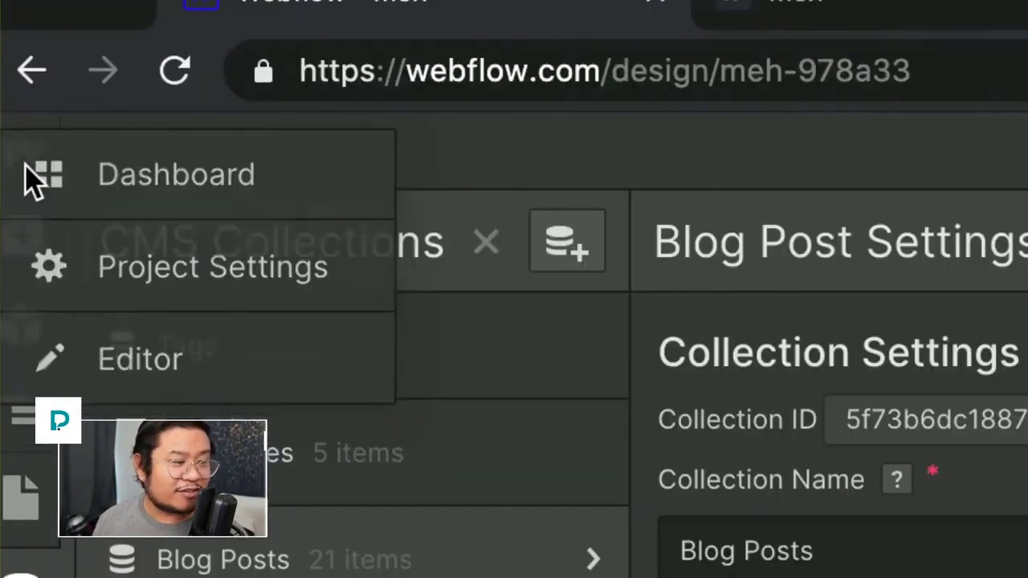
click(13, 71)
click(45, 277)
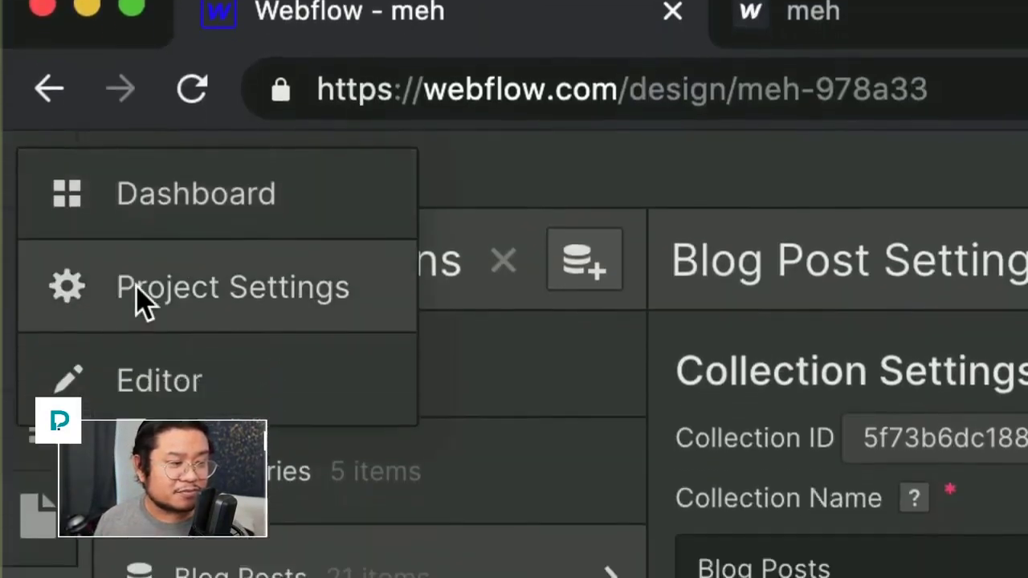
click(136, 384)
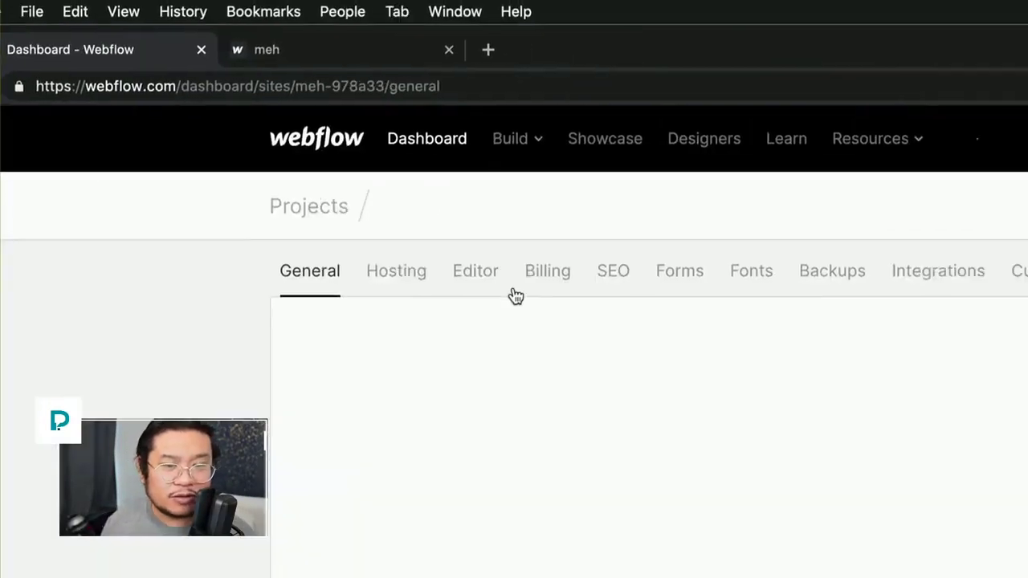
click(922, 273)
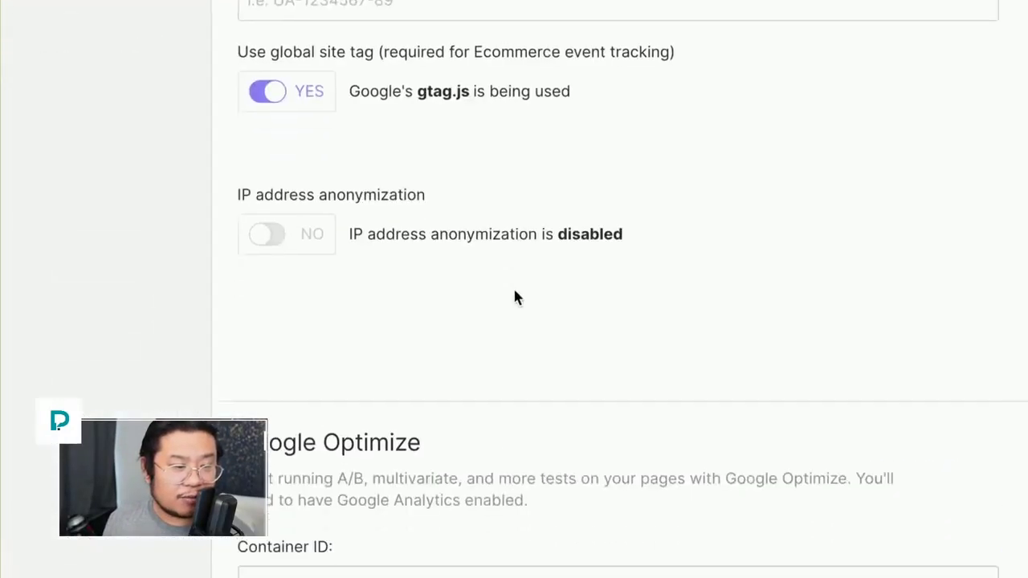
scroll(515, 298, down, 15)
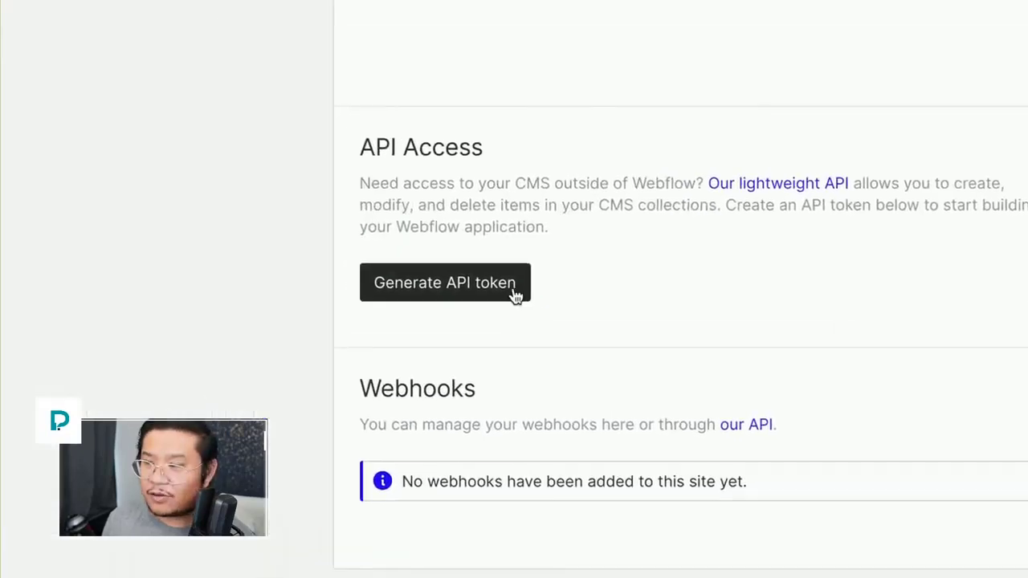
click(515, 298)
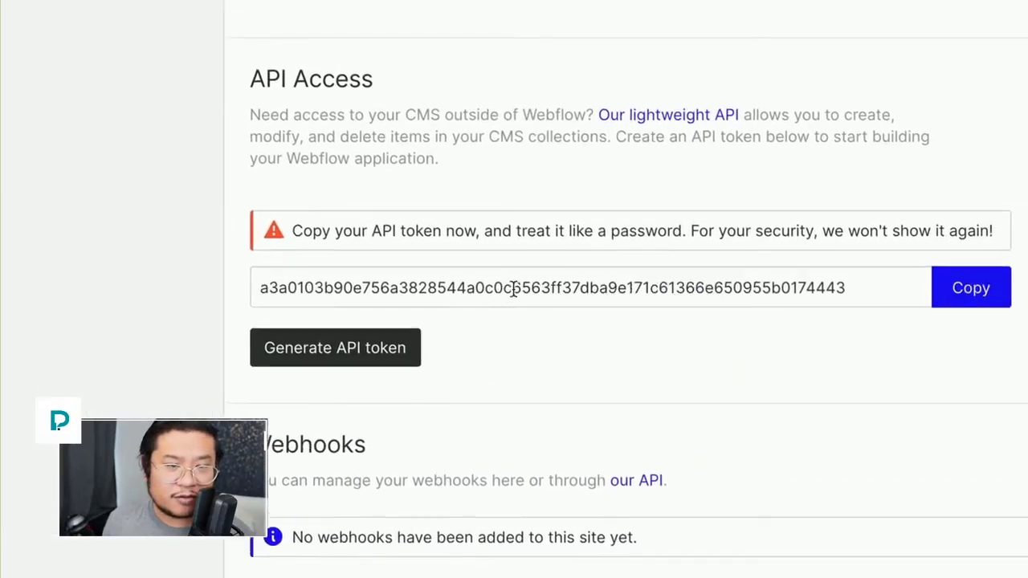
click(629, 222)
double_click(514, 289)
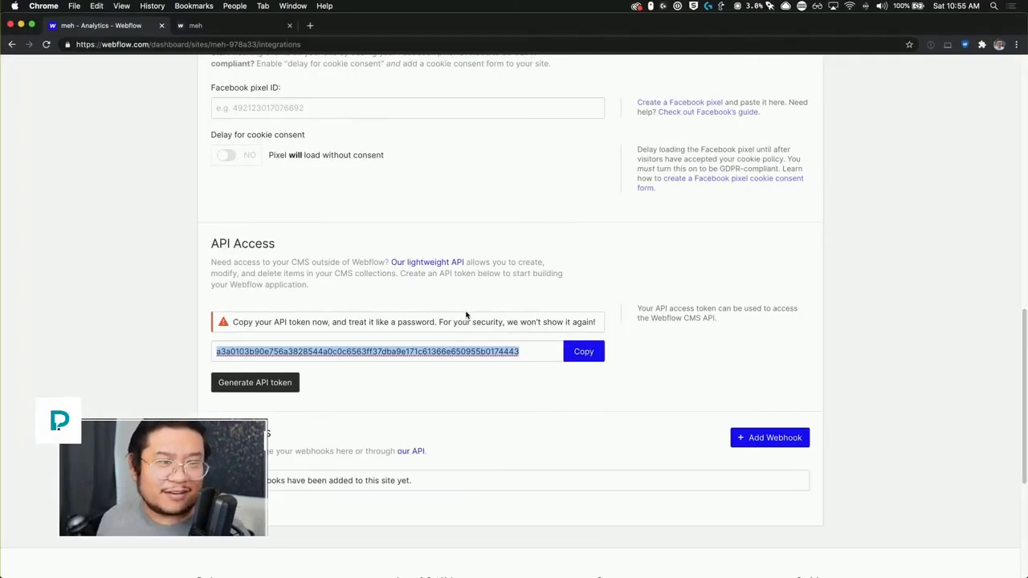
Step: Paste the Webflow API token after 'Bearer' in the authorization header value
click(389, 237)
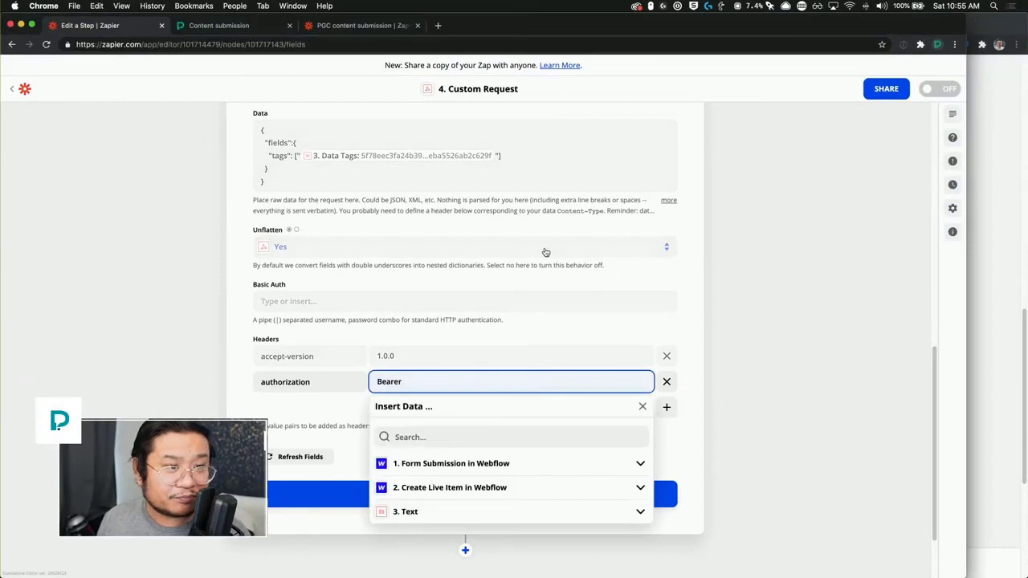
click(783, 273)
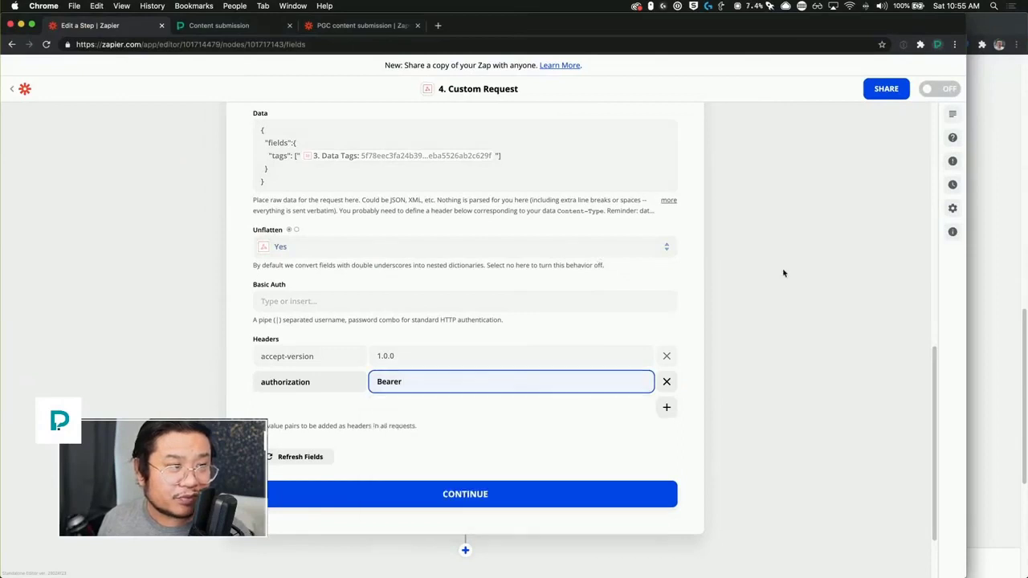
click(513, 382)
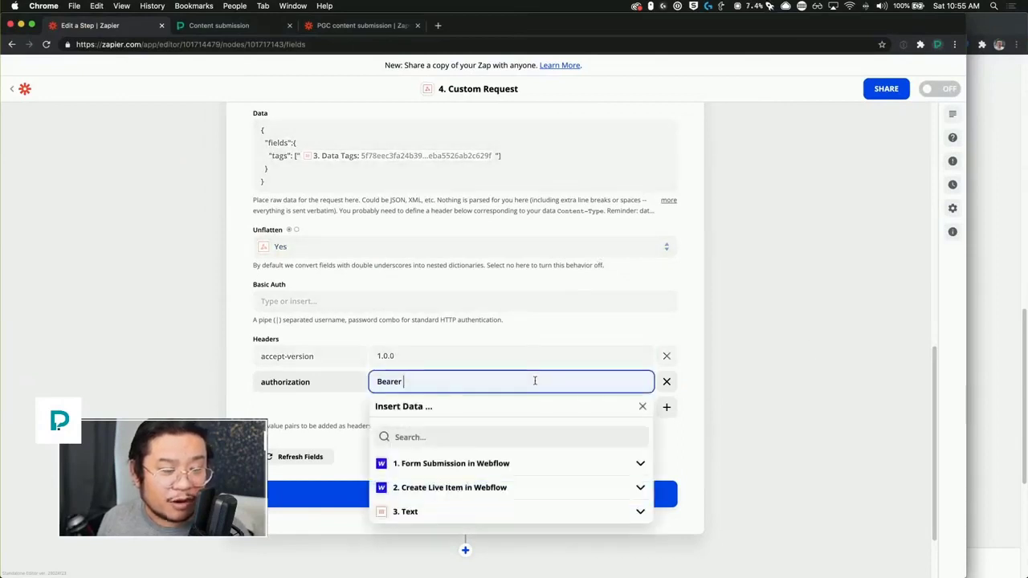
key(super+v)
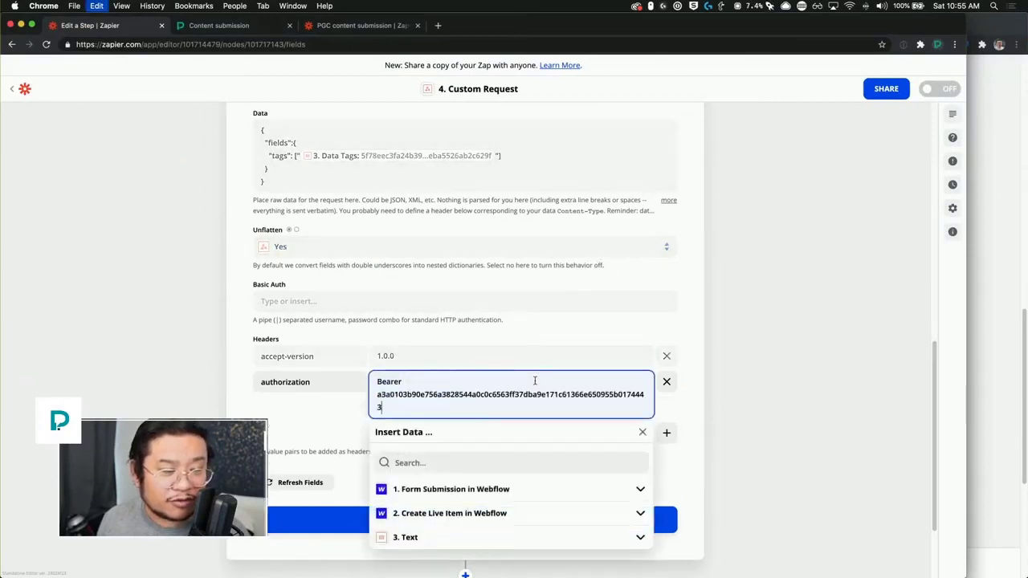
click(763, 406)
Step: Add a Content-Type header set to application/json, copied from the request notes
click(667, 434)
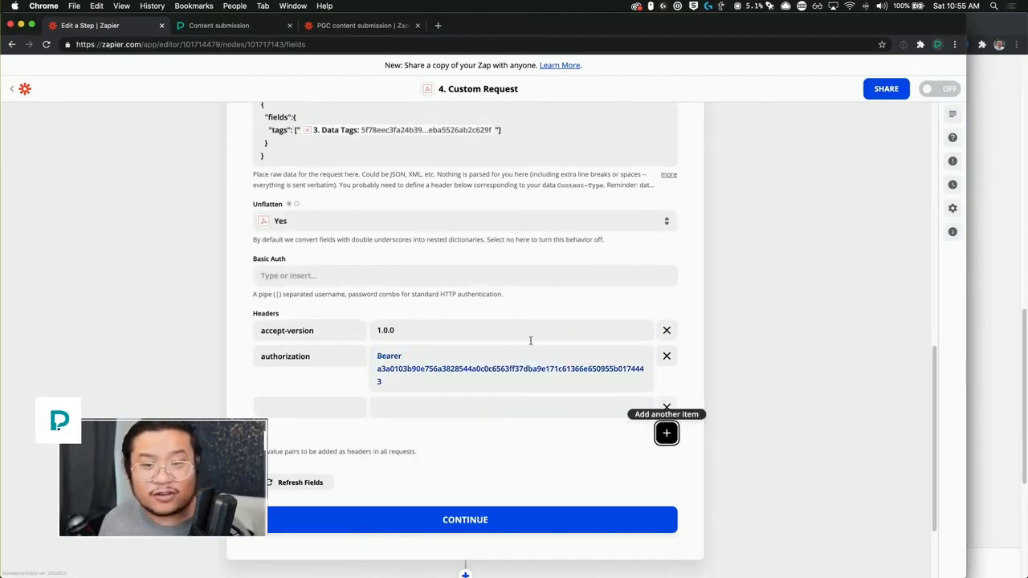
key(ctrl+Up)
click(808, 521)
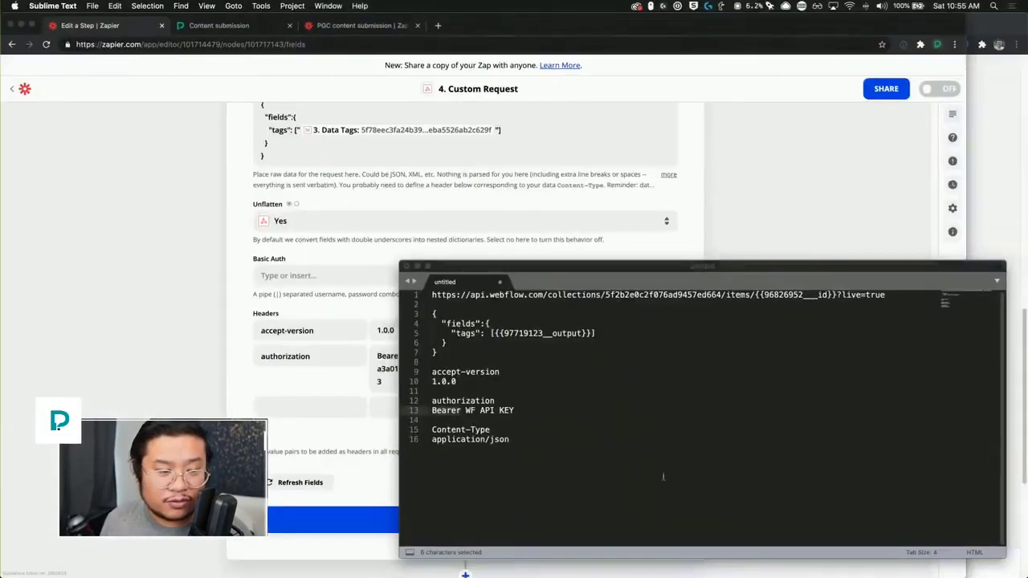
drag(492, 430, 425, 432)
key(super+c)
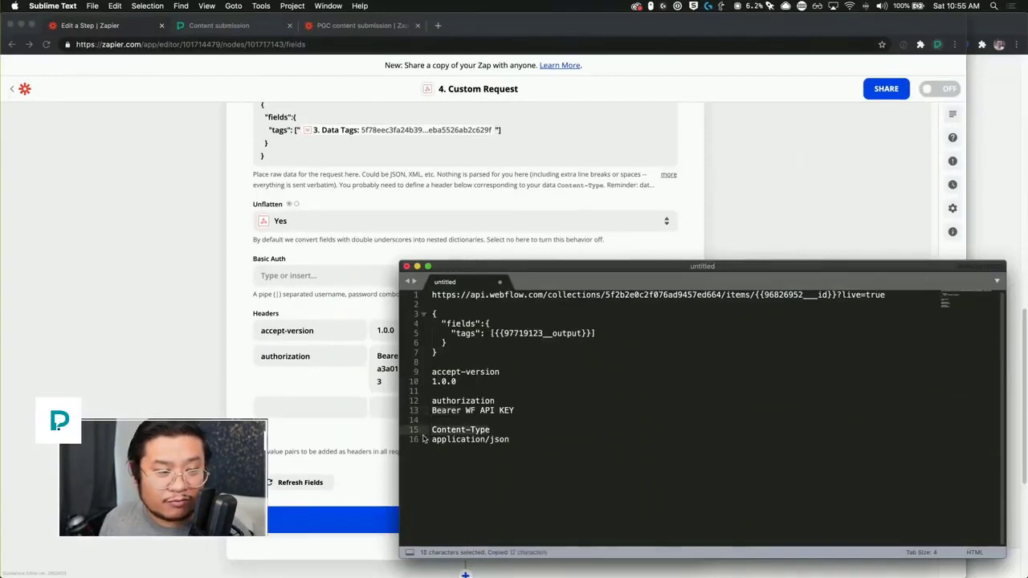
click(313, 415)
key(super+v)
click(972, 369)
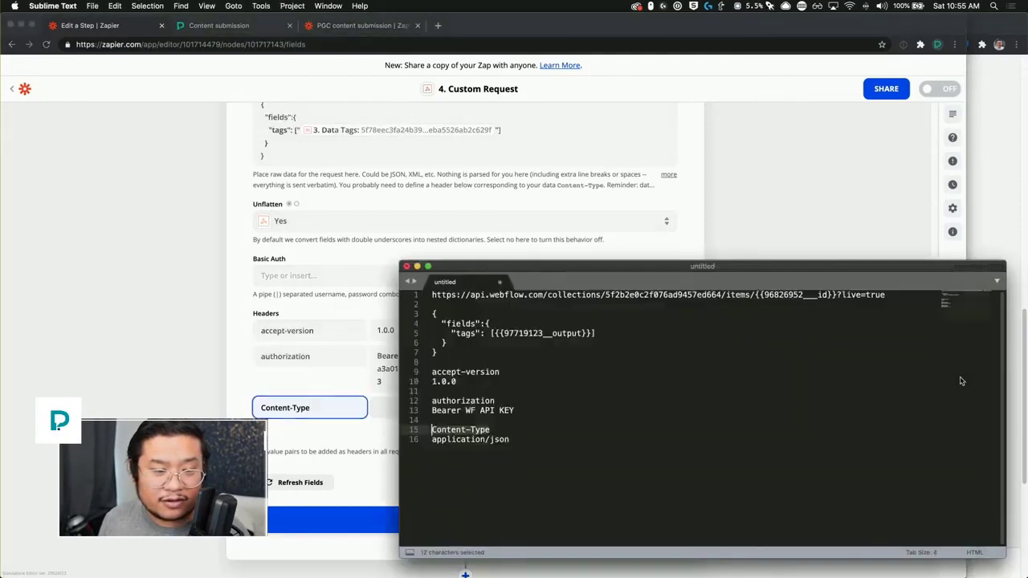
drag(514, 440, 417, 442)
key(super+c)
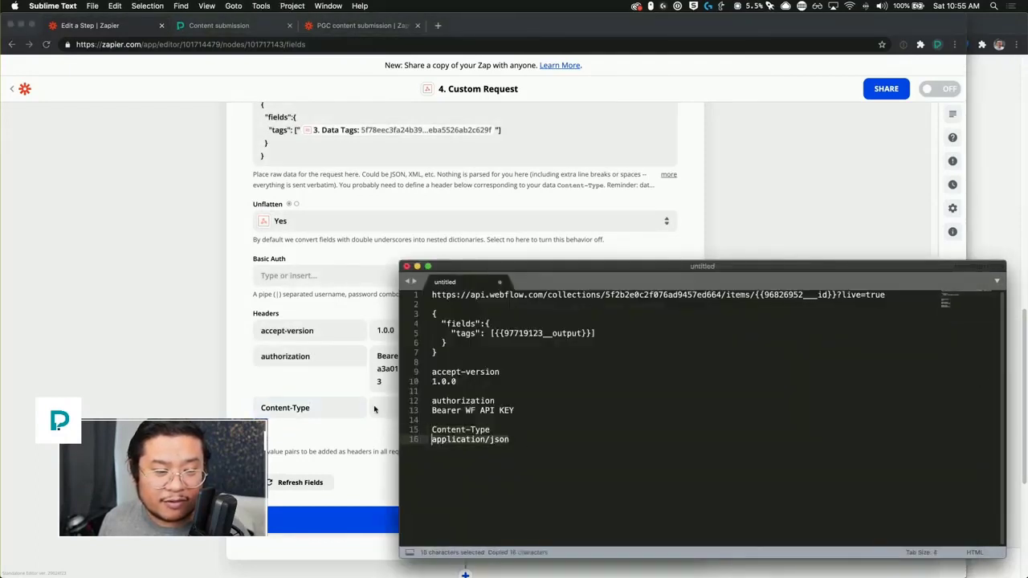
click(392, 407)
click(392, 407)
key(super+v)
click(224, 386)
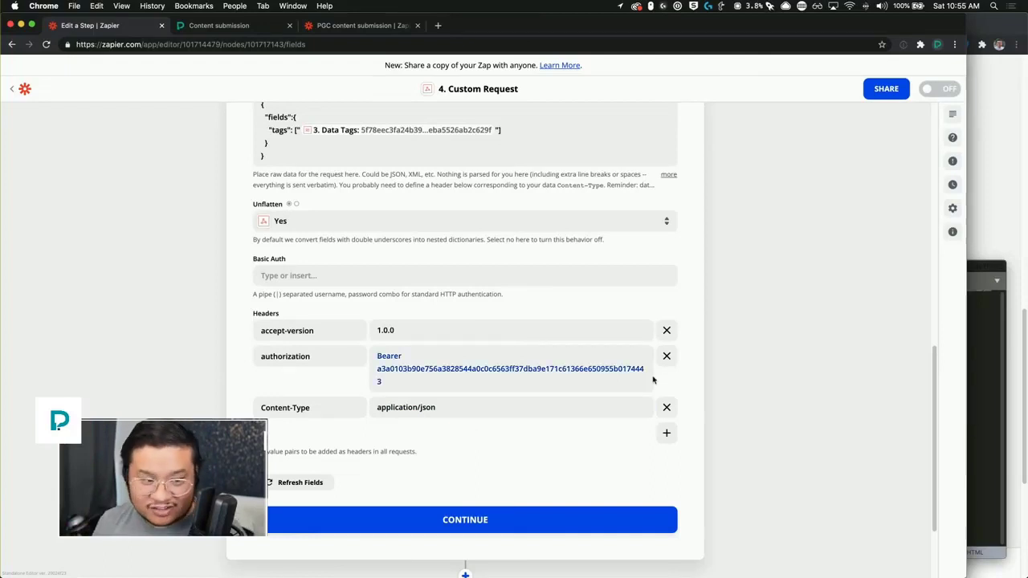
Step: Test the Custom Request against Webflow and turn the four-step zap on
click(486, 526)
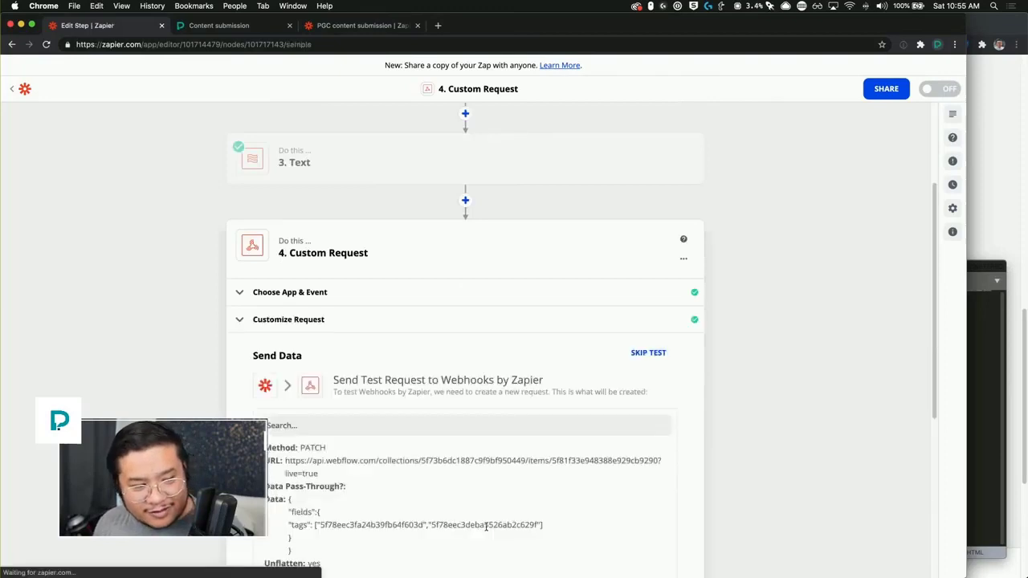
scroll(793, 424, down, 5)
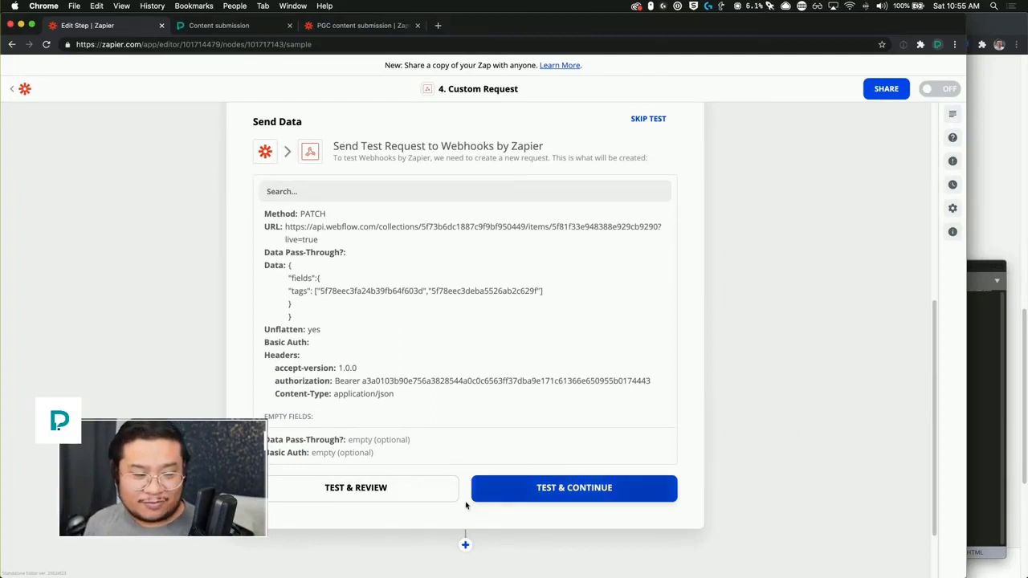
click(536, 487)
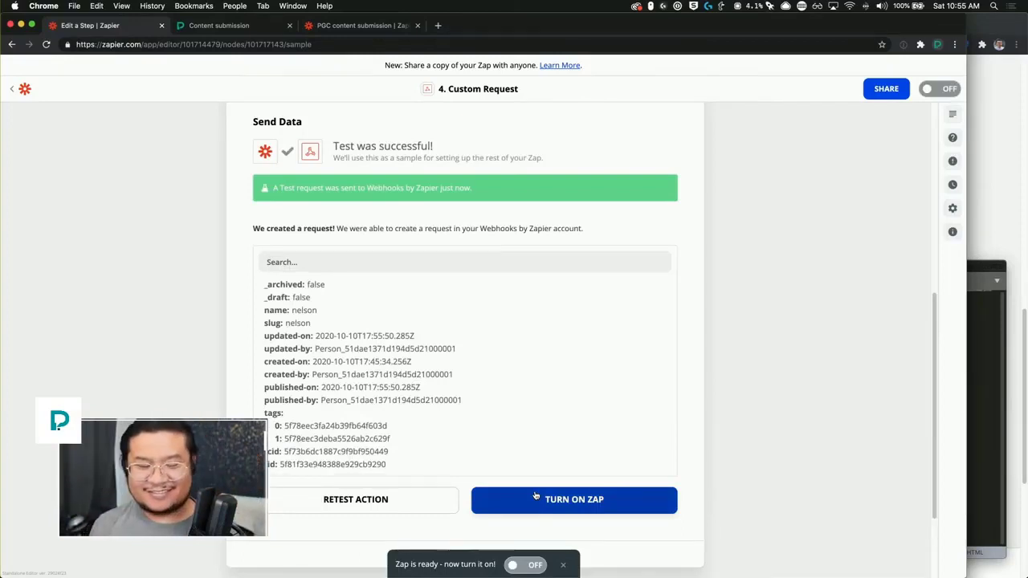
click(536, 496)
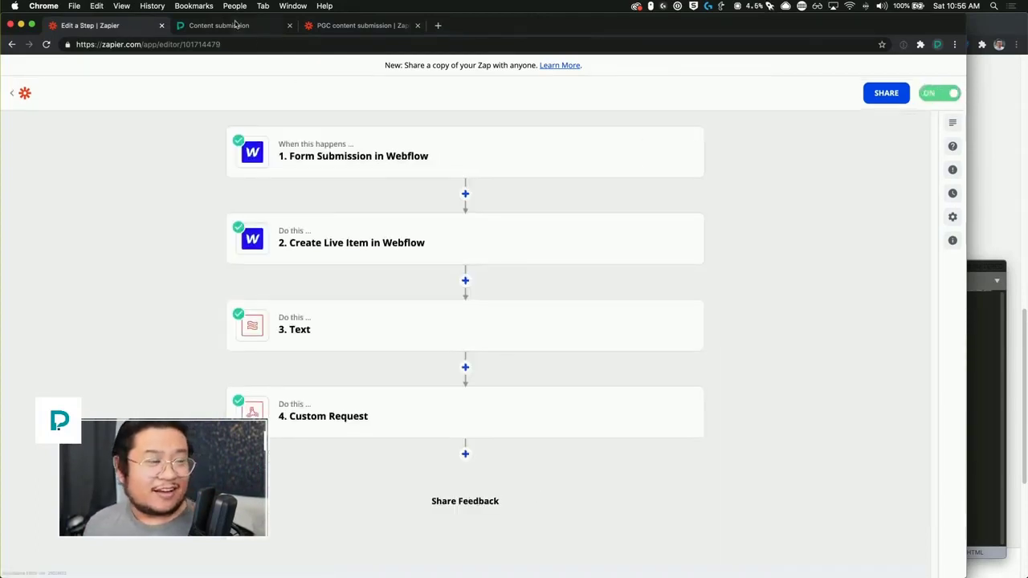
Step: Close the Content submission and PGC content submission tabs and return to Webflow
click(290, 26)
click(290, 26)
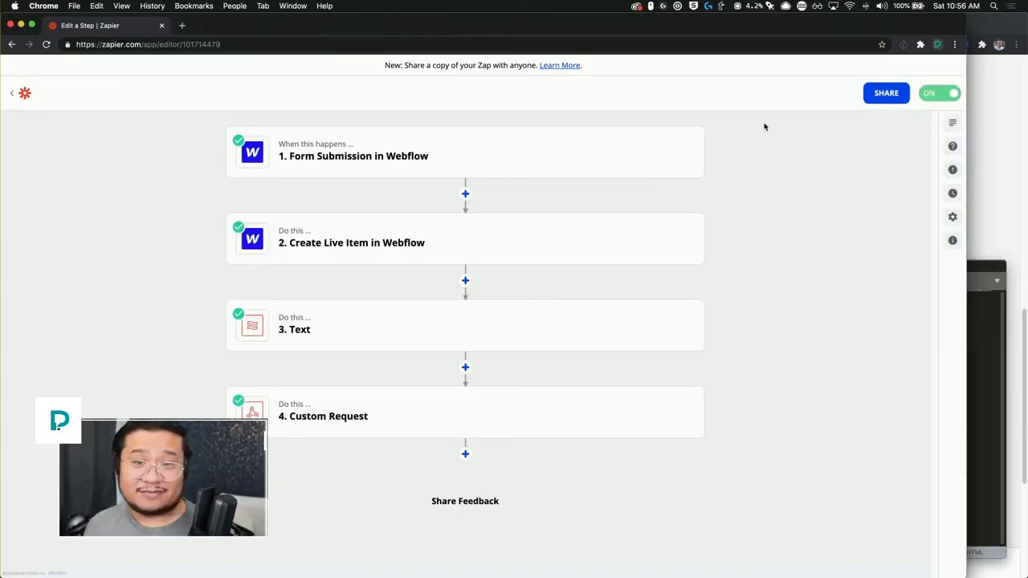
click(982, 117)
scroll(599, 221, up, 10)
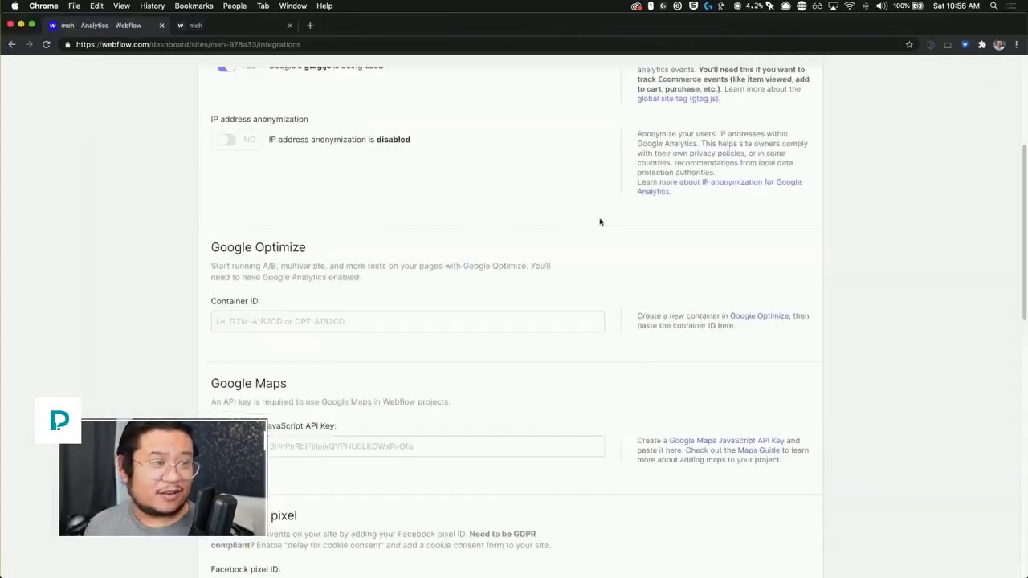
Step: Open the earlier test post in the Designer's Blog Posts collection and scroll to its tags
click(257, 30)
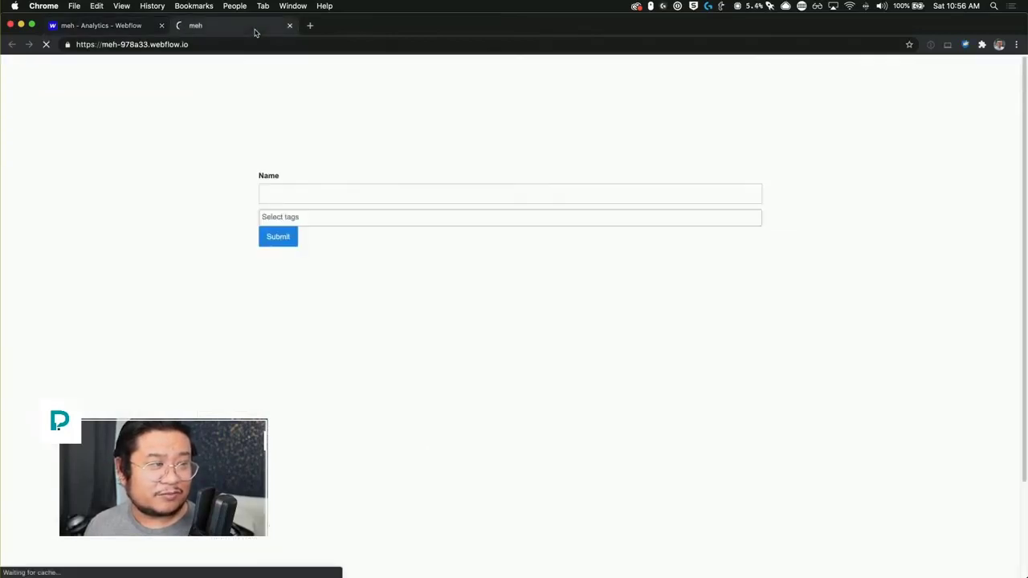
click(143, 26)
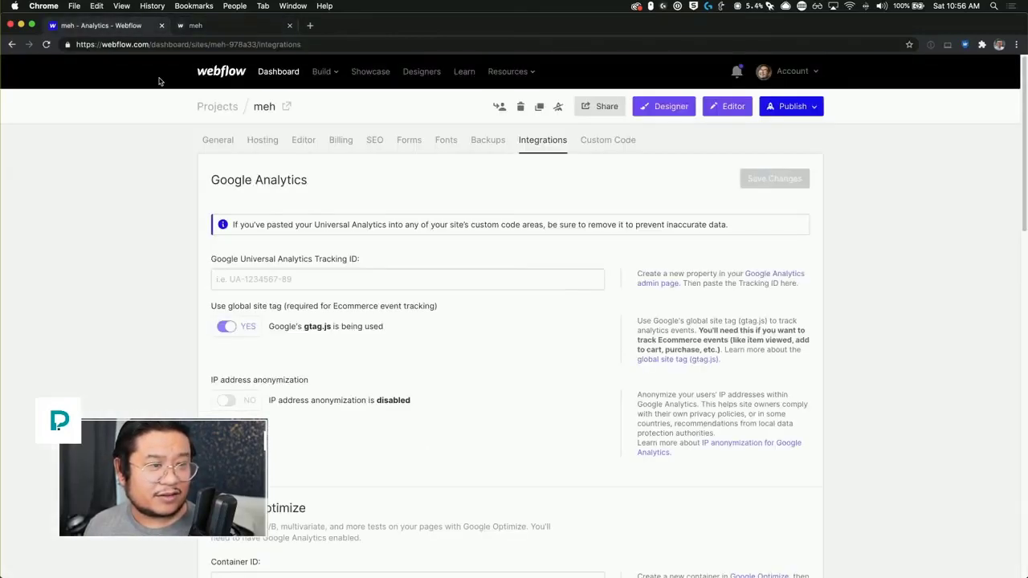
click(666, 109)
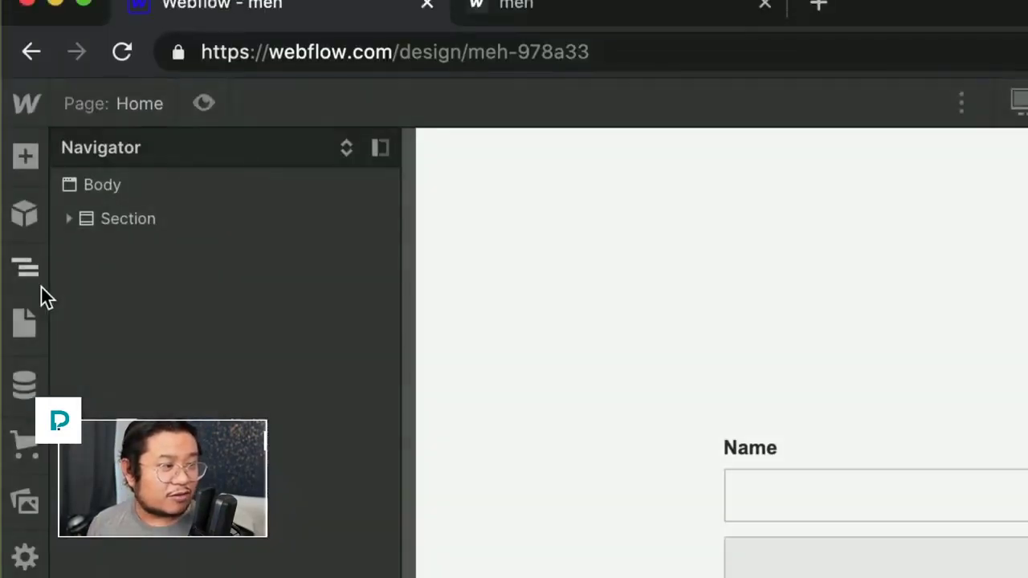
click(25, 382)
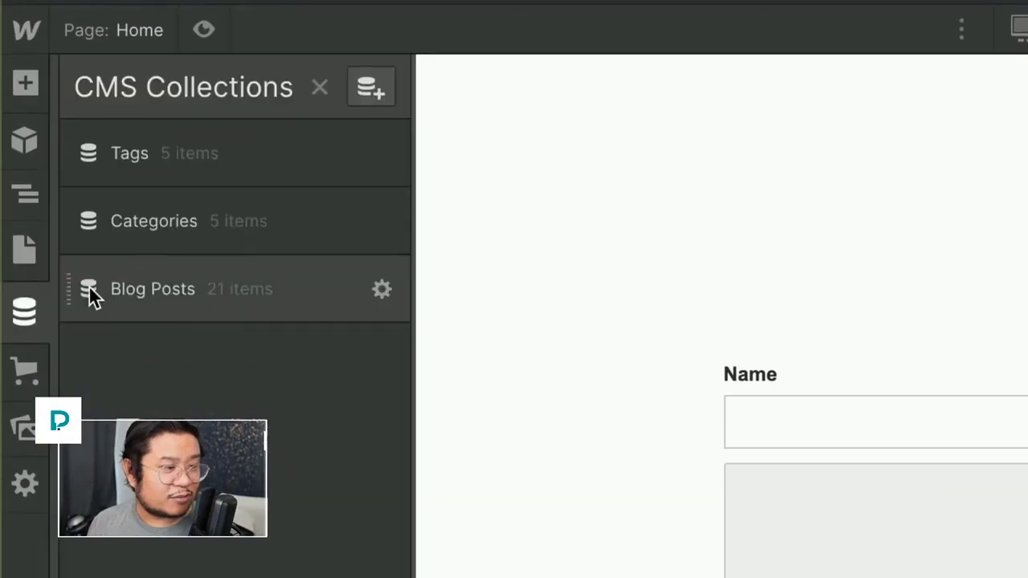
click(176, 369)
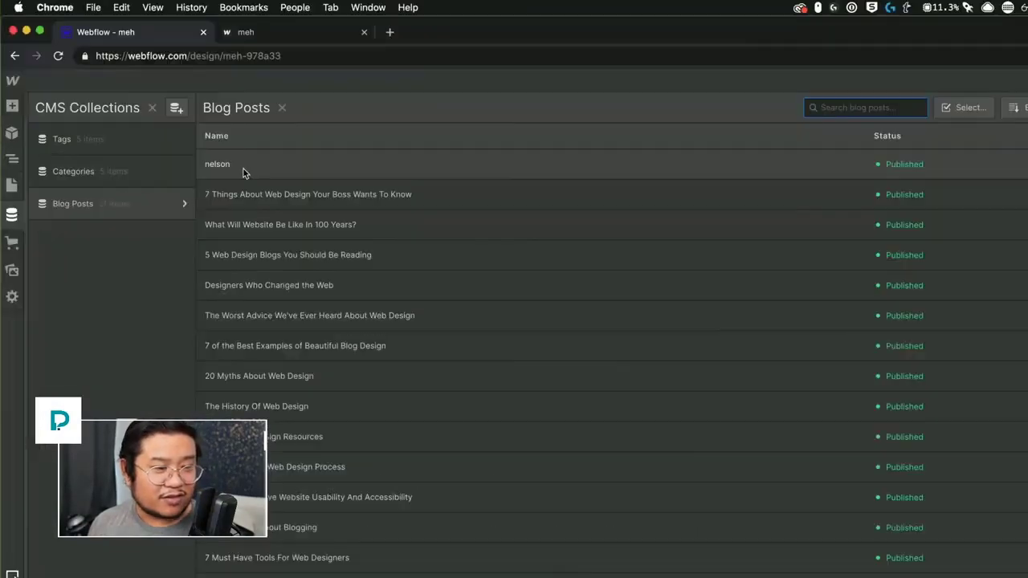
click(256, 166)
scroll(514, 460, down, 5)
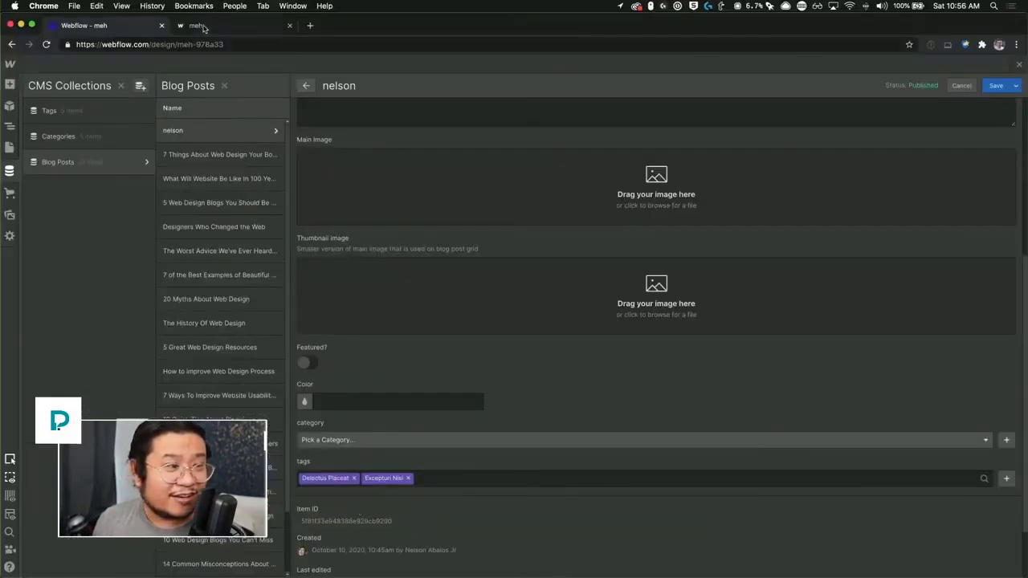
click(203, 29)
click(202, 44)
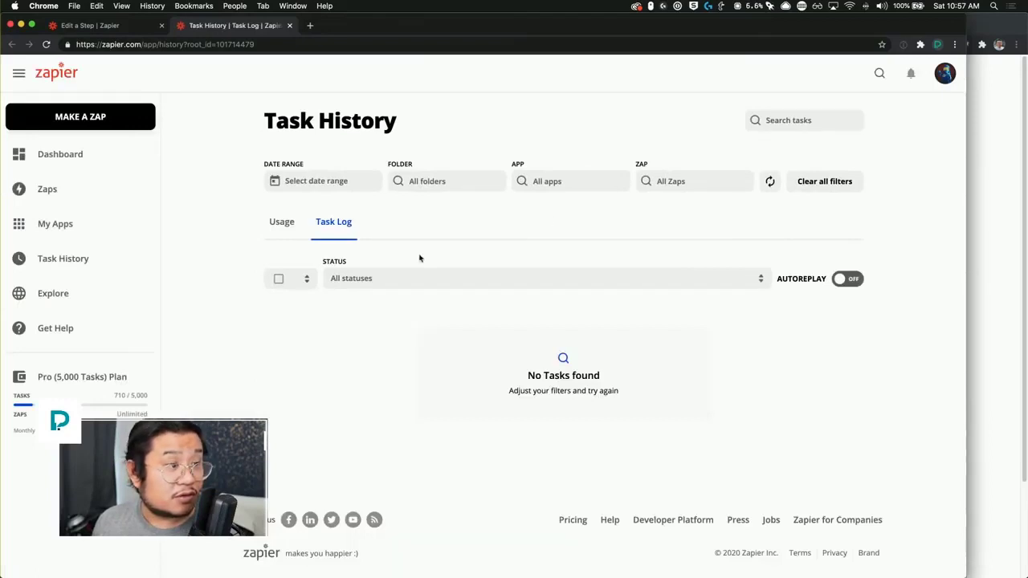
Step: Submit the live form with a new test name and tags Magnam Voluptatibus, Accusantium and Itaque Vero
click(38, 78)
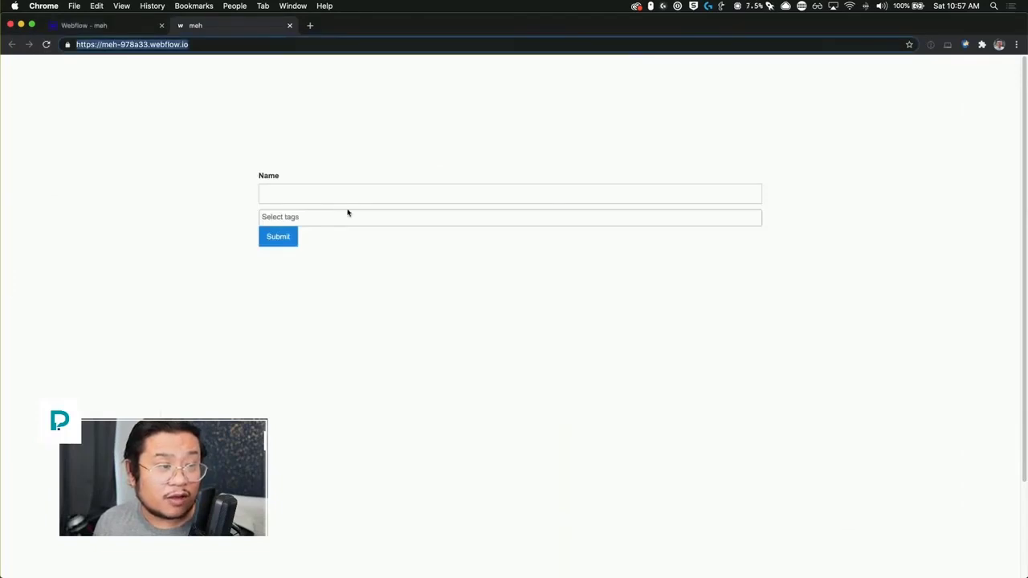
click(324, 195)
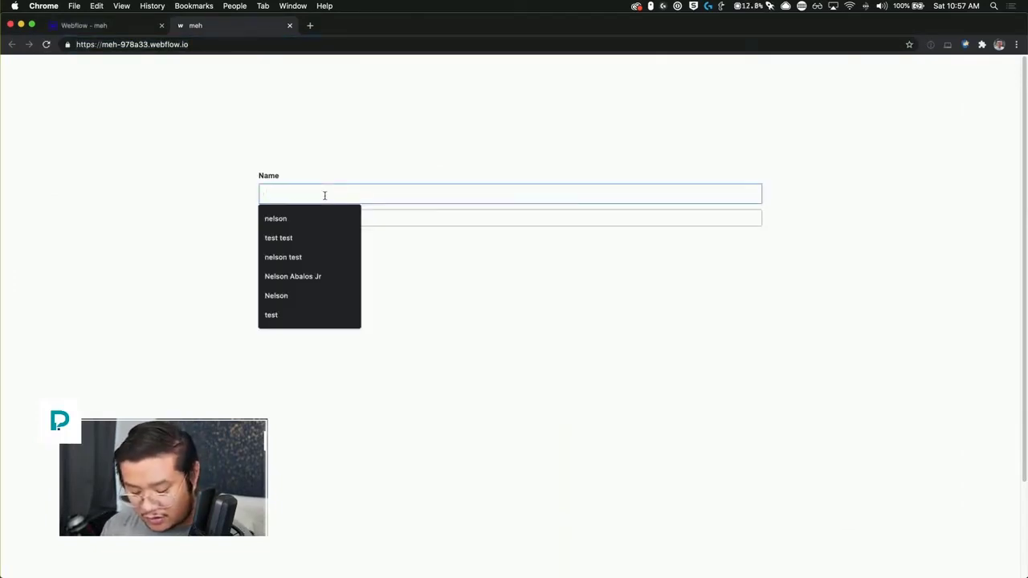
text(nelson test 2)
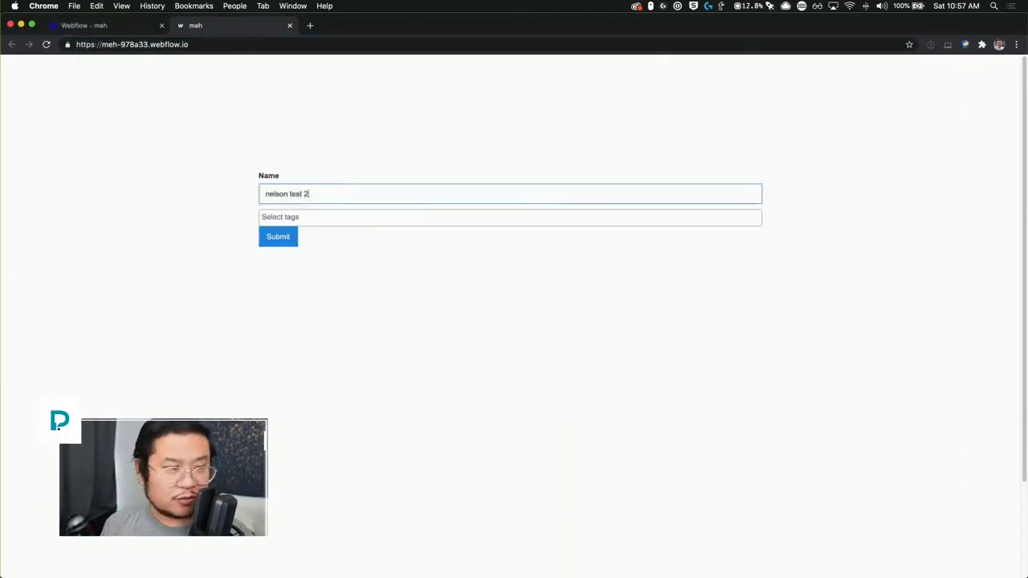
key(Tab)
click(294, 216)
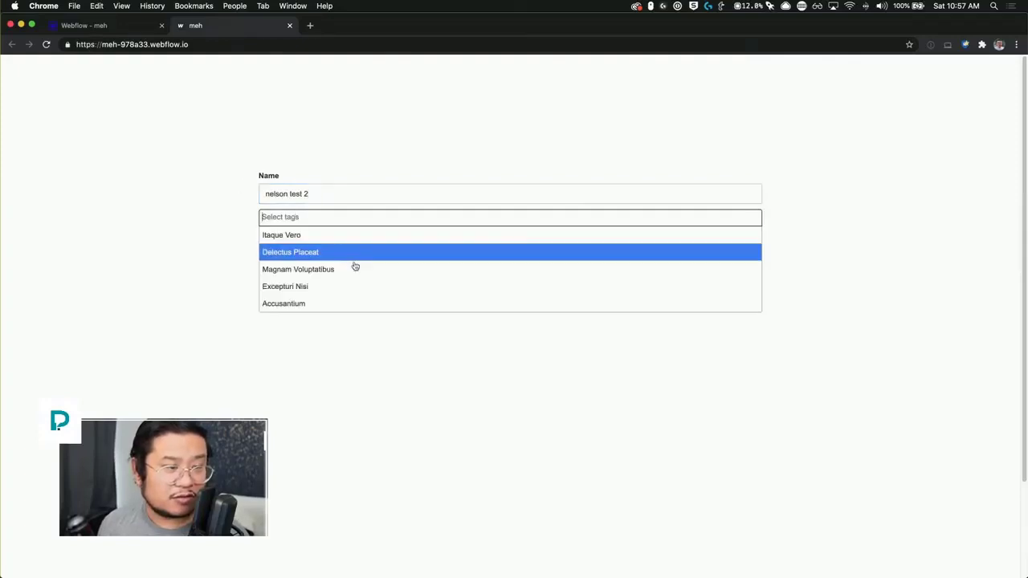
click(346, 266)
click(386, 222)
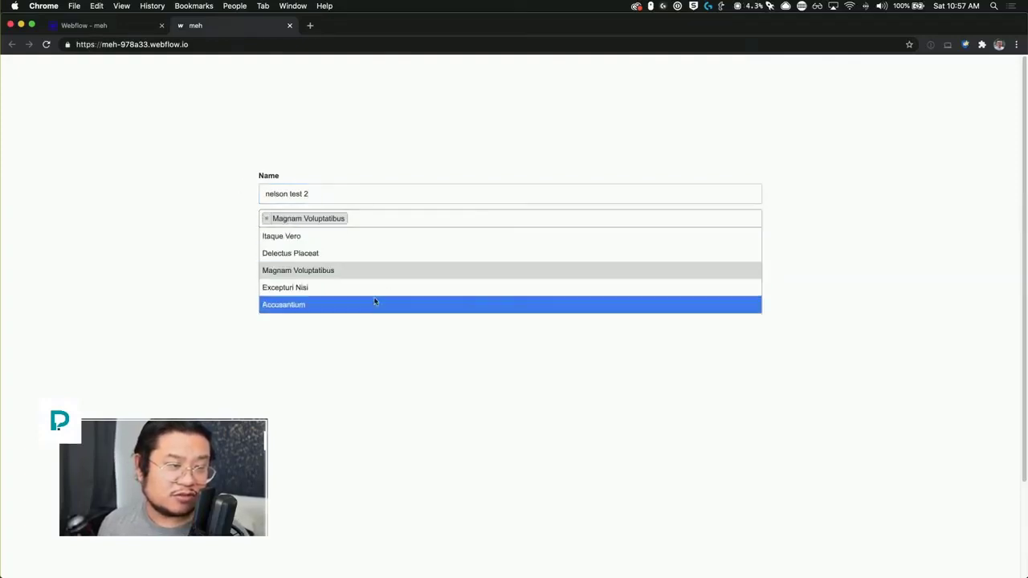
click(377, 304)
click(454, 217)
click(377, 238)
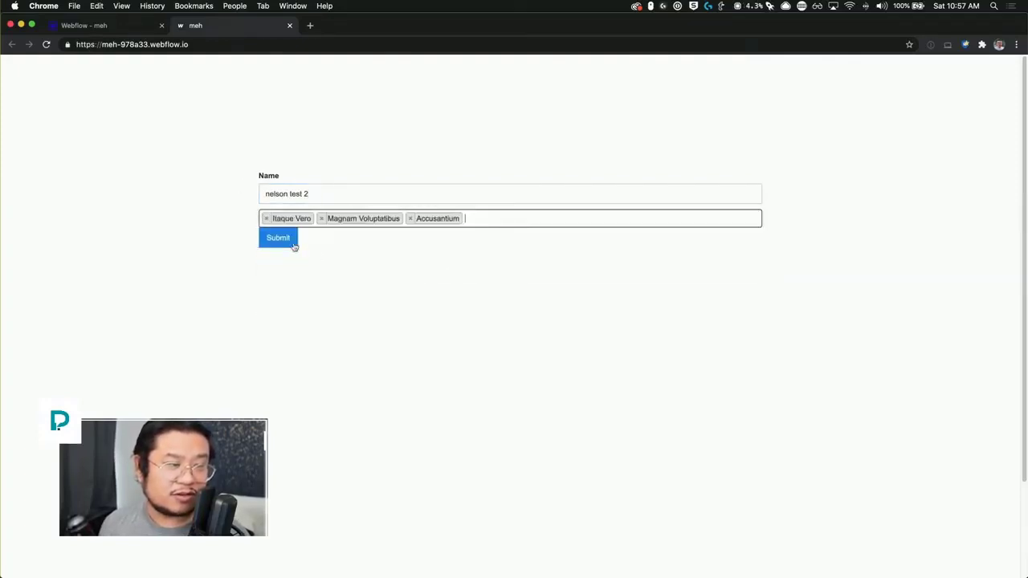
click(273, 240)
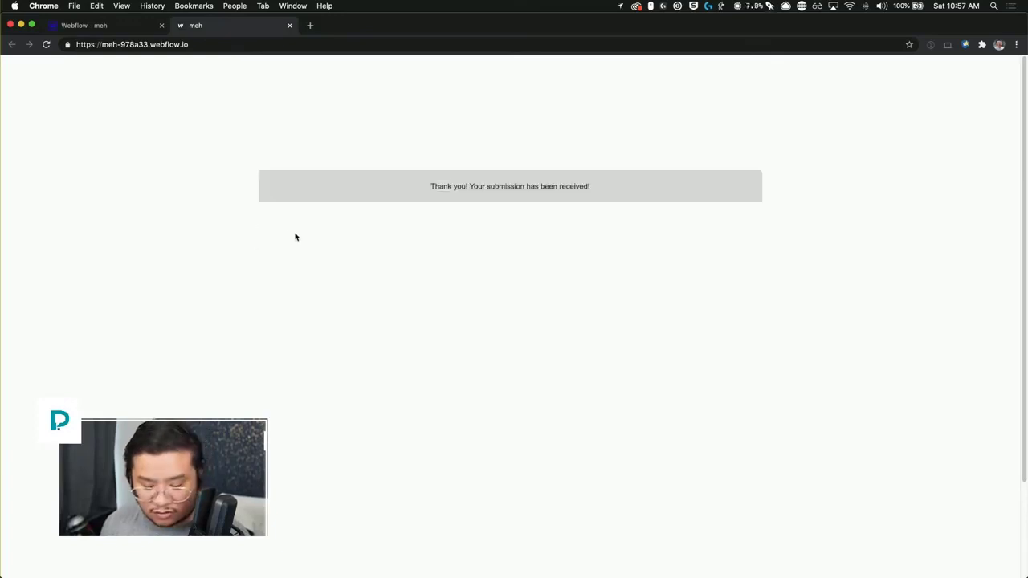
key(super+r)
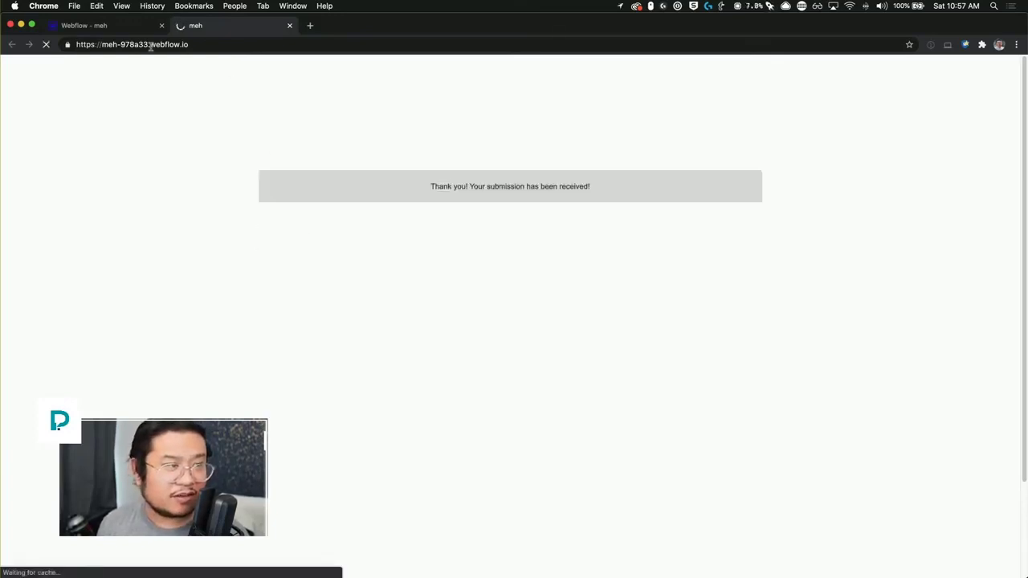
Step: Refresh Zapier's Task History to confirm the new successful run, then reload the Webflow Designer
click(97, 24)
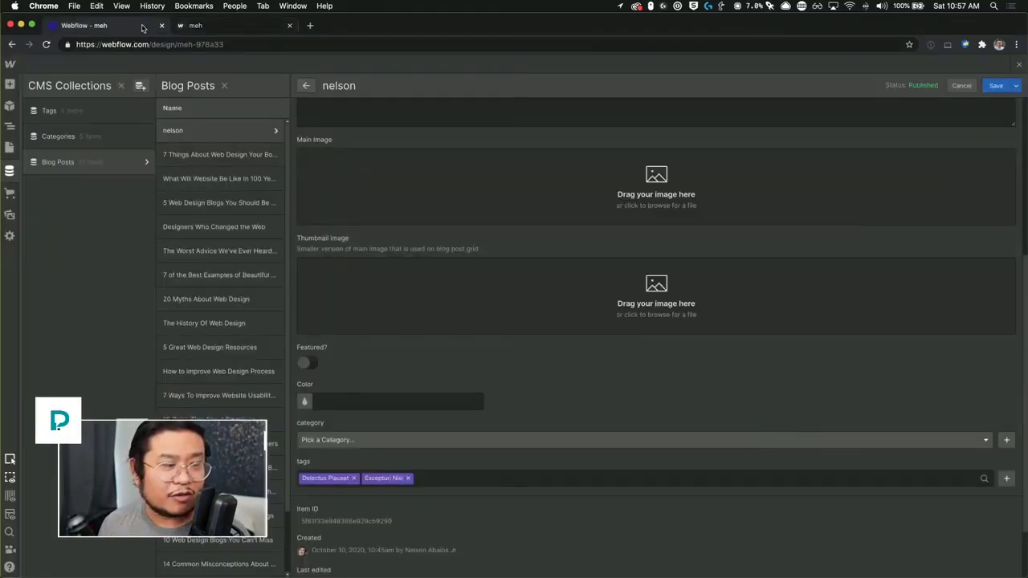
key(ctrl+Up)
click(578, 316)
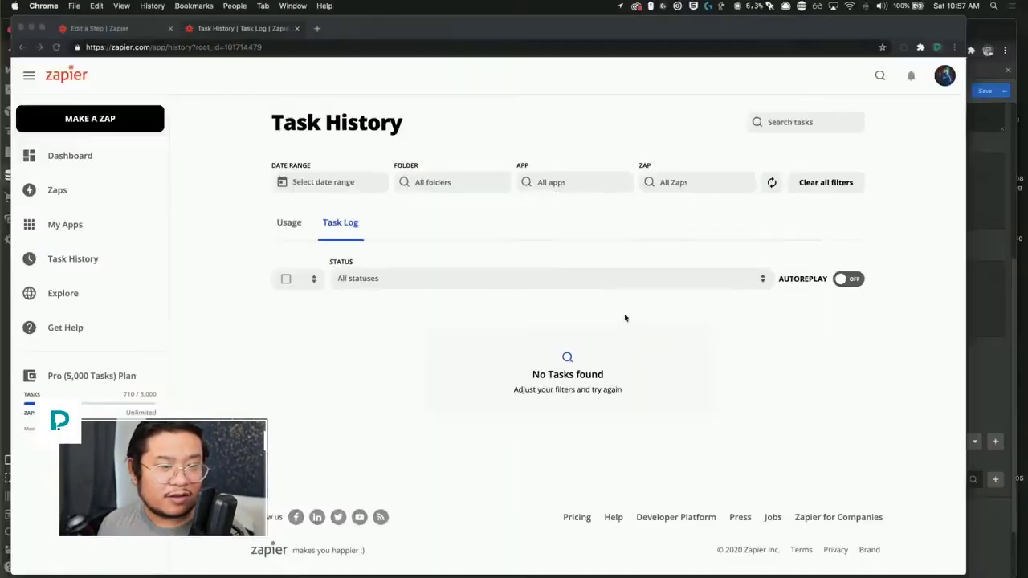
click(768, 183)
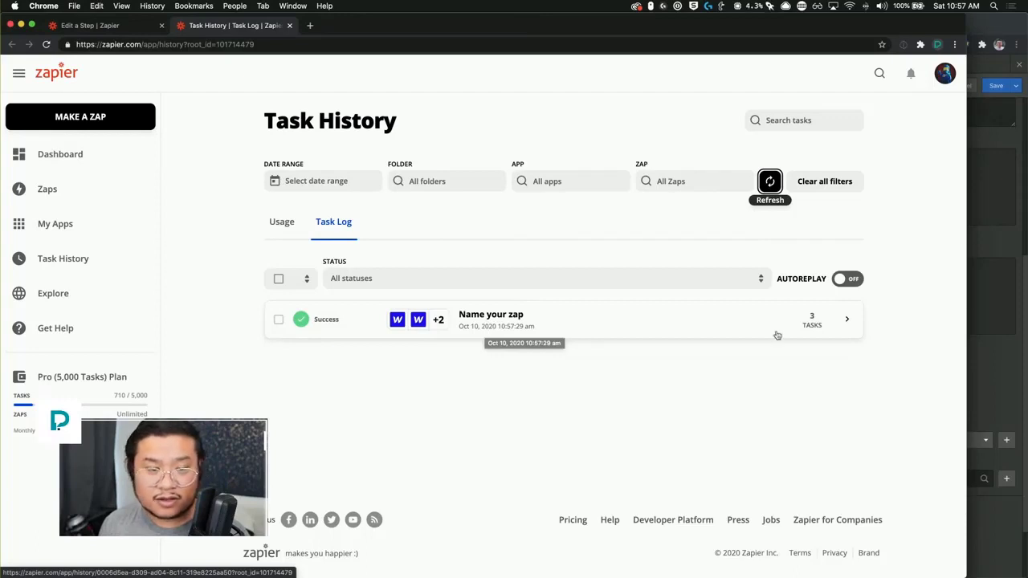
click(992, 77)
key(super+r)
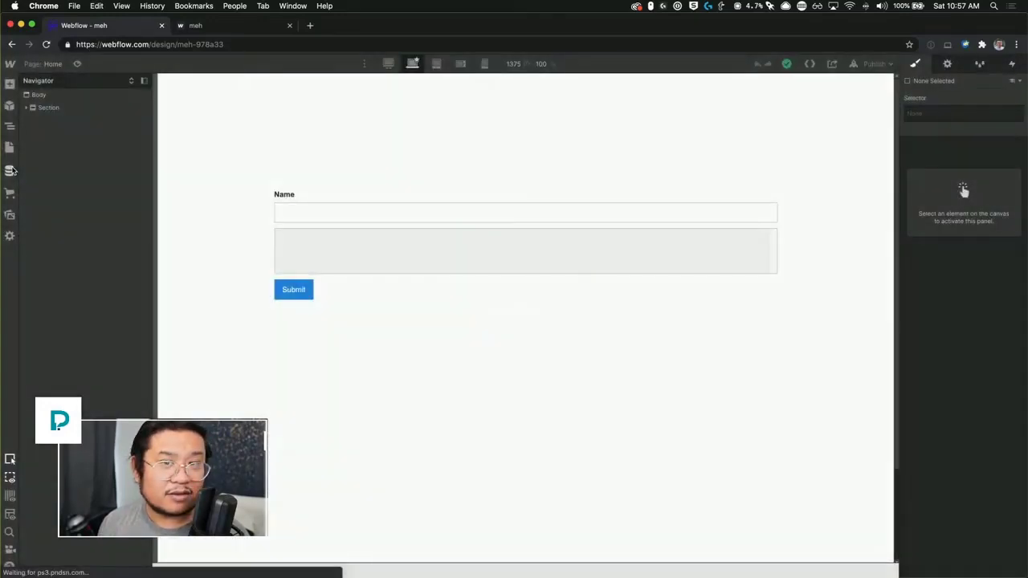
Step: Inspect the tags on the Test, Saturday Livestream and top posts in Blog Posts
click(10, 170)
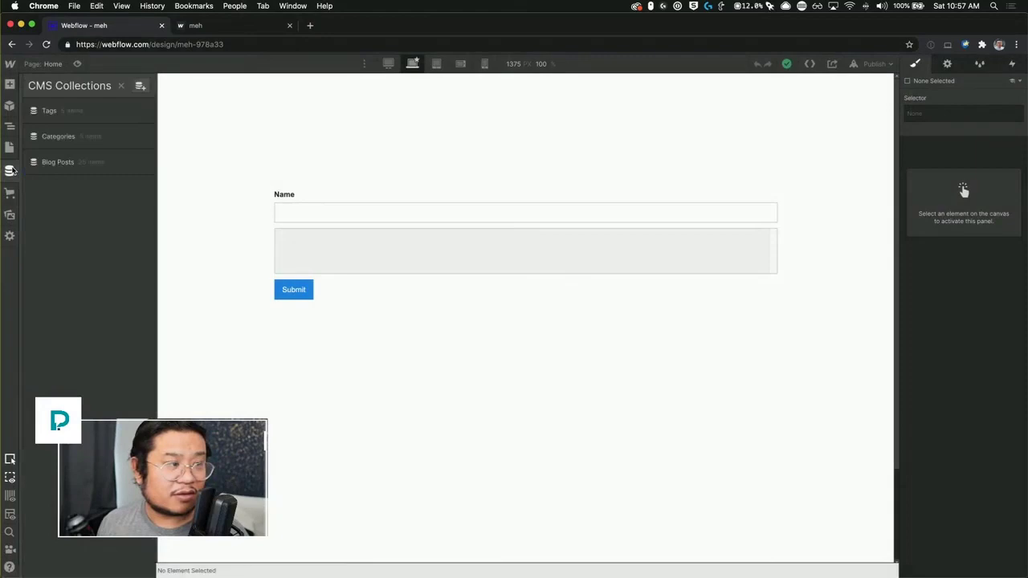
click(113, 162)
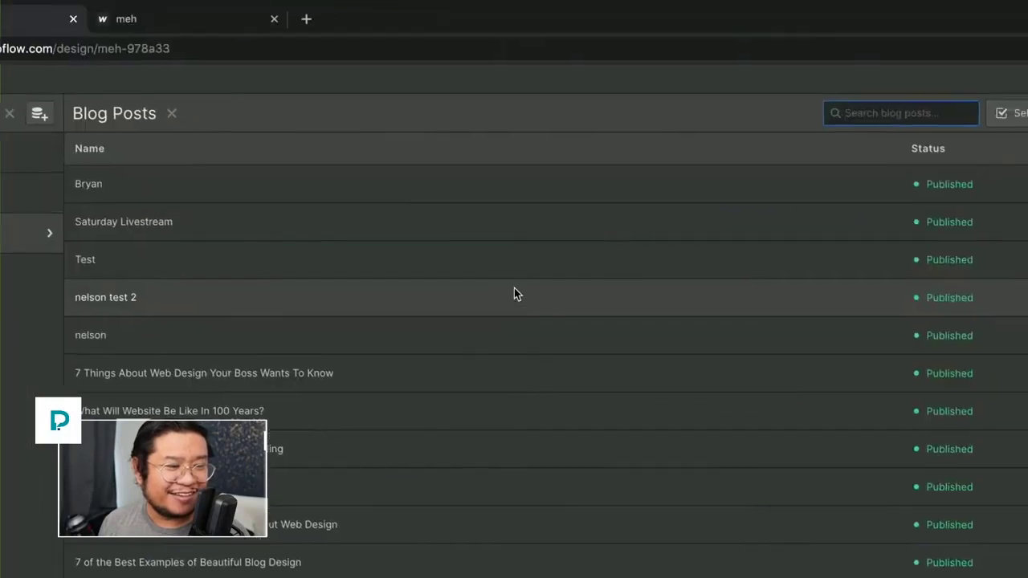
click(429, 273)
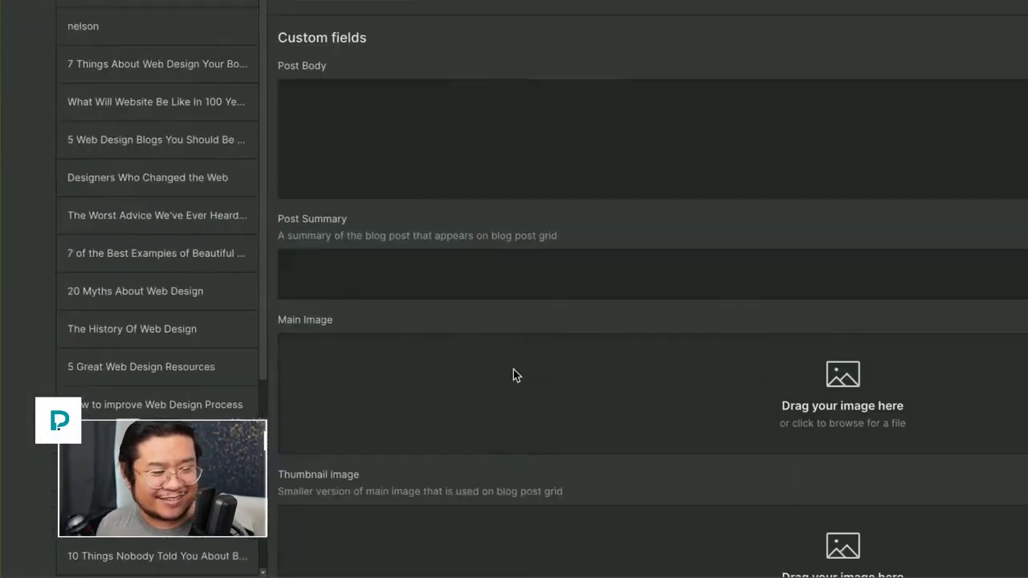
scroll(462, 418, down, 5)
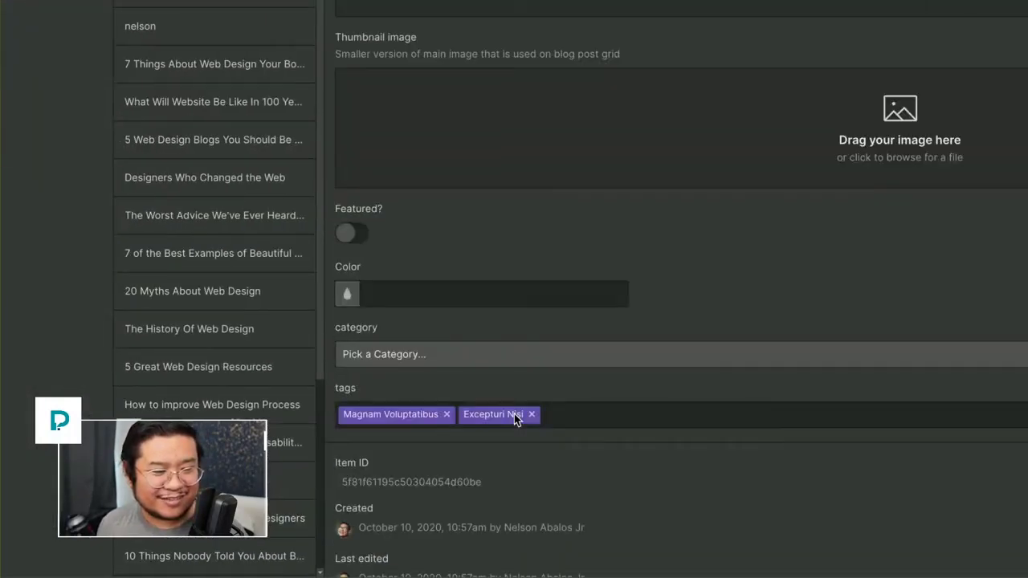
scroll(514, 453, up, 5)
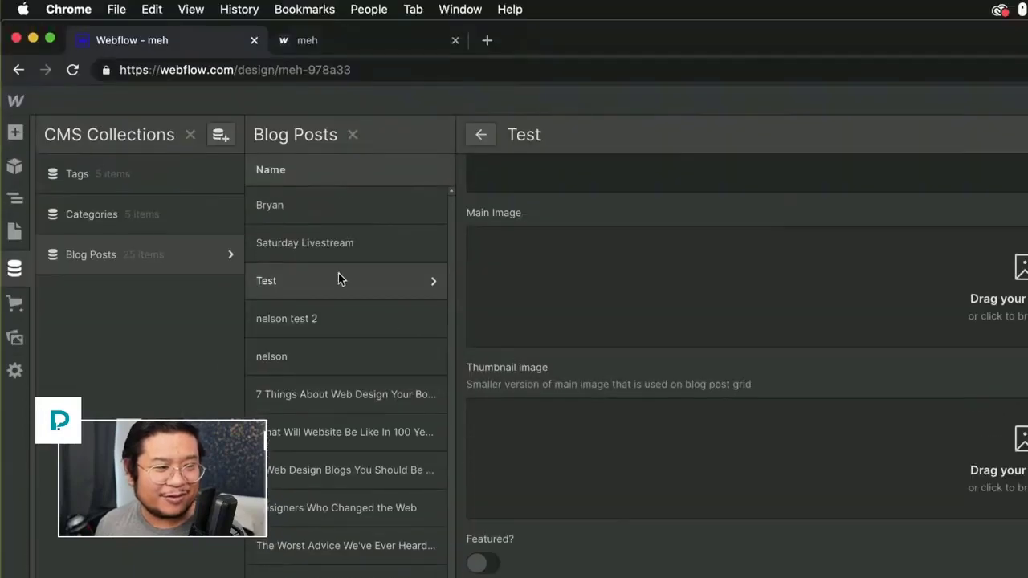
click(337, 251)
scroll(627, 575, down, 8)
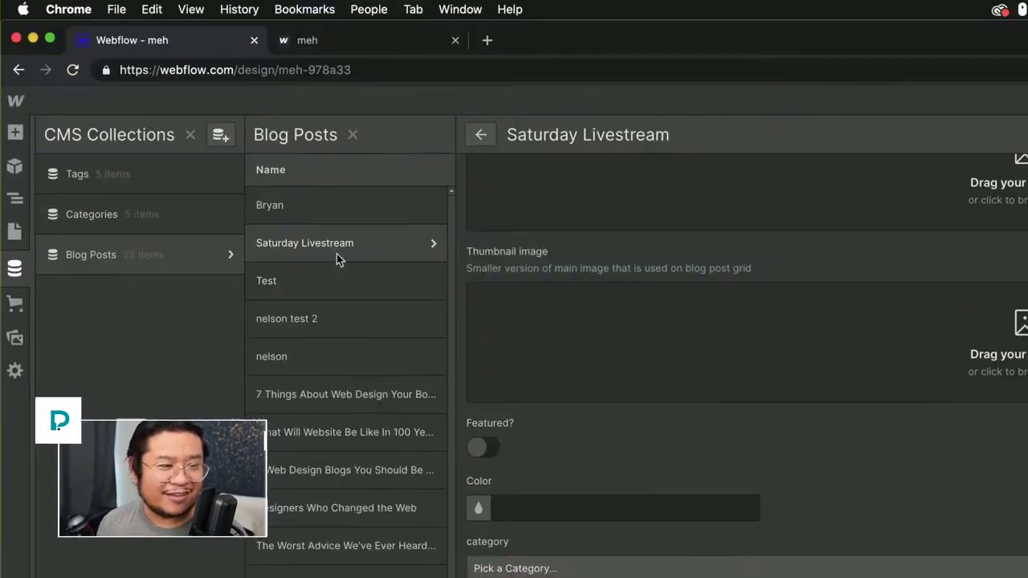
click(417, 210)
scroll(607, 419, down, 6)
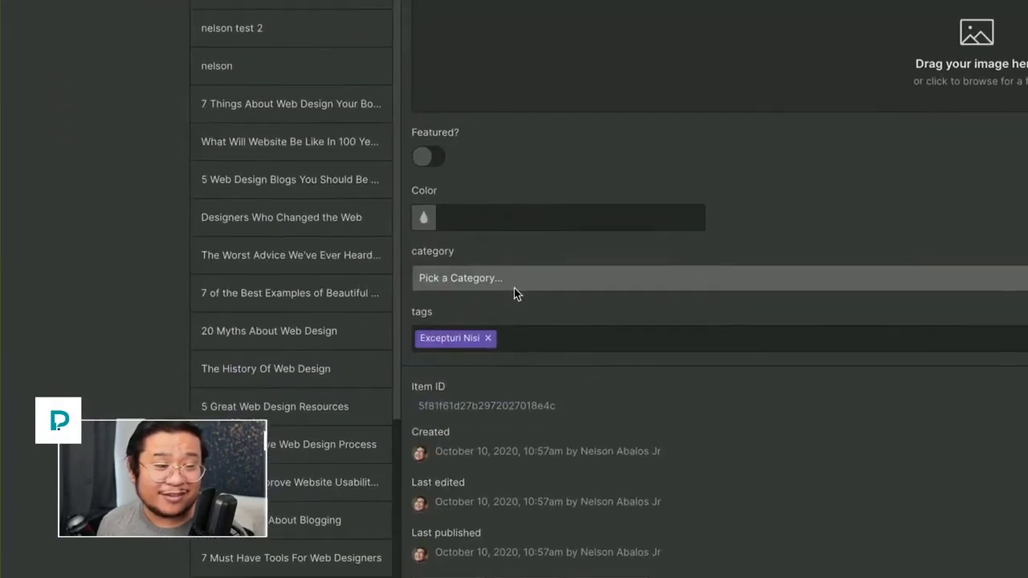